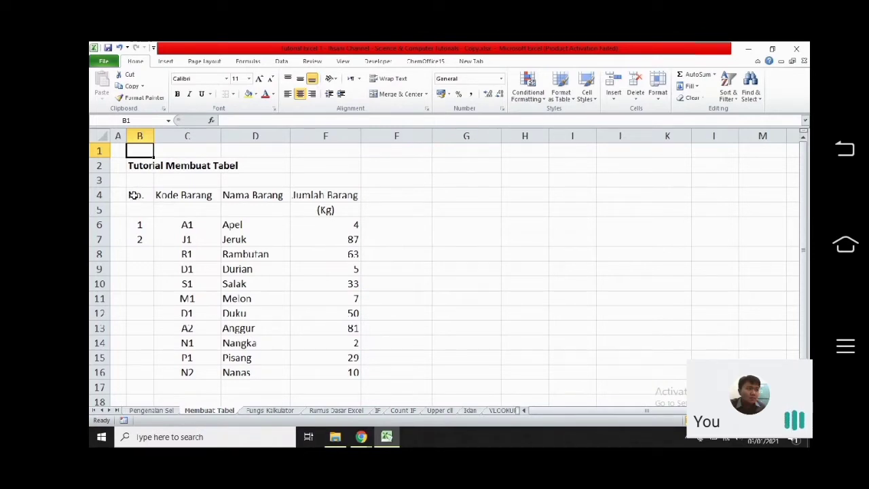
Apply All Borders to the whole table range B4:E16
drag(134, 195, 326, 367)
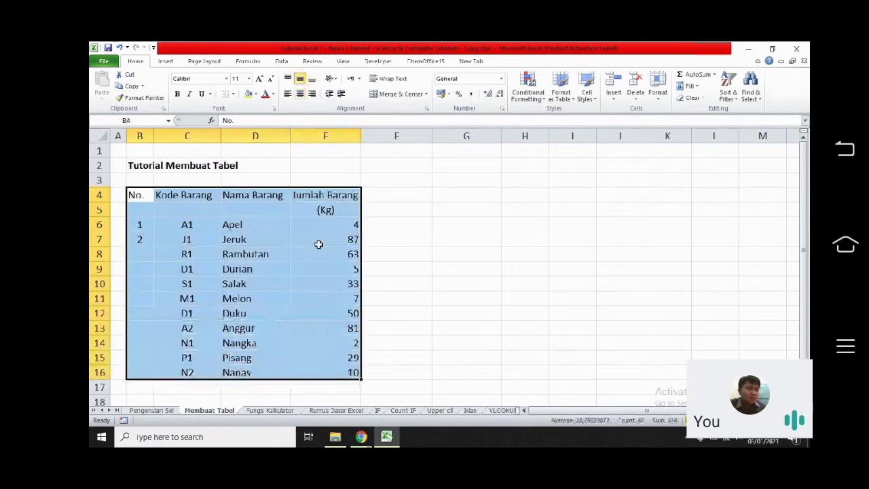
click(233, 96)
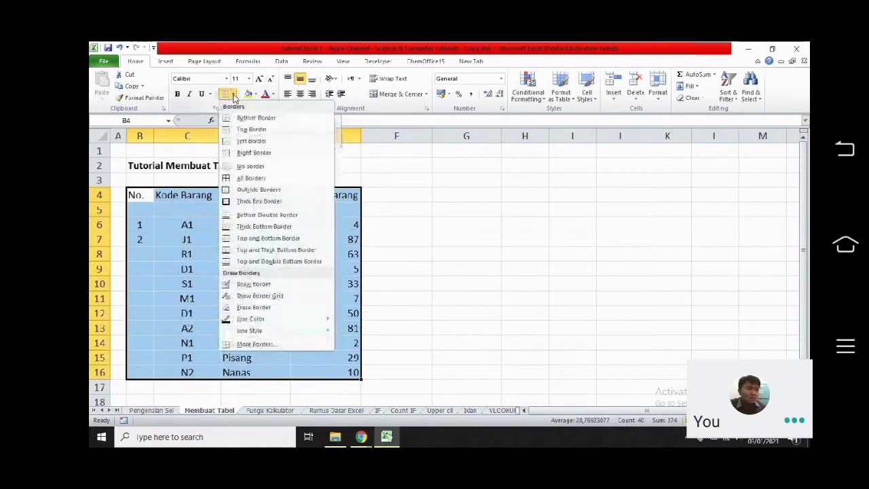
click(233, 96)
click(234, 96)
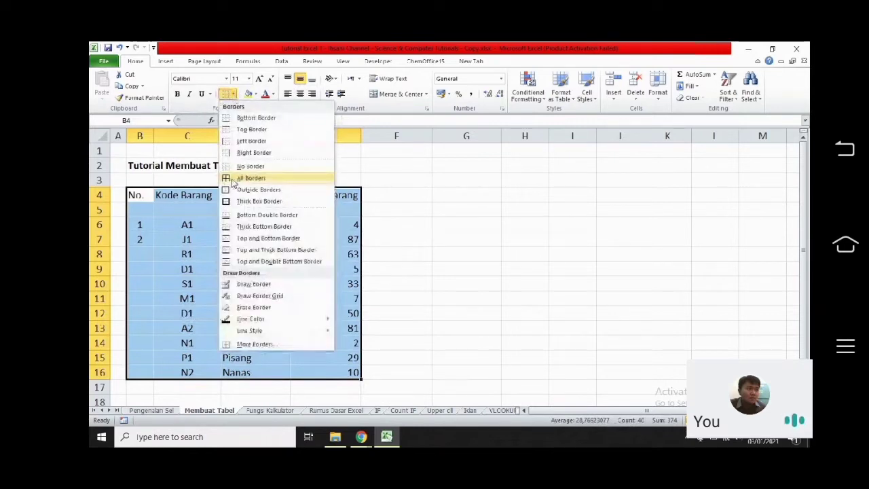
click(256, 179)
click(256, 180)
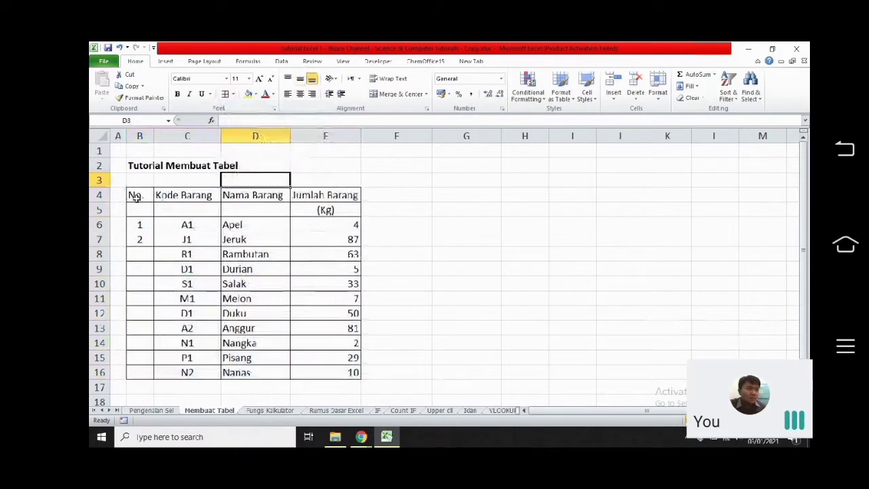
Examine the two-row header range B4:E5 and the empty cells beneath the header labels
drag(136, 196, 333, 202)
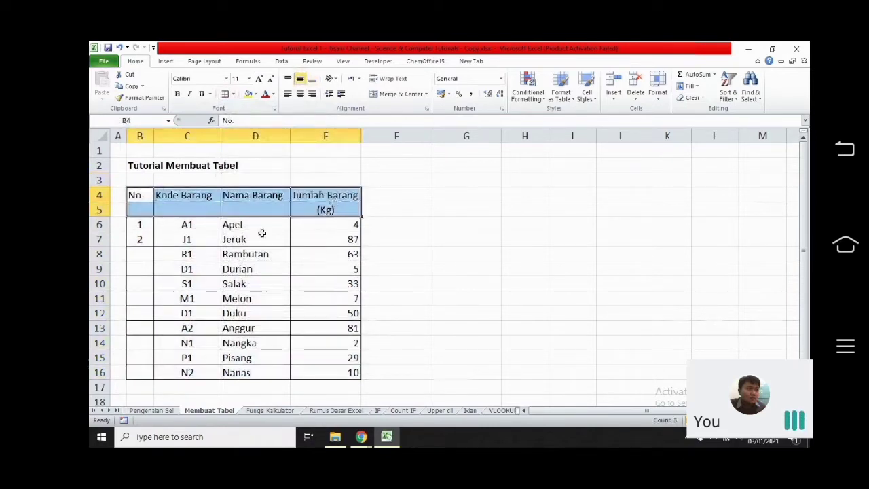
drag(143, 226, 185, 284)
click(172, 212)
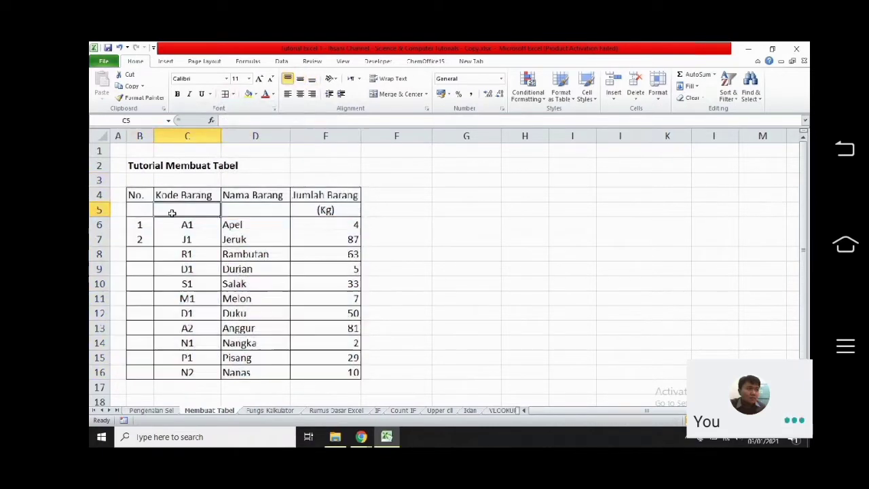
drag(137, 196, 318, 209)
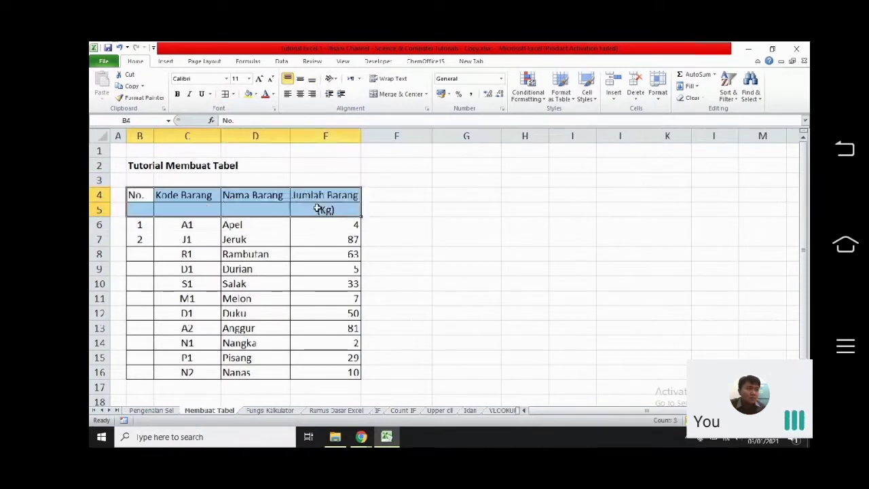
click(179, 211)
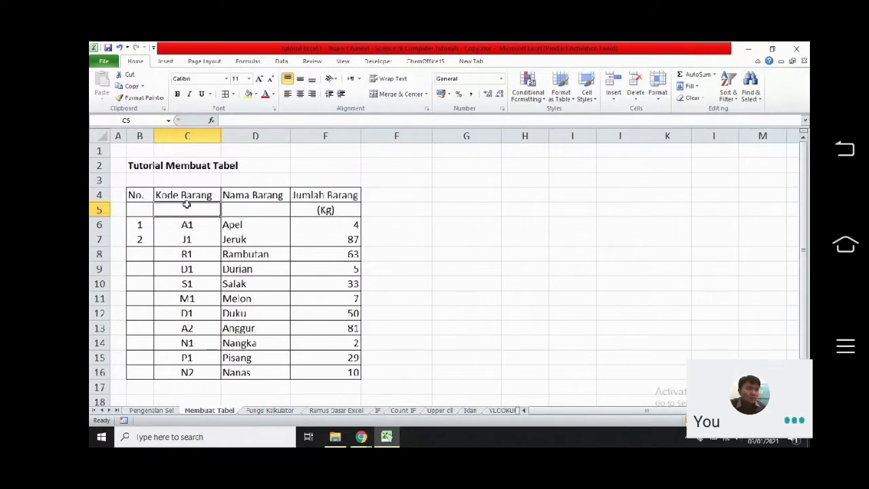
mouse_move(139, 196)
mouse_down()
mouse_move(142, 207)
mouse_move(142, 196)
mouse_up()
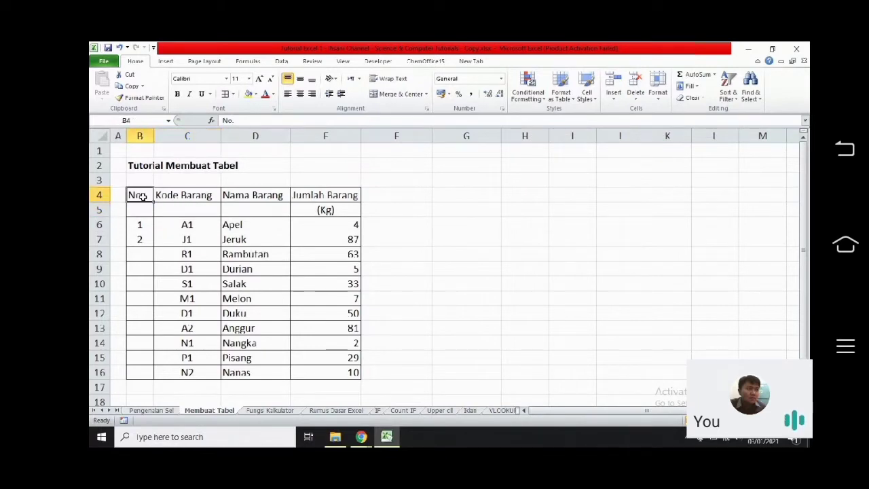
click(142, 208)
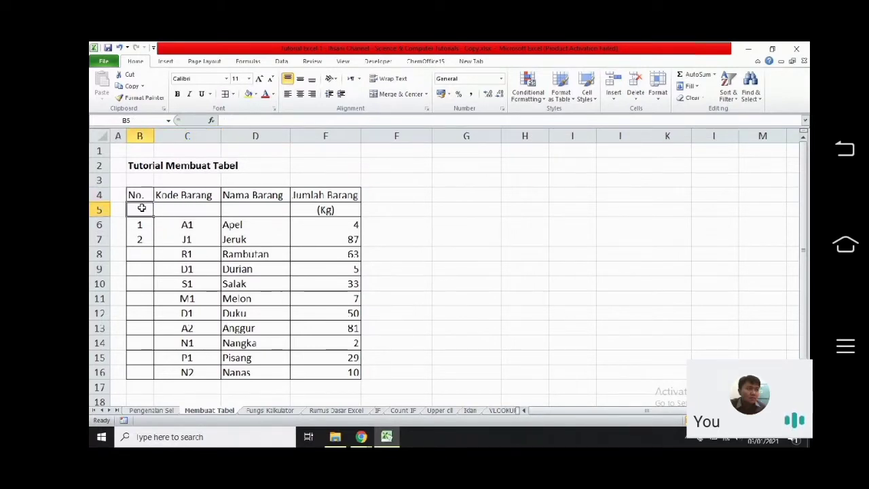
click(172, 208)
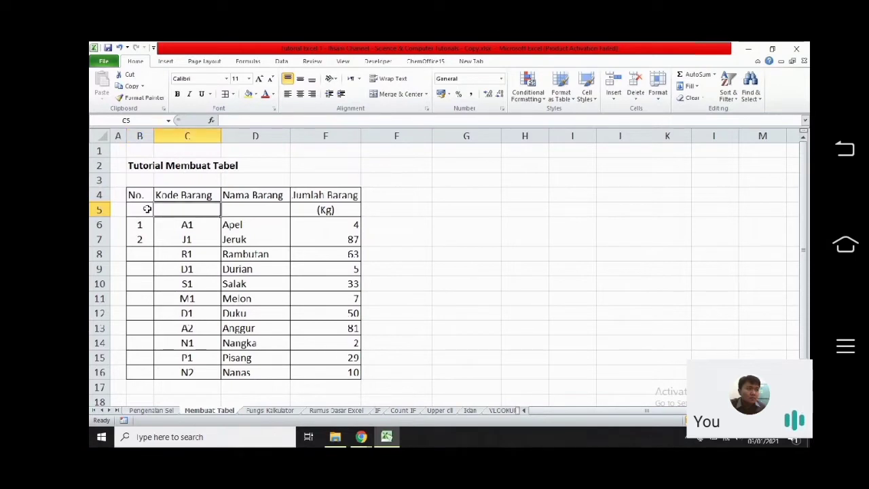
click(138, 196)
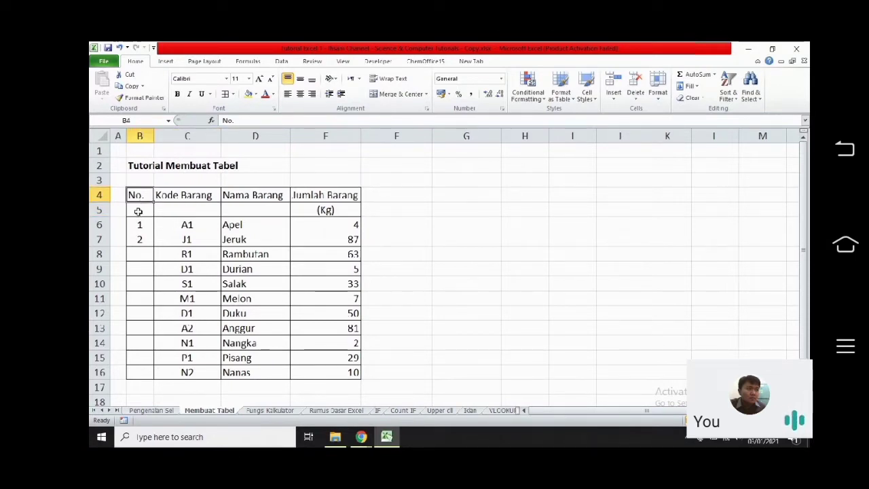
click(138, 212)
Merge and center the No. header across cells B4:B5 and middle-align it vertically
drag(137, 195, 138, 205)
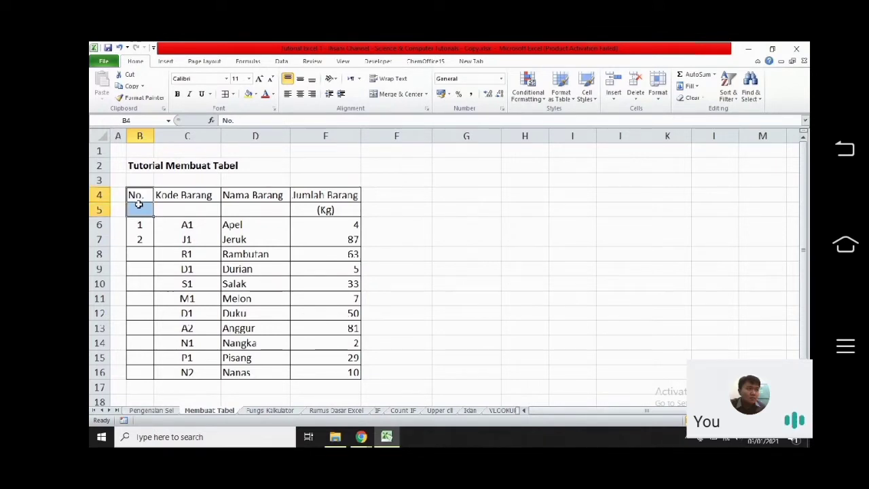
click(398, 96)
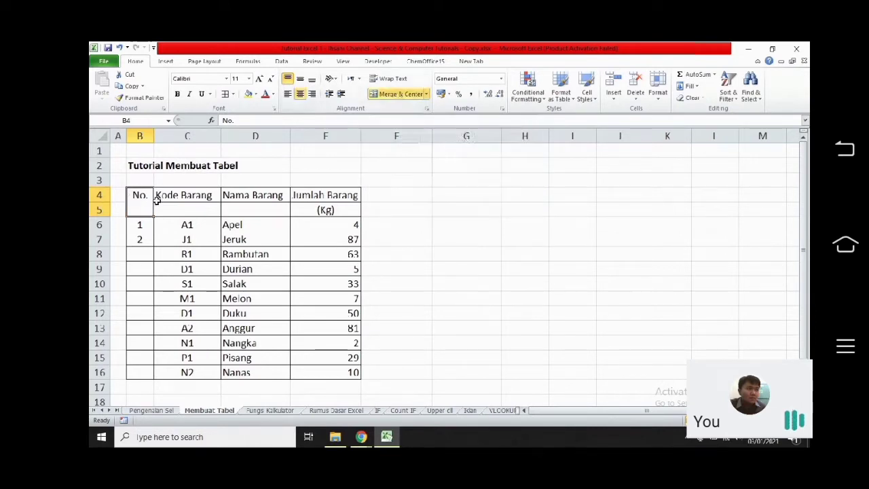
click(158, 198)
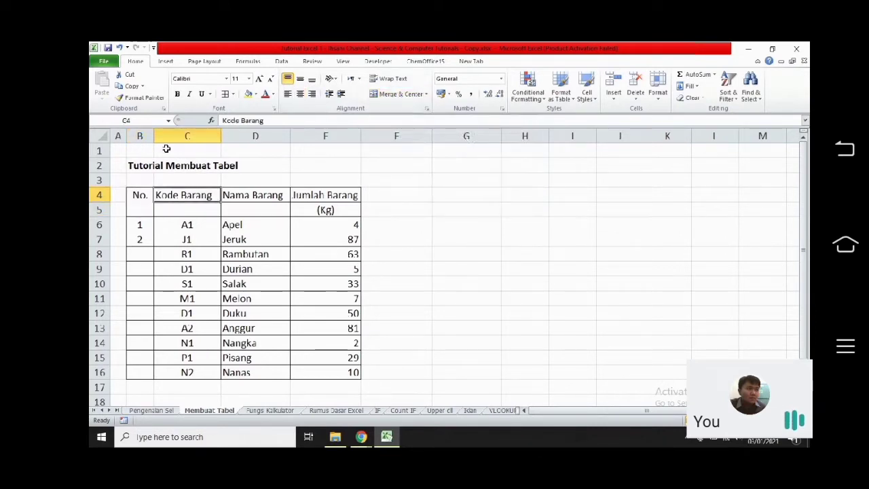
click(138, 204)
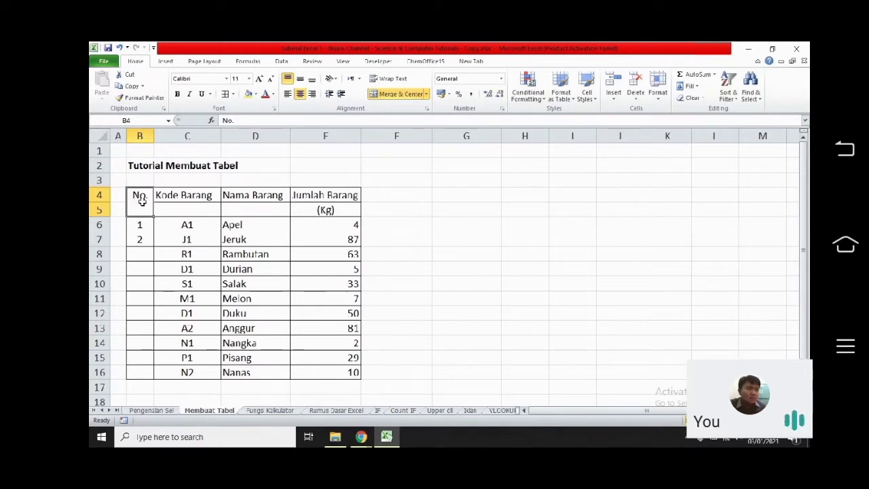
click(300, 79)
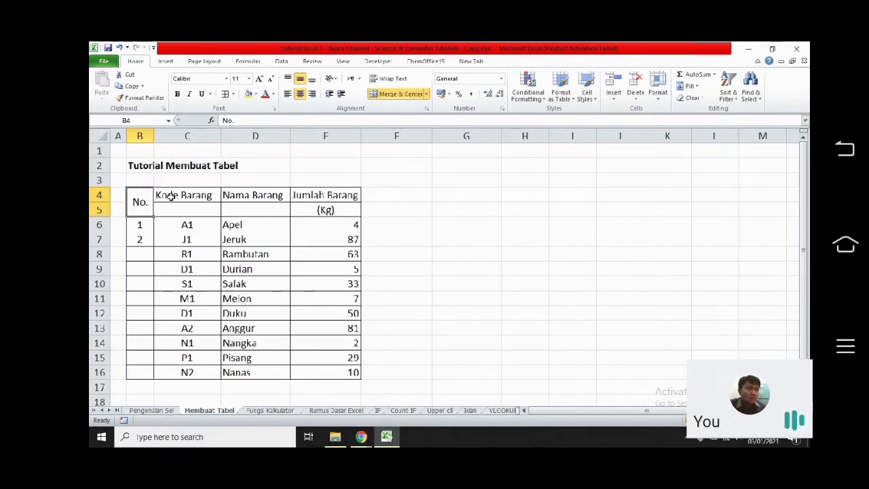
Merge and center the Kode Barang header in C4:C5 and the Nama Barang header in D4:D5, middle-aligning both vertically
drag(171, 196, 182, 205)
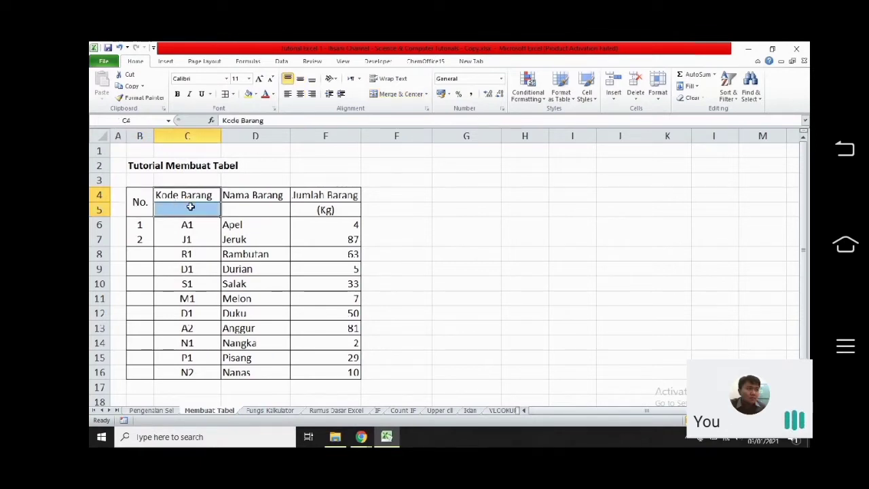
click(399, 94)
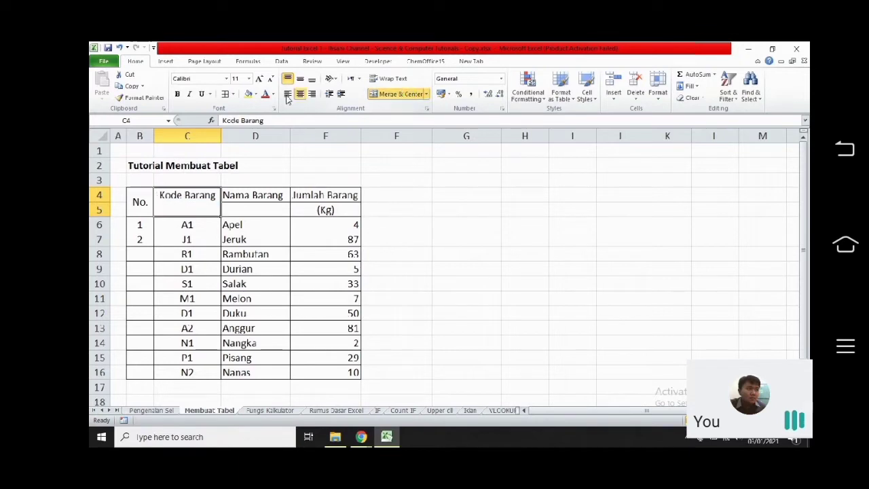
click(300, 78)
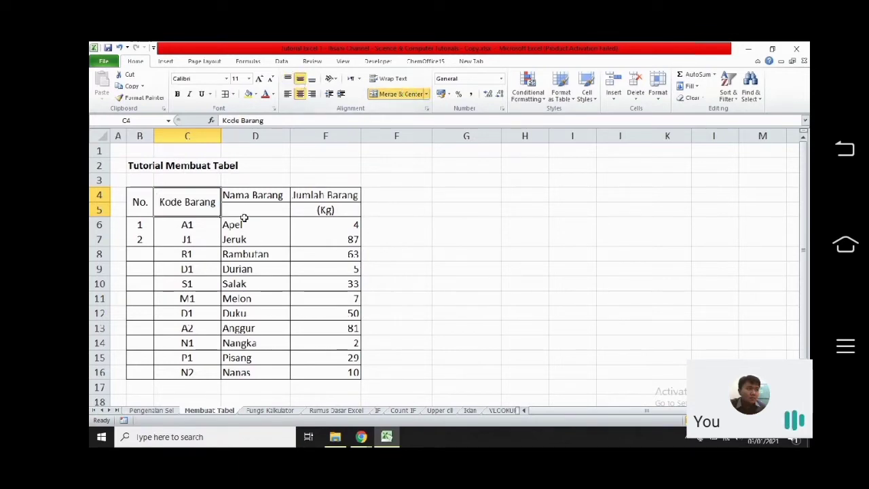
drag(231, 195, 238, 207)
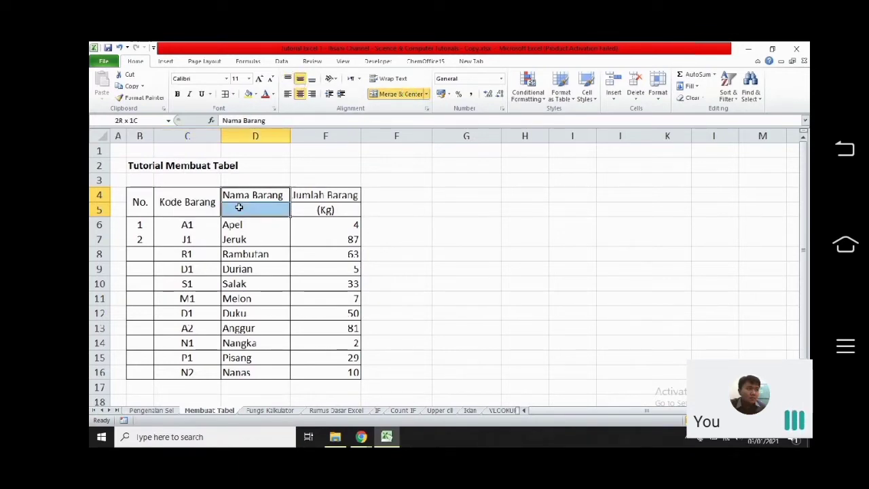
click(399, 93)
click(300, 79)
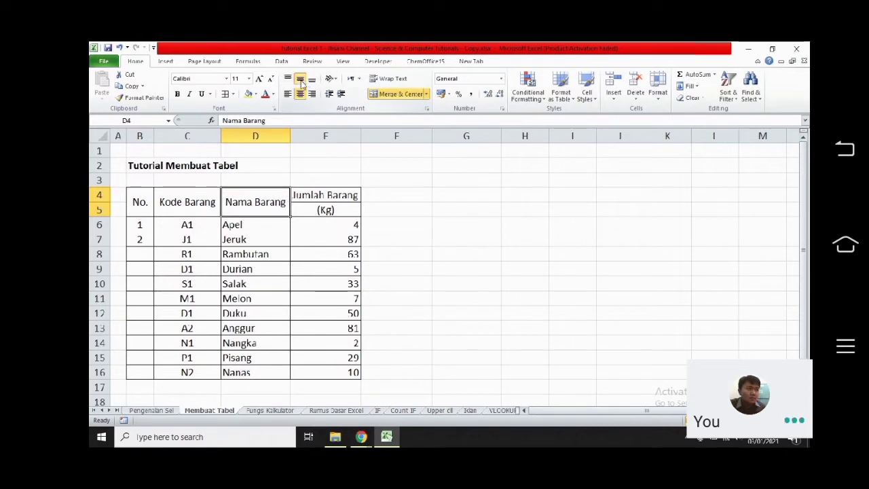
Try to merge and center the Jumlah Barang and (Kg) header cells E4:E5, and undo the merge
mouse_move(325, 197)
mouse_down()
mouse_move(320, 208)
mouse_move(345, 212)
mouse_move(307, 212)
mouse_move(307, 195)
mouse_move(326, 210)
mouse_up()
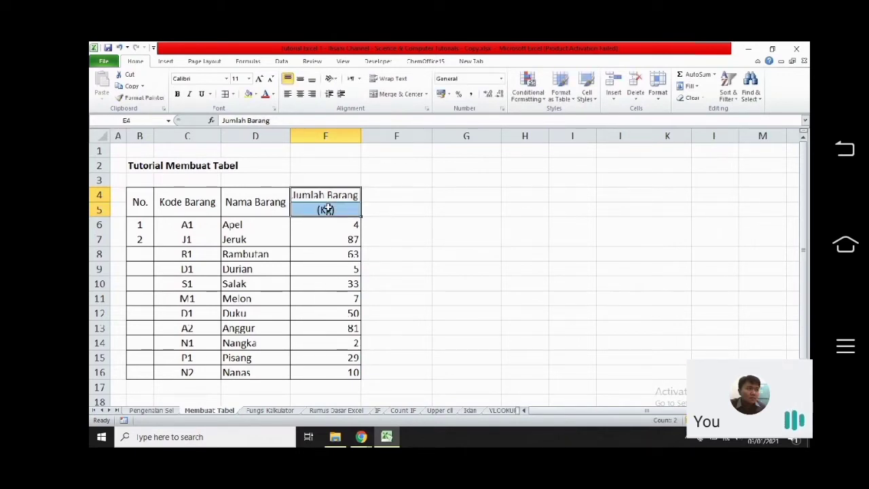
click(392, 94)
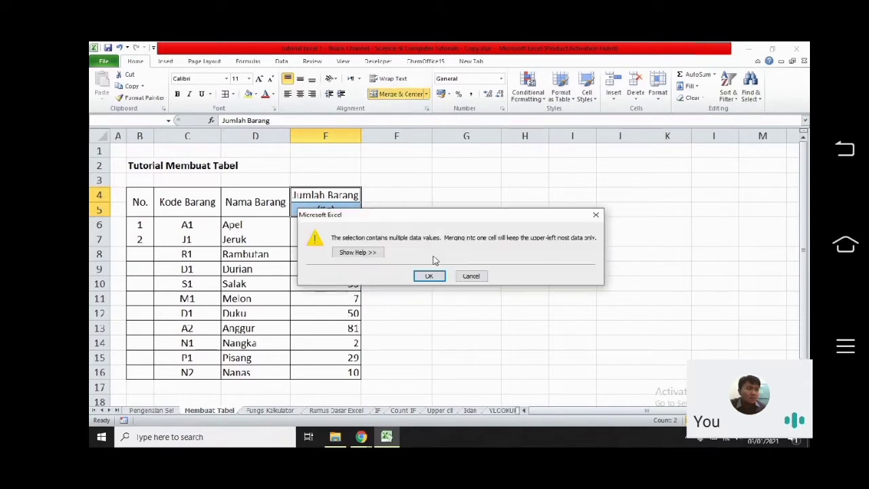
click(428, 276)
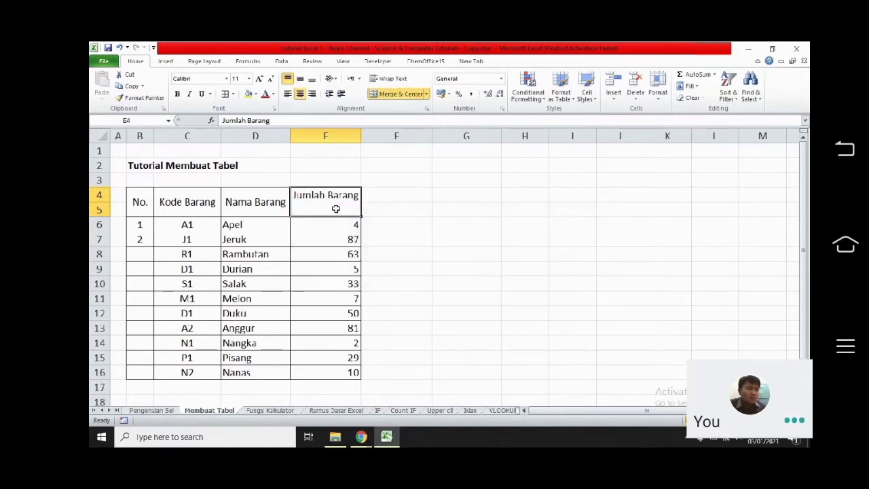
key(ctrl+z)
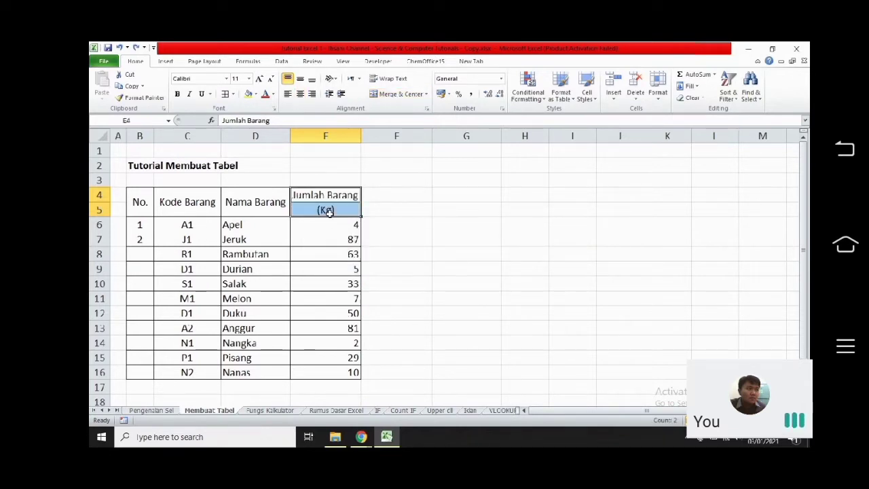
key(ctrl+z)
Remove the inner horizontal border between the Jumlah Barang and (Kg) header cells E4:E5, keeping the outline
drag(301, 197, 326, 208)
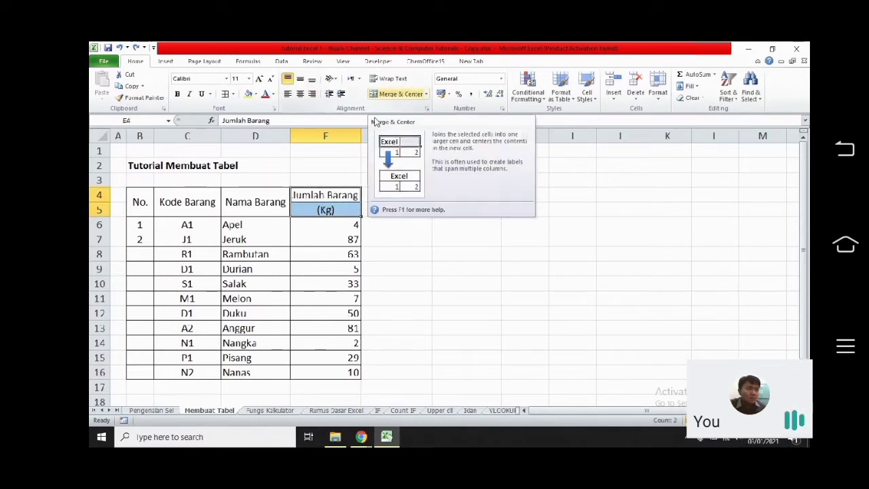
click(234, 96)
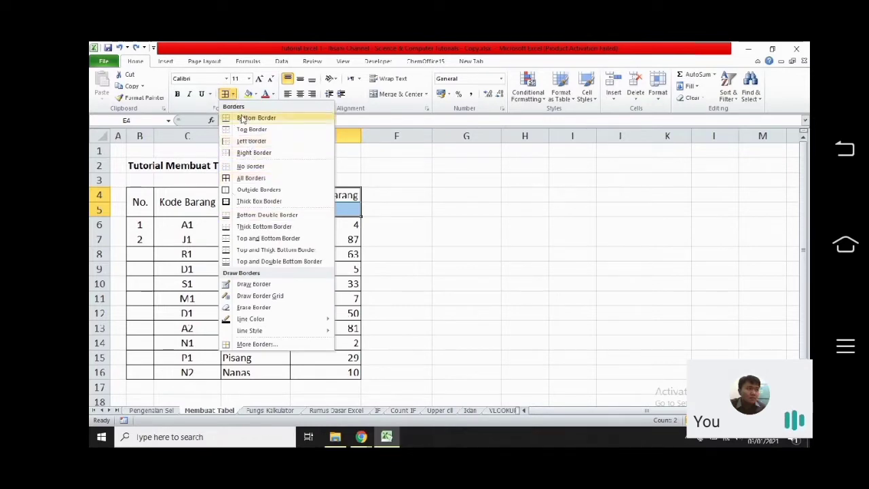
click(257, 345)
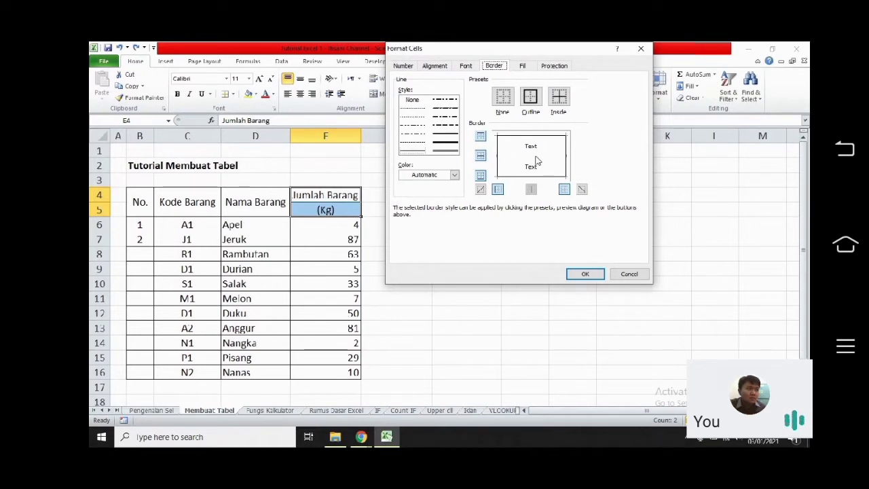
click(583, 275)
click(384, 205)
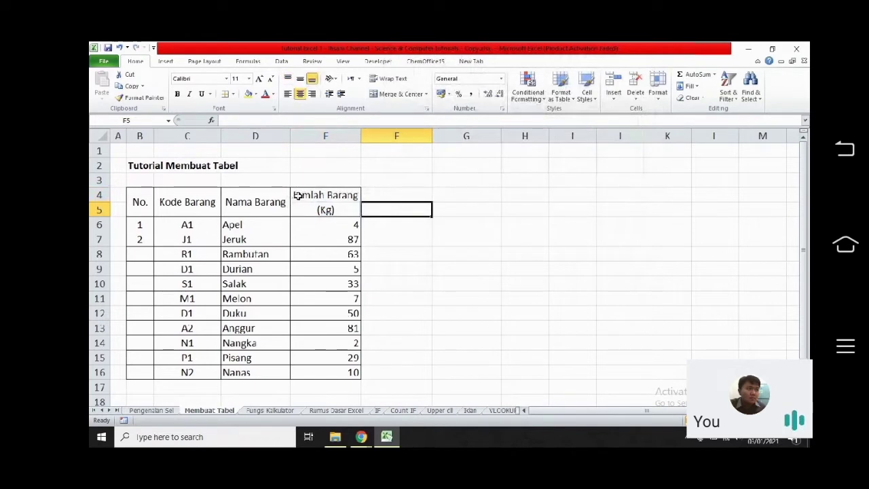
click(318, 200)
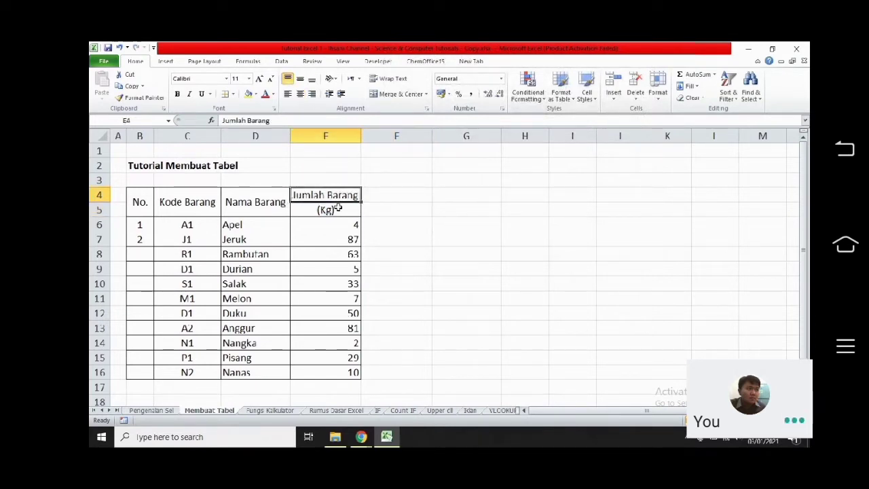
click(272, 194)
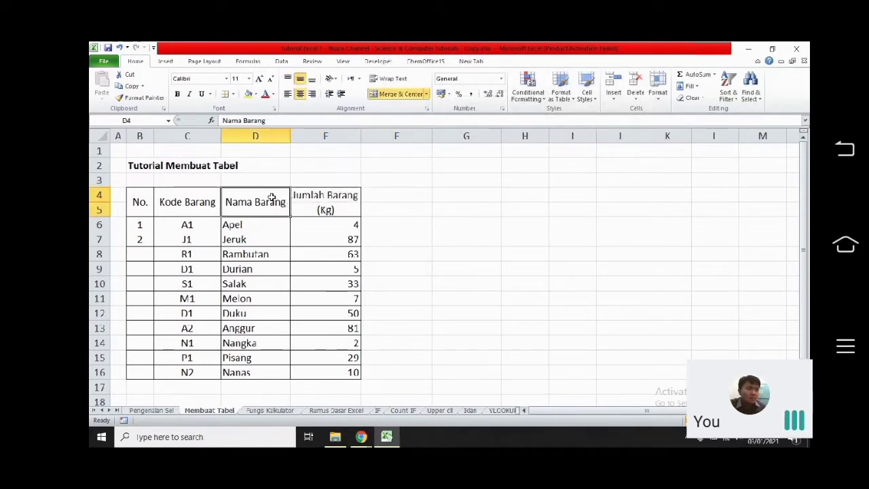
drag(306, 195, 318, 203)
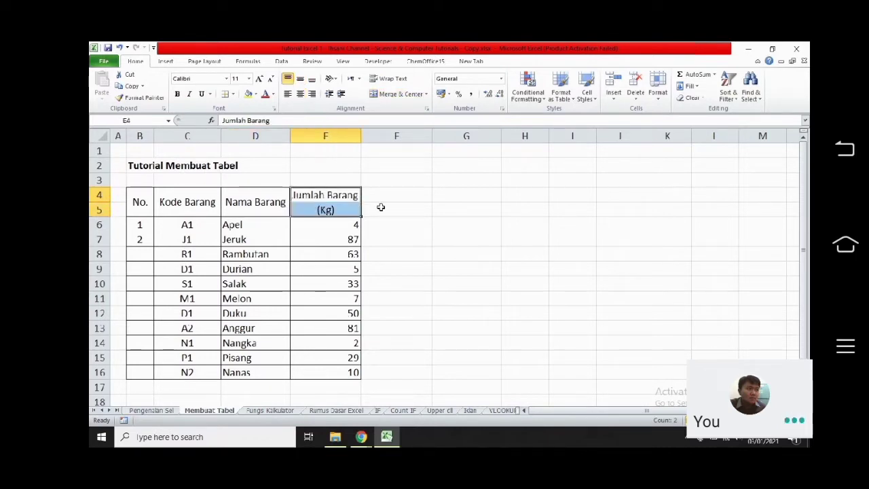
drag(390, 176, 547, 250)
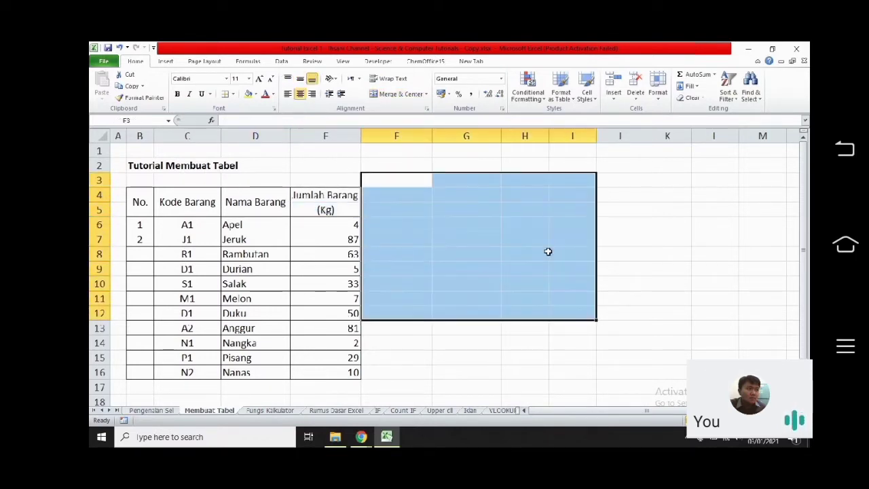
drag(448, 192, 733, 372)
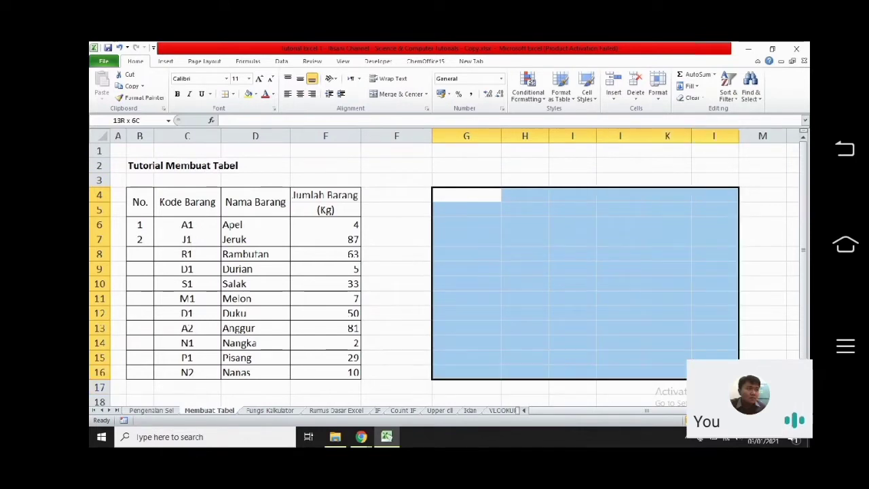
click(500, 267)
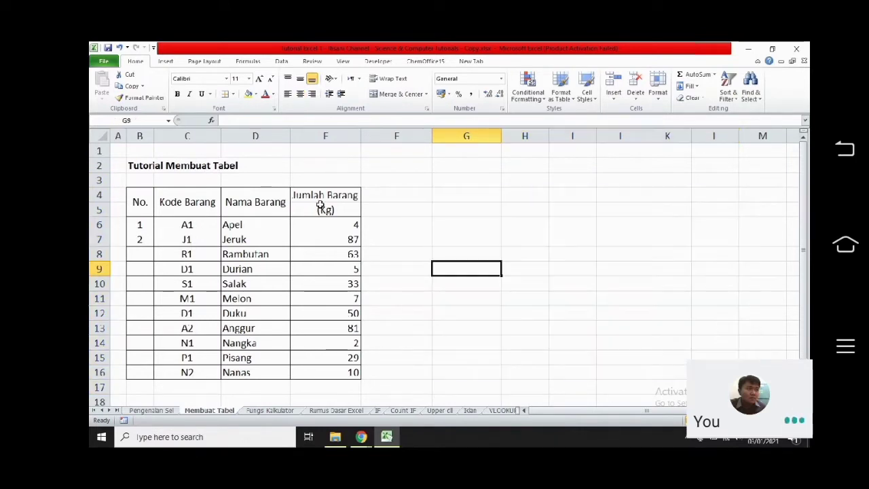
drag(145, 202, 340, 374)
click(140, 202)
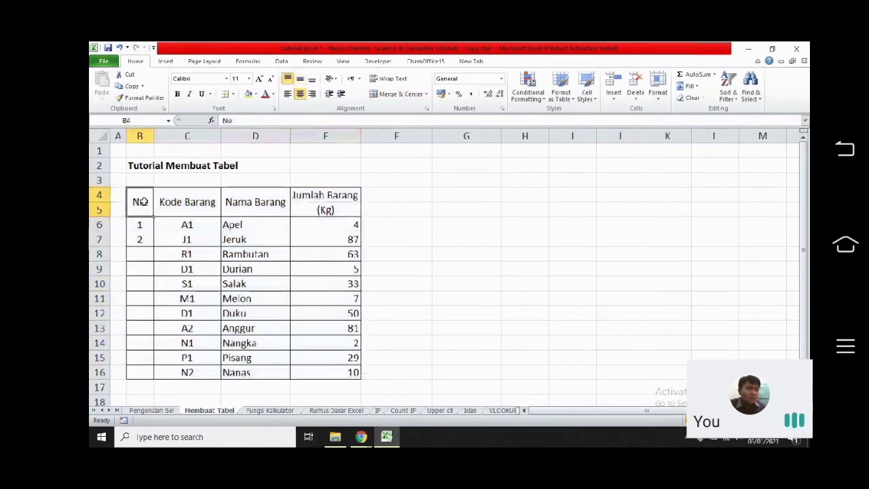
drag(140, 202, 315, 205)
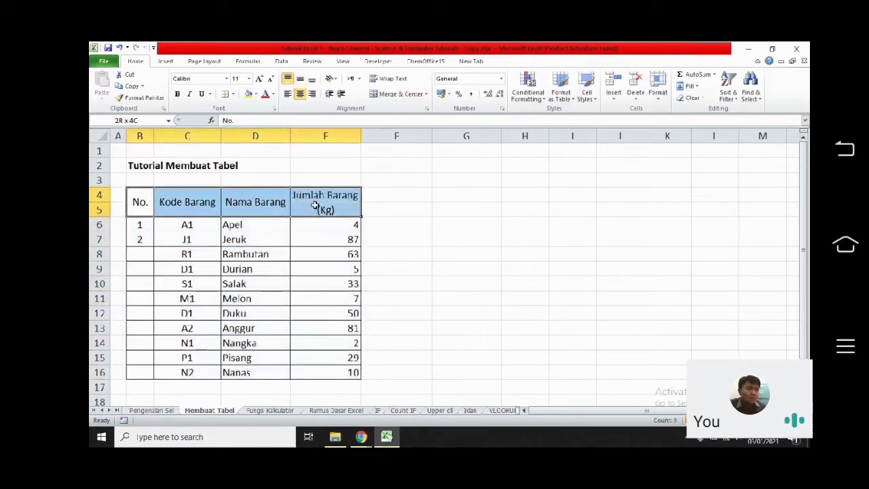
click(326, 224)
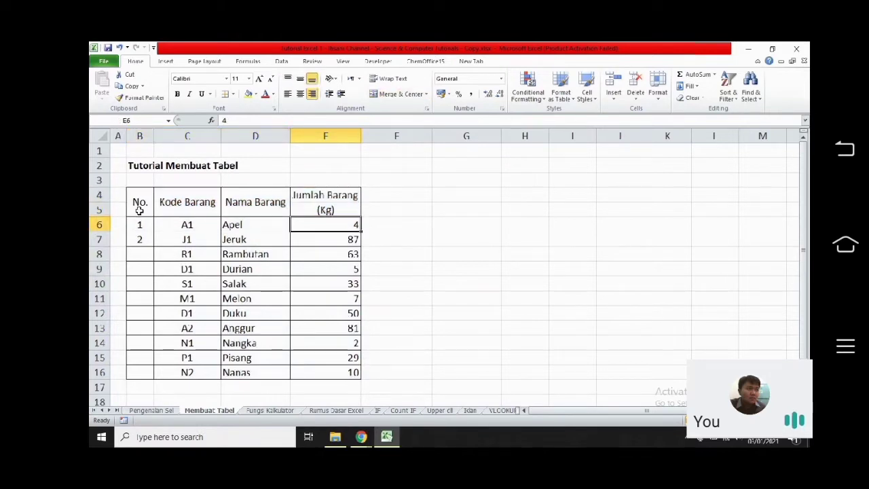
drag(139, 211, 353, 210)
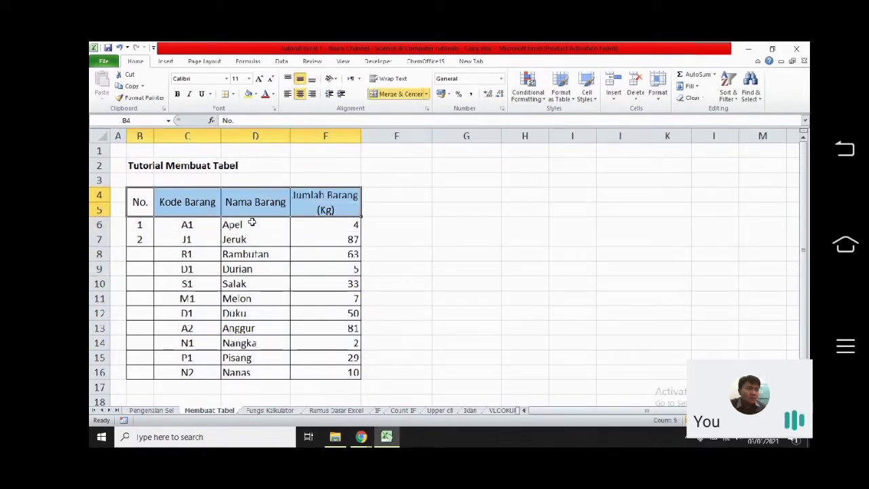
click(139, 204)
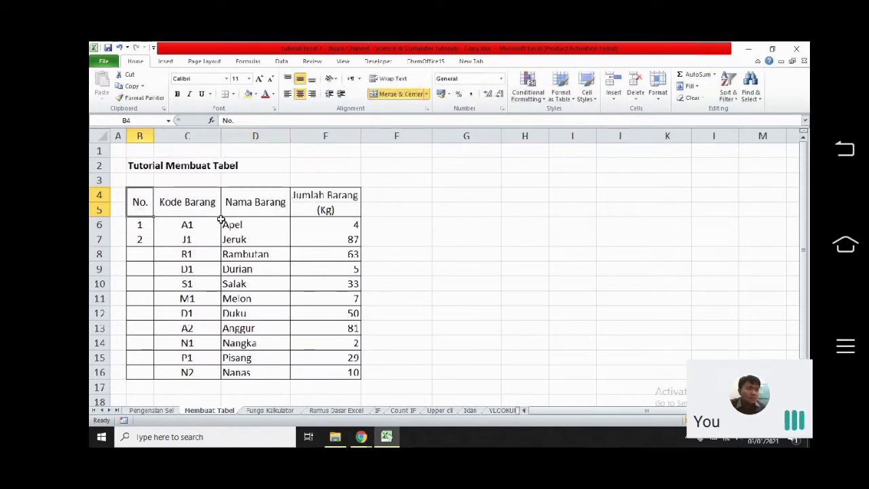
drag(140, 224, 326, 366)
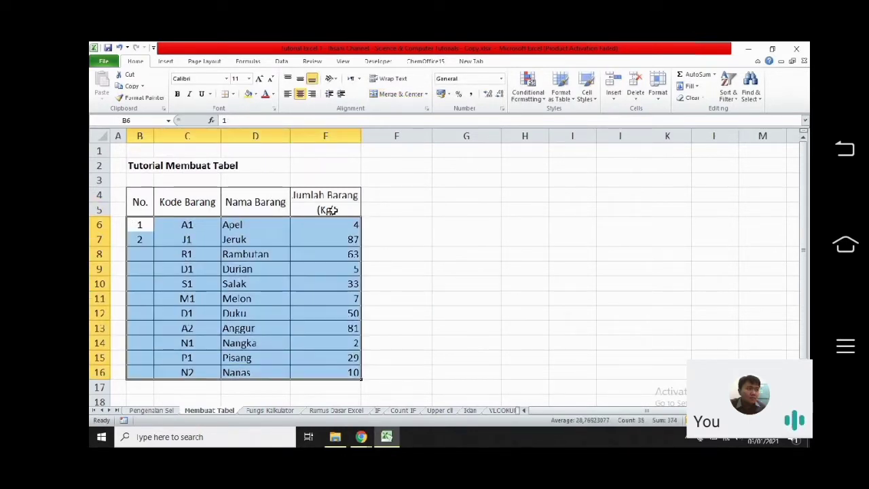
click(144, 211)
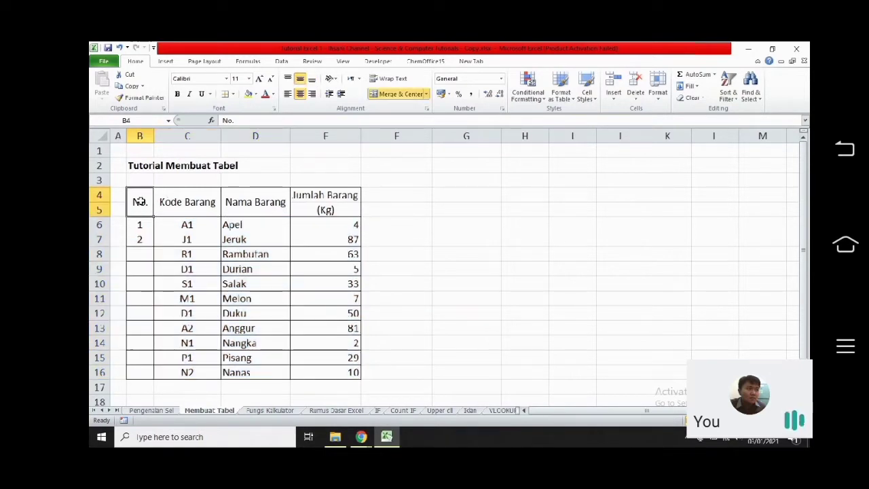
Apply a bottom double border to the table header row across B4:E5
drag(139, 198, 305, 202)
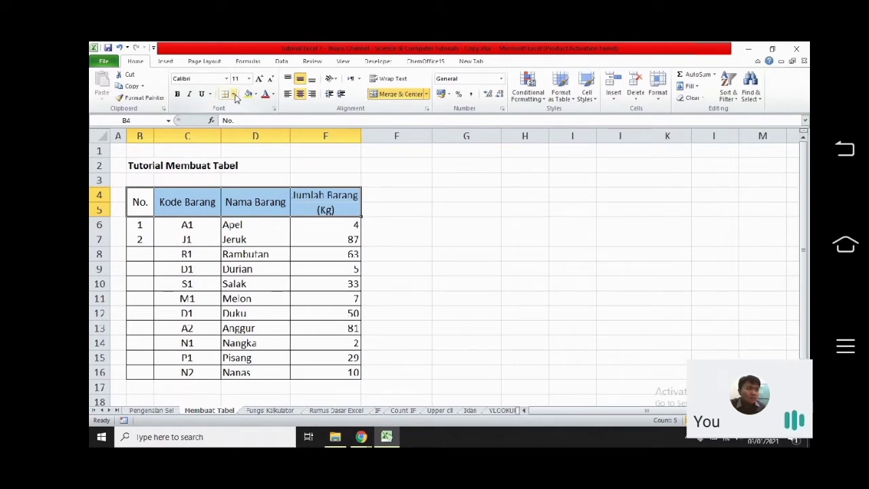
click(234, 95)
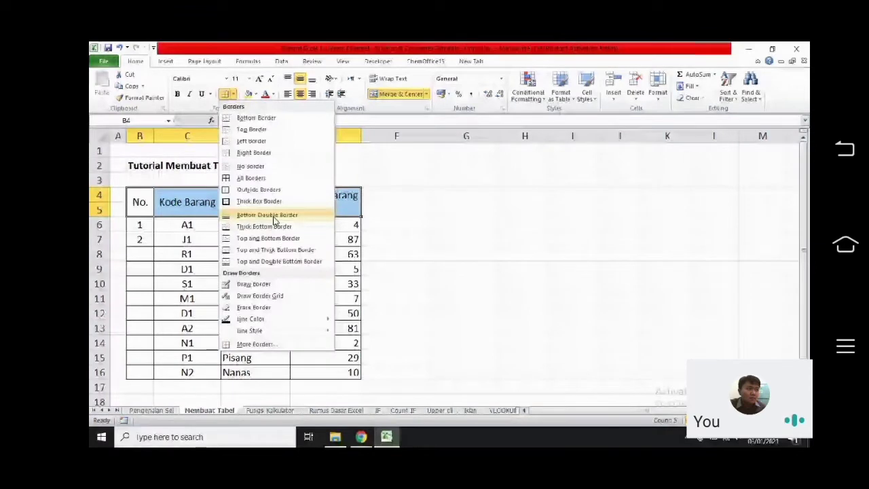
click(270, 218)
click(266, 212)
click(138, 204)
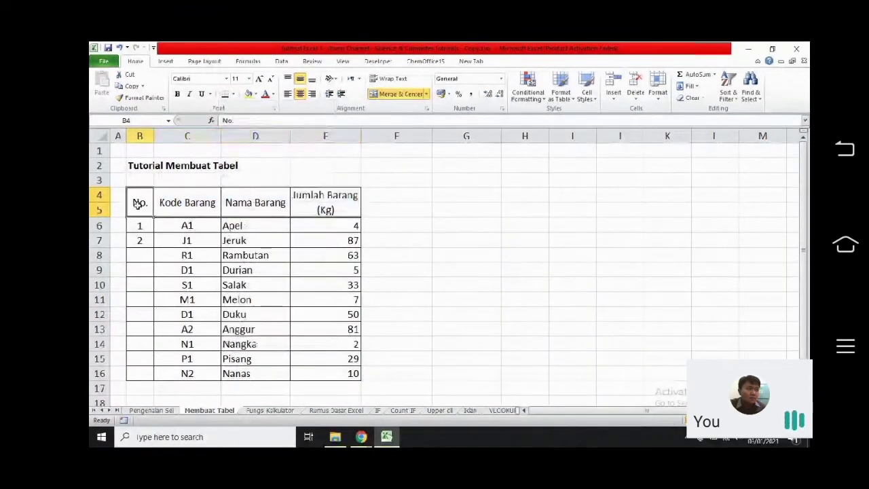
click(396, 270)
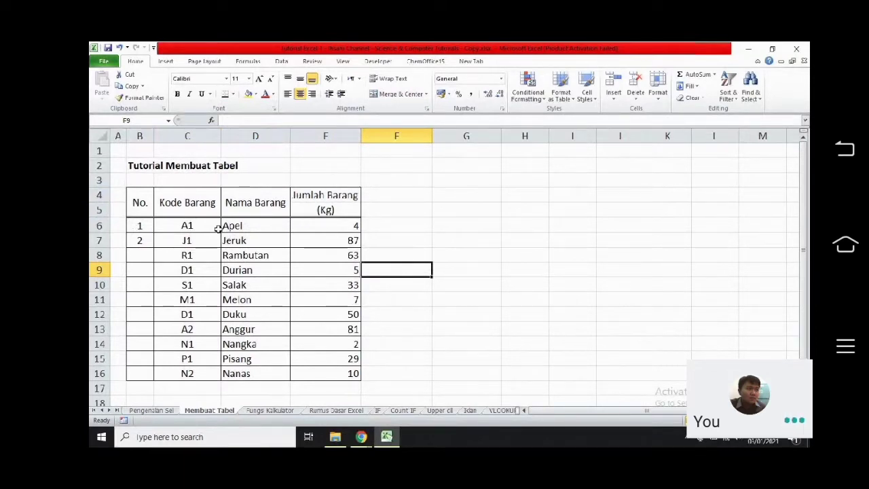
Fill the header cells B4:E5 with the lightest orange theme color
drag(141, 204, 307, 216)
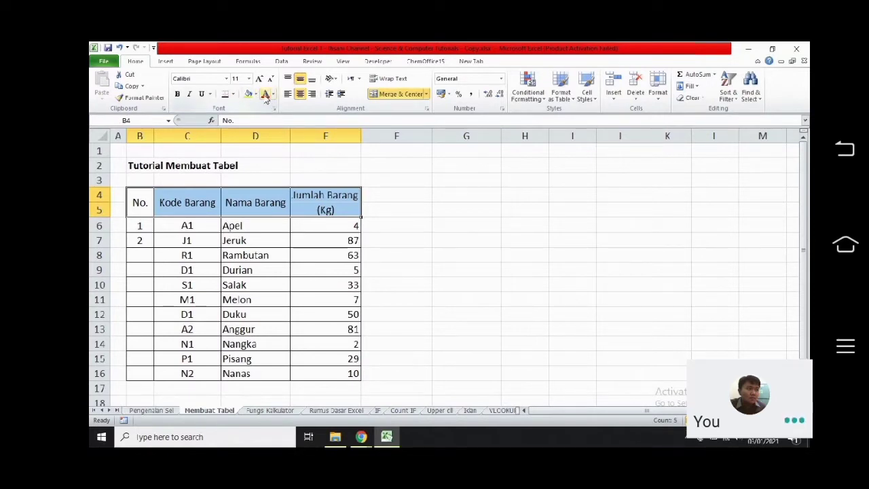
click(256, 94)
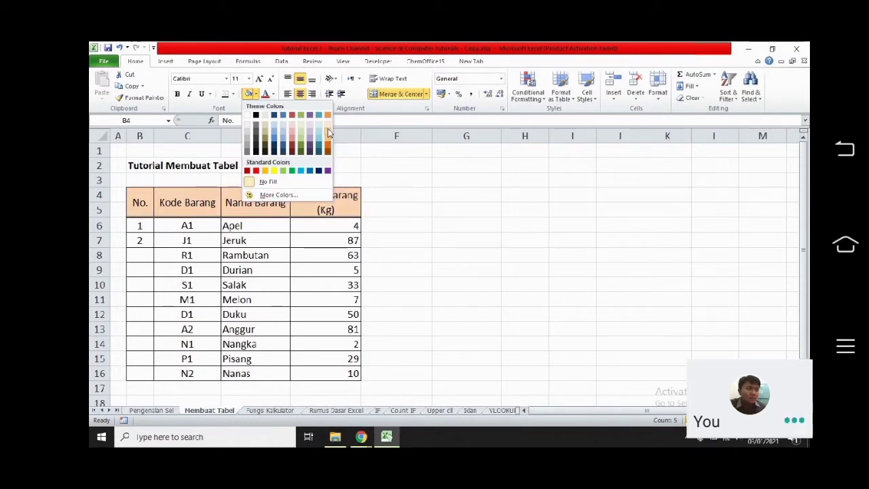
click(327, 125)
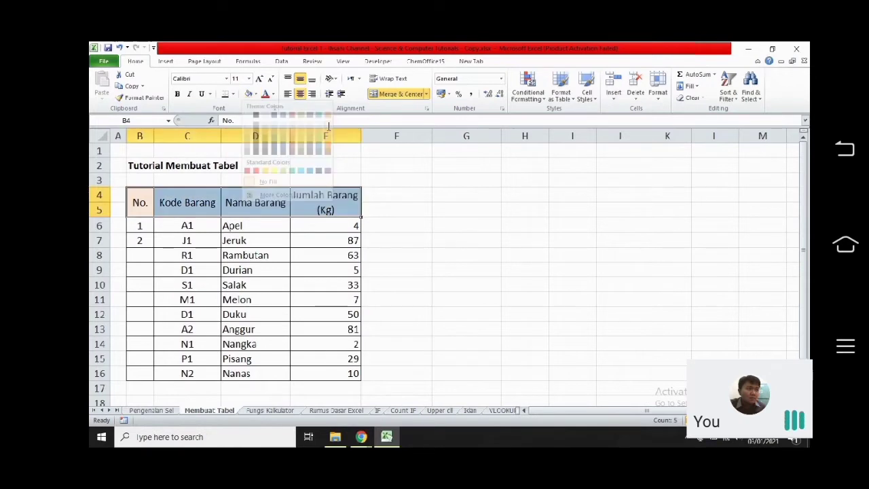
click(417, 209)
click(453, 212)
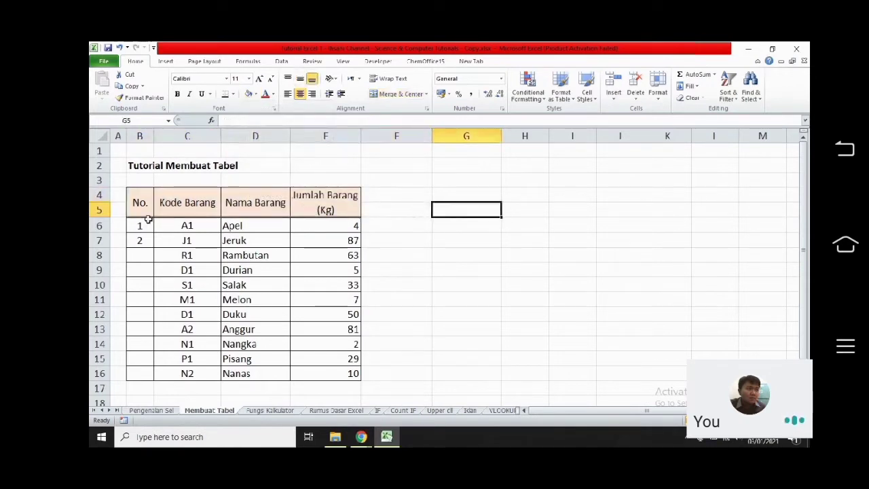
Enter the numbers 3, 4 and 5 in cells B8:B10 of the No. column
click(140, 255)
text(3)
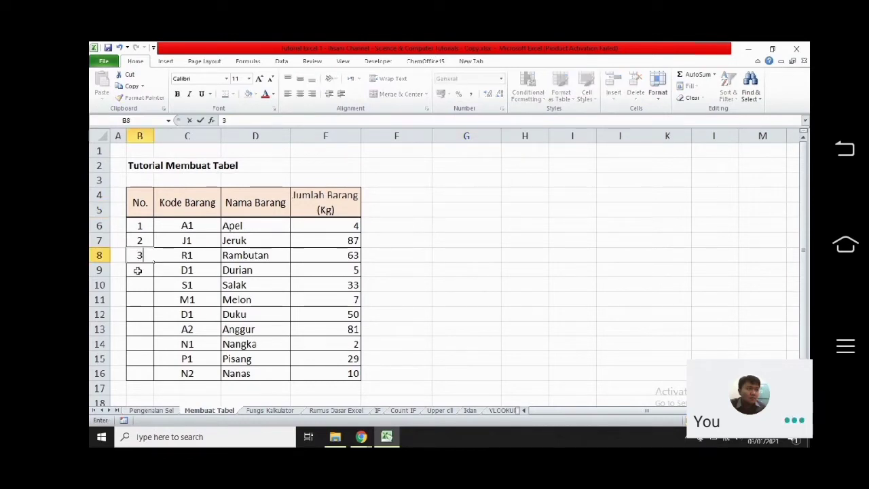
key(Return)
text(4)
key(Return)
text(5)
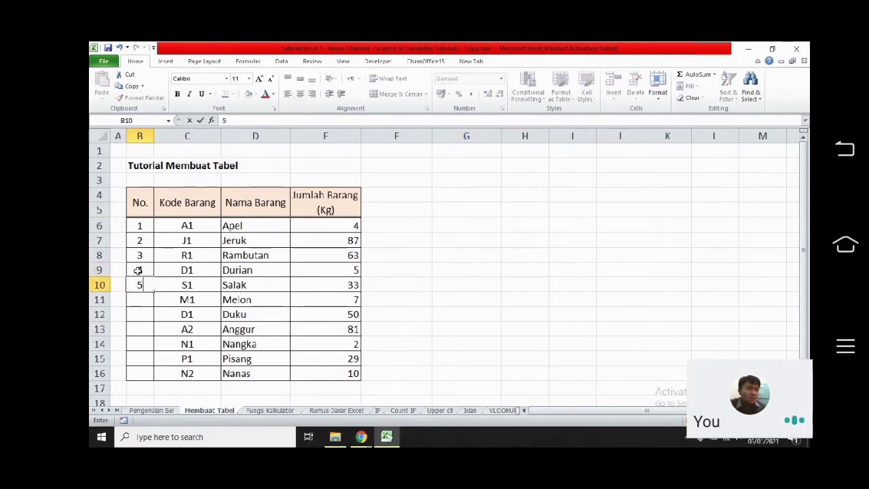
key(Up)
key(Up)
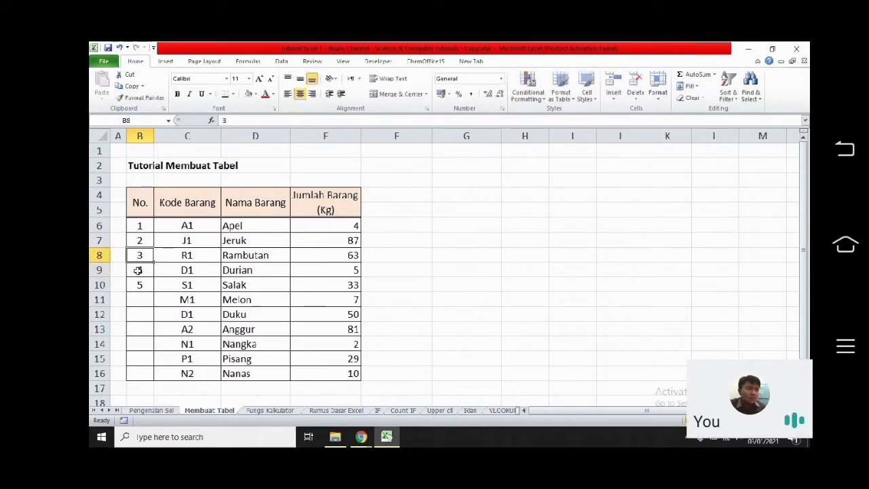
key(Down)
key(Down)
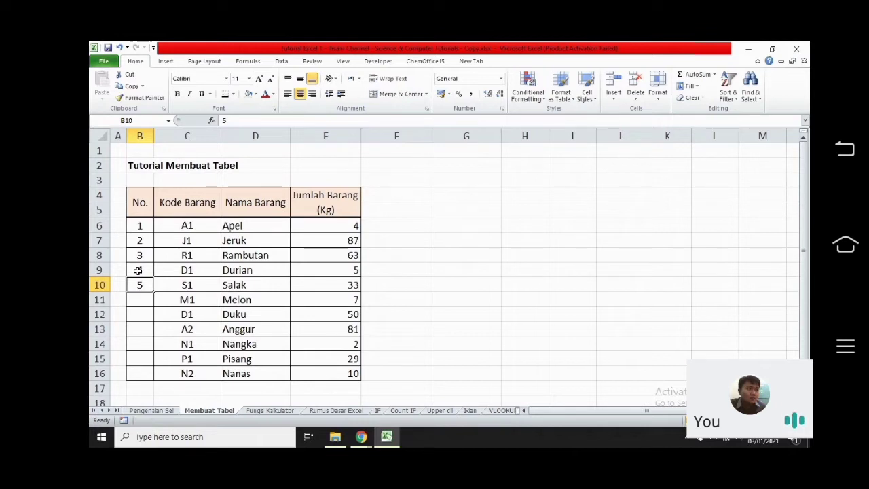
Clear the manually entered numbers from cells B8:B10
key(shift+Up)
key(shift+Up)
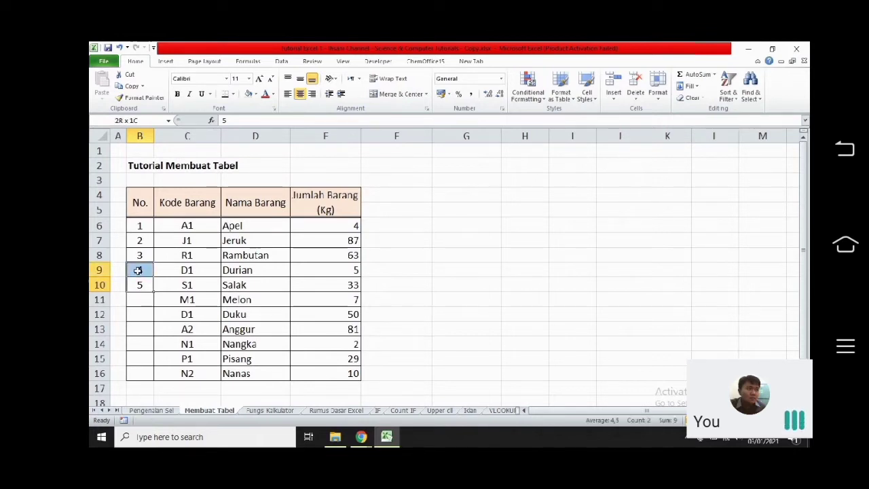
key(Delete)
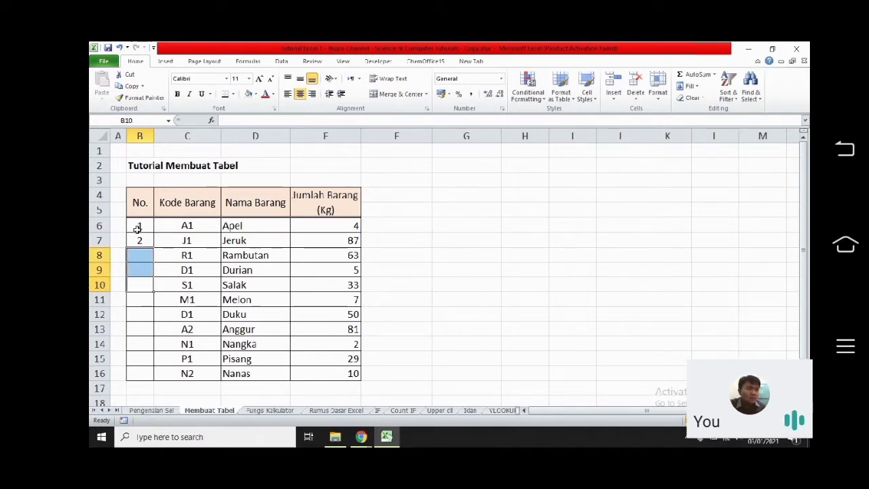
Extend the number series from B6:B7 down the No. column to B16
click(138, 226)
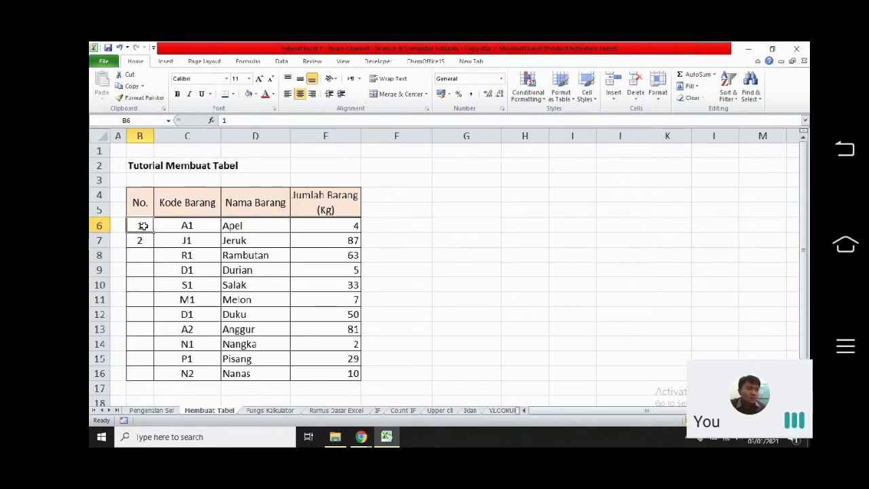
drag(140, 227, 144, 235)
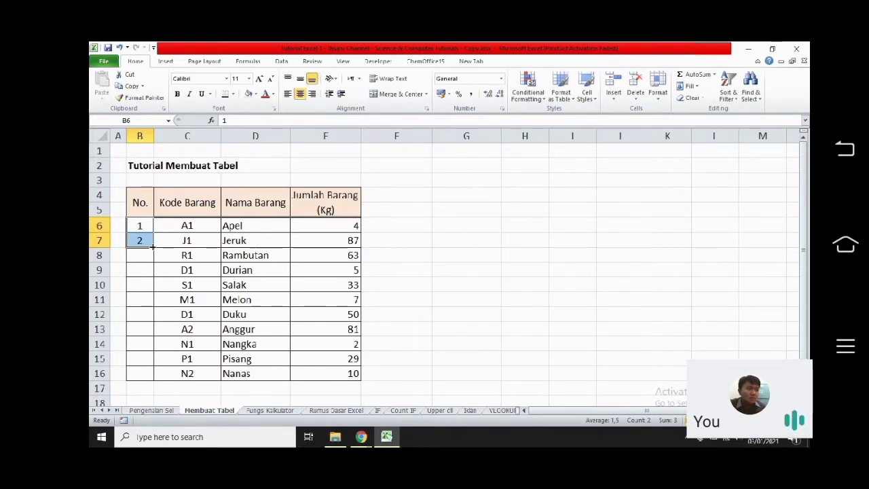
drag(153, 247, 145, 373)
click(144, 228)
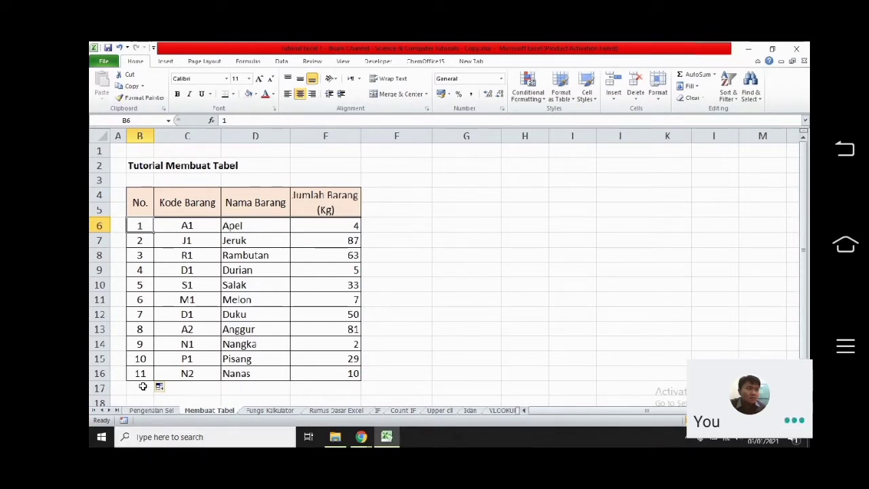
Clear the numbers from B7:B16, keeping only the 1 in B6
drag(140, 241, 140, 375)
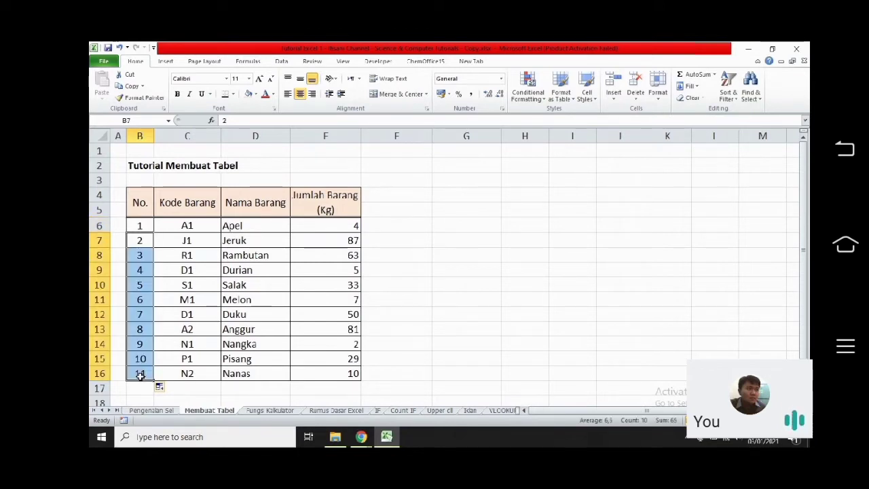
key(Delete)
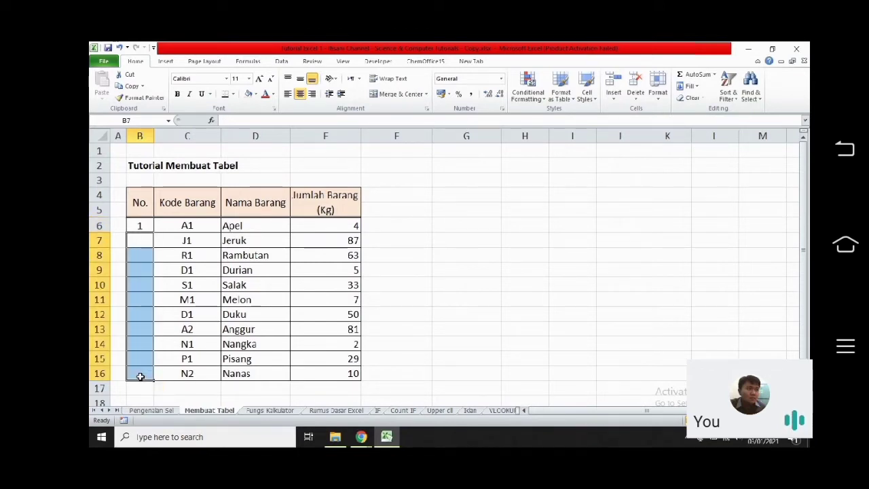
click(139, 224)
Enter the formula =B6+1 in B7 and fill it down the No. column to B16
click(143, 240)
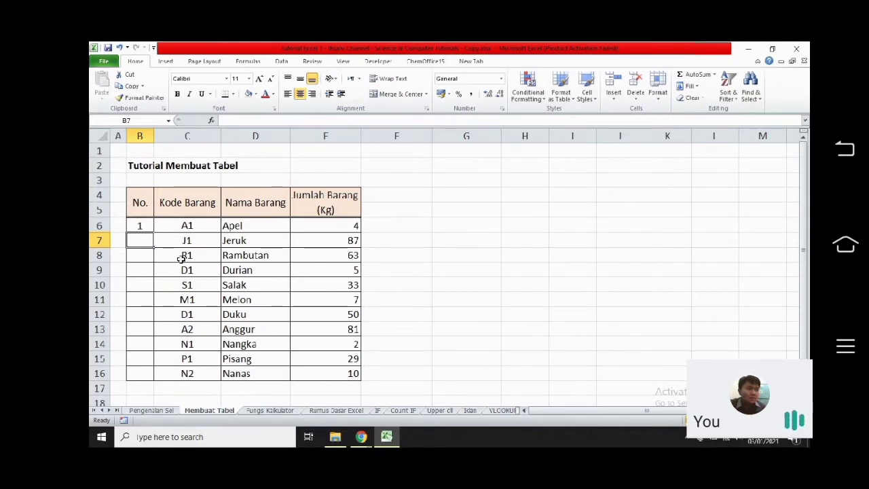
text(=)
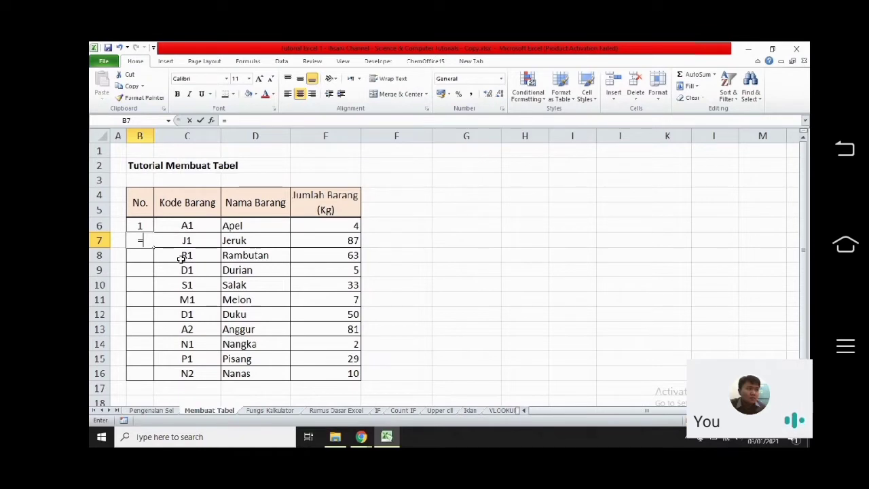
click(138, 227)
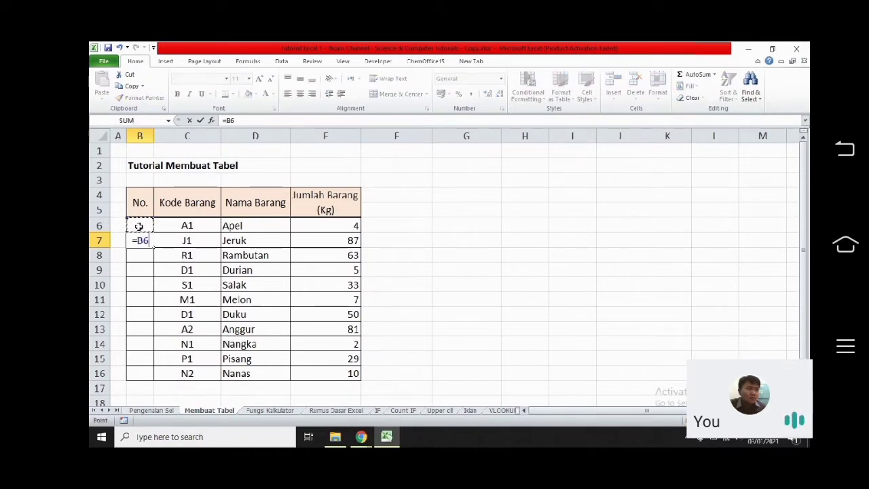
text(+)
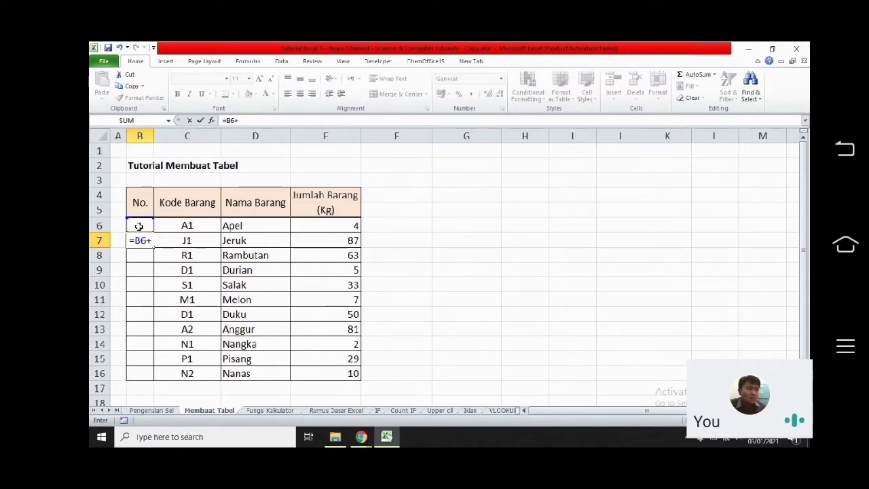
text(1)
key(Return)
click(143, 242)
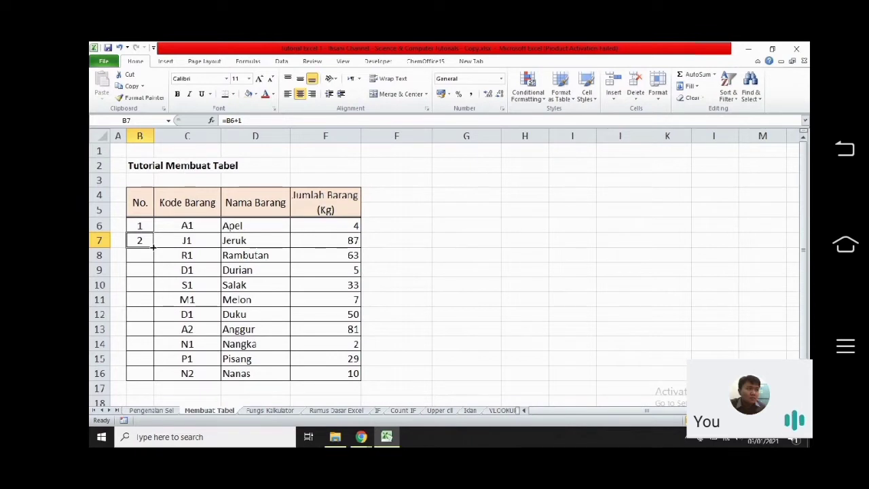
drag(154, 248, 151, 374)
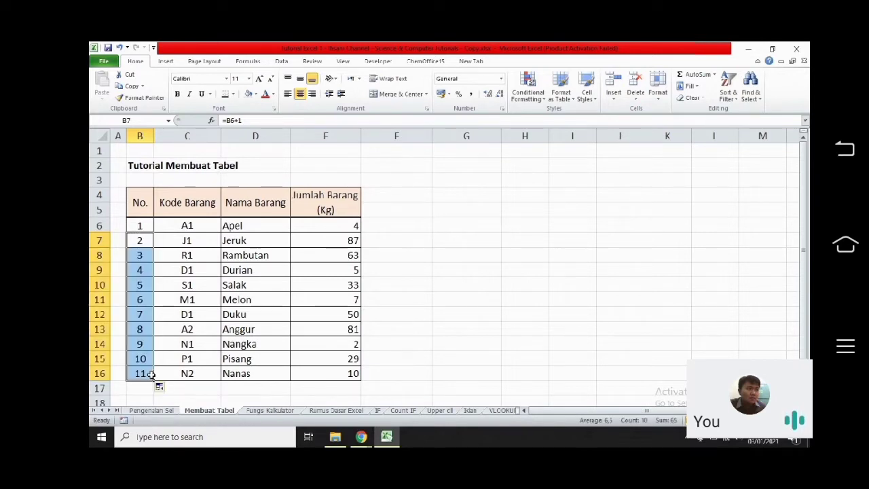
click(141, 227)
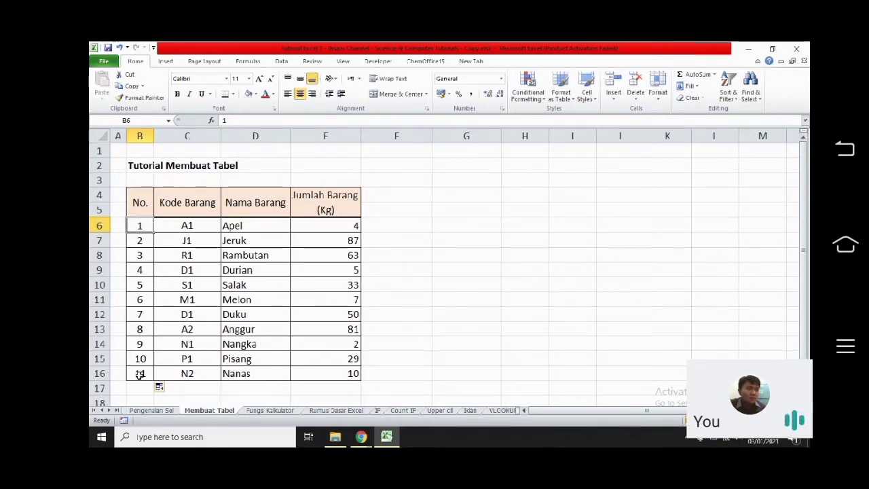
click(142, 208)
drag(143, 203, 339, 389)
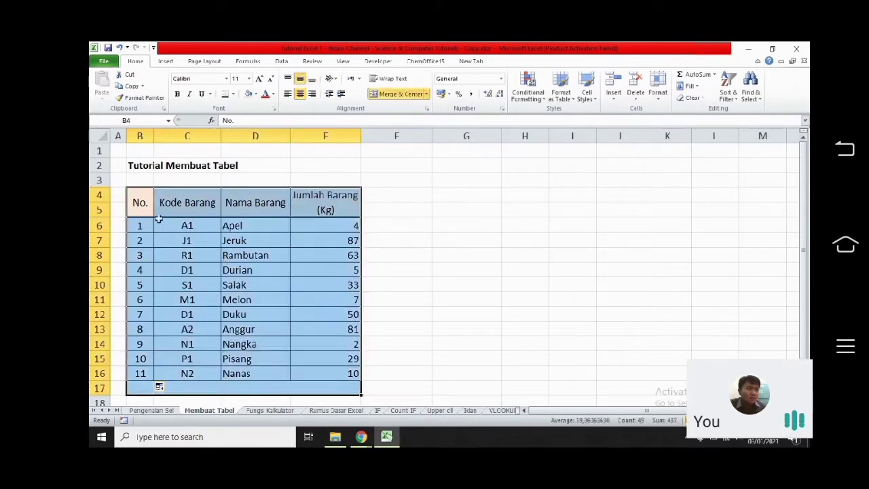
drag(139, 203, 311, 203)
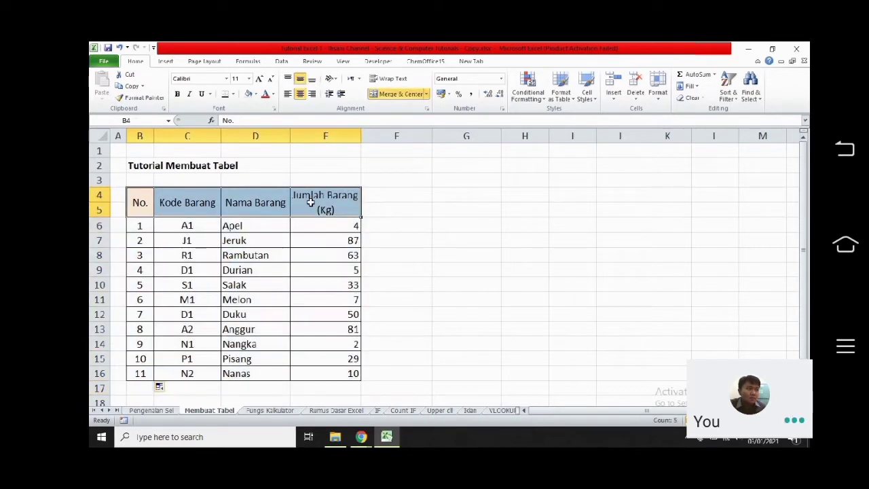
click(136, 201)
drag(137, 202, 295, 201)
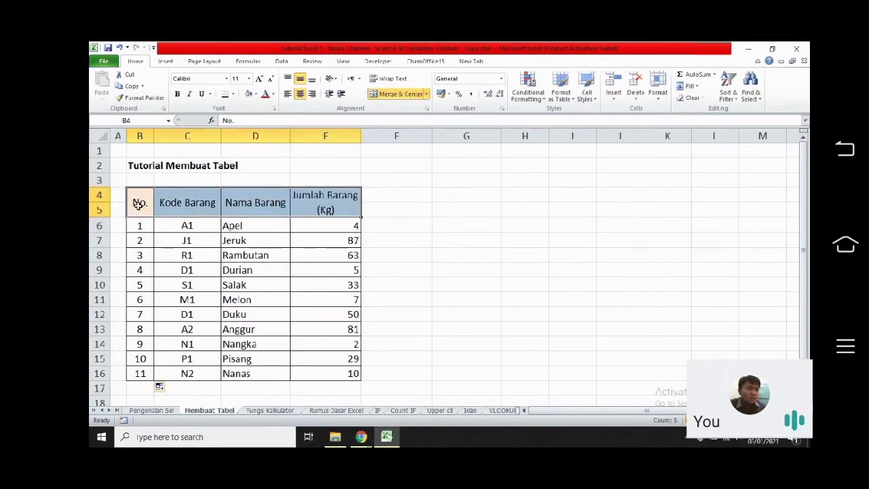
drag(138, 204, 140, 374)
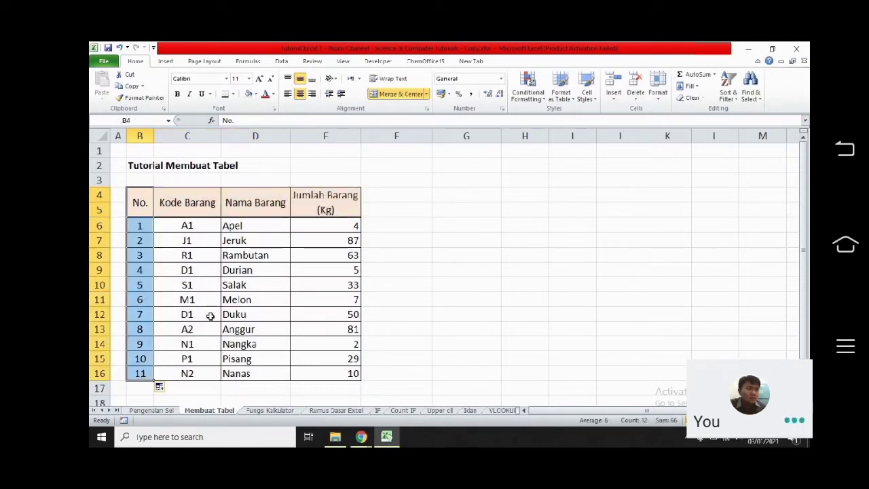
click(248, 179)
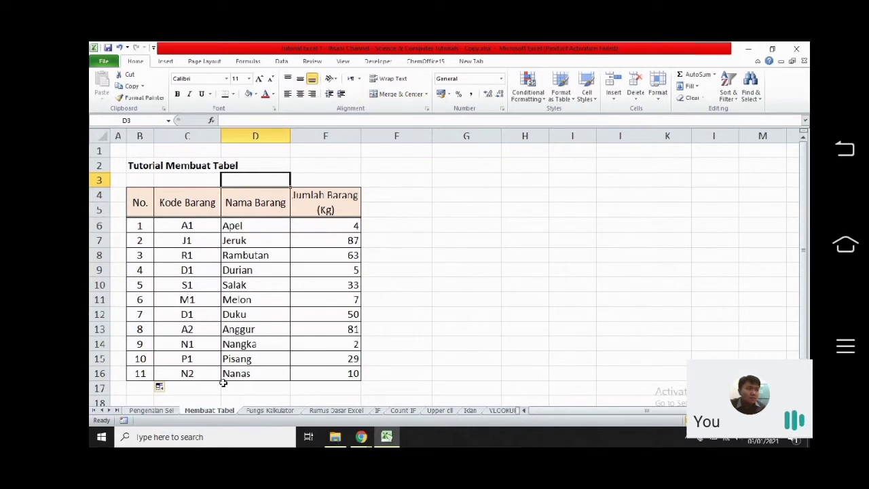
Switch to the Fungsi Kalkulator worksheet and look over the operator list and the Nilai 1, Nilai 2 and Hasil columns
click(271, 411)
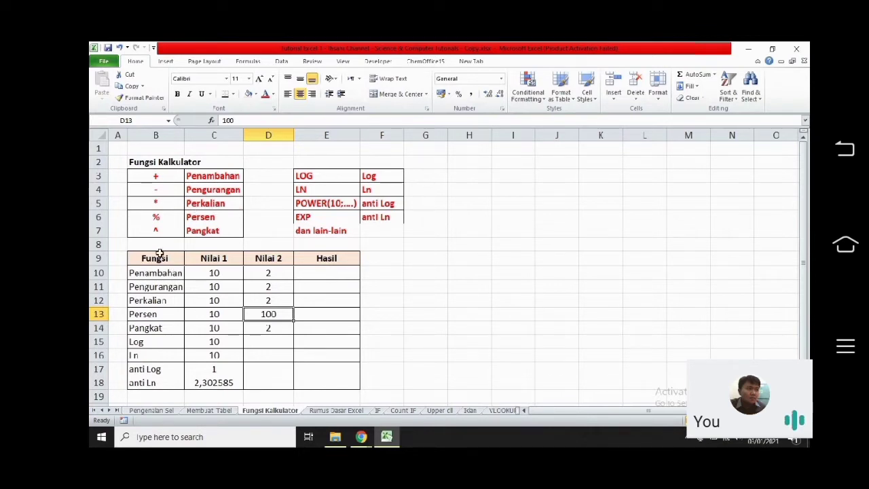
click(167, 175)
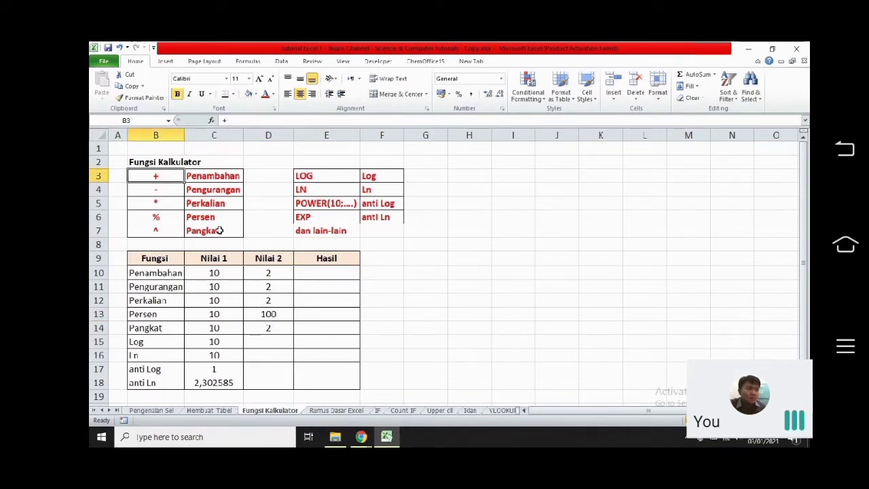
click(221, 260)
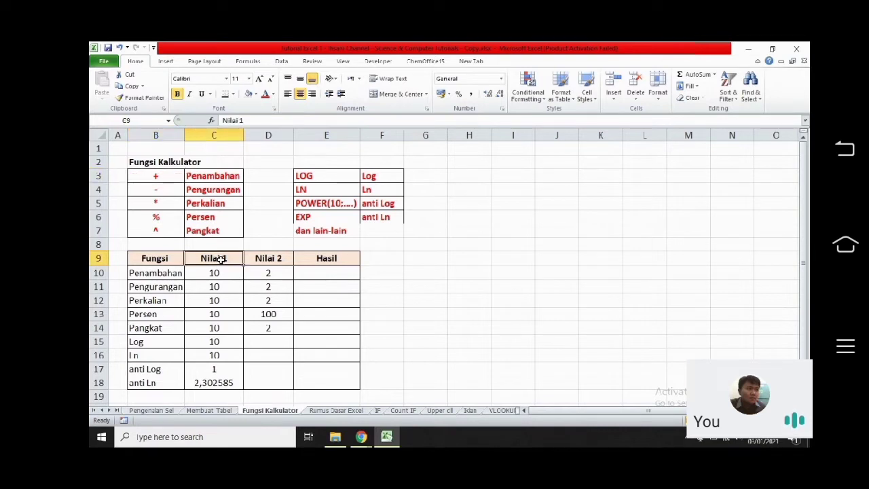
click(220, 272)
click(272, 259)
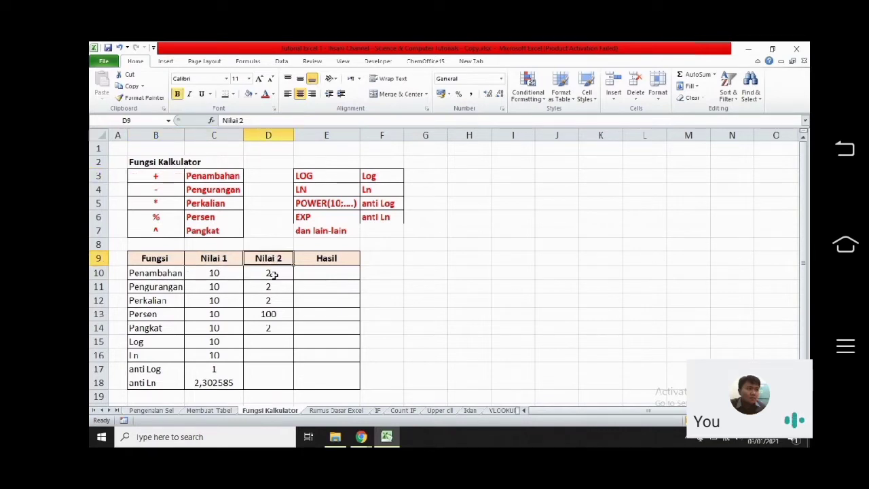
click(330, 259)
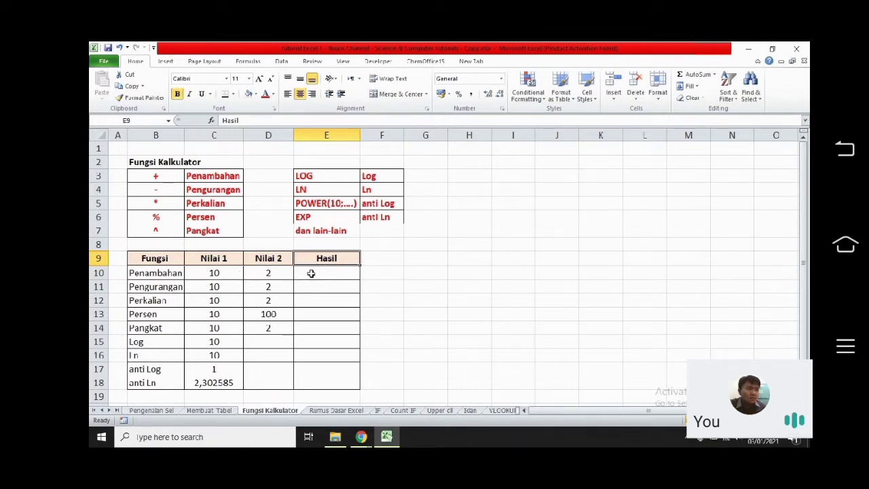
Enter the addition formula =C10+D10 in cell E10, the Hasil cell of the Penambahan row
click(311, 273)
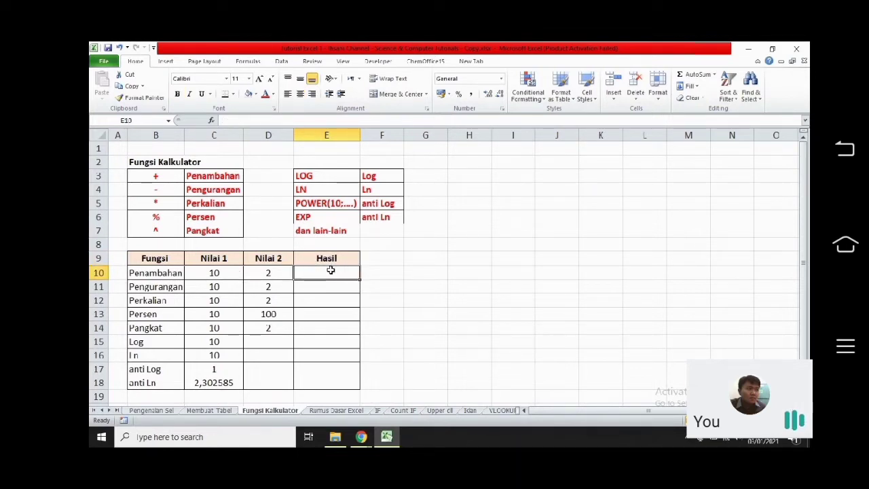
double_click(331, 270)
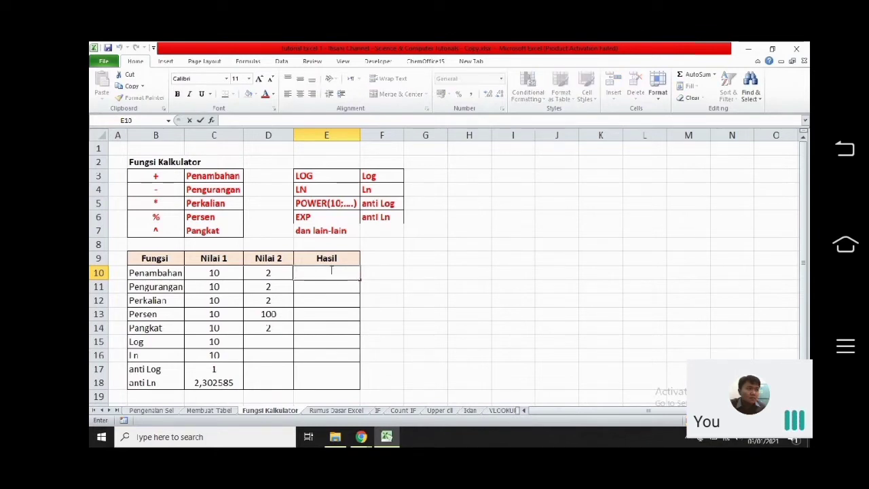
text(=)
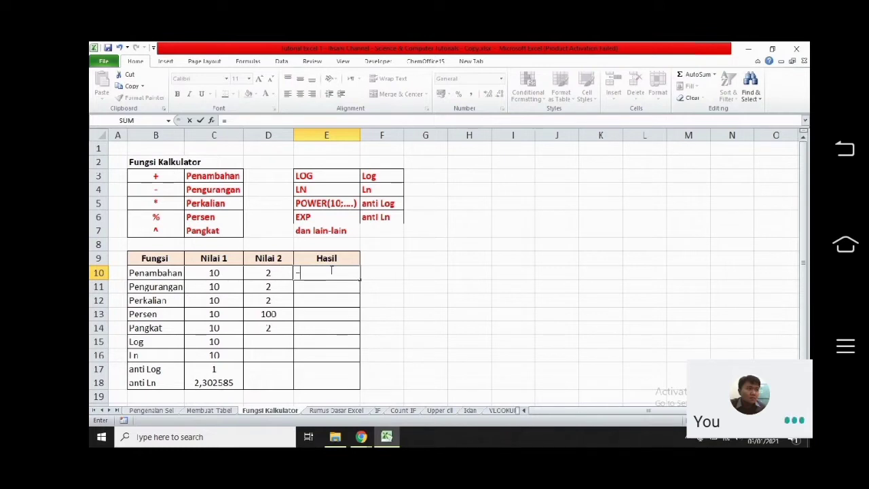
click(224, 274)
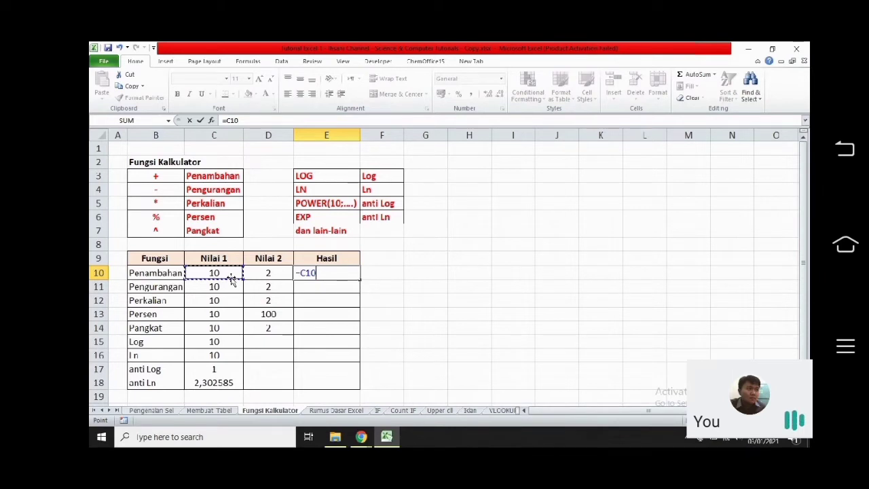
text(+)
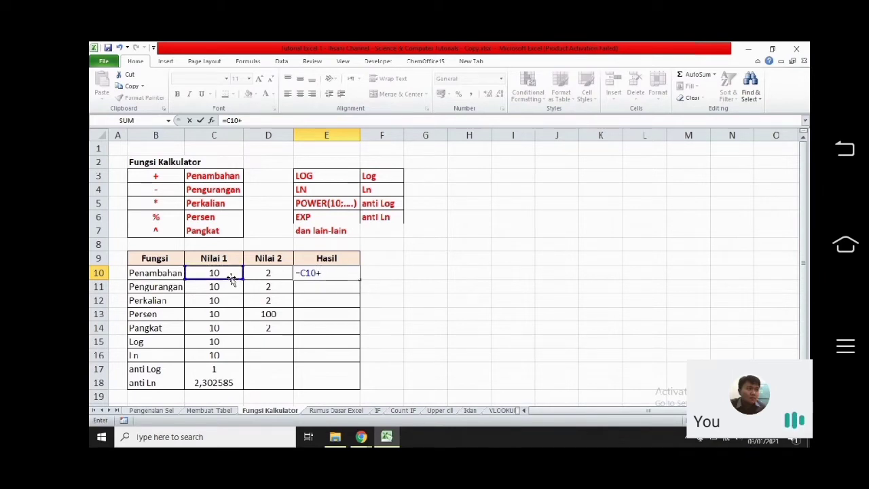
click(277, 273)
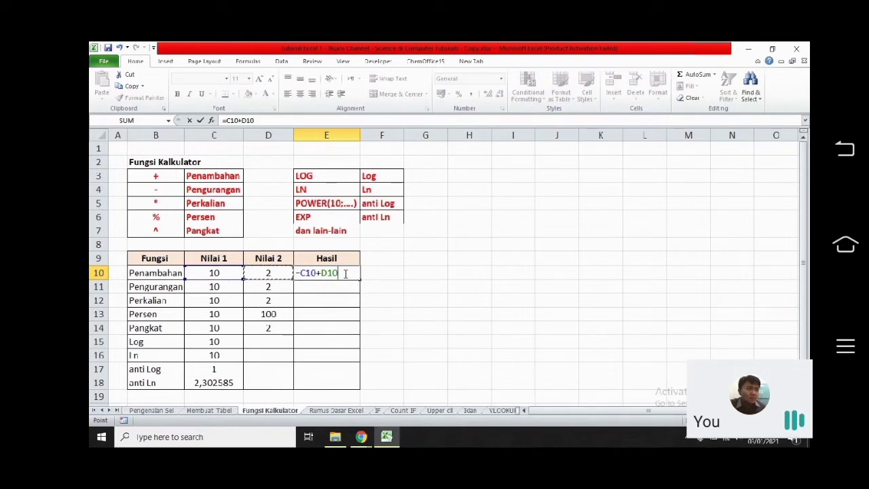
key(Return)
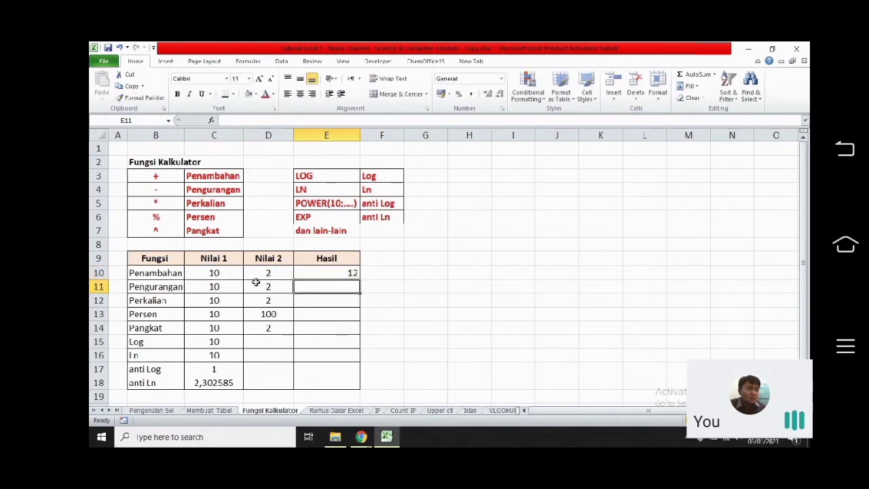
click(353, 271)
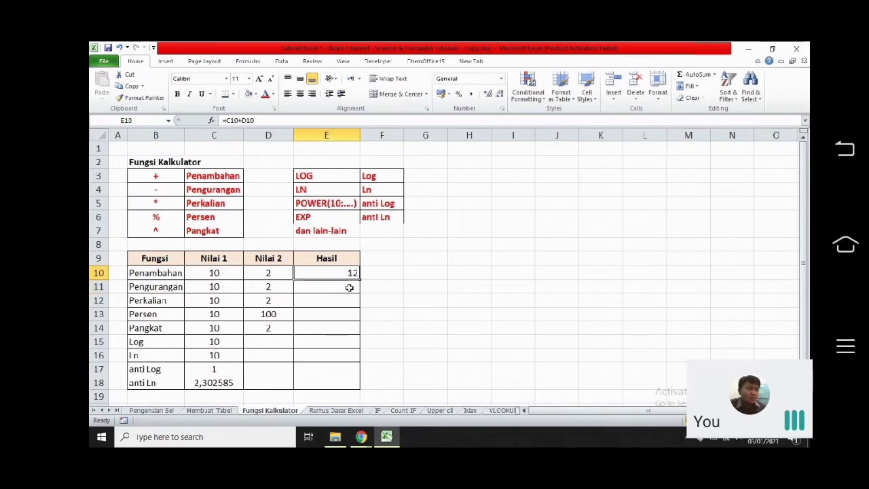
Enter the subtraction formula =C11-D11 in cell E11, the Hasil cell of the Pengurangan row
click(349, 287)
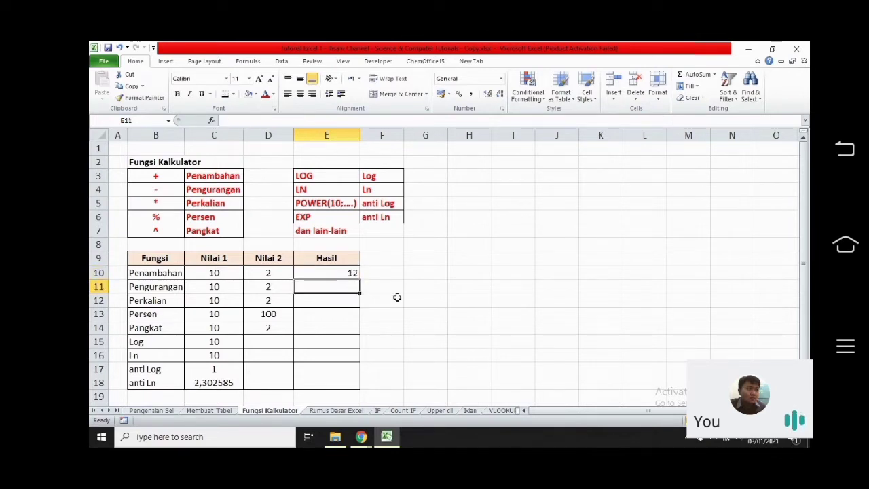
text(=)
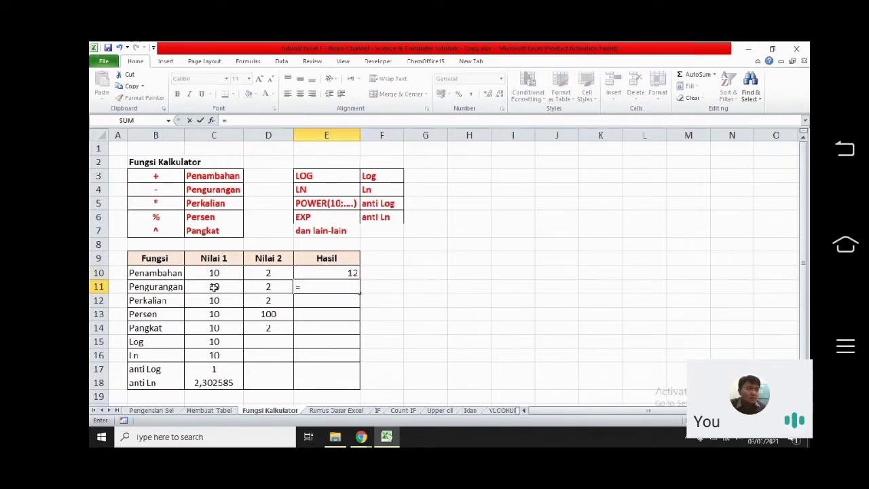
click(215, 287)
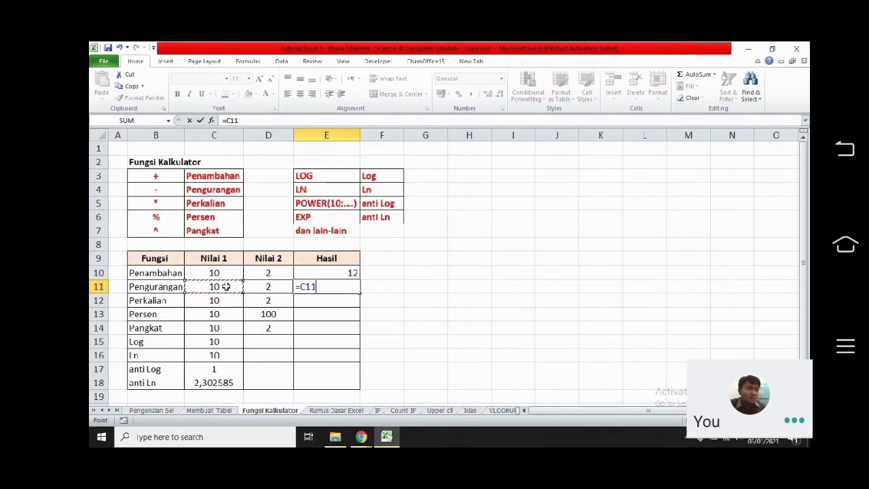
text(-)
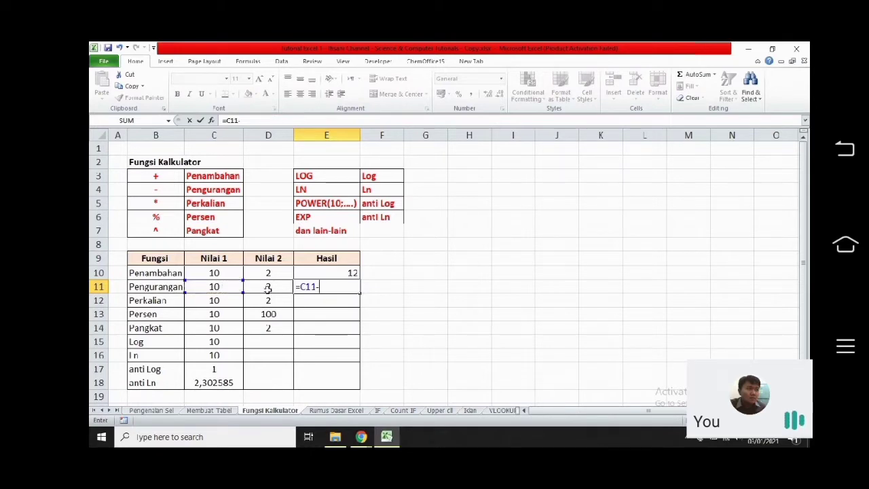
click(268, 288)
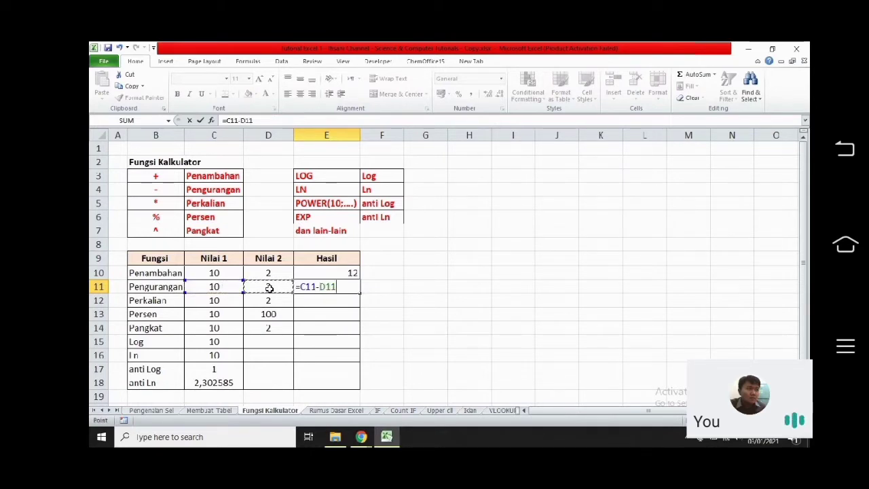
key(Return)
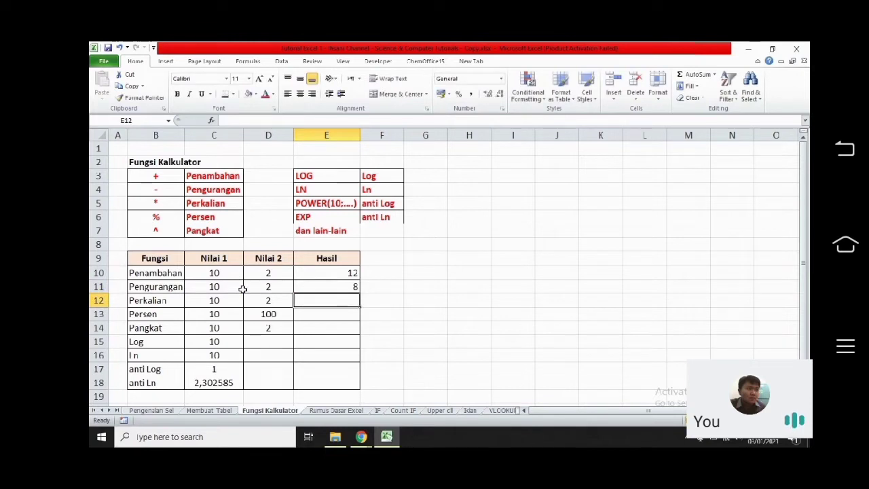
click(336, 292)
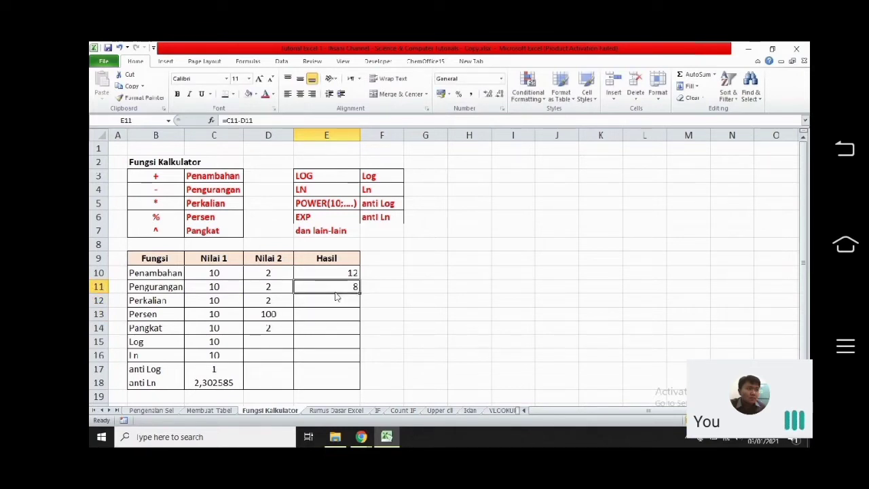
Enter the multiplication formula =C12*D12 in cell E12, the Hasil cell of the Perkalian row
click(335, 299)
double_click(322, 298)
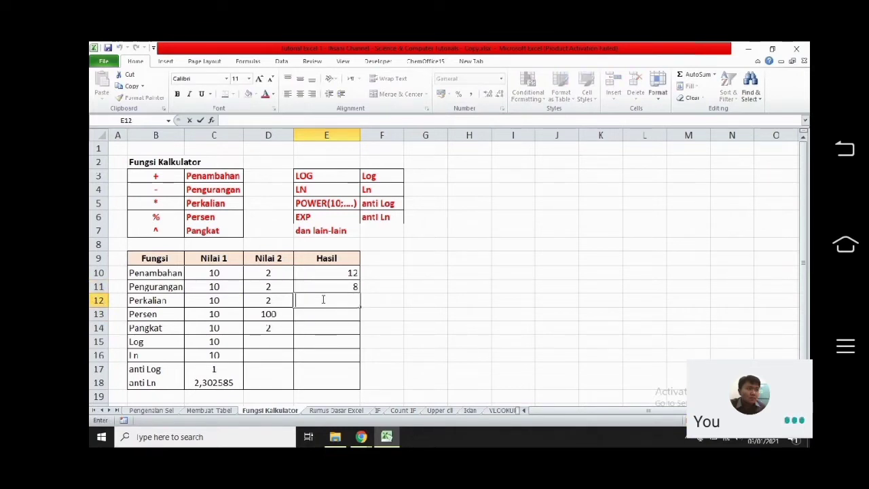
text(=)
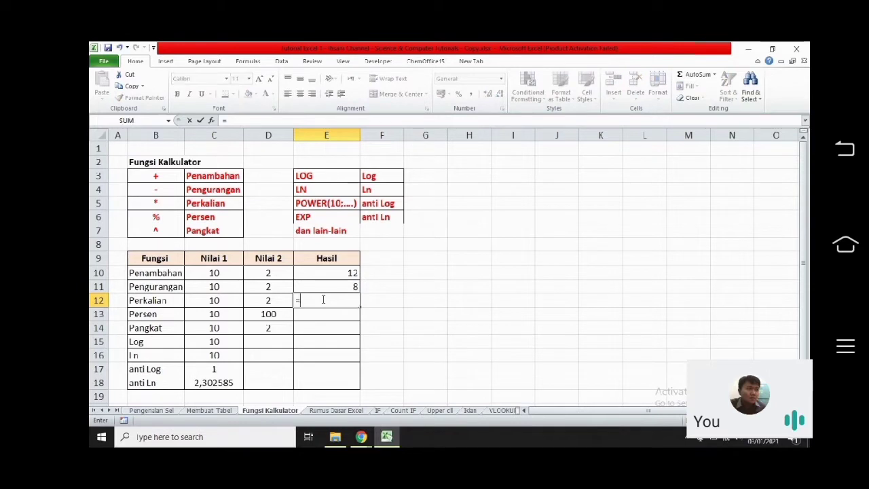
click(226, 300)
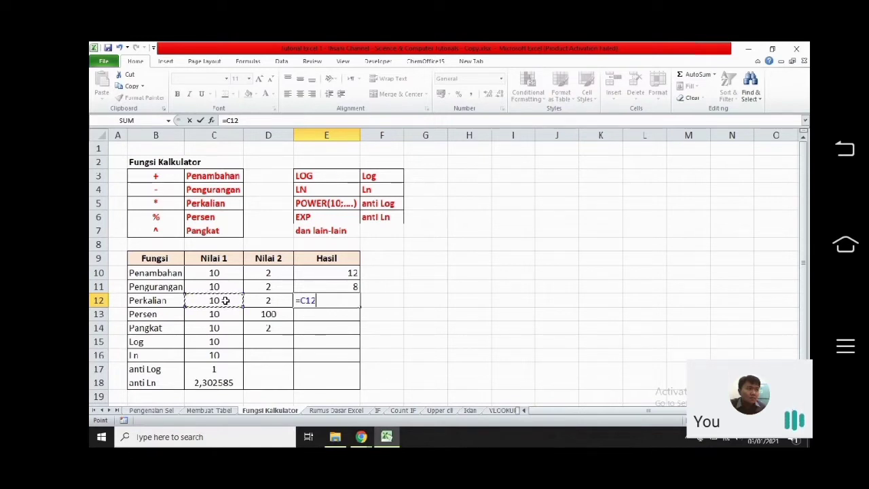
text(*)
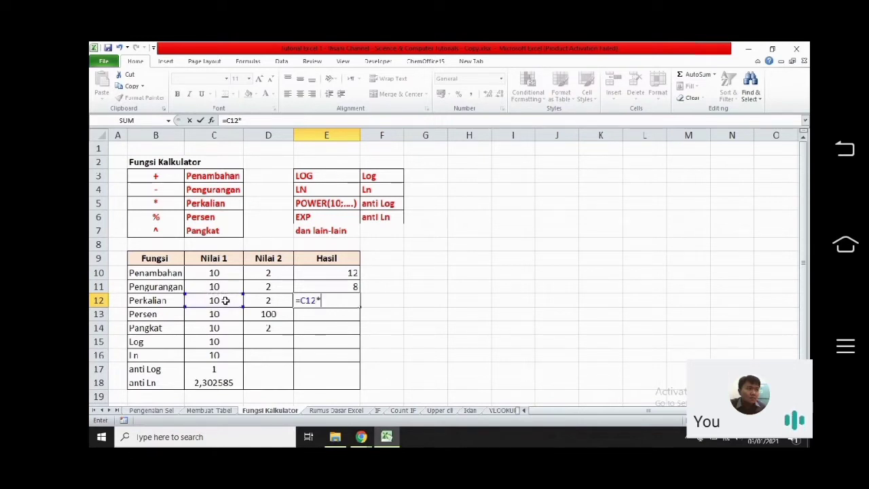
click(268, 300)
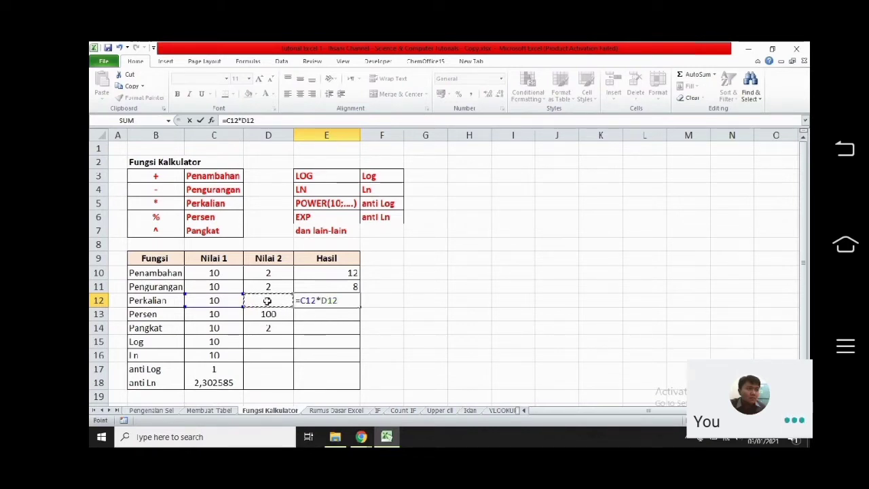
key(Return)
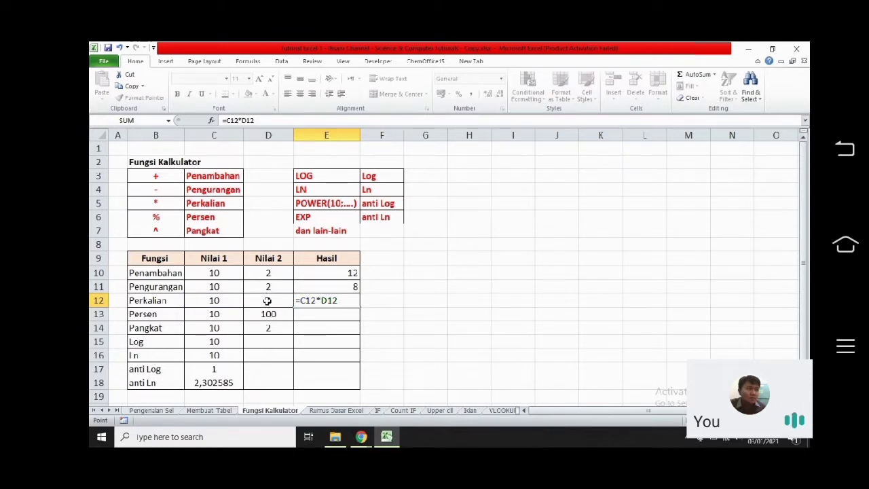
click(319, 300)
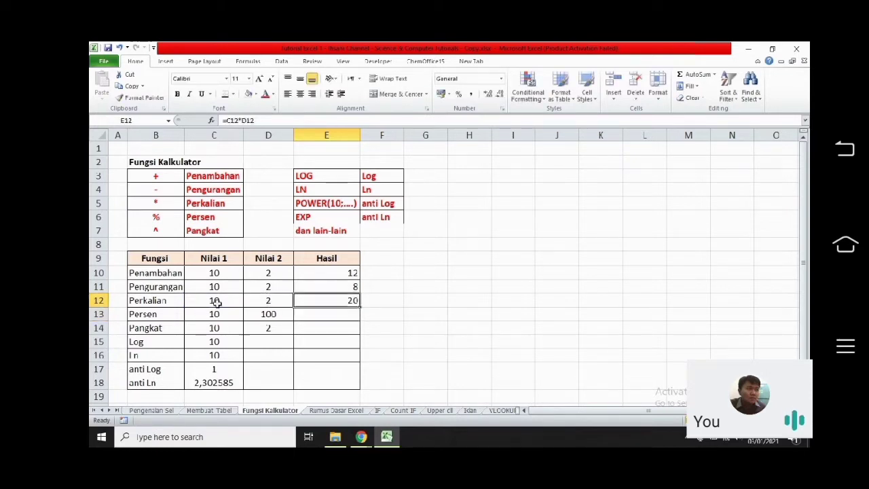
Enter the percentage formula =C13%*D13 in cell E13, the Hasil cell of the Persen row
click(339, 311)
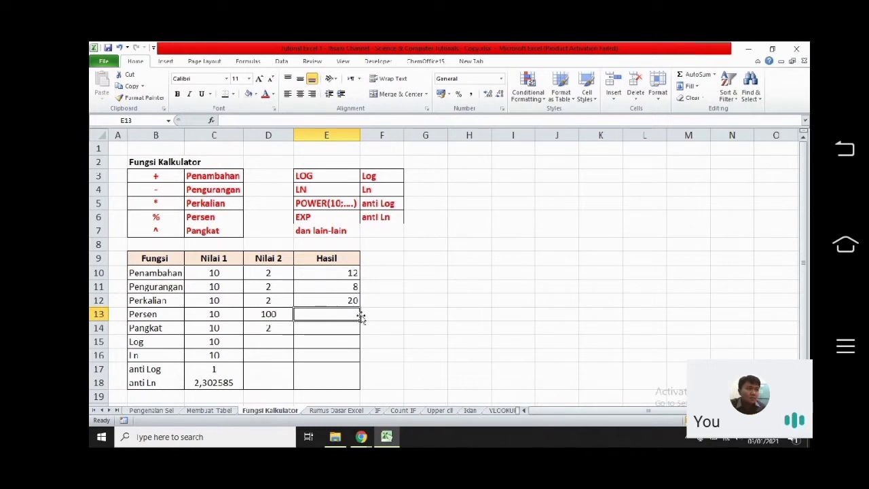
text(=)
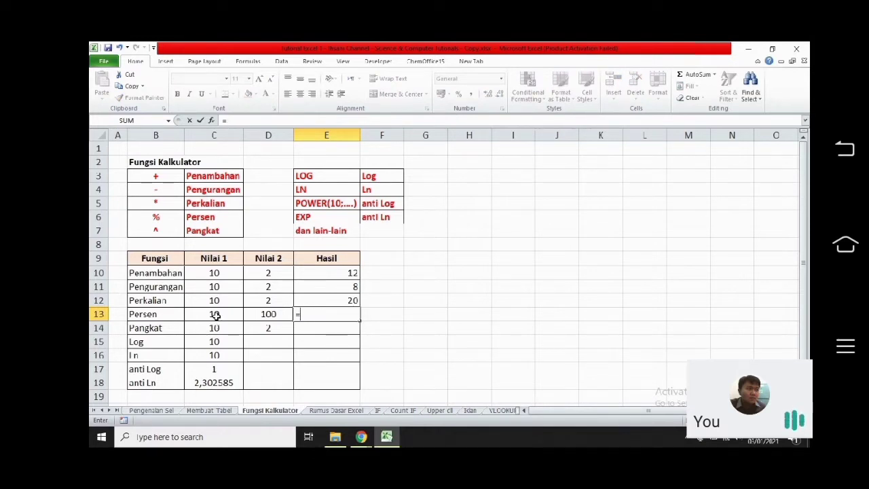
click(214, 315)
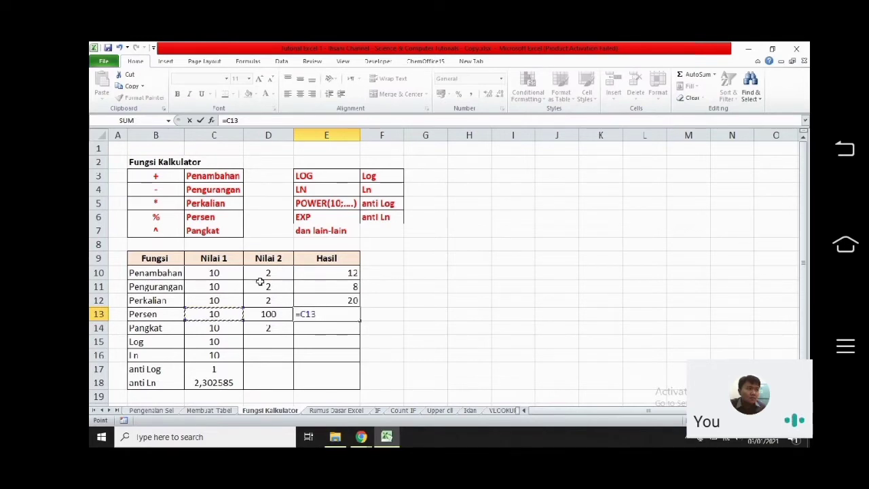
text(%)
click(349, 315)
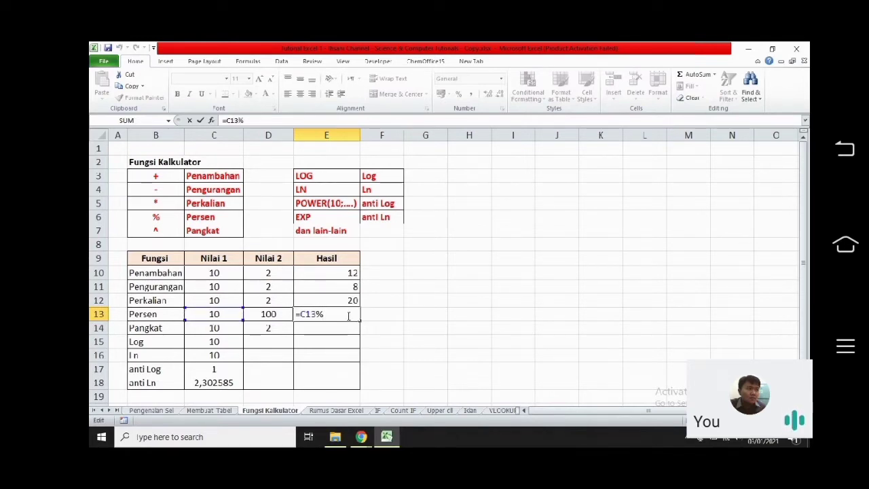
text(*)
click(267, 312)
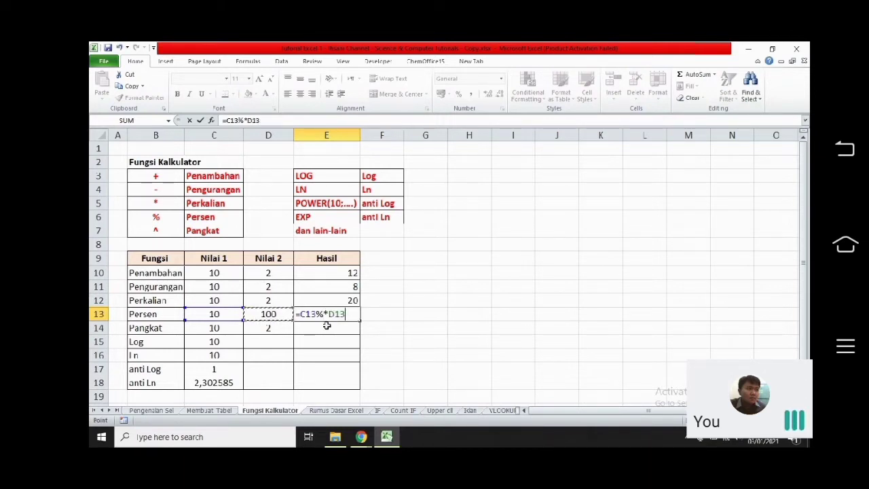
key(Return)
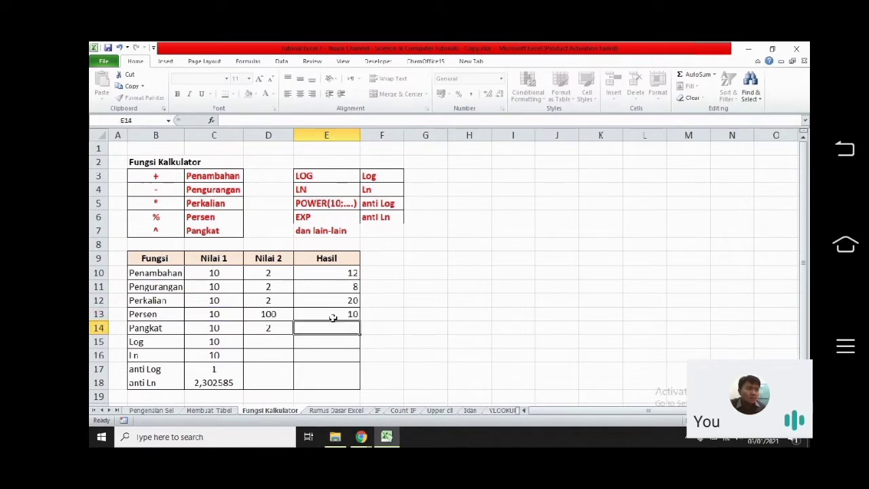
click(353, 314)
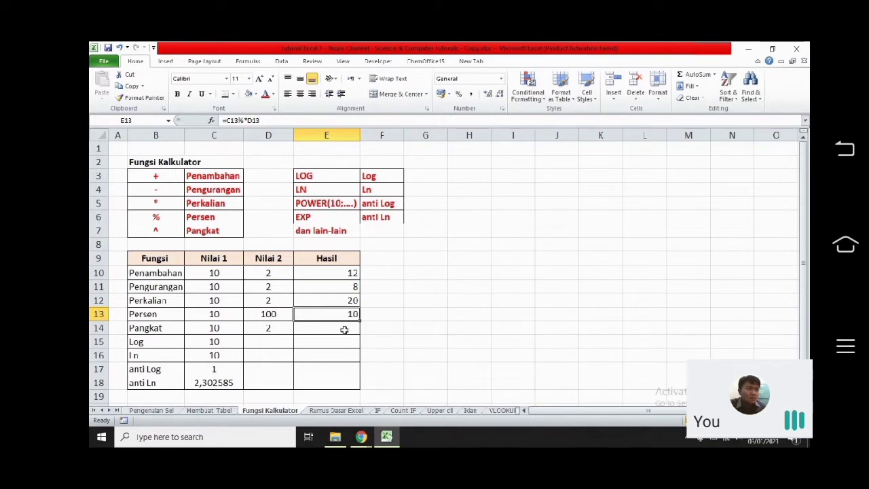
Enter the exponent formula =C14^D14 in cell E14, the Hasil cell of the Pangkat row
click(344, 329)
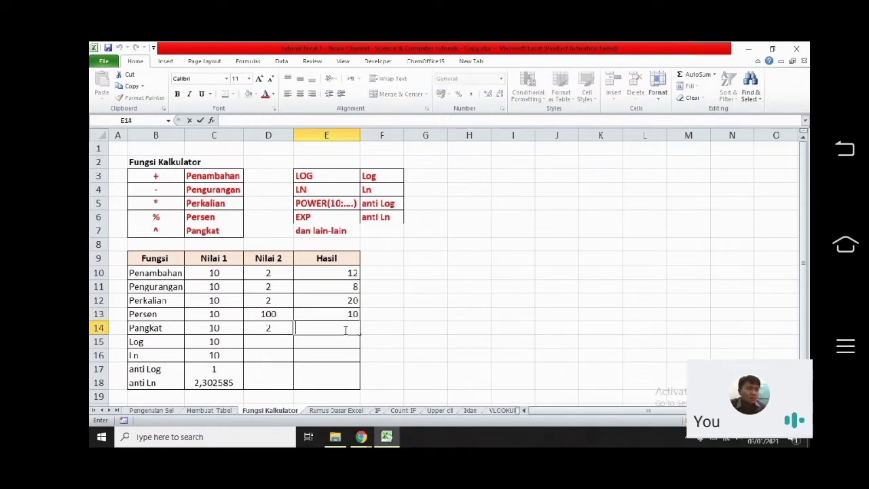
text(=)
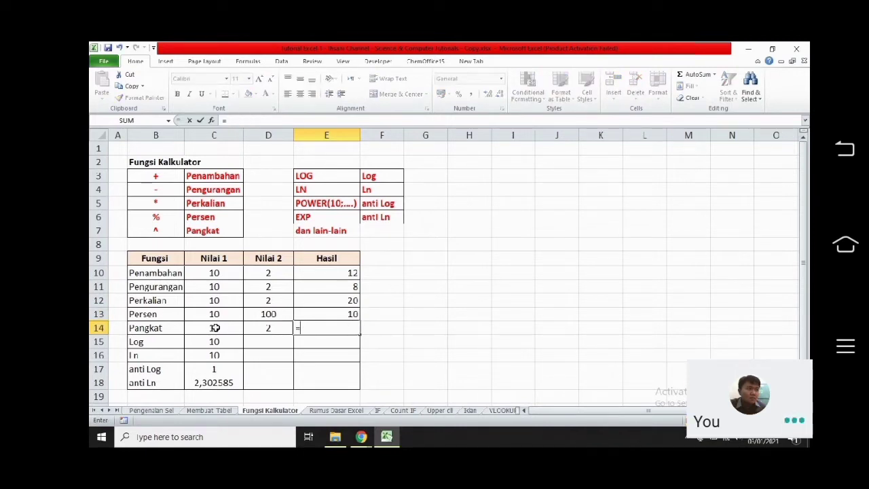
click(215, 329)
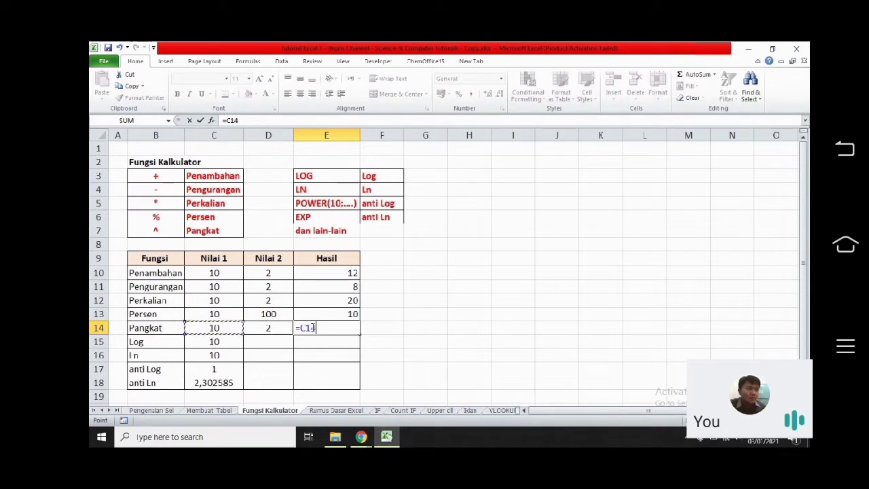
text(^)
click(266, 329)
key(Return)
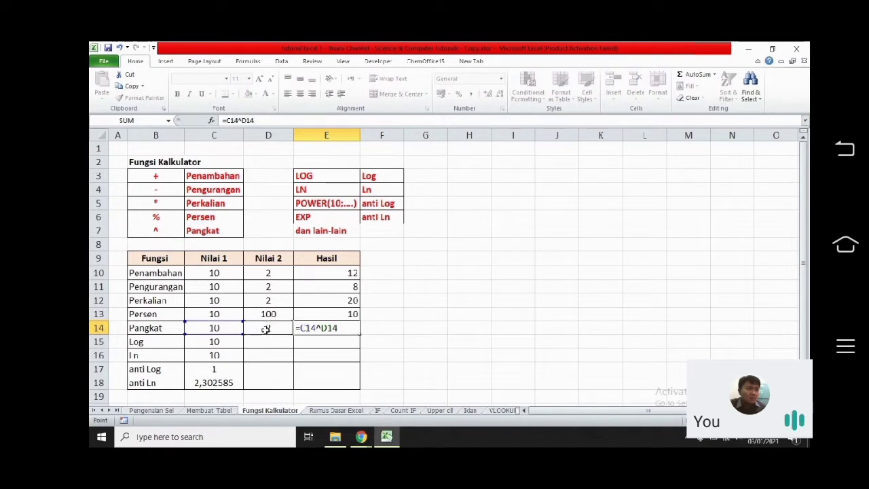
key(Return)
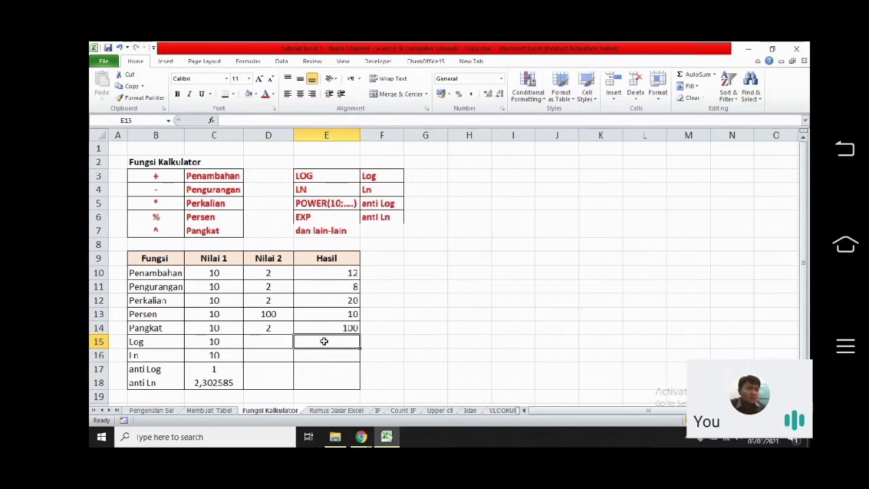
Enter the logarithm formula =LOG(C15) in cell E15, the Hasil cell of the Log row
text(=)
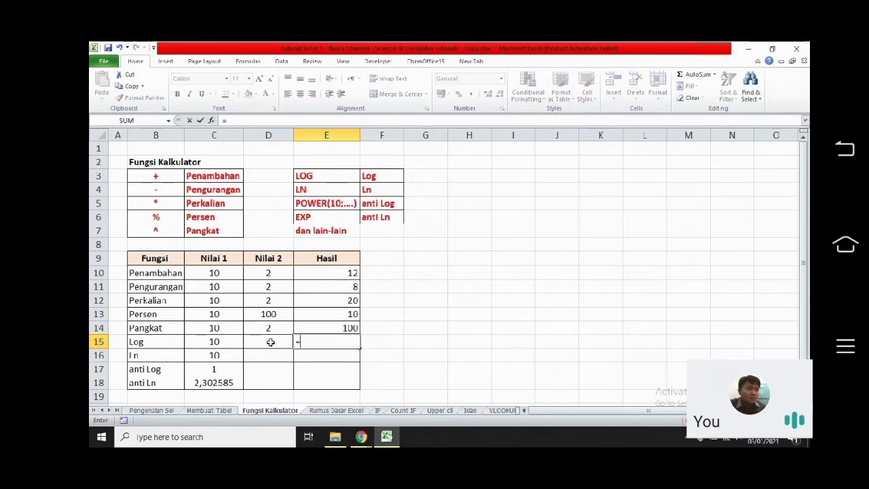
text(LO)
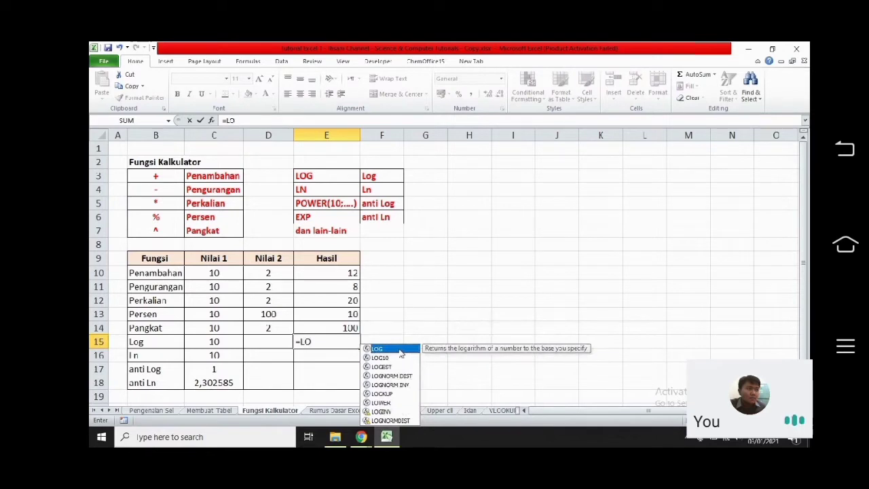
double_click(392, 350)
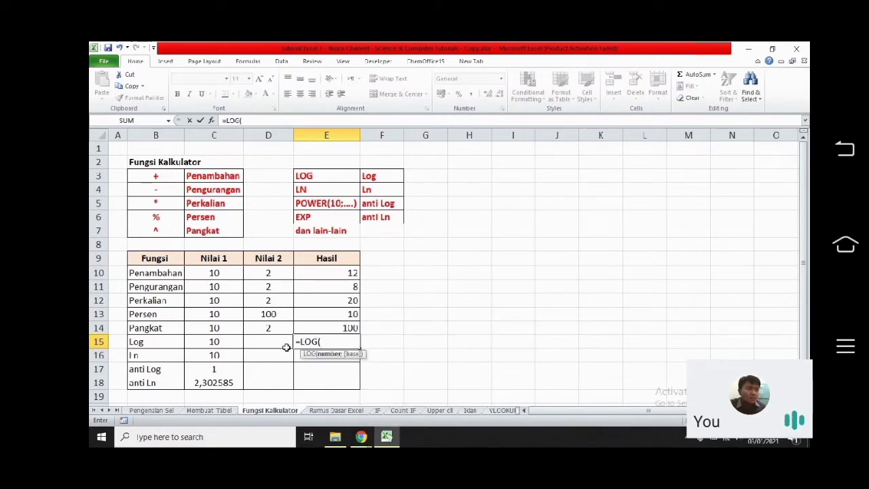
click(215, 343)
text())
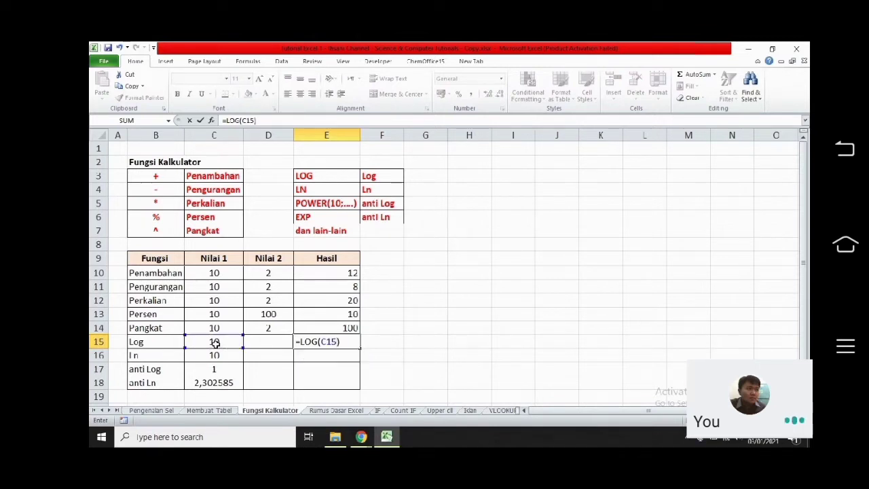
key(Return)
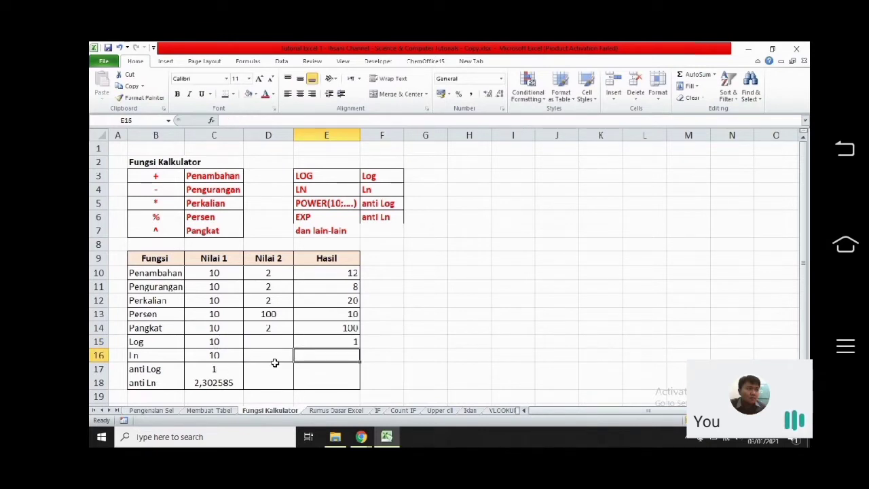
Enter =POWER(10;C17) in cell E17, the Hasil cell of the anti Log row, and compare it with the Log row
click(217, 369)
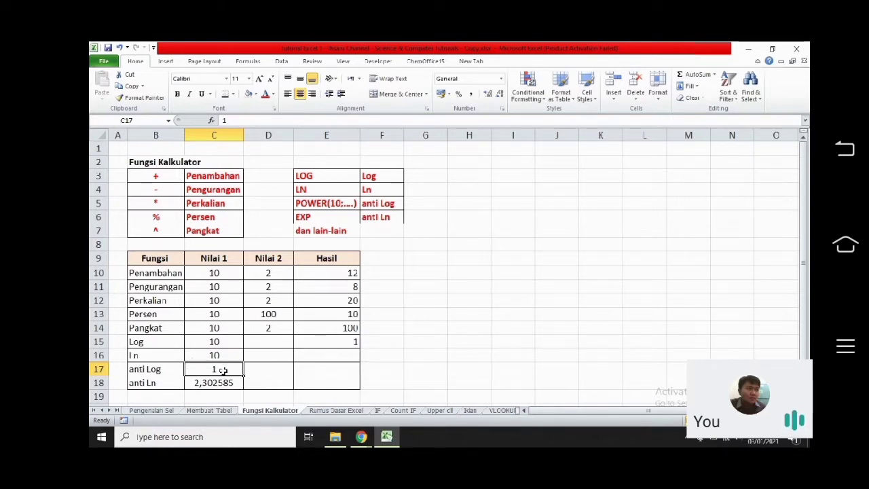
click(326, 371)
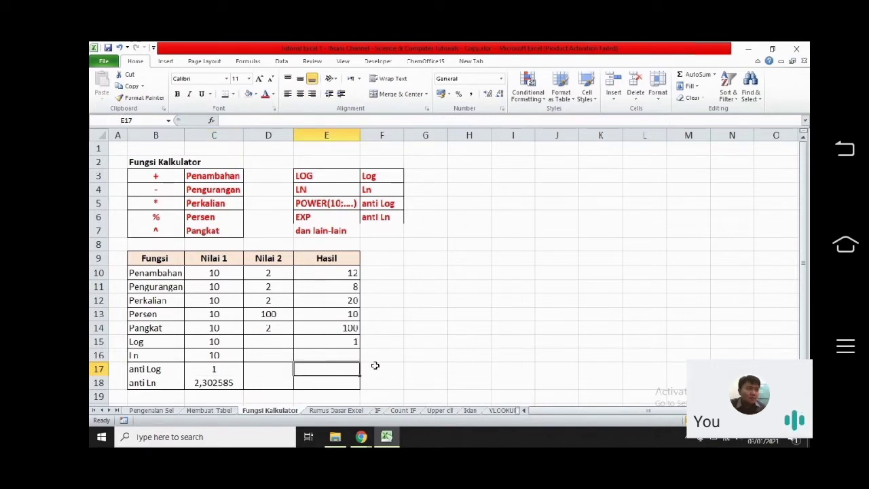
text(=)
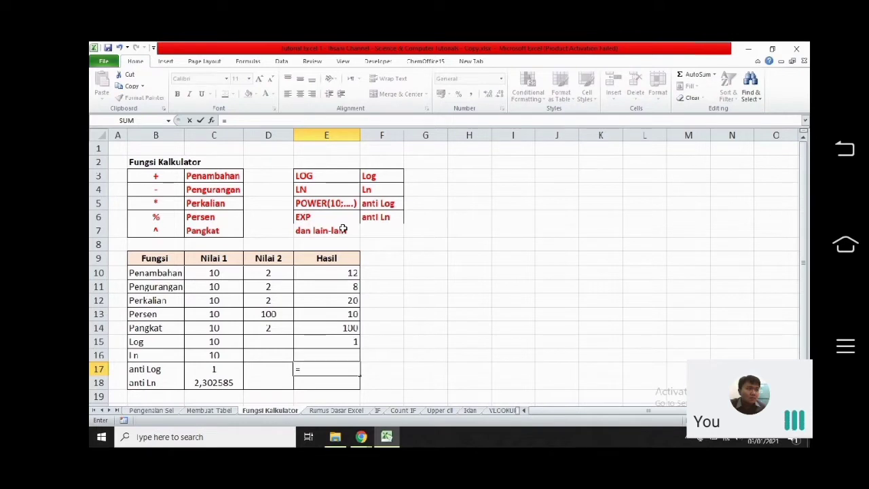
text(POWER)
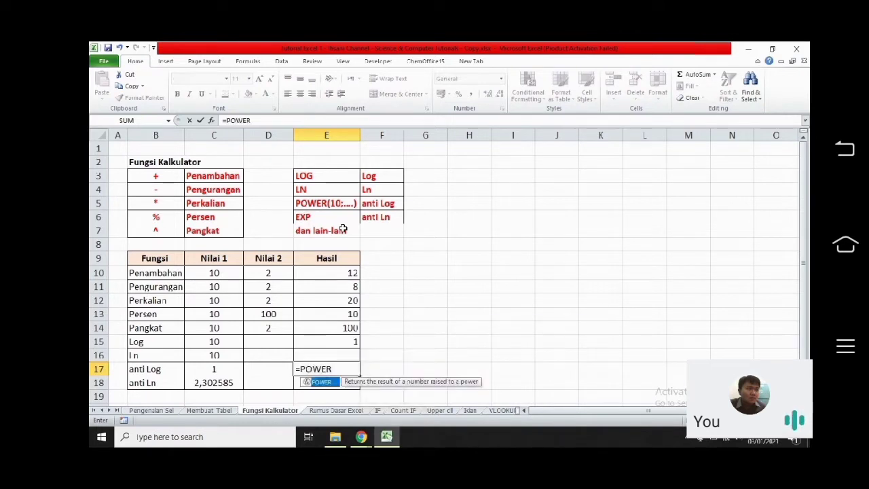
text(()
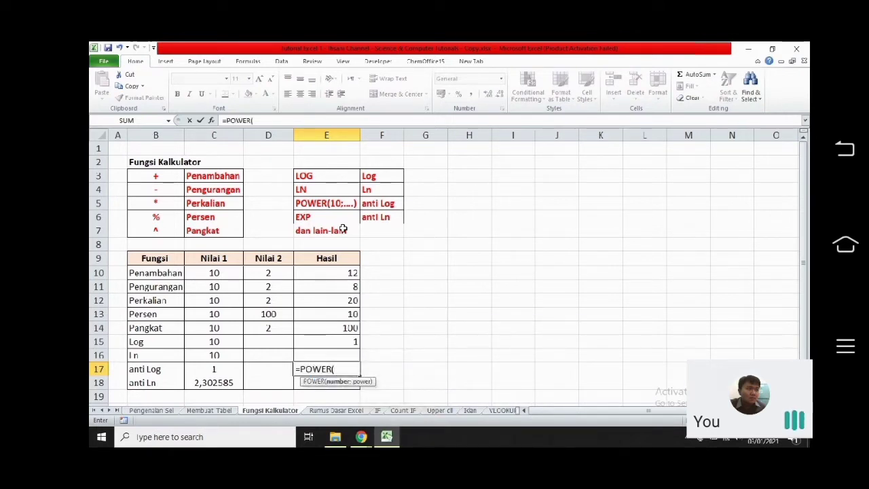
text(10)
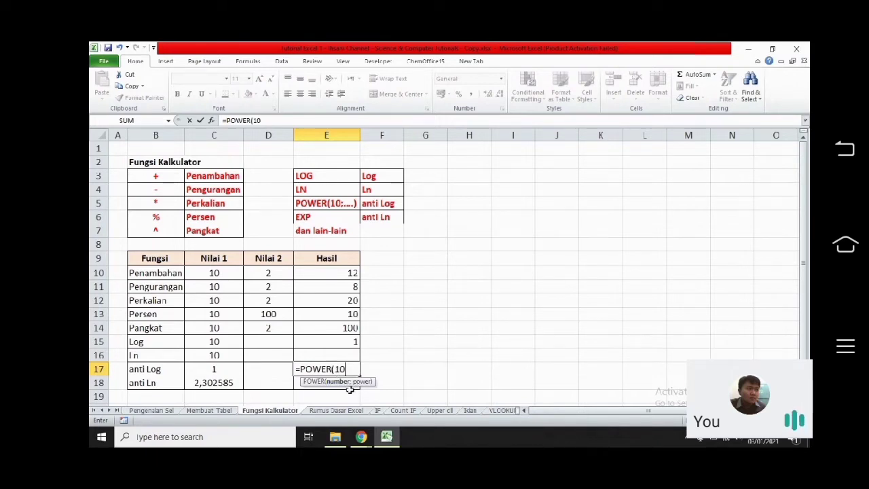
text(;)
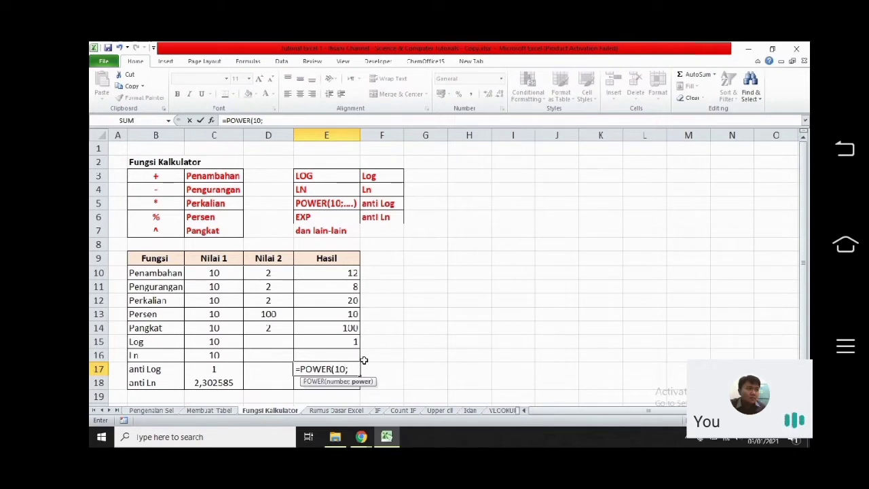
click(213, 369)
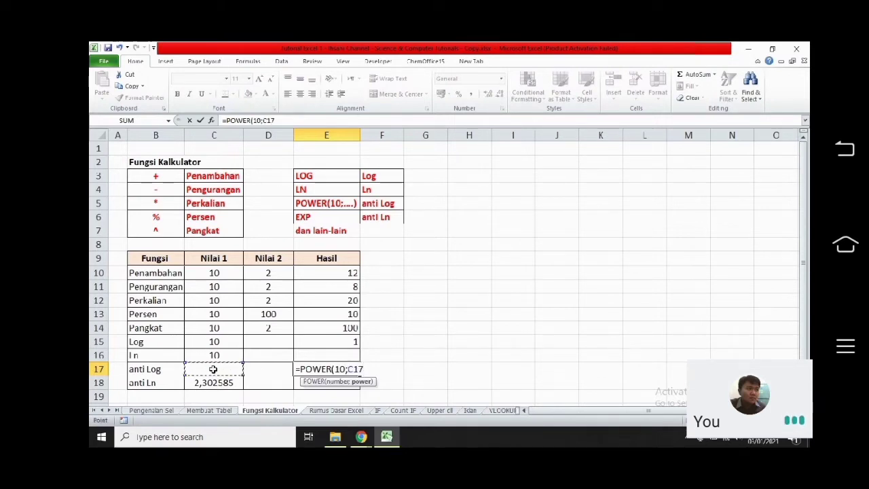
text())
key(Return)
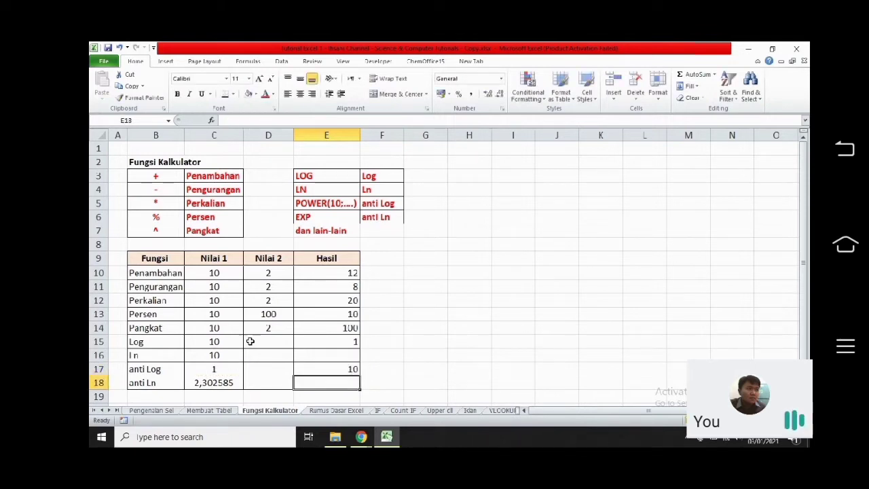
click(342, 342)
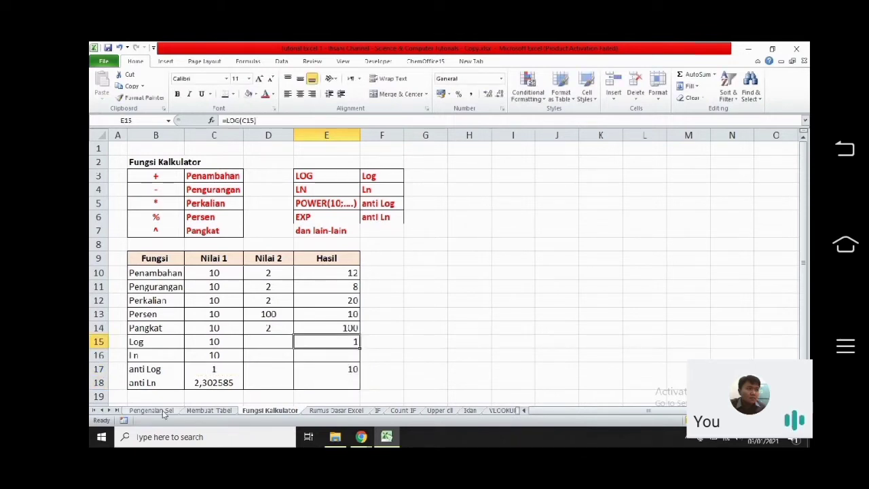
click(204, 370)
click(335, 372)
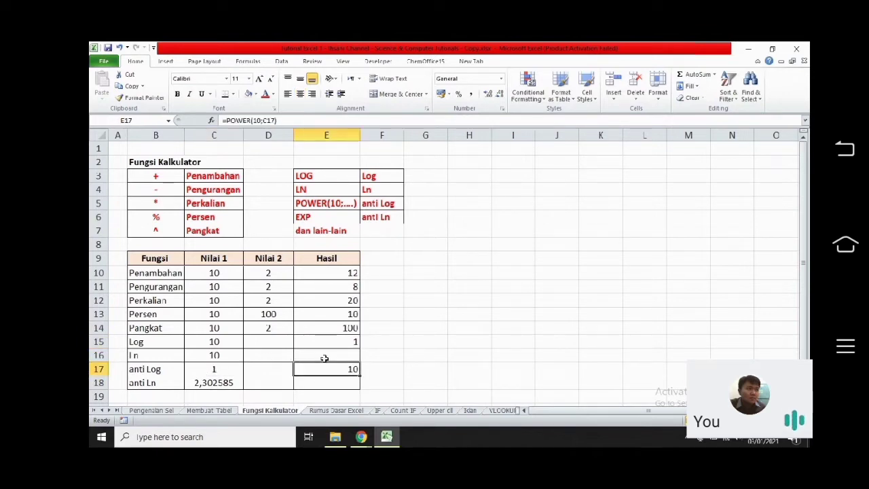
Enter the natural logarithm formula =LN(C16) in cell E16, the Hasil cell of the Ln row
click(325, 358)
text(=)
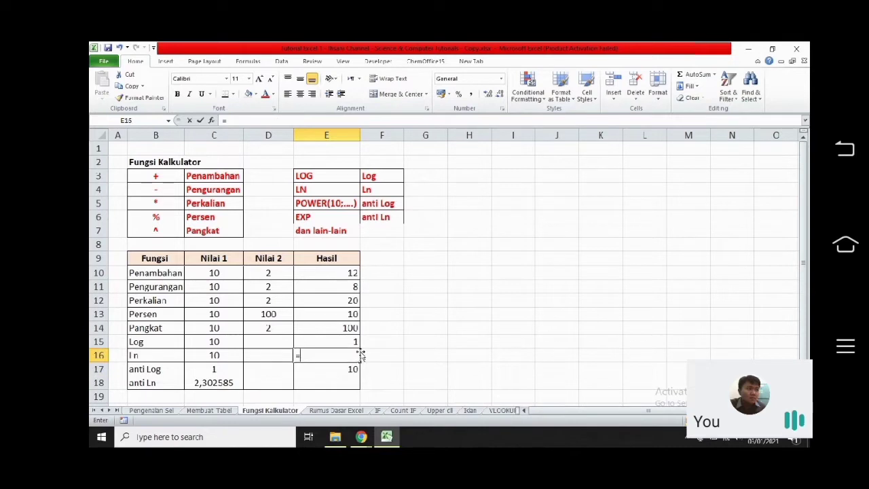
text(L)
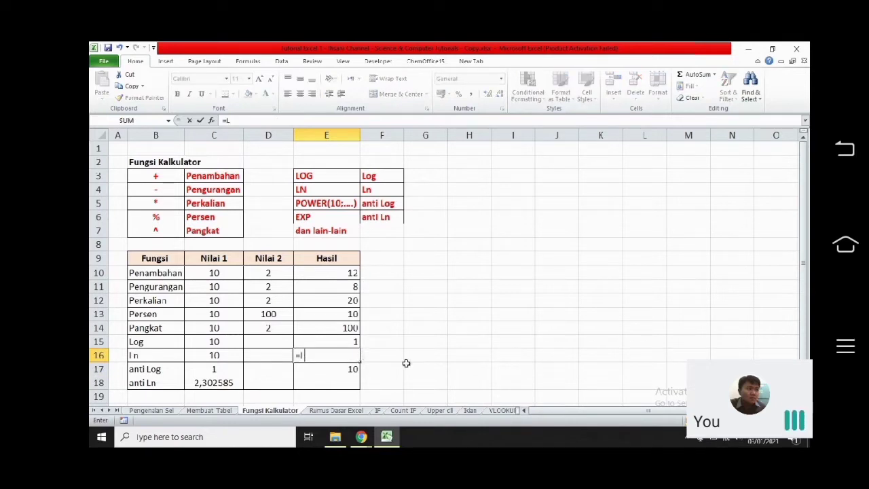
text(N()
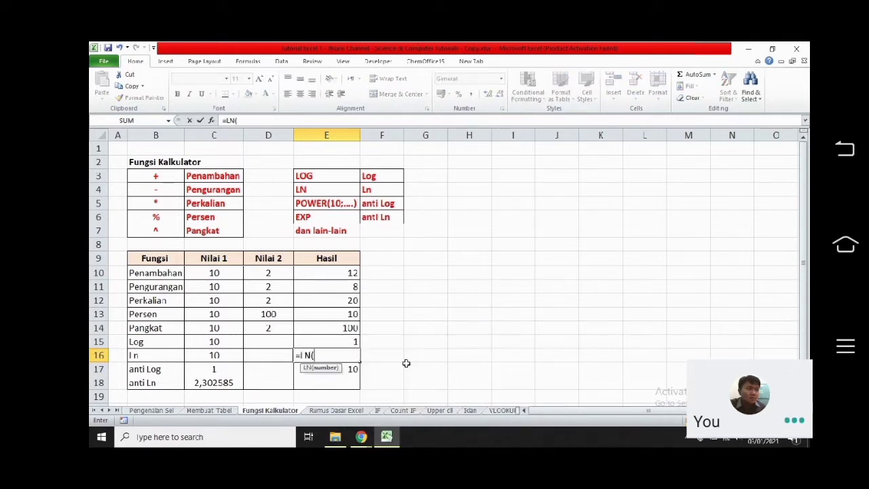
click(218, 355)
key(Return)
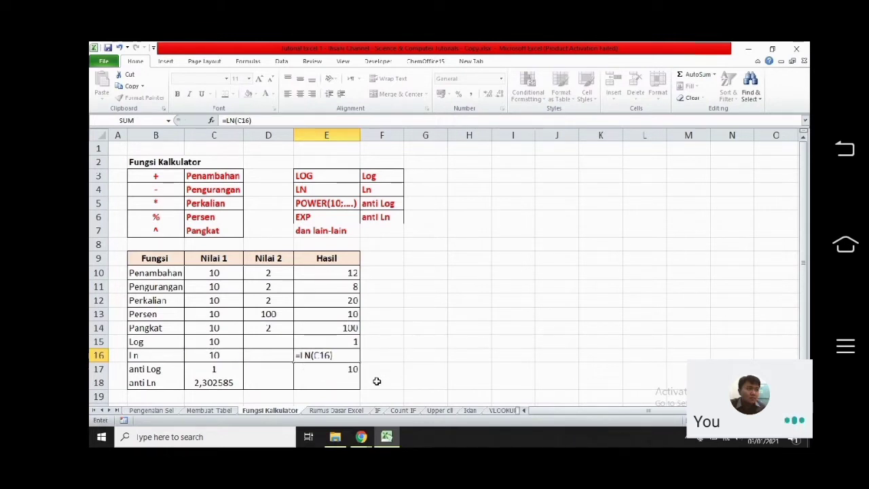
Show more decimal places for the Ln result in cell E16 and widen column E to fit the longer number
click(314, 355)
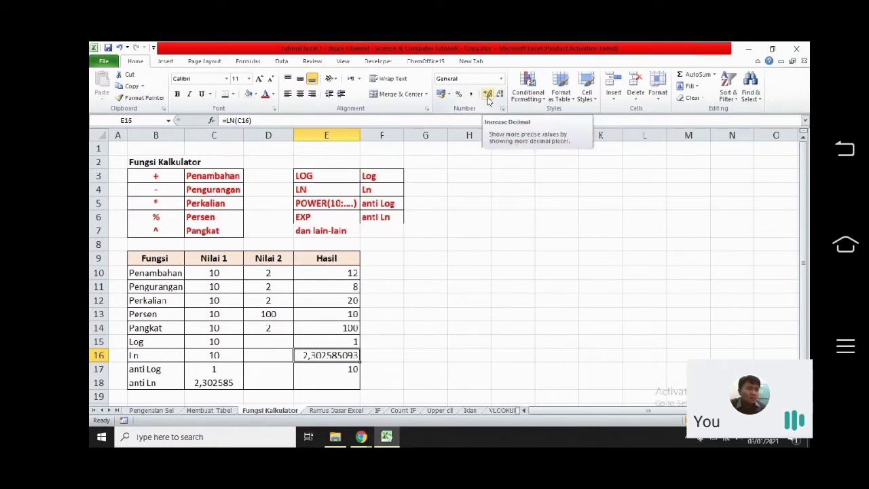
click(487, 96)
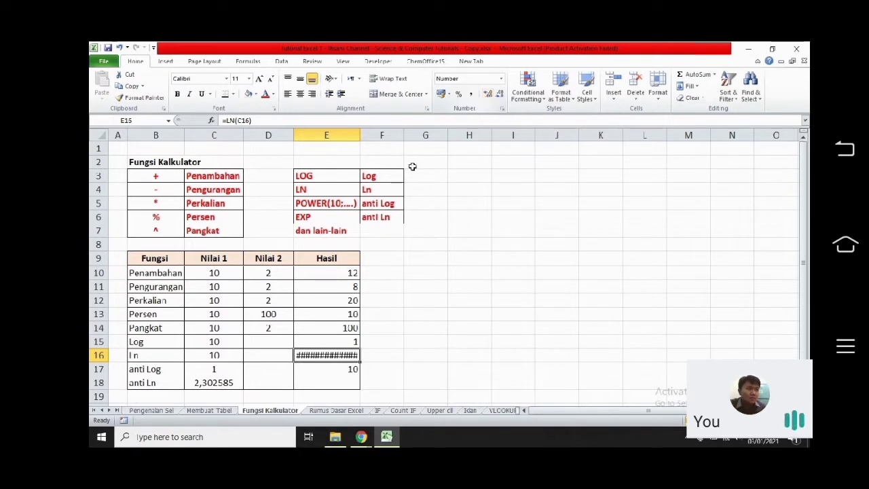
drag(360, 134, 387, 135)
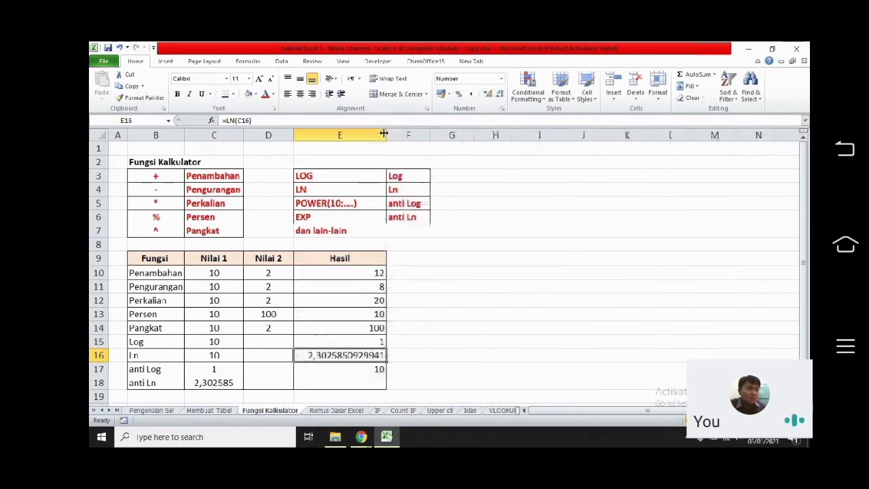
Reduce the Ln result in cell E16 to six decimal places and narrow column E to suit the shorter number
click(500, 95)
click(500, 96)
click(500, 95)
click(500, 95)
click(500, 95)
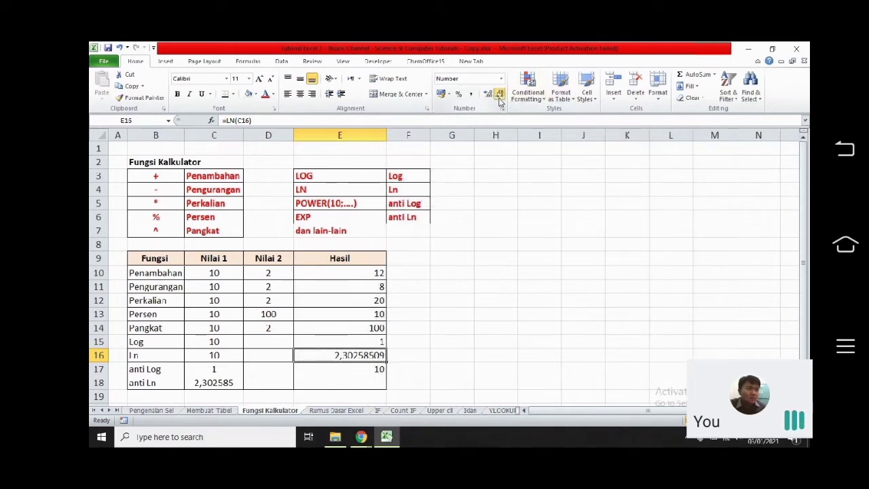
click(500, 95)
click(500, 95)
click(499, 97)
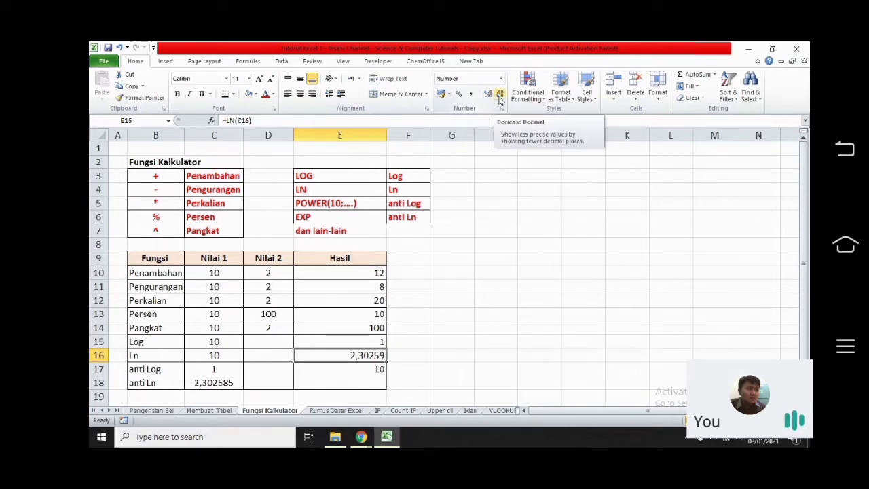
click(489, 95)
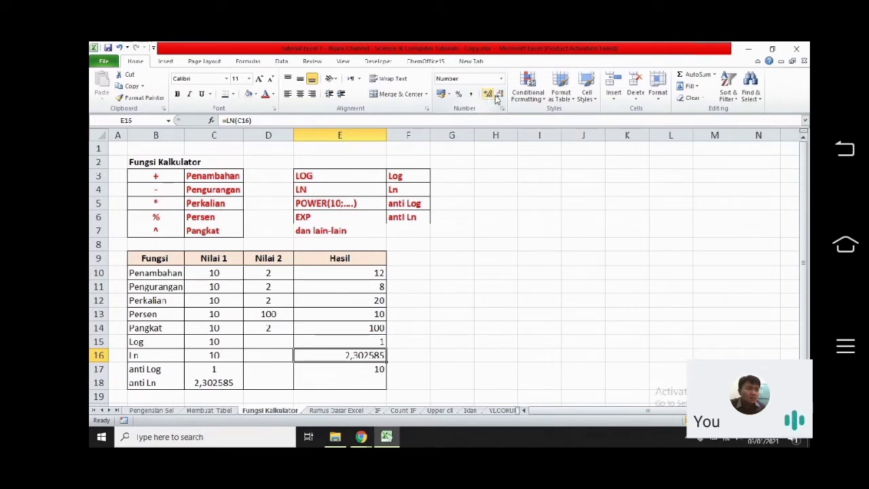
click(501, 97)
click(489, 97)
drag(388, 135, 365, 135)
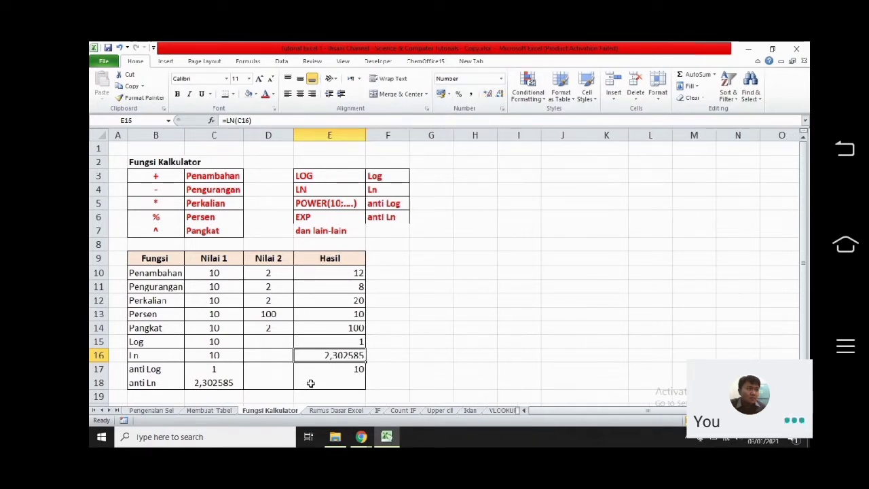
Enter =EXP(C18) in cell E18, the Hasil cell of the anti Ln row, and show its result without decimals
click(310, 384)
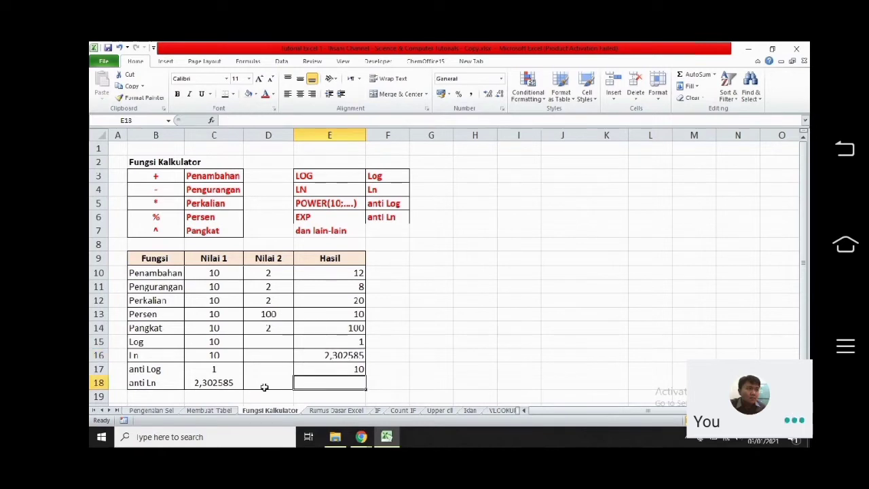
click(209, 383)
click(319, 383)
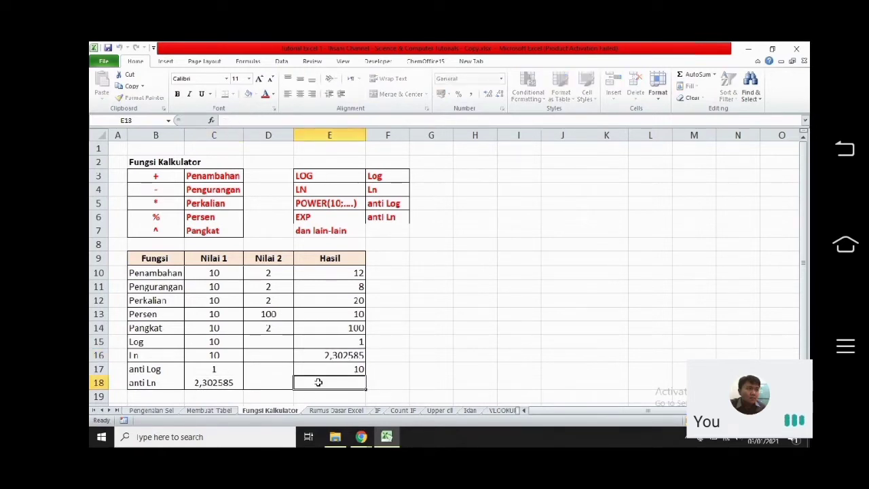
text(=)
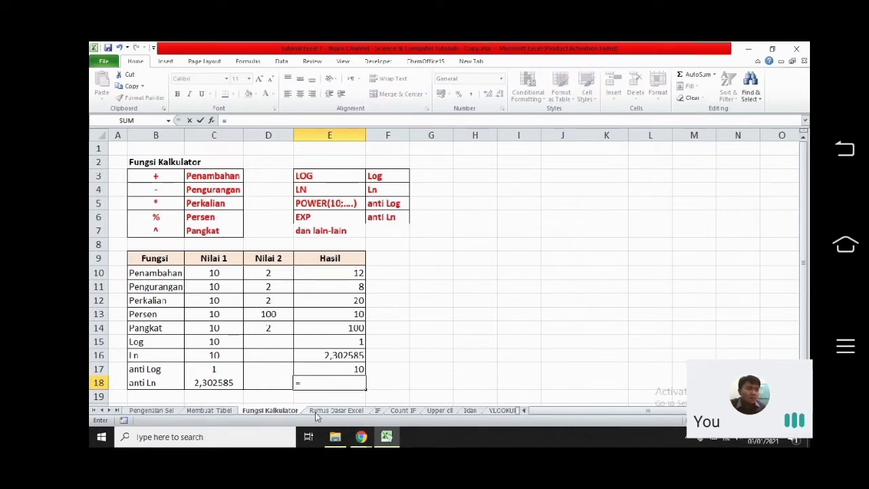
text(E)
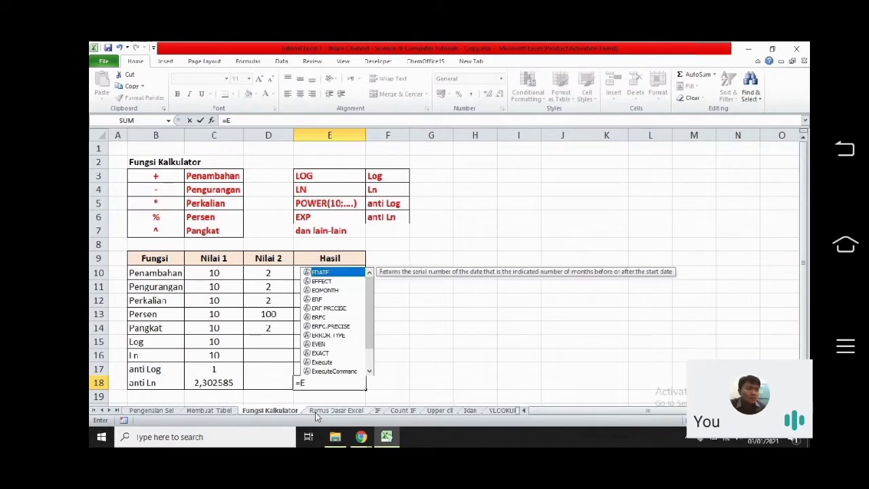
text(XP)
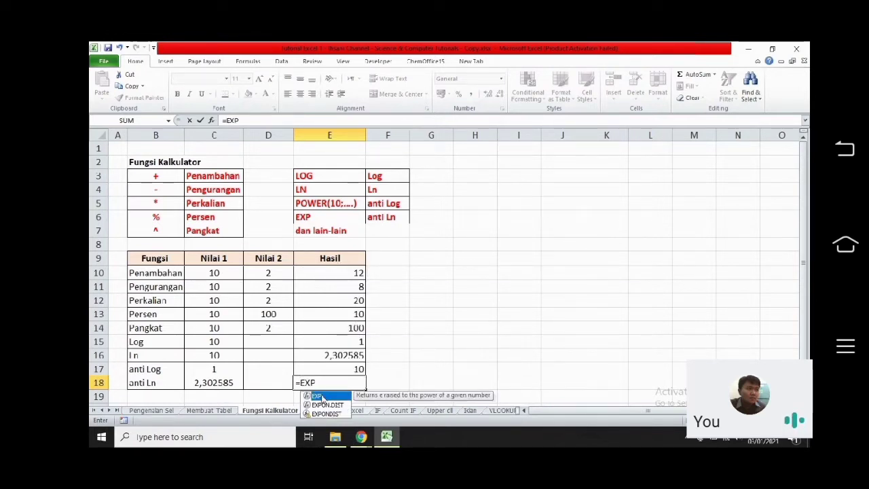
double_click(322, 397)
click(214, 382)
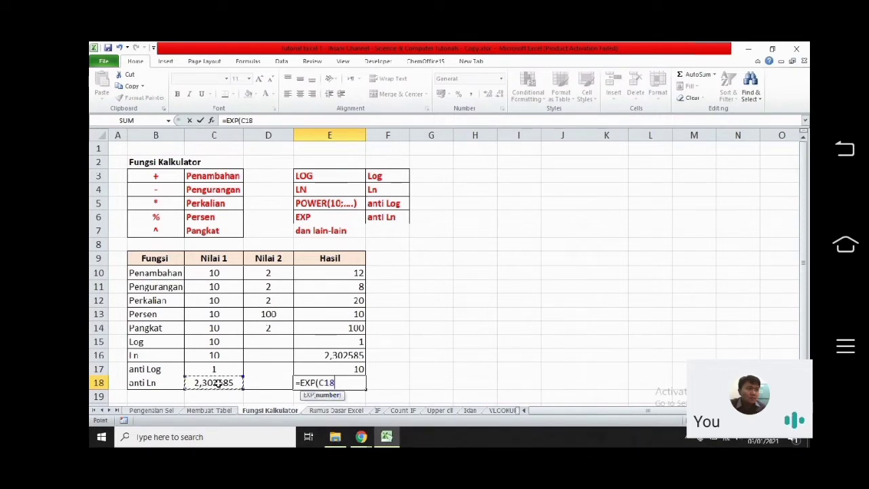
text())
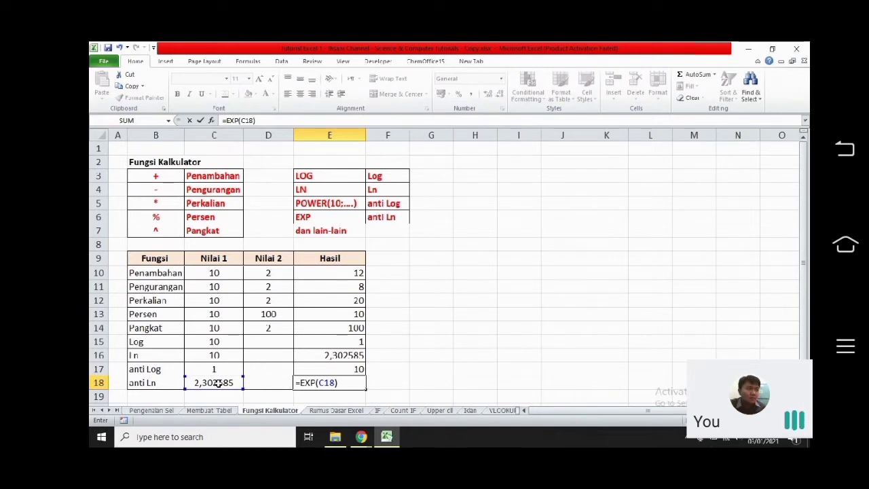
key(ctrl+Return)
click(499, 94)
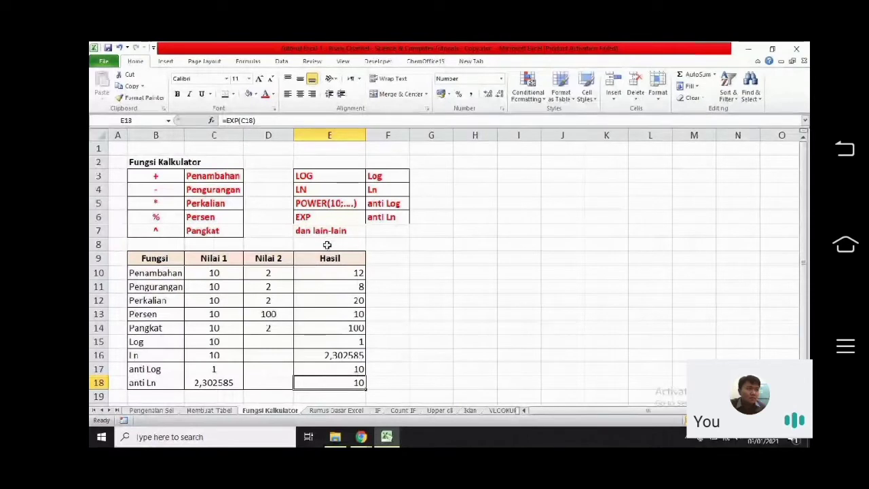
Open the Rumus Dasar Excel sheet and select cell Q10, the Jumlah Penjualan Pertahun cell of the Apel row
click(339, 411)
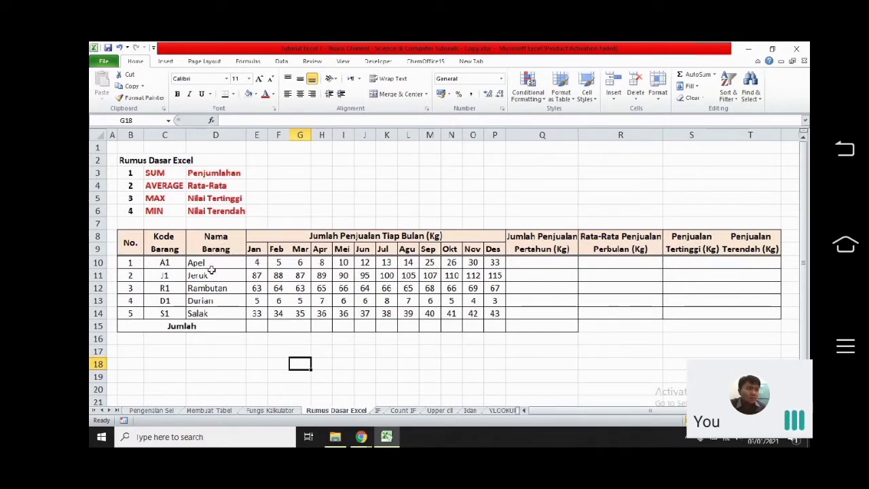
click(541, 265)
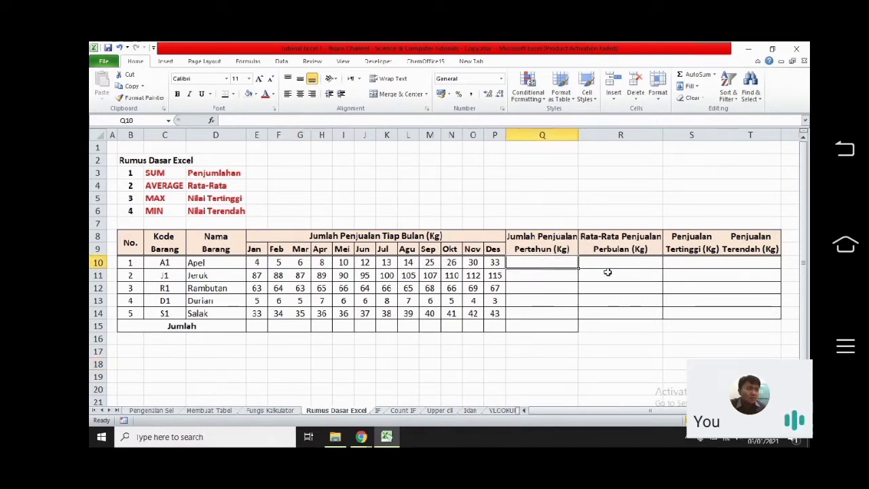
click(589, 262)
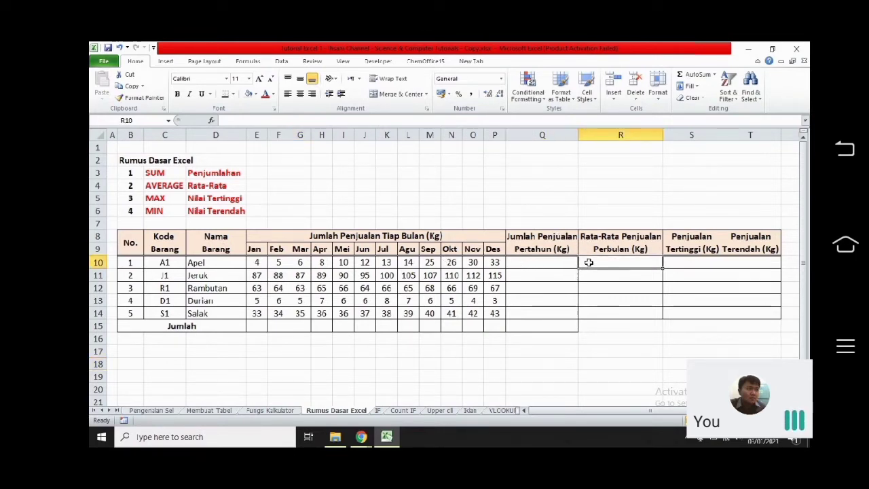
click(564, 266)
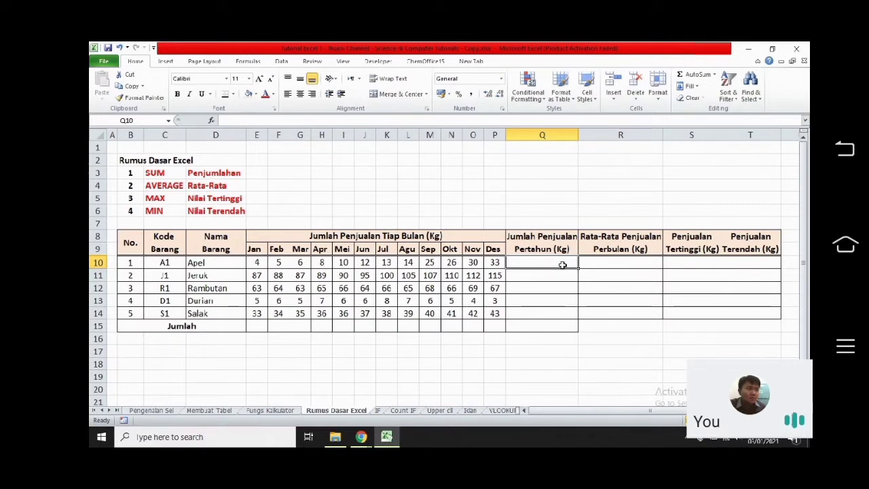
double_click(556, 264)
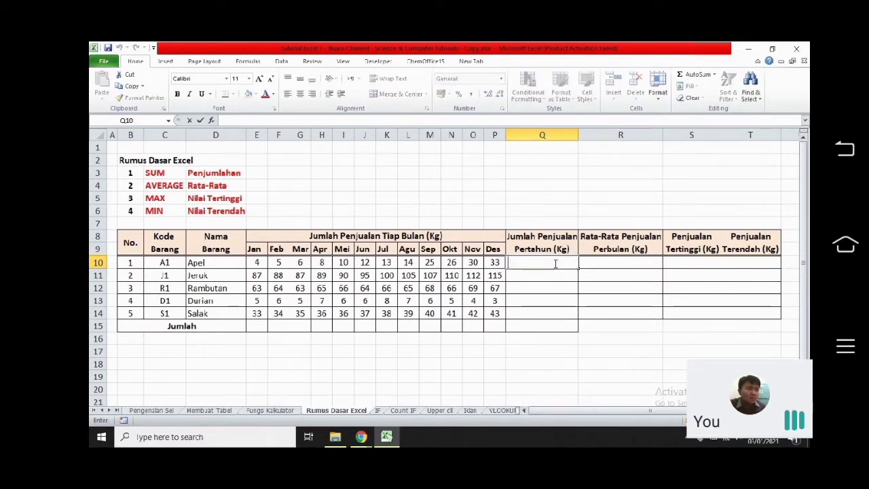
click(598, 267)
click(548, 265)
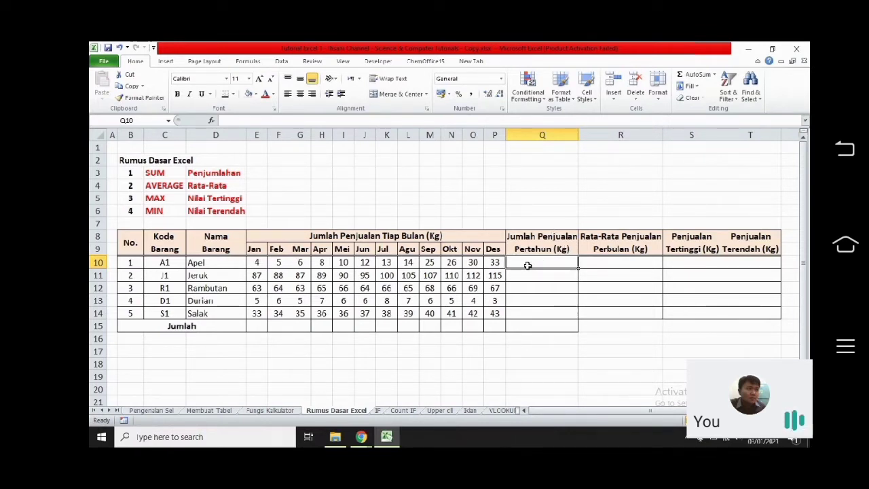
Start a cell-by-cell addition of Apel's monthly sales in cell Q10 with =E10+F10+
text(=)
click(257, 263)
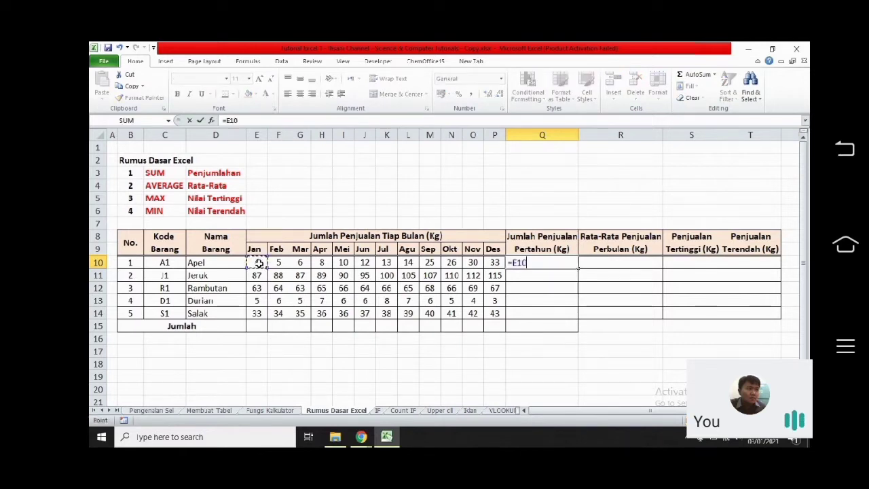
text(+)
click(277, 264)
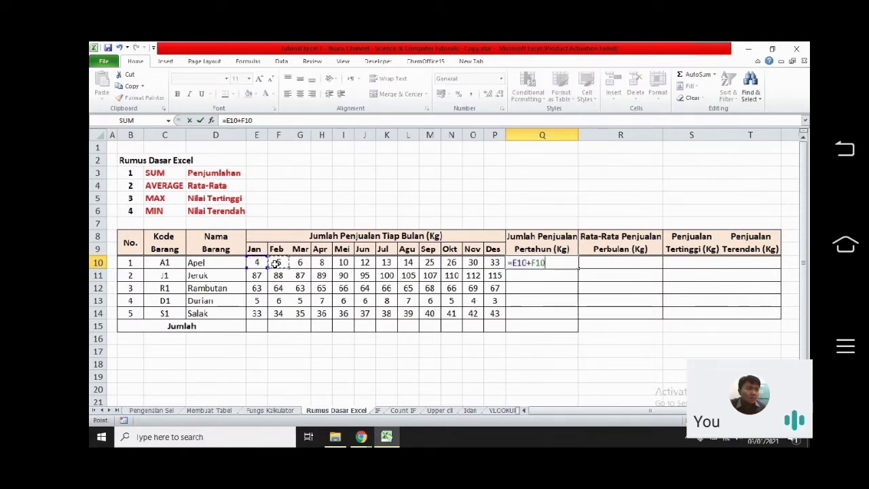
text(+)
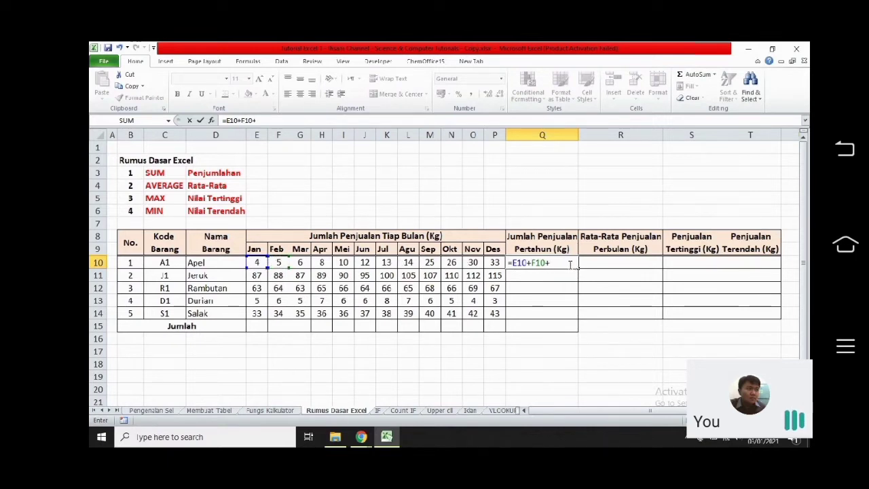
Replace the cell-by-cell addition in cell Q10 with =SUM(E10:P10) to total Apel's sales from Jan to Des
drag(571, 264, 514, 263)
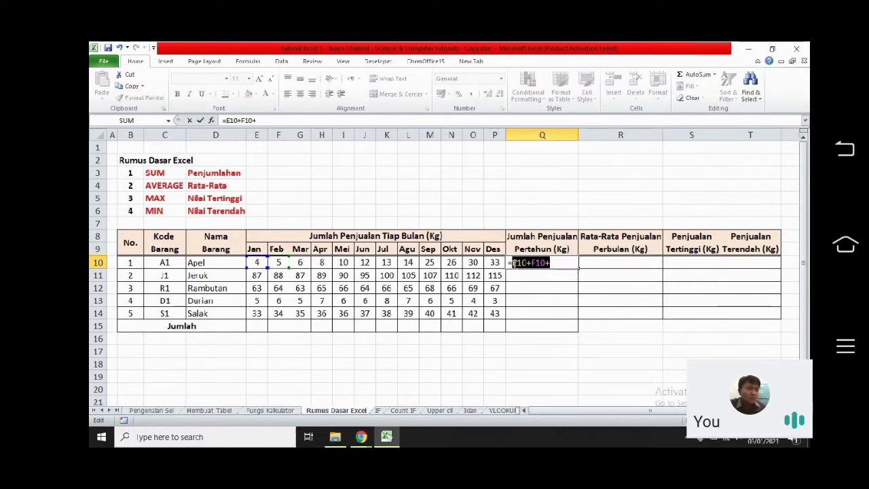
text(SUM)
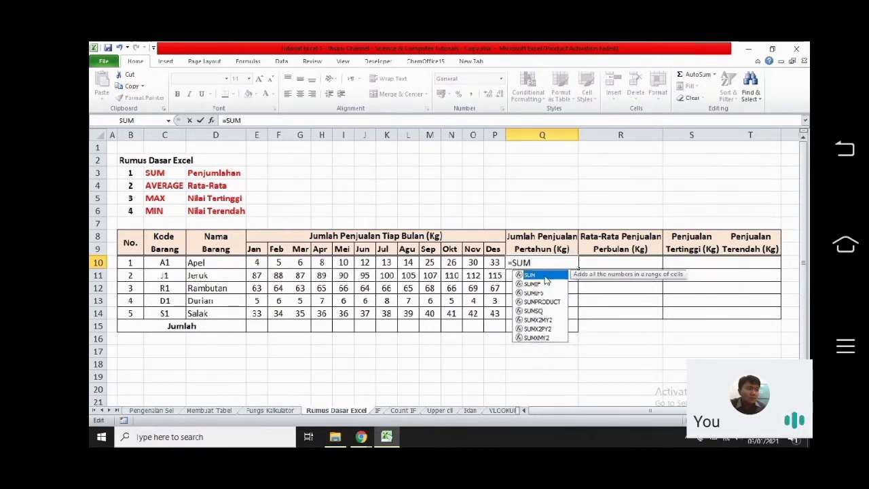
click(548, 264)
text(()
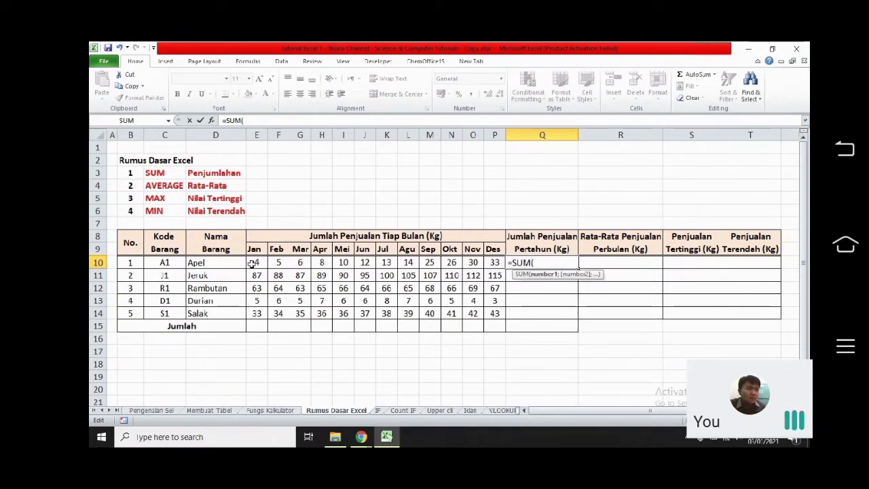
drag(257, 263, 504, 262)
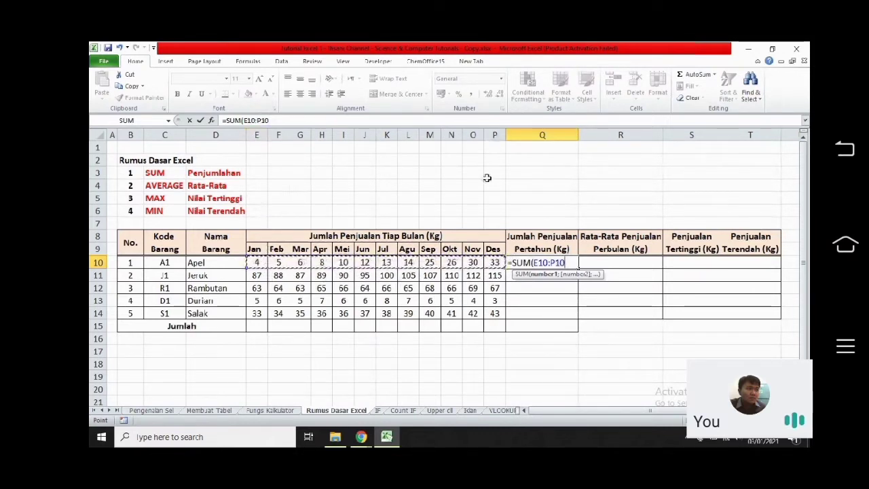
text())
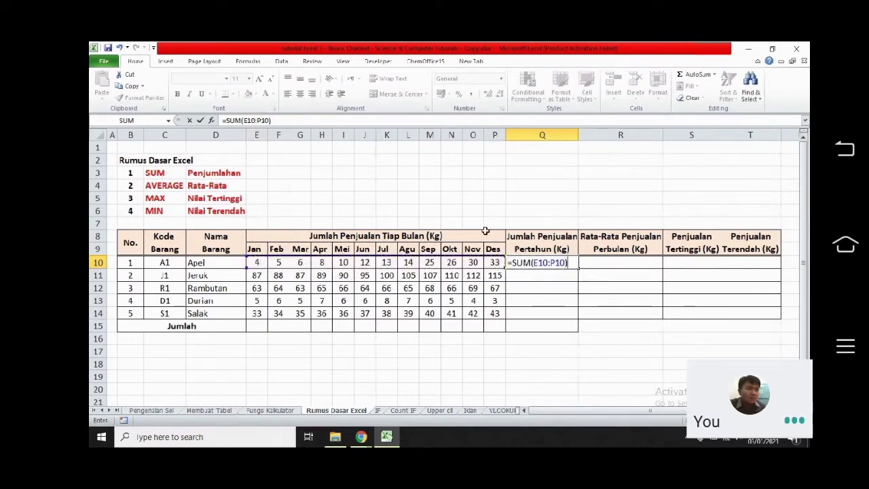
key(Return)
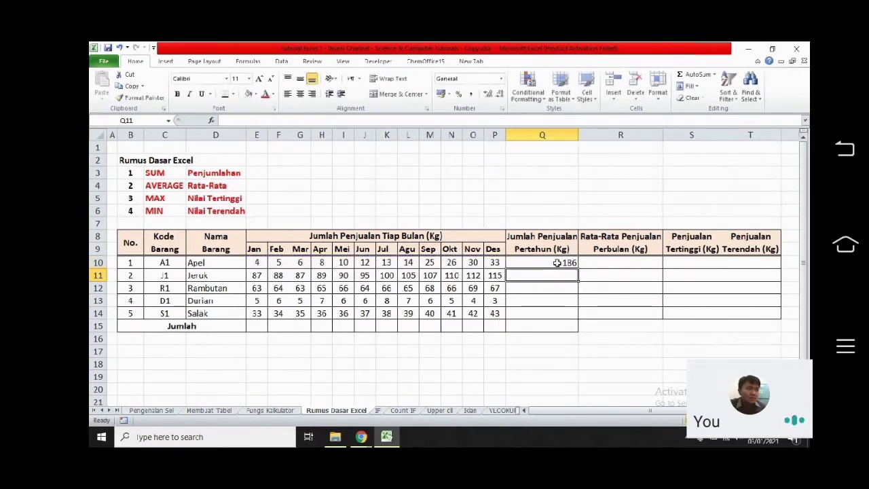
Center the contents of the Jumlah Penjualan Pertahun cells Q10:Q15 horizontally
click(560, 263)
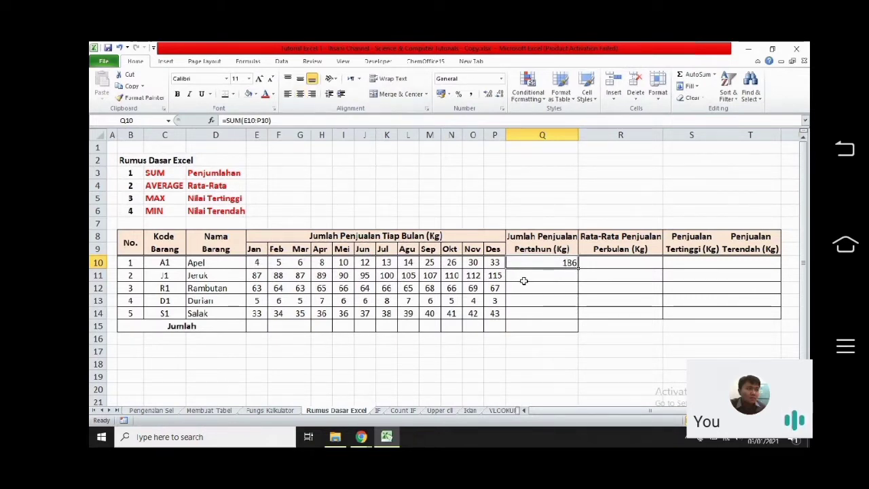
drag(560, 264, 555, 329)
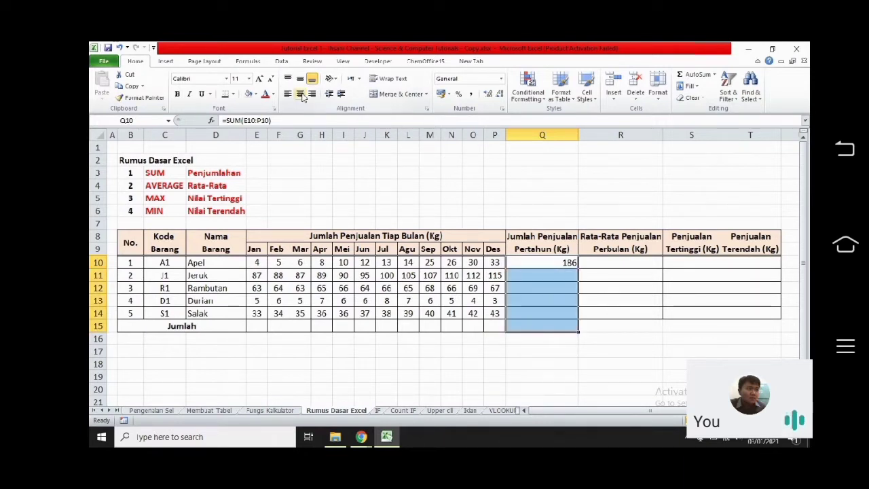
click(300, 94)
Enter =SUM(E11:P11) in cell Q11 to total Jeruk's sales for the year
click(553, 279)
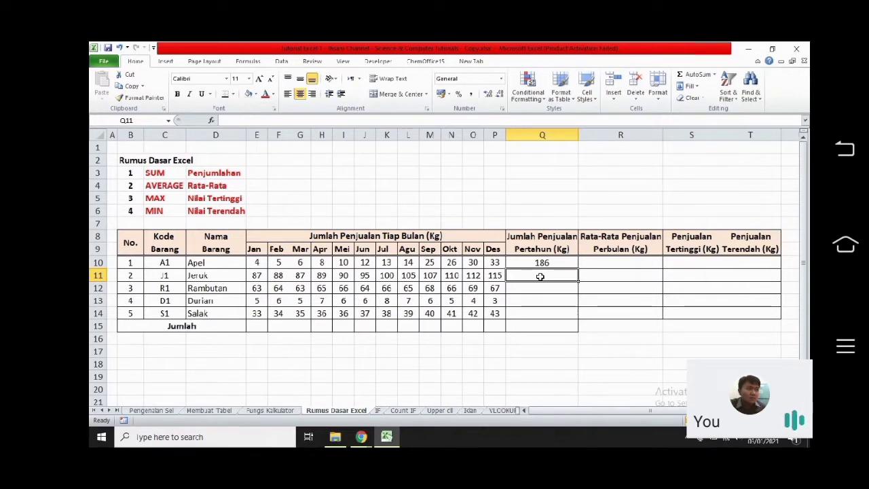
text(=)
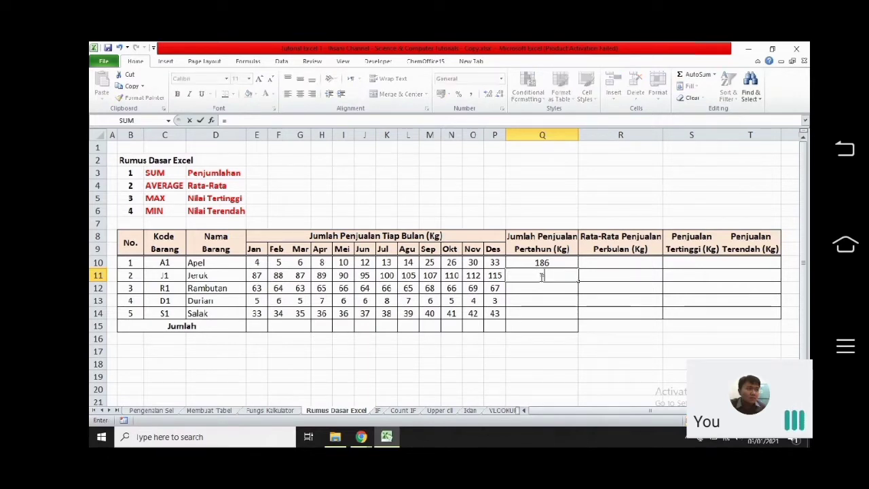
text(SUM)
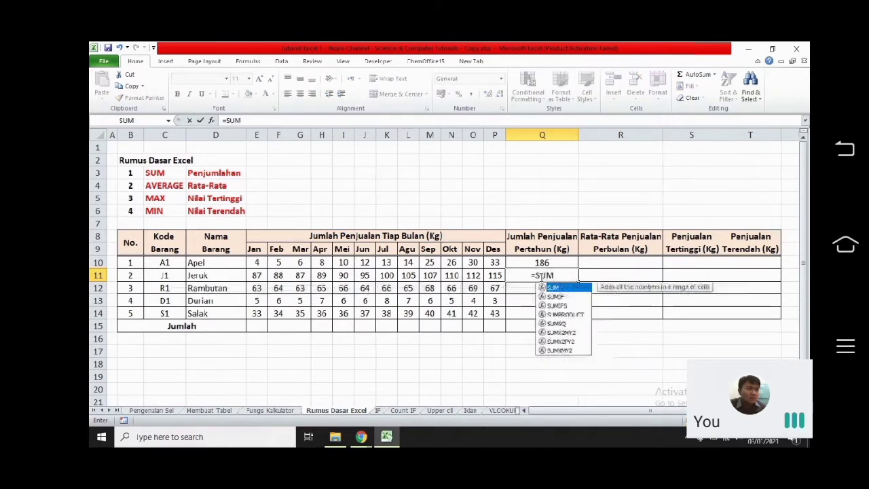
text(()
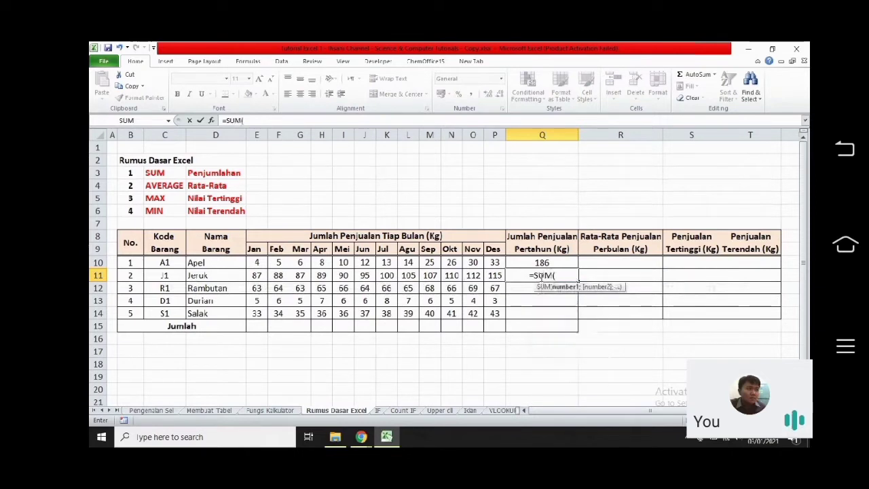
click(266, 273)
drag(272, 273, 495, 275)
text())
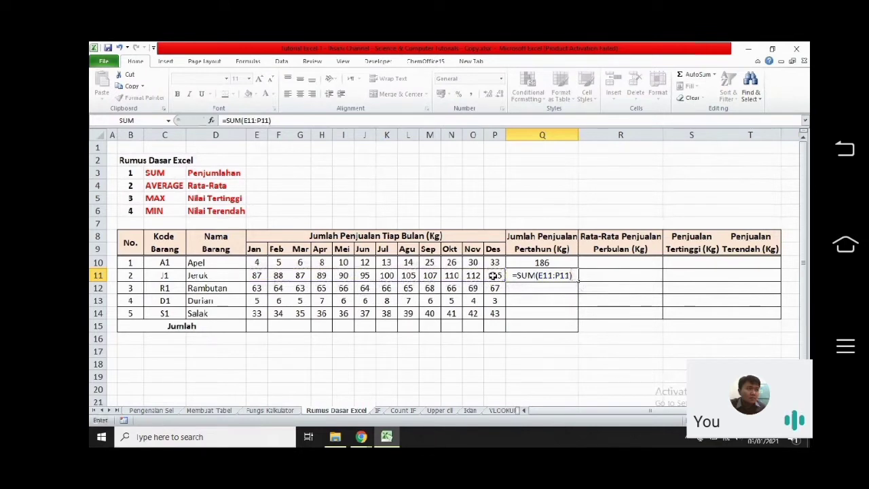
key(Return)
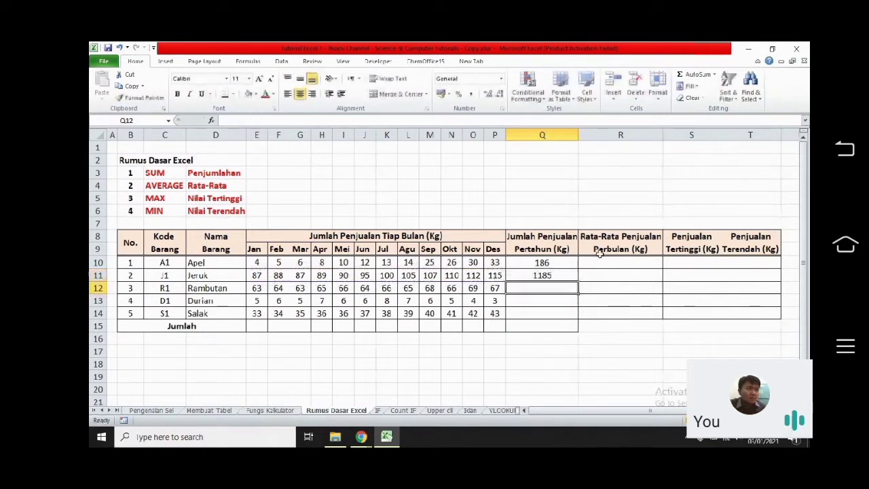
Clear cell Q11 and fill Apel's yearly SUM formula from Q10 down through Q14 for the remaining fruits
click(547, 277)
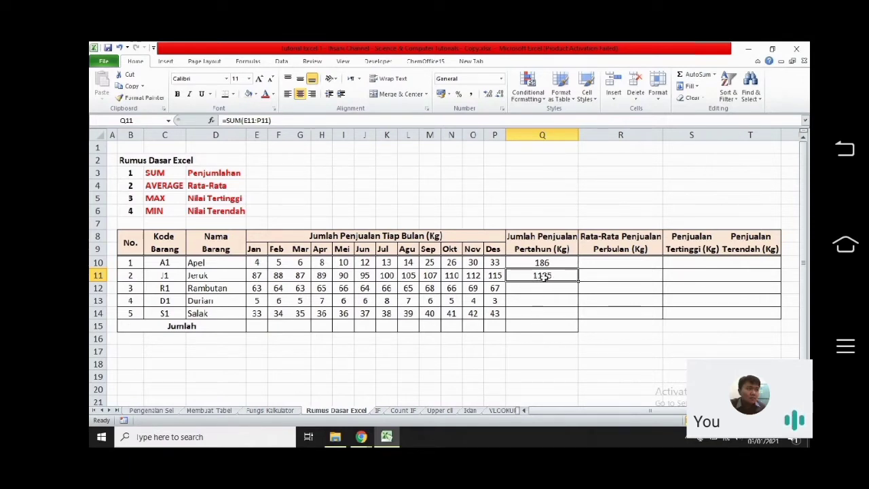
key(Delete)
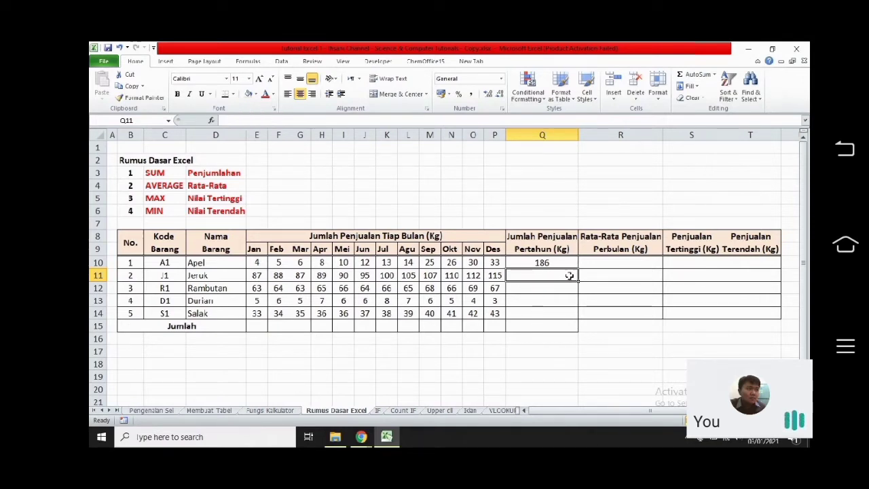
click(554, 264)
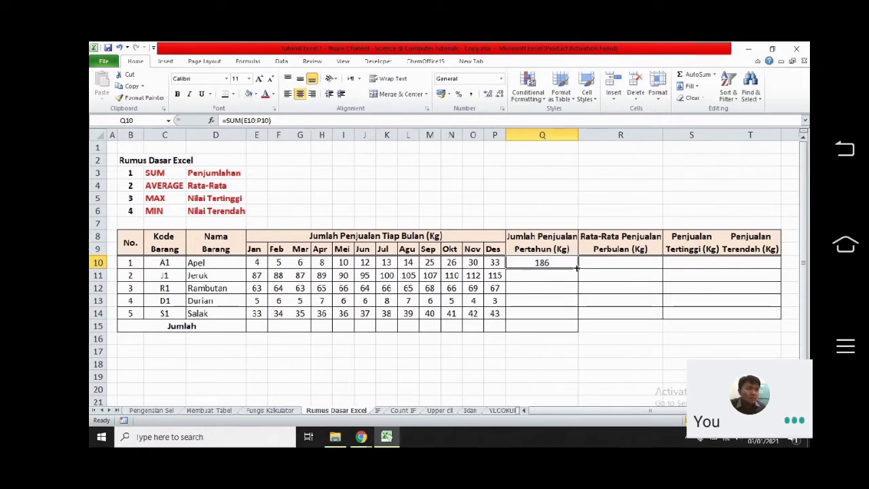
drag(577, 268, 577, 318)
Examine the filled SUM formulas in Q11:Q14 to check which monthly range each row adds up
click(545, 277)
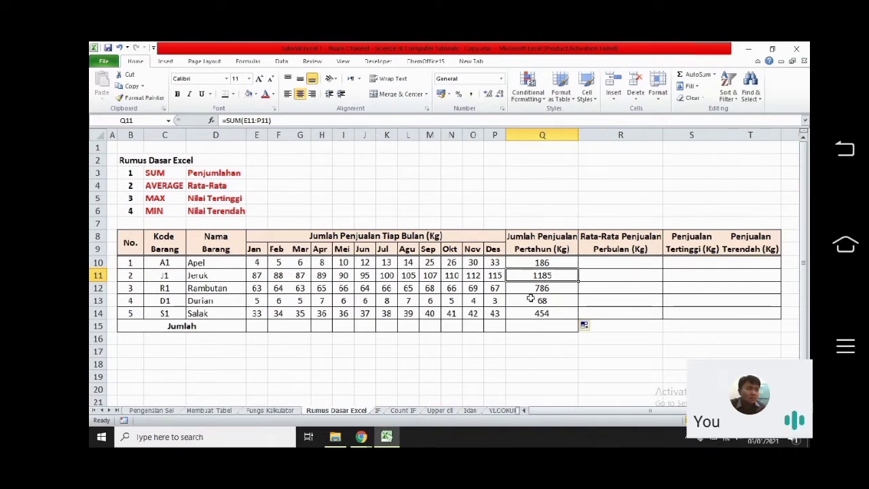
click(538, 288)
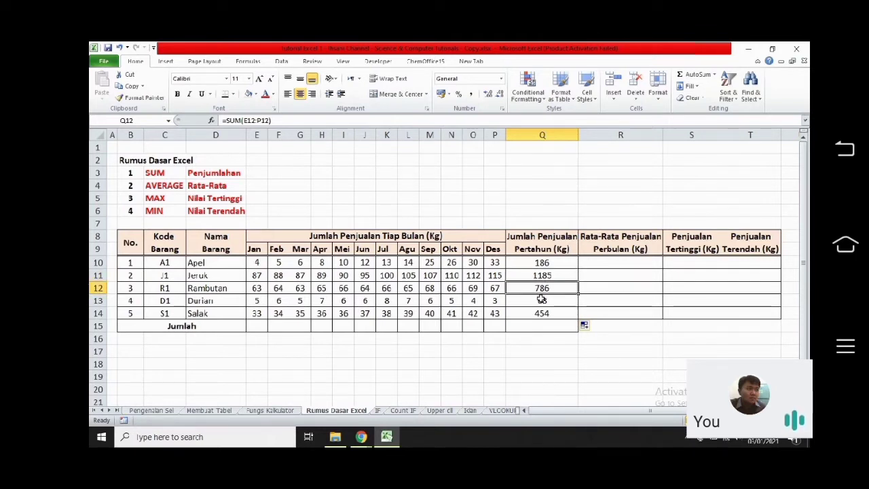
click(542, 301)
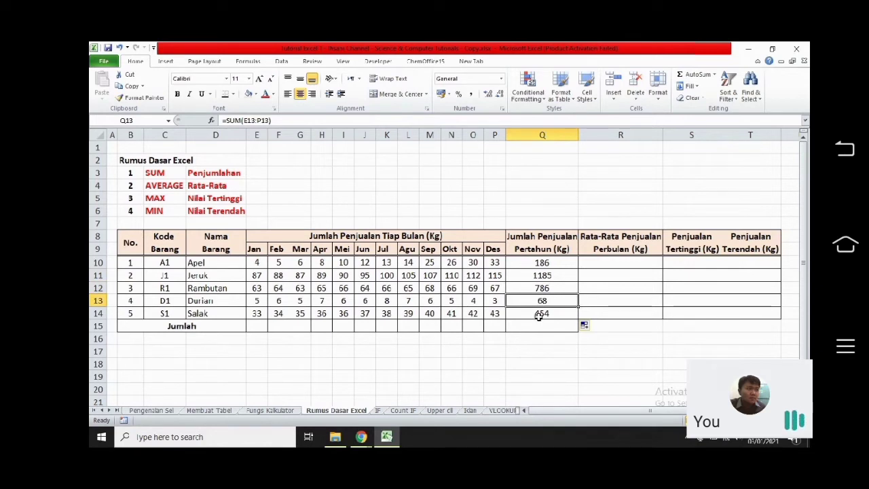
click(539, 316)
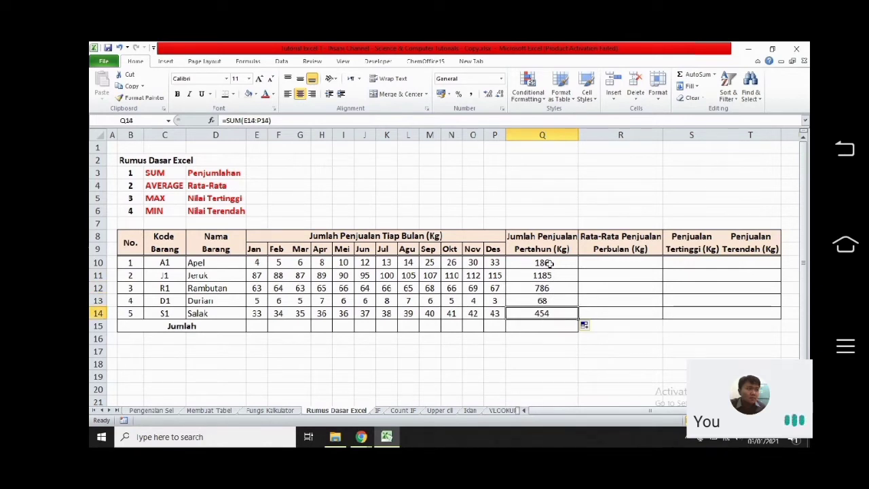
drag(544, 263, 546, 312)
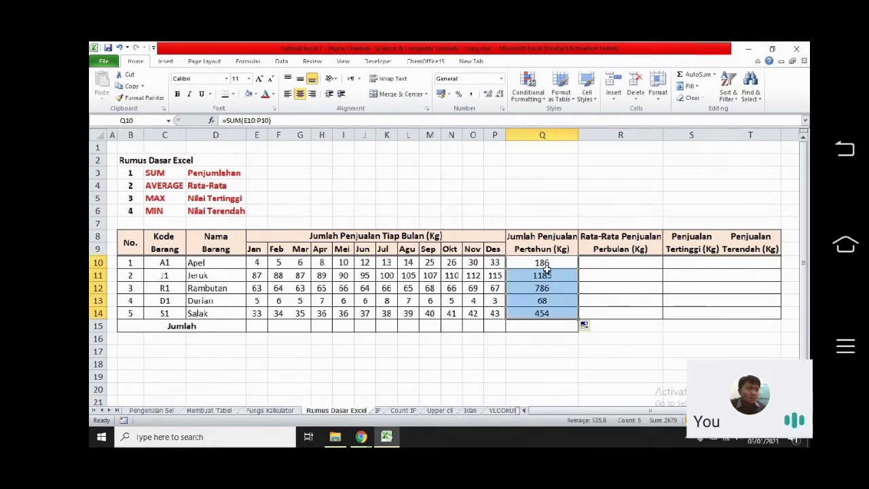
click(548, 263)
click(540, 314)
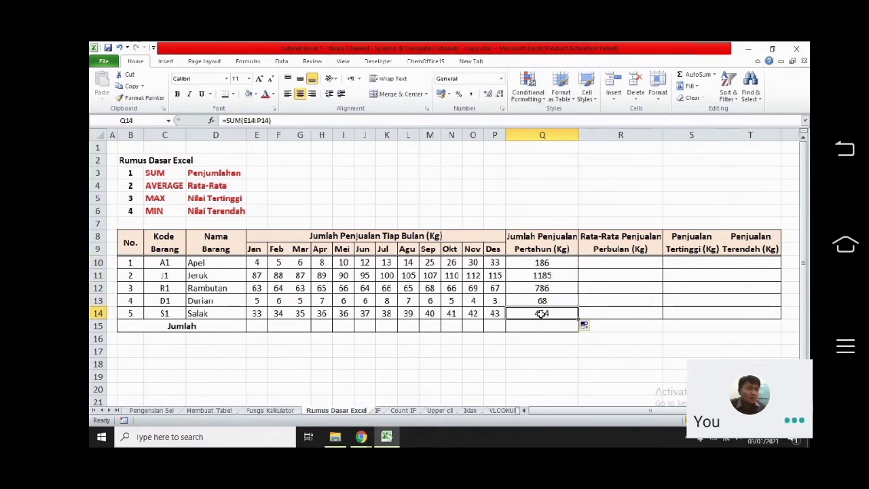
double_click(541, 314)
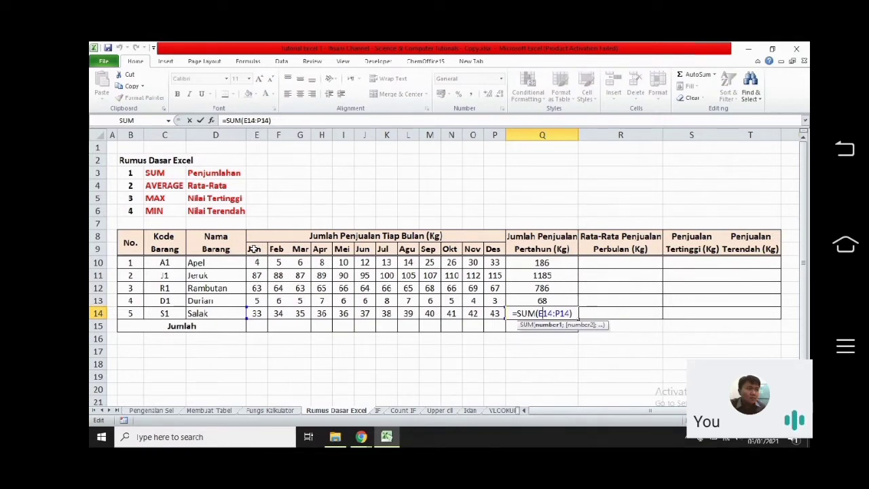
click(254, 250)
Enter =SUM(E10:E14) in cell E15 to total all fruit sales for Jan
click(252, 326)
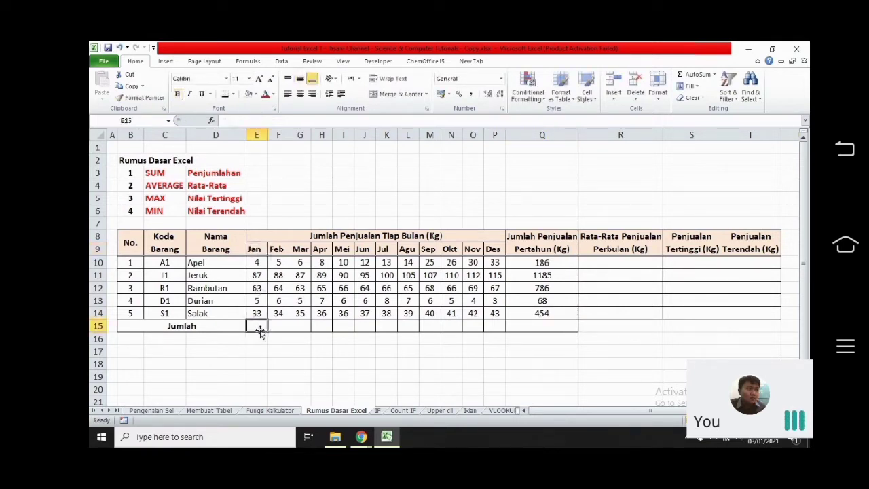
text(=)
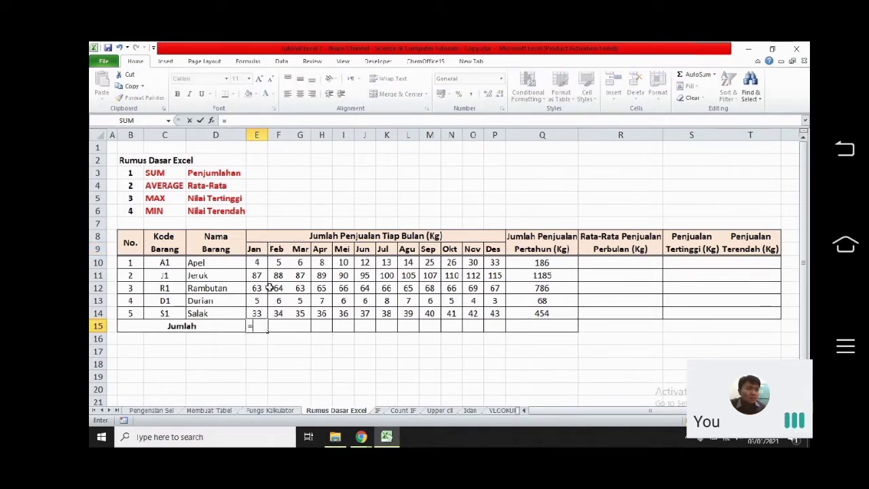
text(SUM()
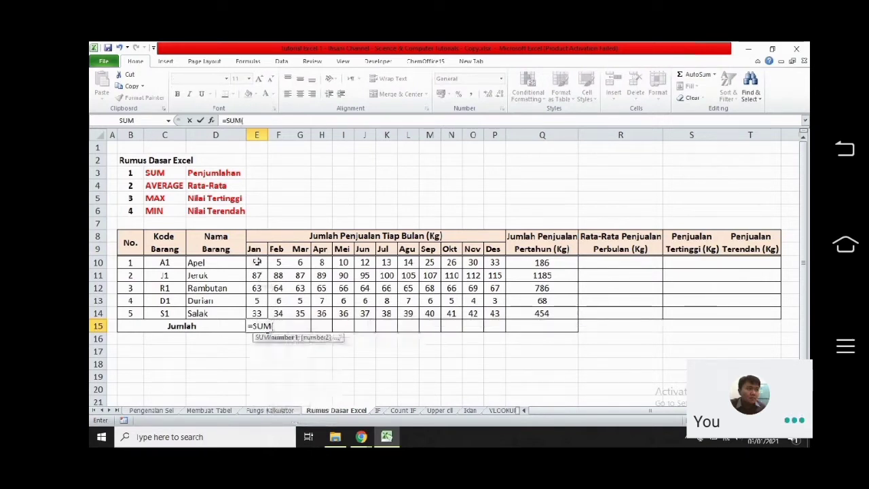
drag(257, 262, 257, 314)
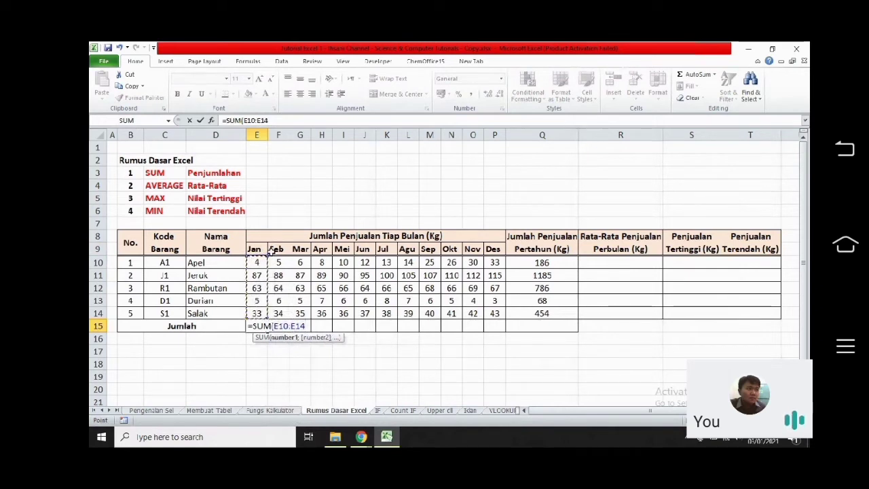
key(Return)
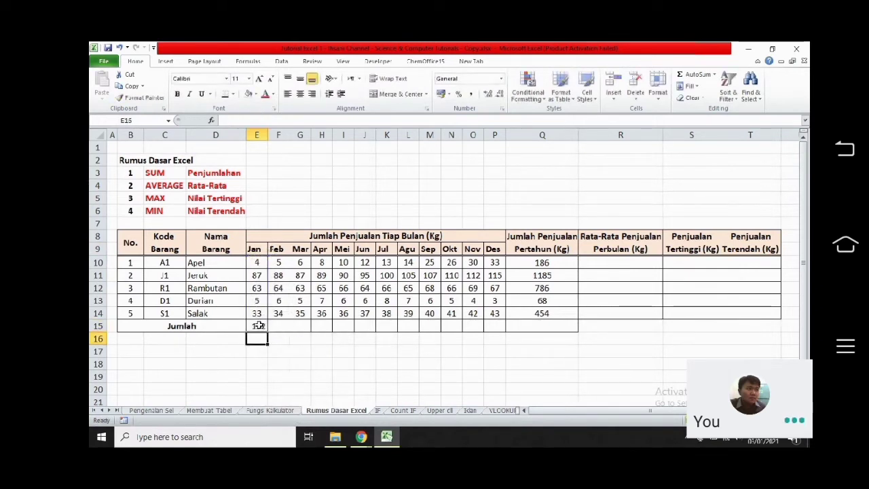
Fill the Jan total formula from E15 across the Jumlah row through P15 for Feb to Des
click(258, 326)
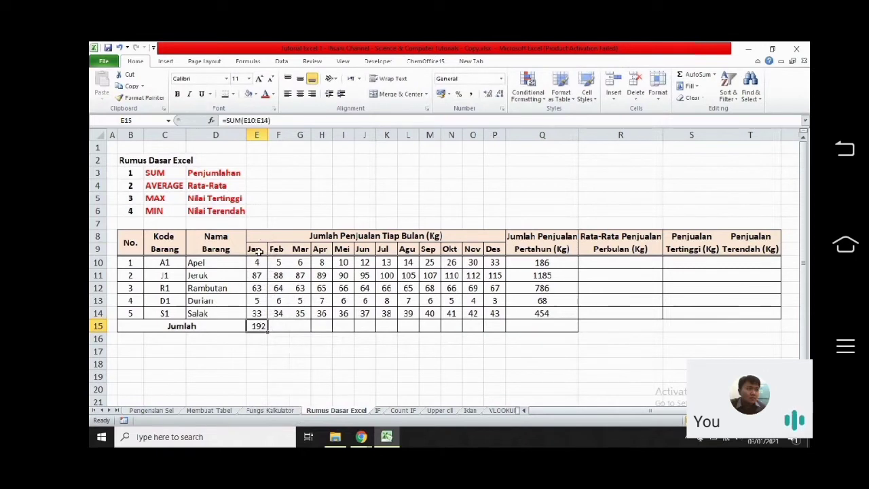
click(278, 329)
click(300, 329)
click(329, 329)
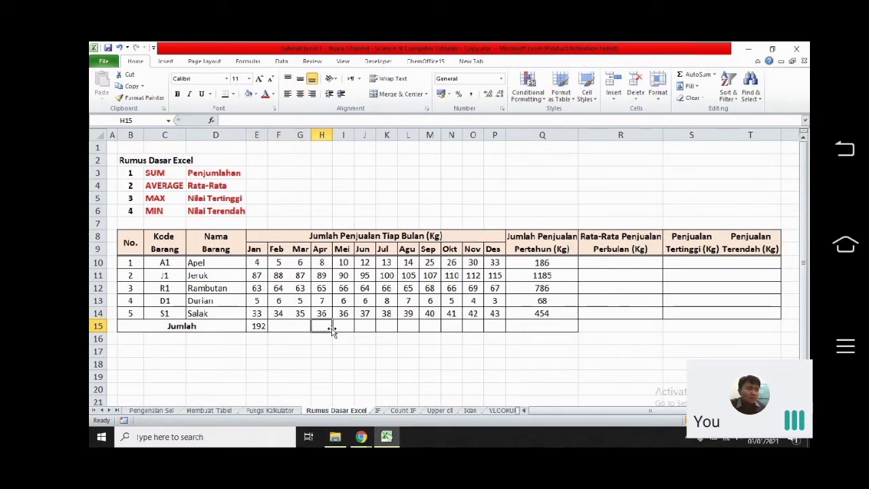
click(345, 329)
click(379, 329)
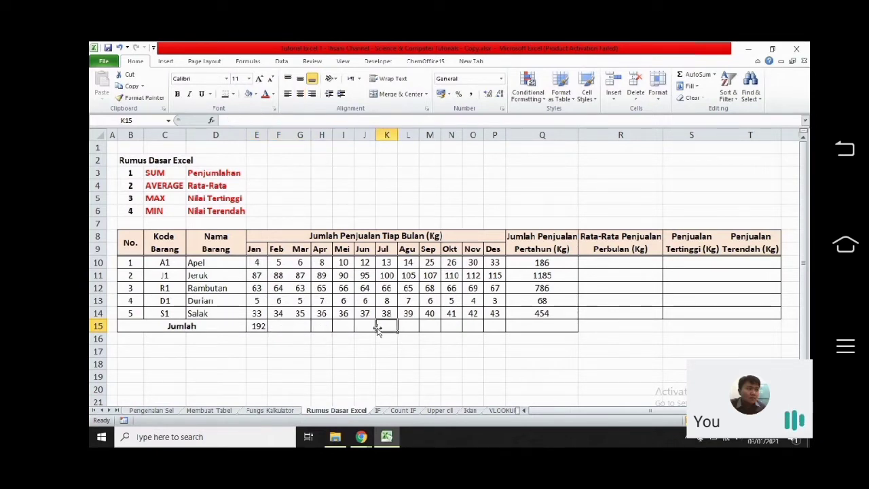
click(281, 325)
click(259, 328)
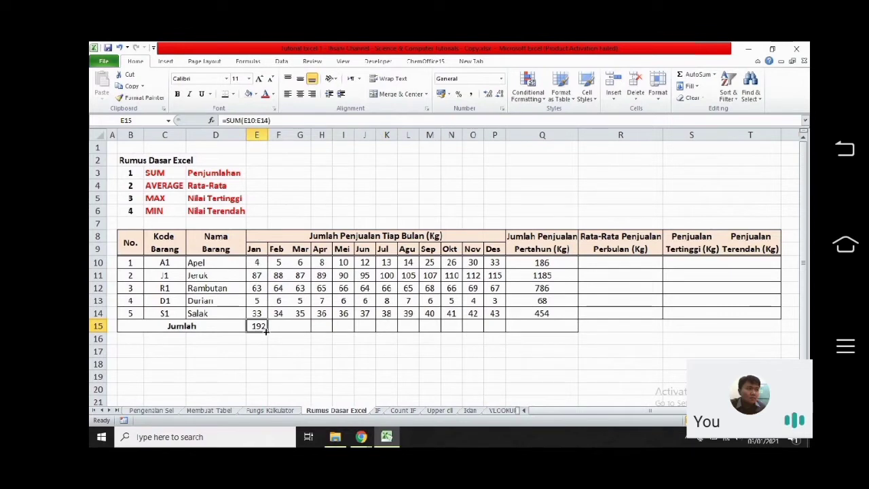
drag(267, 331, 496, 330)
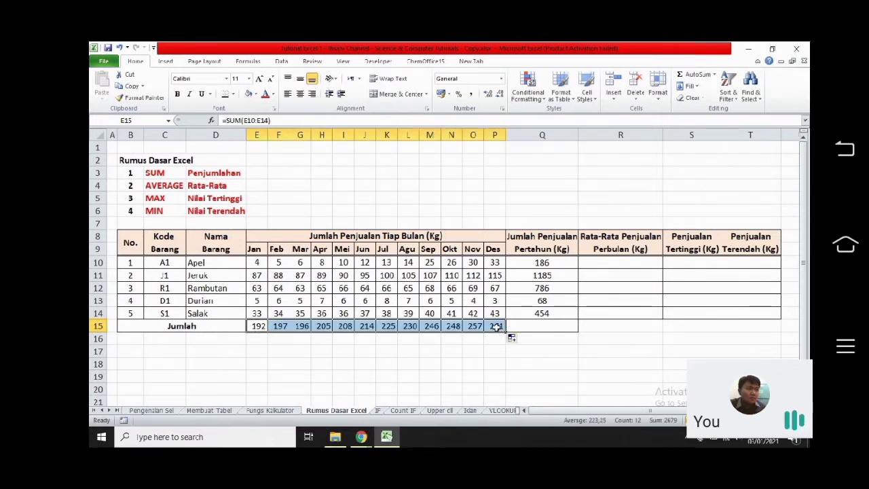
click(498, 327)
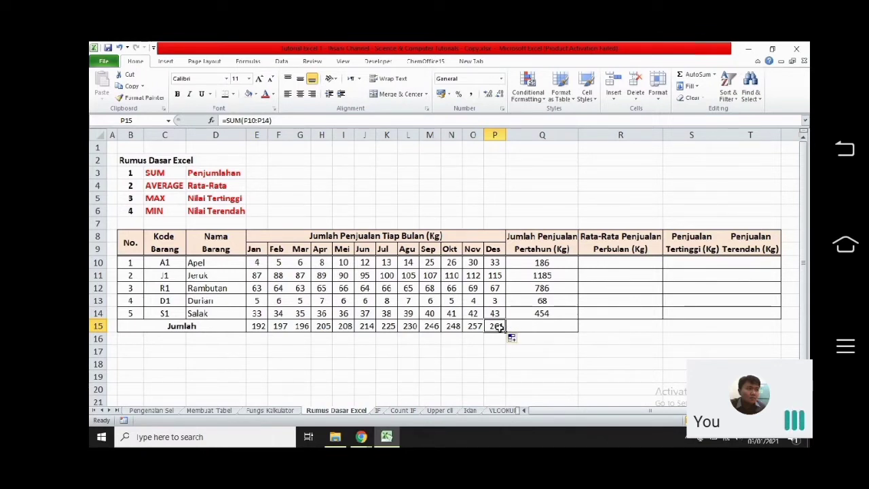
Extend the yearly SUM formula from Q14 into Q15 to total the whole Jumlah row
click(542, 331)
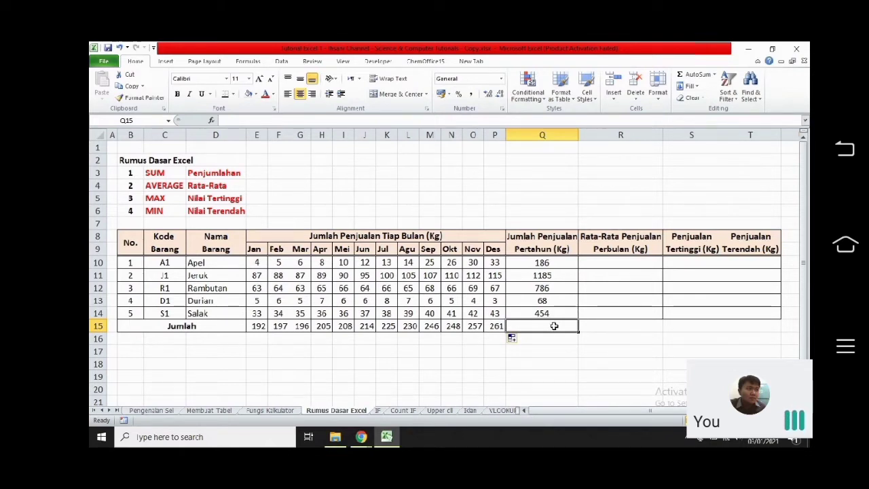
click(543, 263)
drag(543, 263, 542, 313)
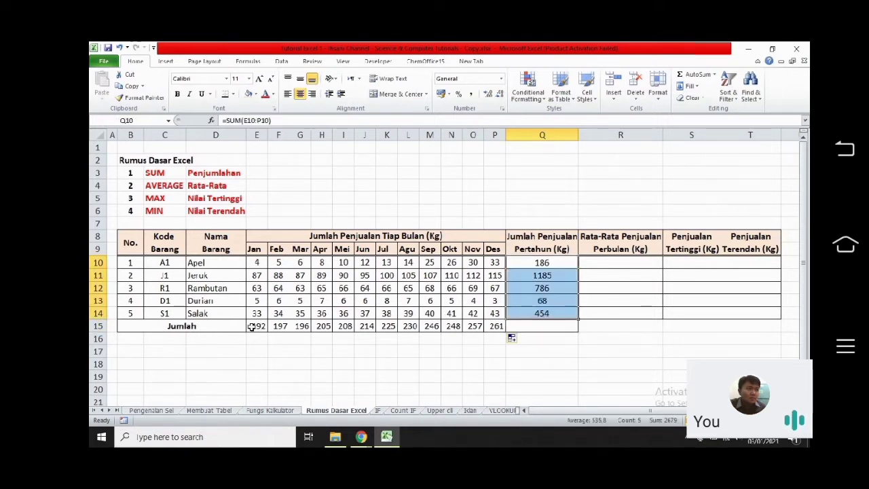
drag(251, 327, 495, 326)
click(555, 313)
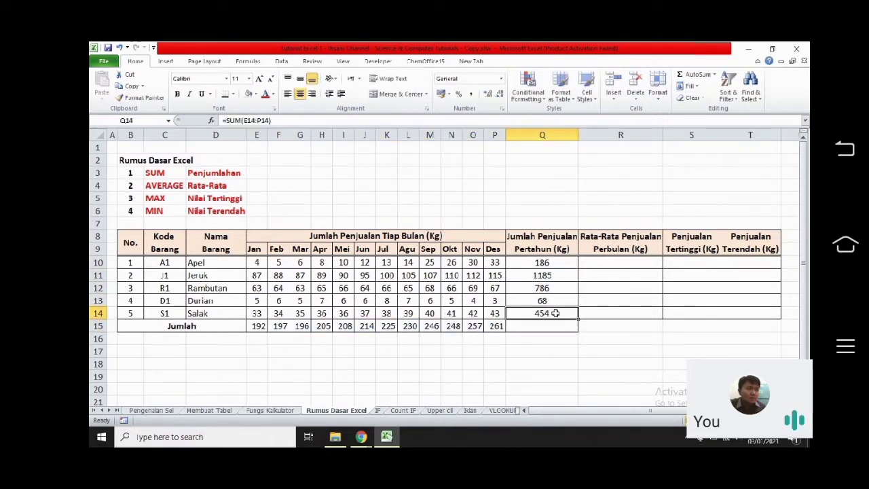
drag(578, 319, 578, 330)
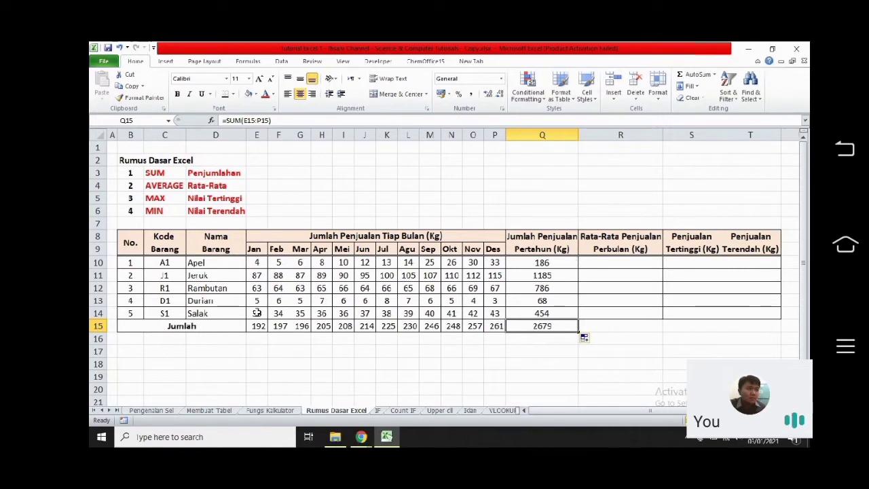
drag(542, 262, 541, 310)
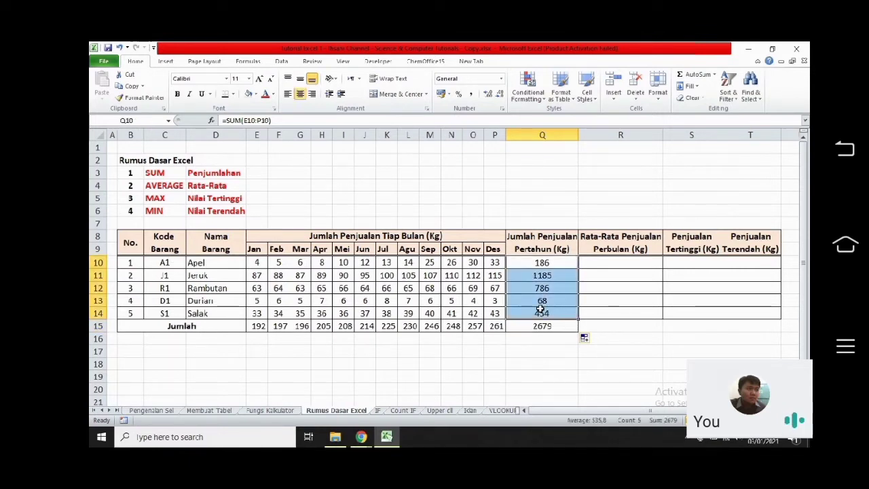
click(635, 268)
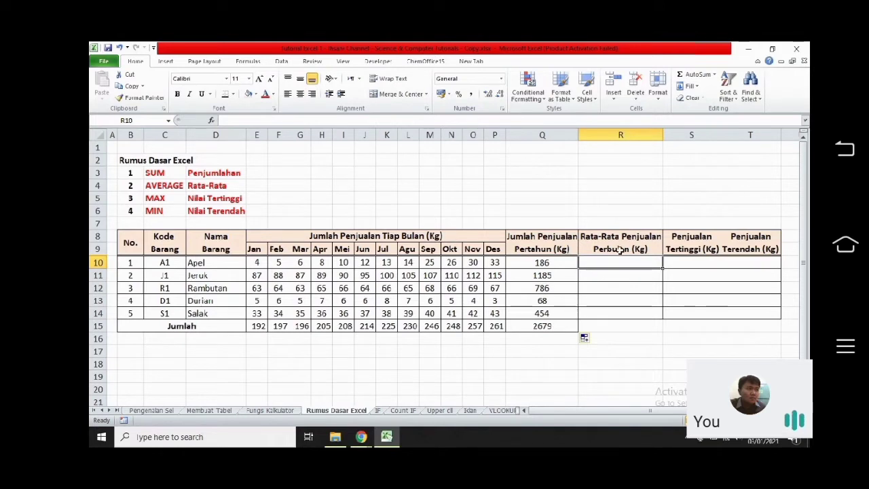
double_click(621, 263)
click(627, 221)
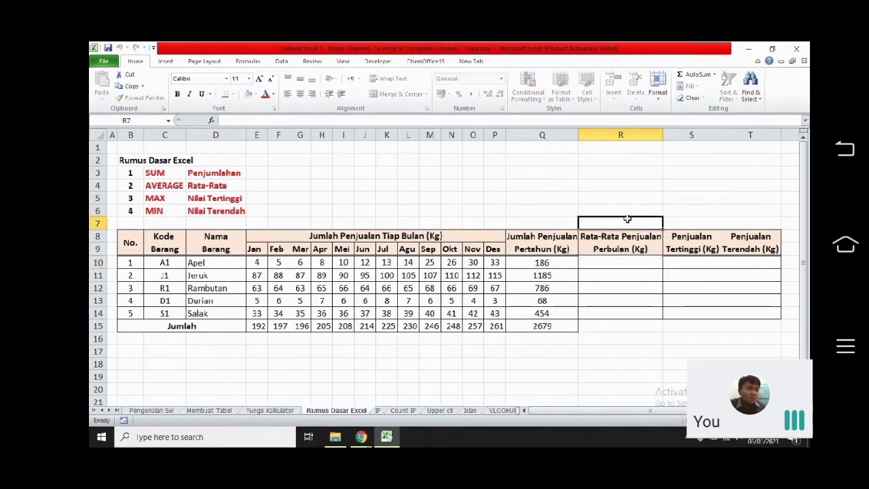
click(609, 261)
drag(255, 265, 500, 264)
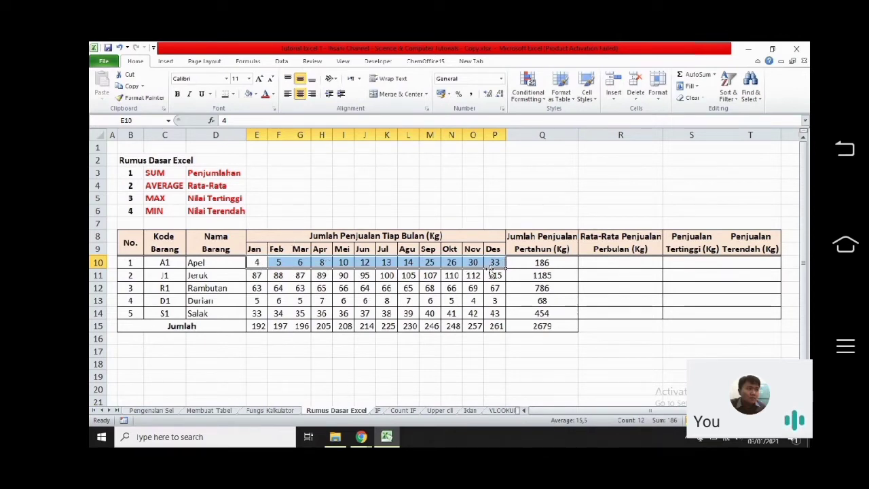
click(559, 263)
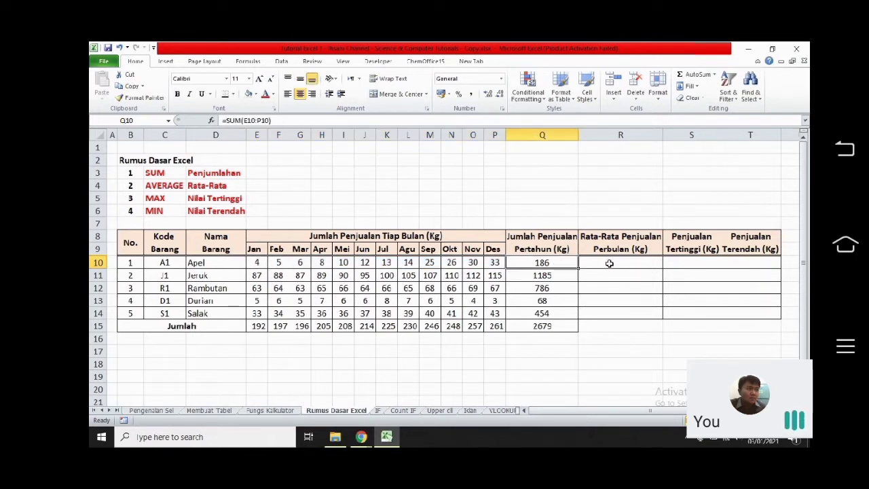
Enter =AVERAGE(E10:P10) in cell R10 to get Apel's average monthly sales
click(606, 265)
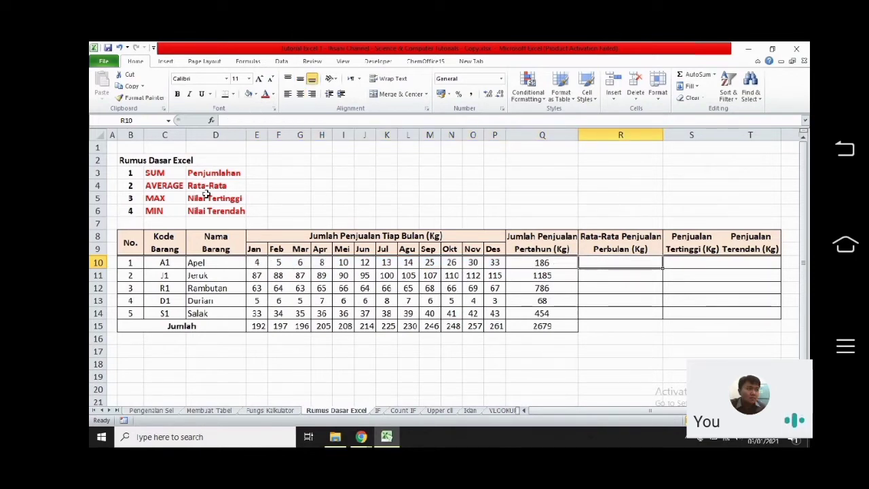
click(174, 187)
click(610, 262)
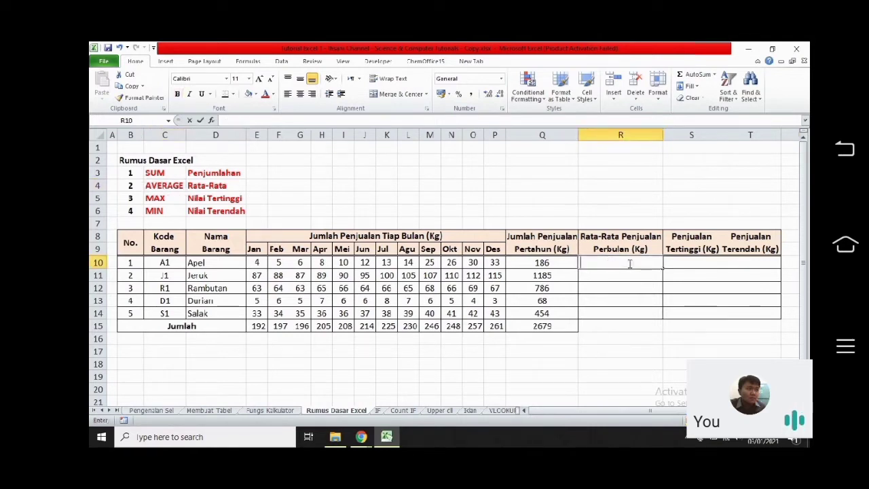
text(=)
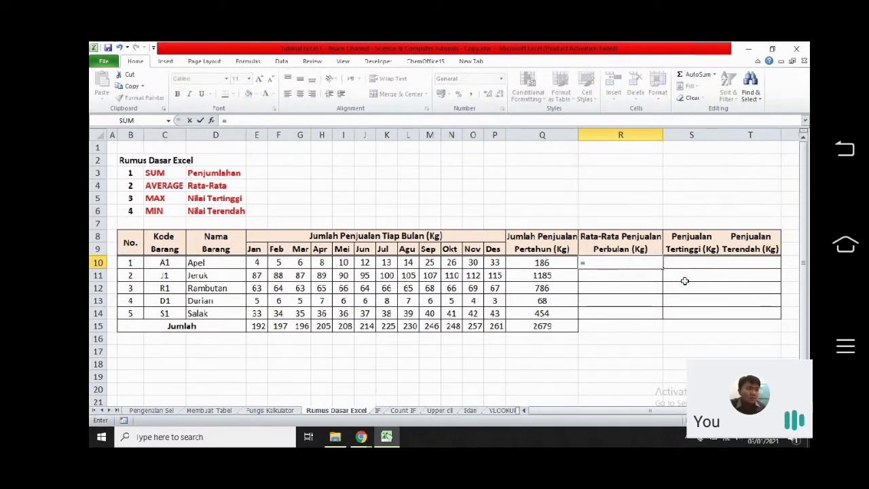
text(AVER)
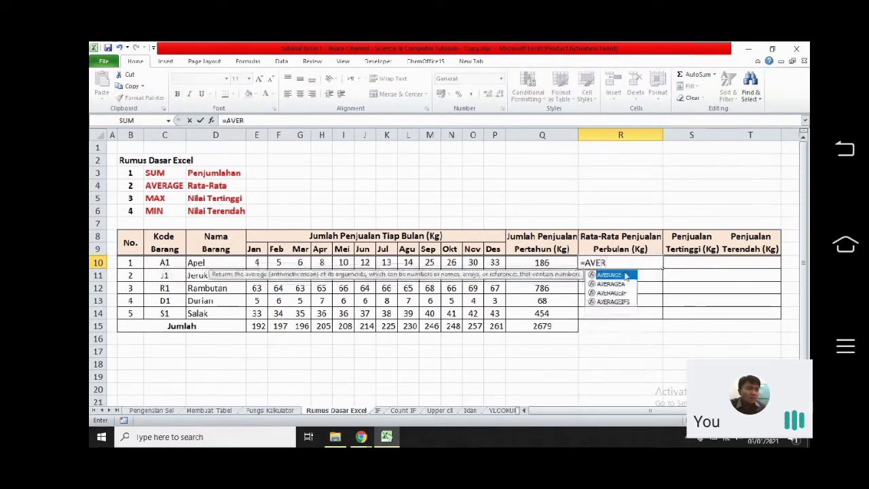
double_click(621, 277)
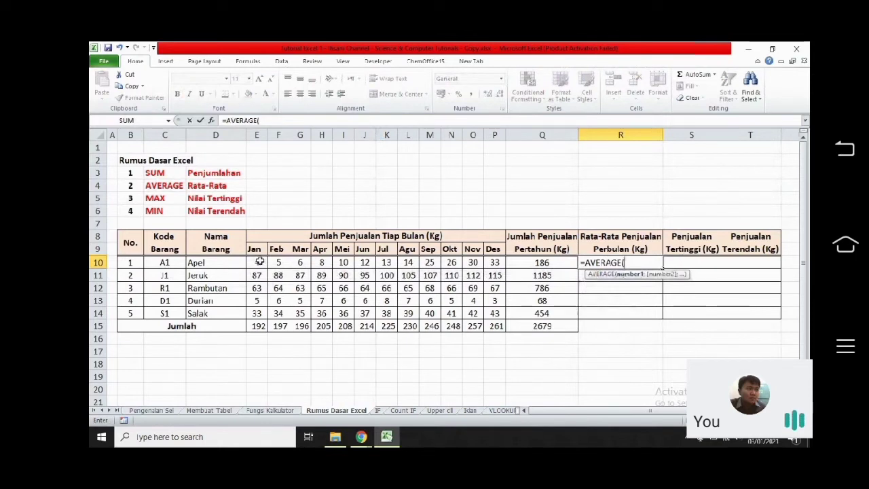
drag(252, 264, 504, 265)
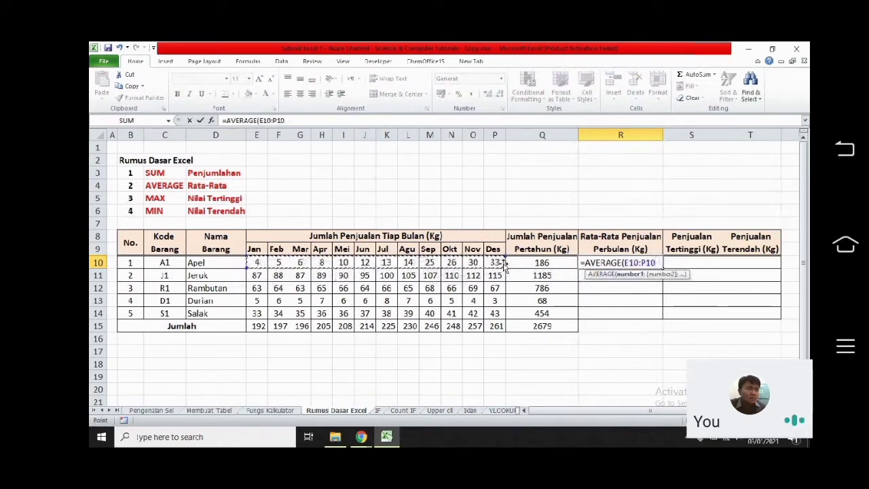
text())
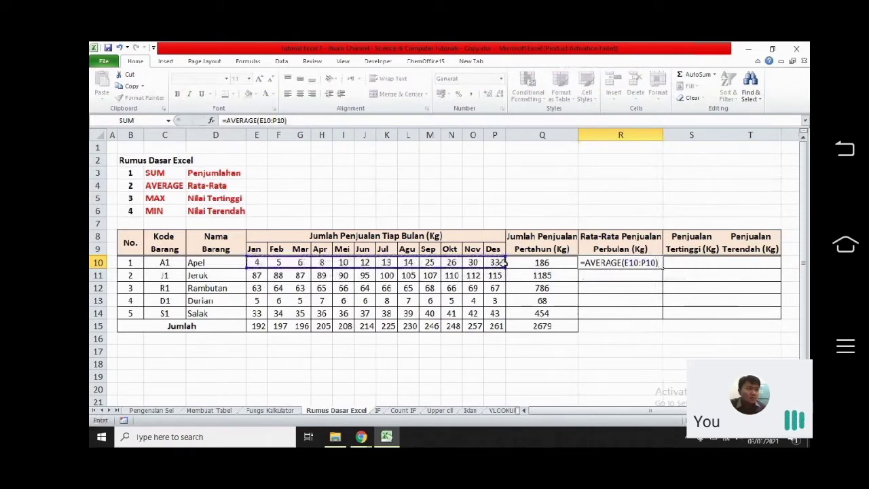
key(Return)
Center cells R10:R14 and fill the AVERAGE formula from R10 down through R14
click(615, 265)
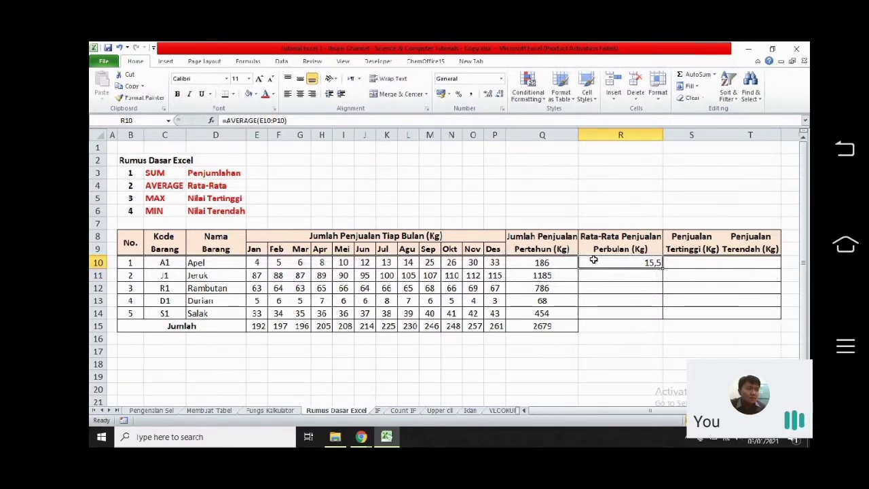
drag(593, 260, 598, 313)
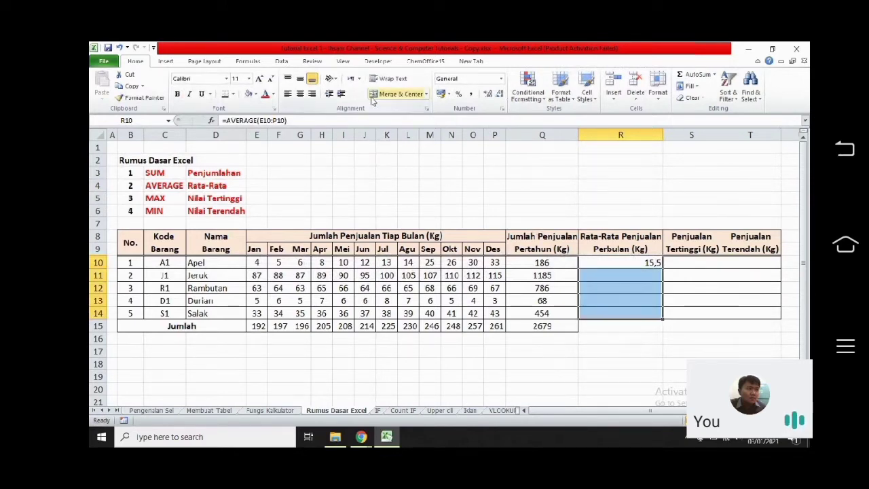
click(300, 94)
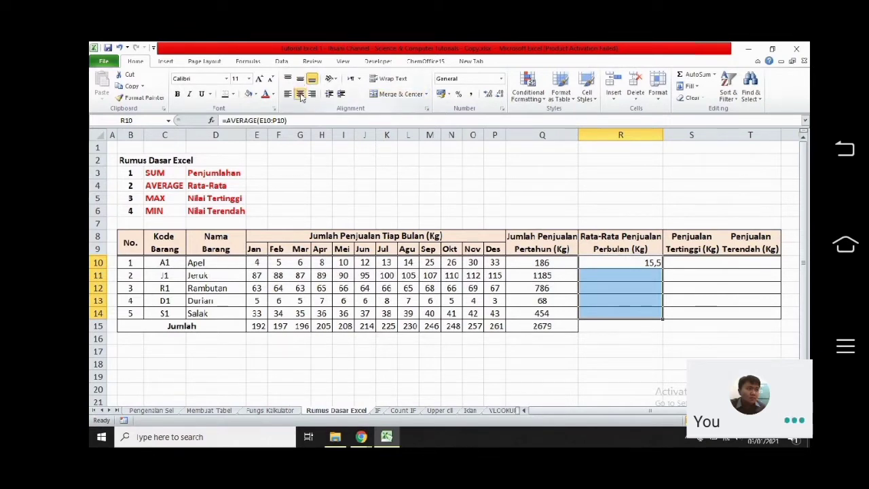
click(645, 258)
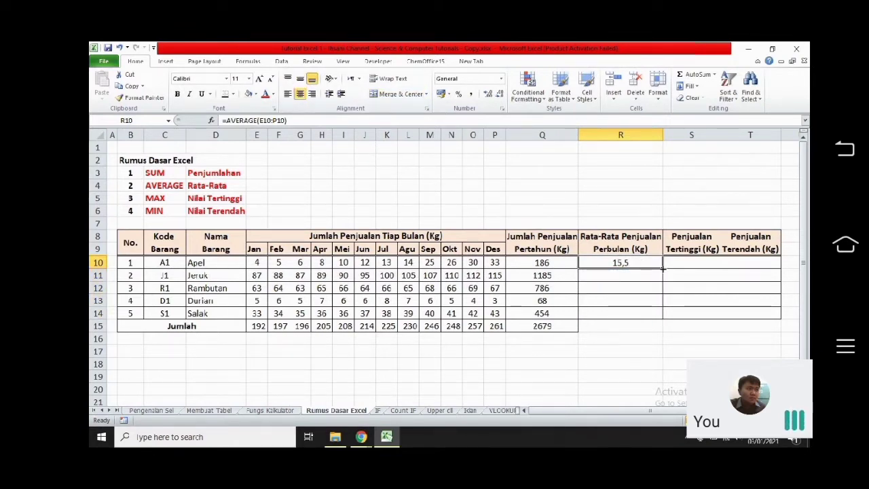
drag(663, 269, 664, 315)
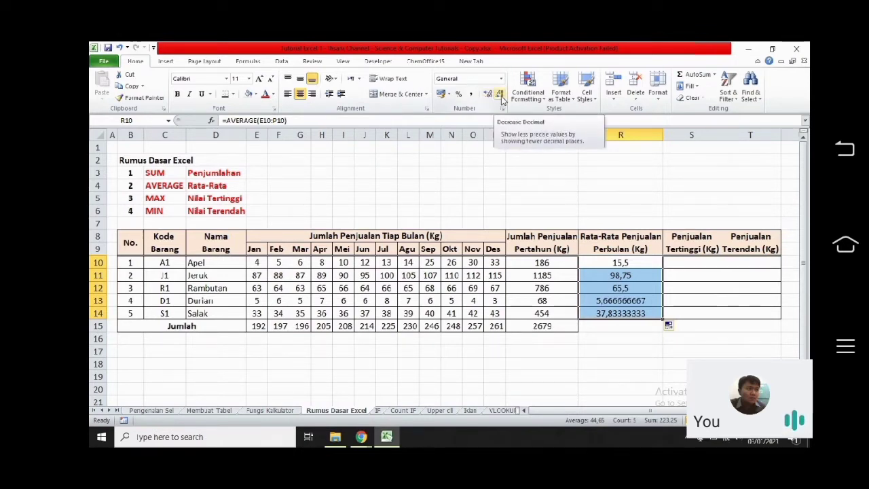
Format the averages in R10:R14 to show one decimal place
click(502, 100)
click(489, 99)
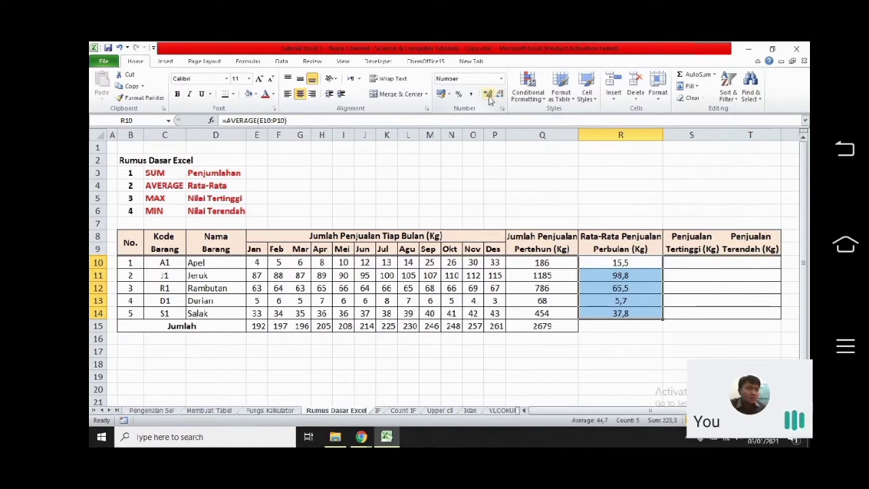
click(489, 96)
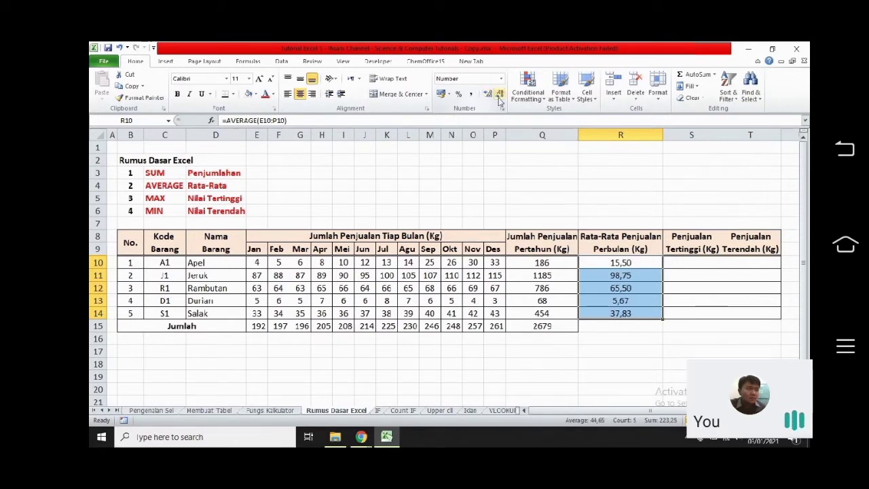
click(501, 97)
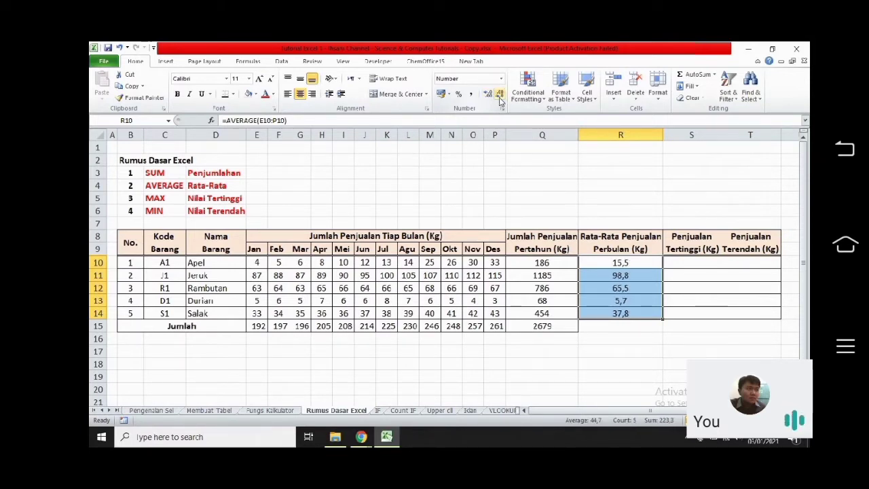
Examine the Penjualan Tertinggi column heading, the MAX entry and the monthly values of Apel and Jeruk to identify each row's highest sale
click(716, 263)
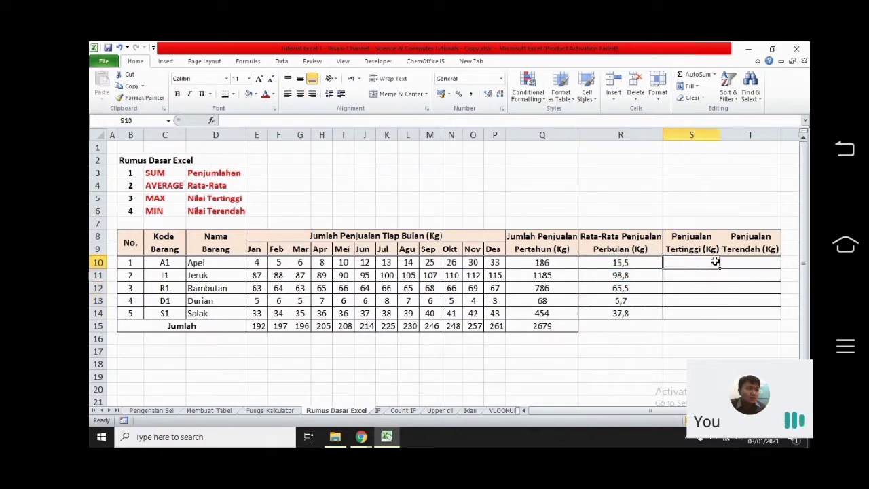
click(690, 225)
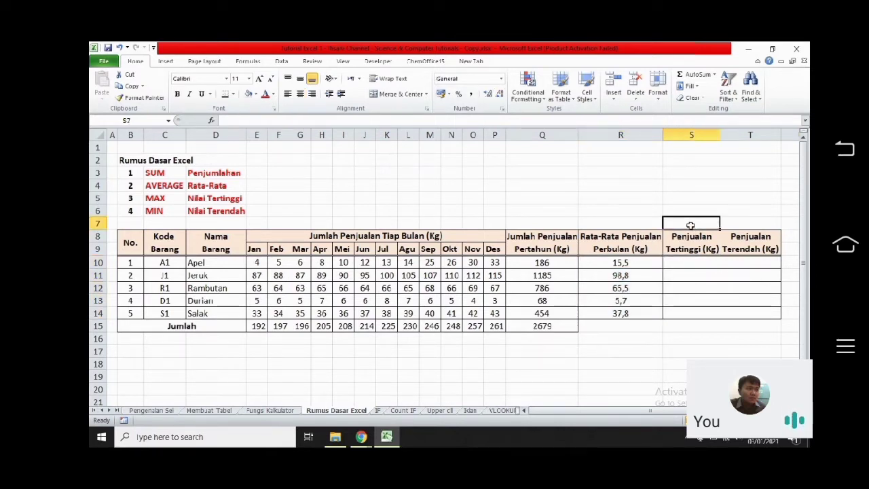
click(688, 250)
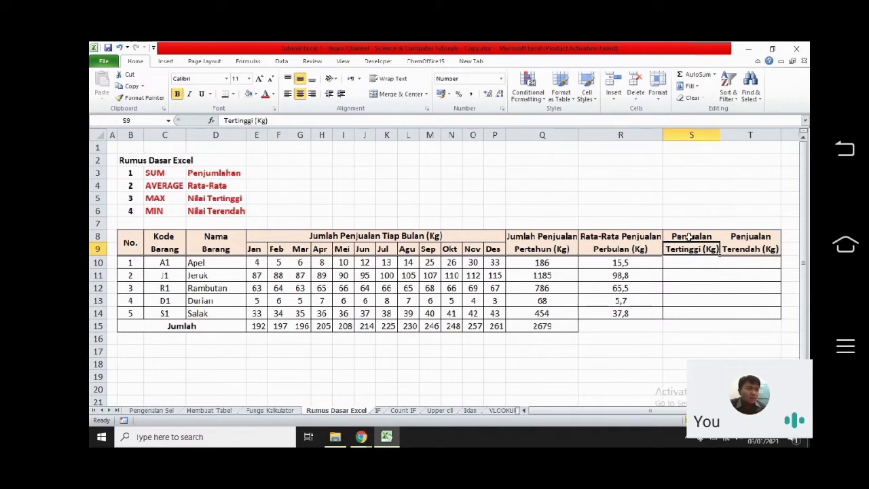
click(688, 237)
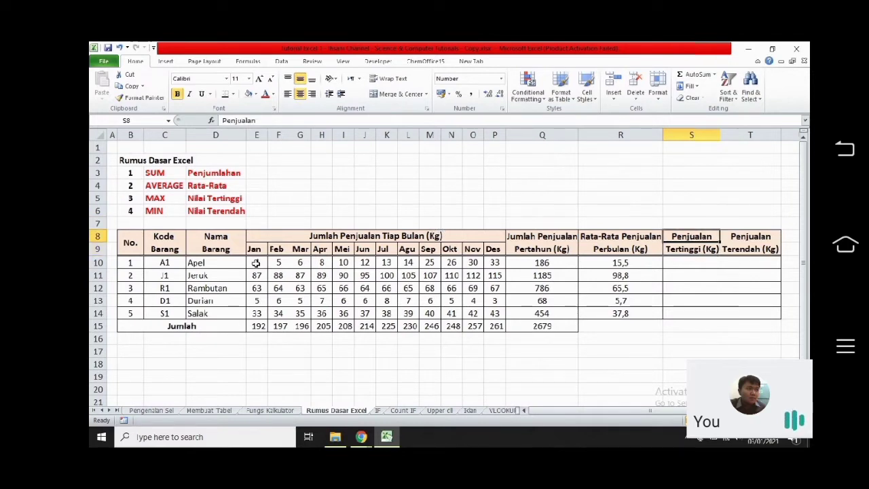
click(689, 265)
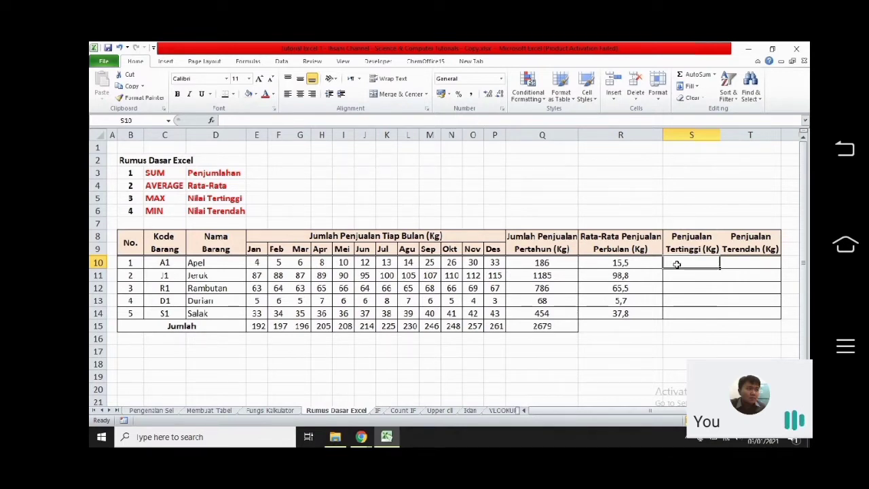
click(156, 199)
click(254, 264)
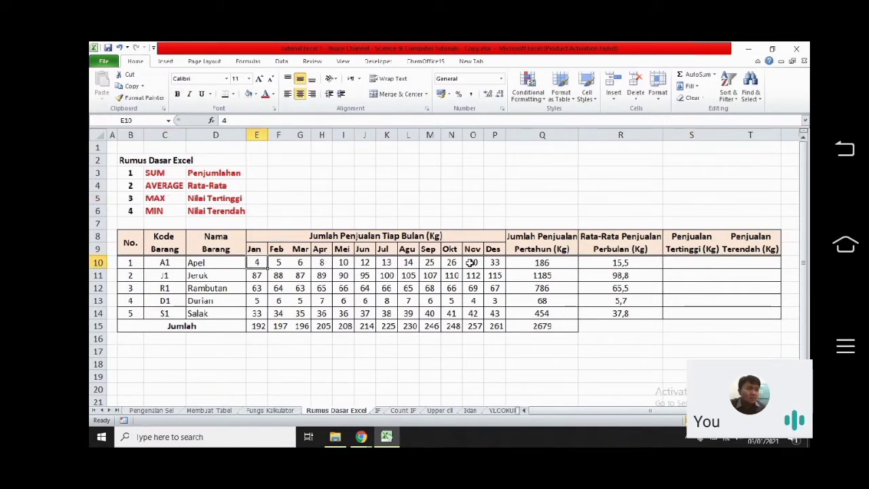
click(495, 263)
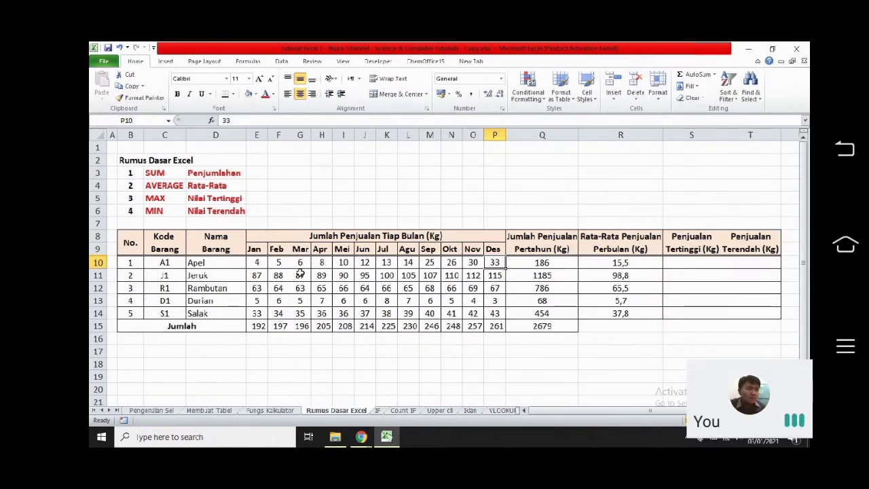
click(408, 277)
click(432, 277)
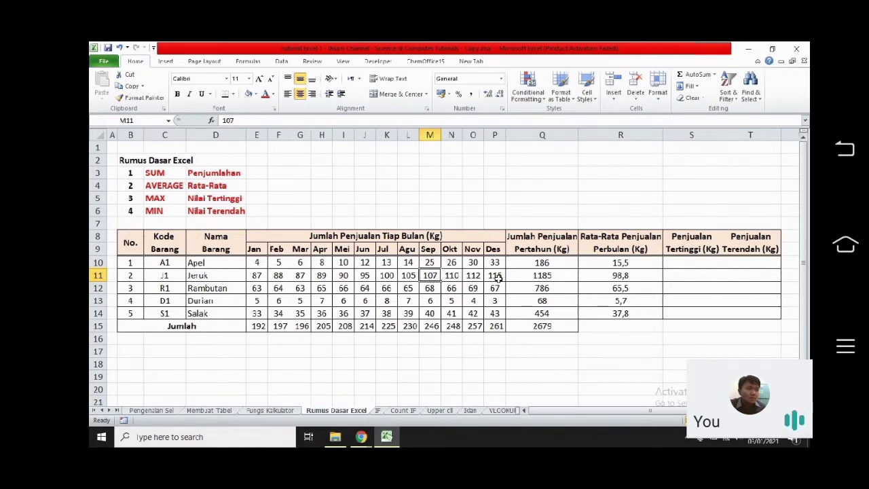
click(498, 278)
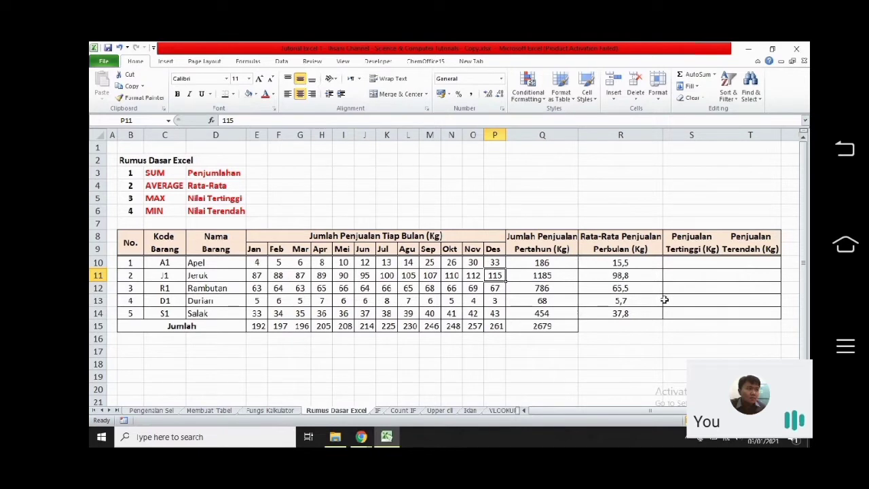
Enter =MAX(E10:P10) in cell S10 to get Apel's highest monthly sales
double_click(677, 264)
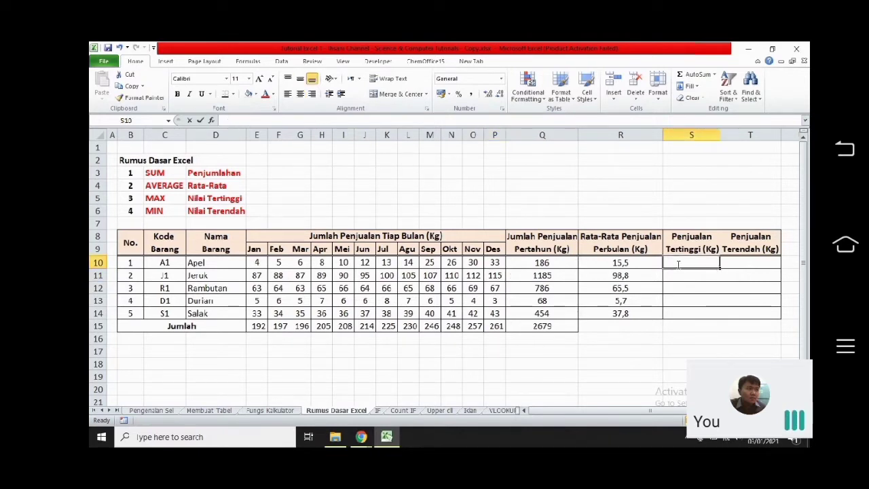
text(=M)
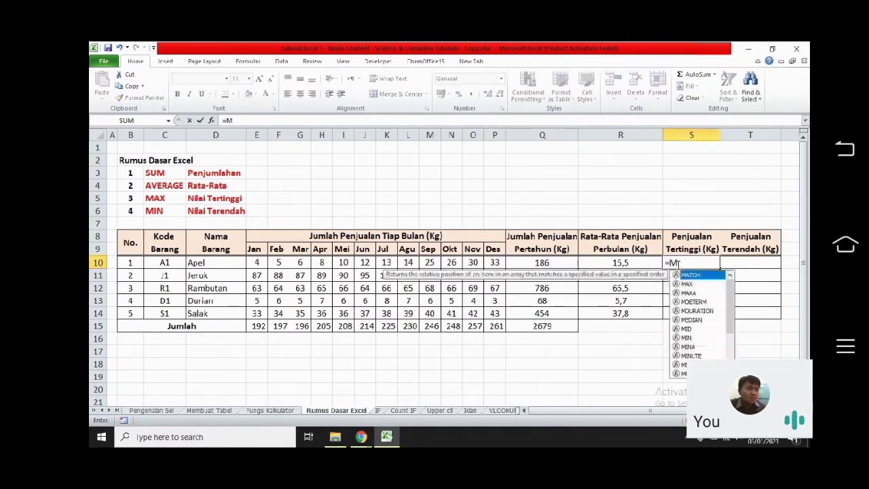
text(AX()
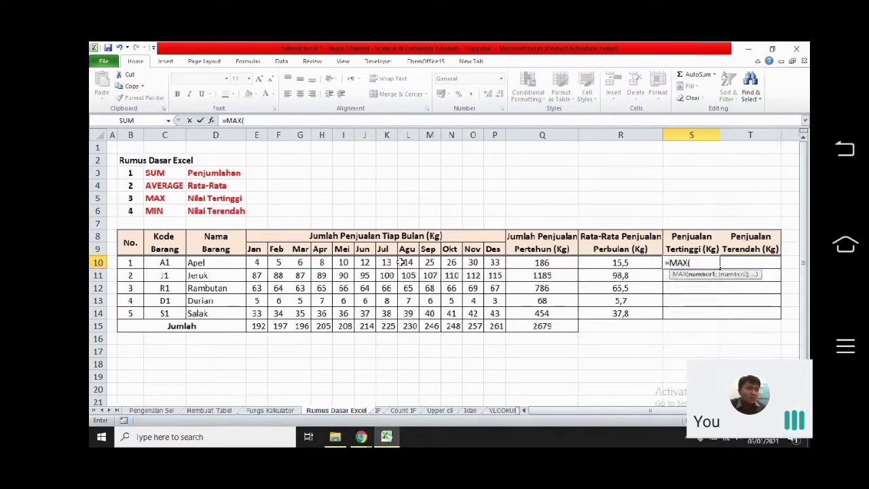
drag(255, 264, 494, 263)
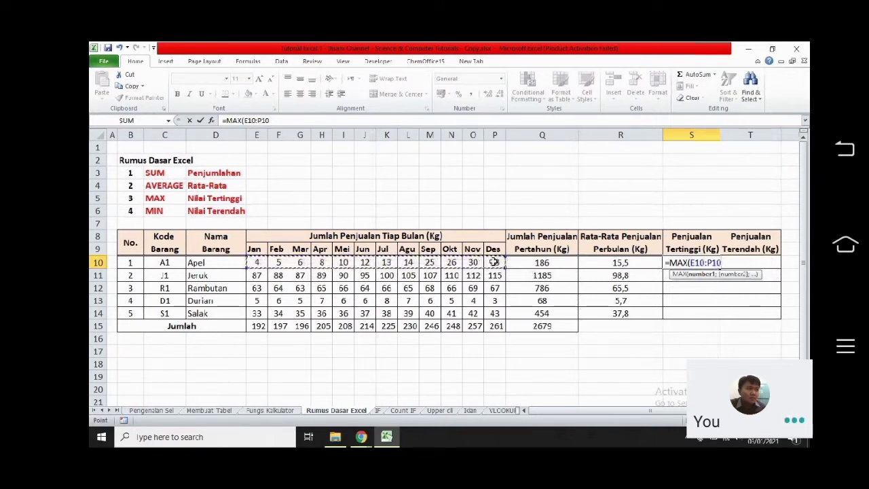
text())
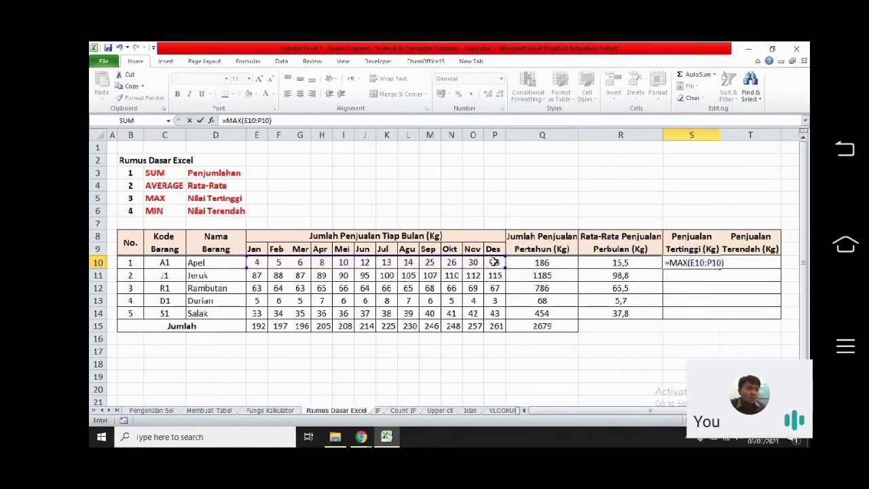
key(Return)
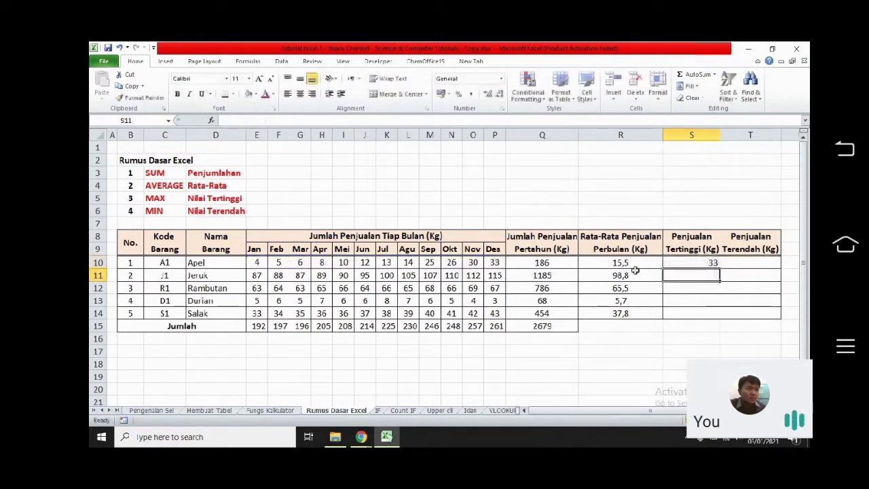
Center cells S10:S14 and fill the MAX formula from S10 down through S14
click(690, 262)
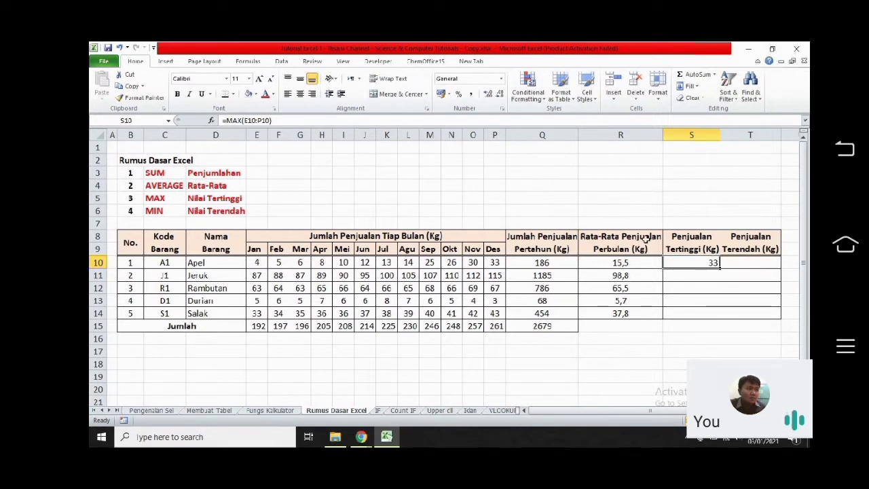
drag(694, 262, 693, 313)
click(300, 94)
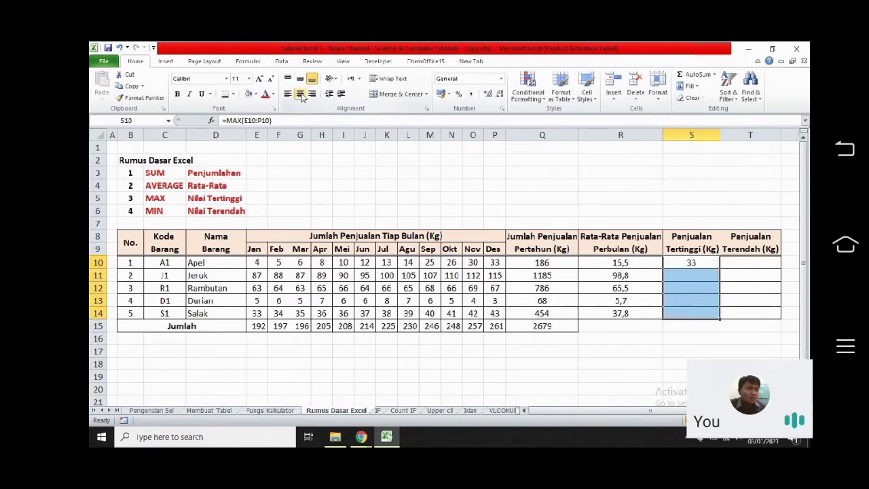
click(707, 262)
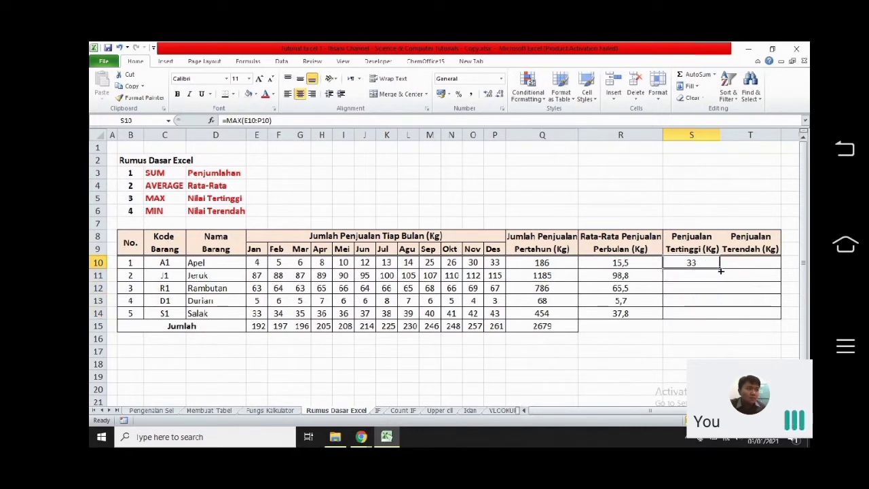
drag(719, 267, 716, 317)
click(694, 276)
click(692, 314)
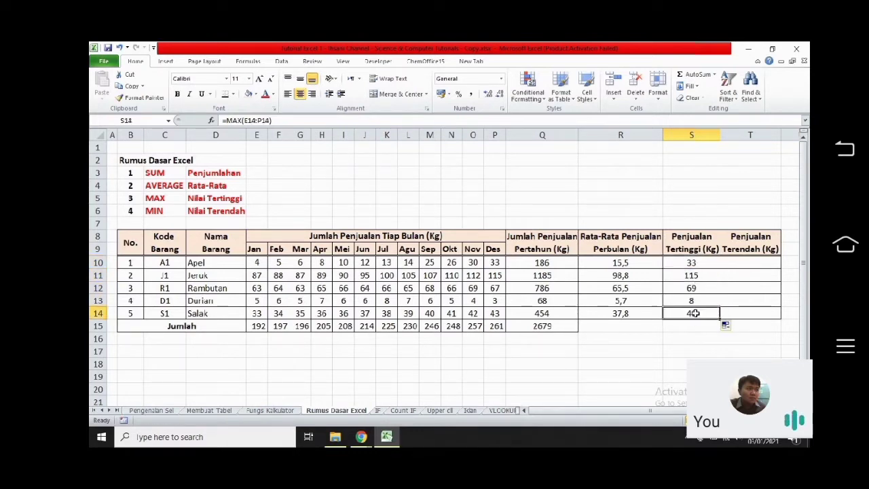
drag(691, 275, 692, 310)
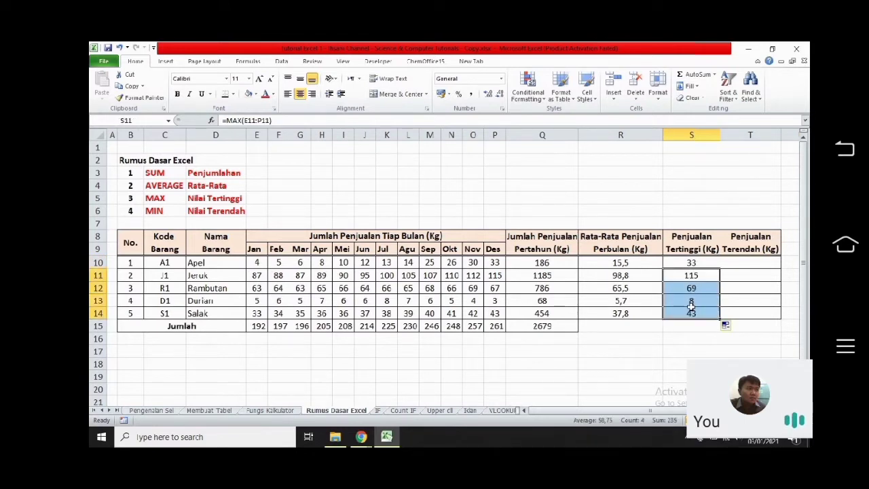
Review the filled MAX formulas in S11:S14 of the Penjualan Tertinggi column
click(682, 274)
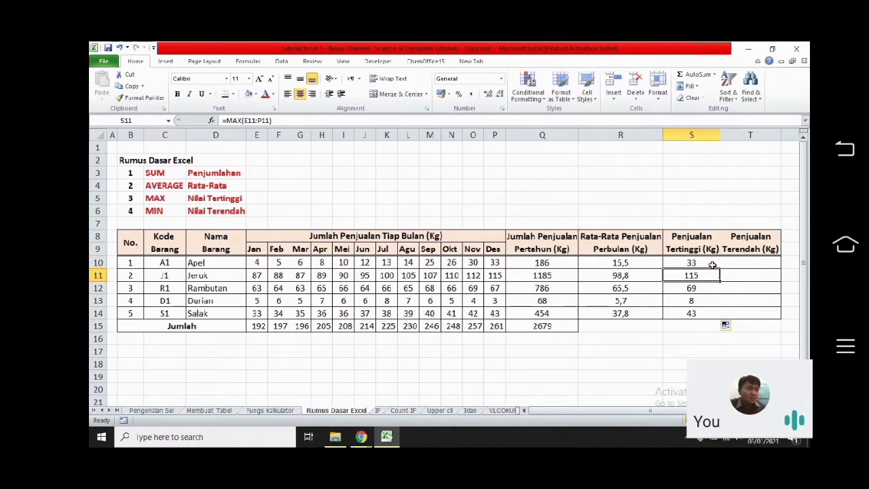
click(688, 289)
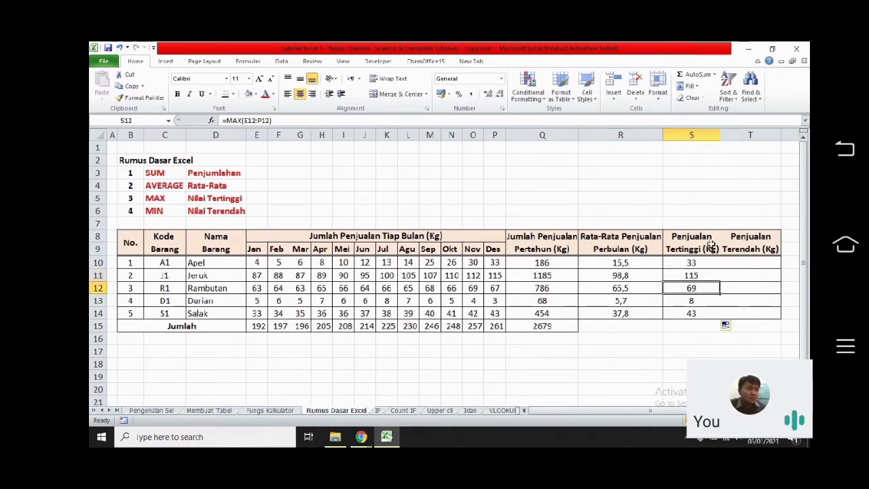
drag(687, 301, 687, 312)
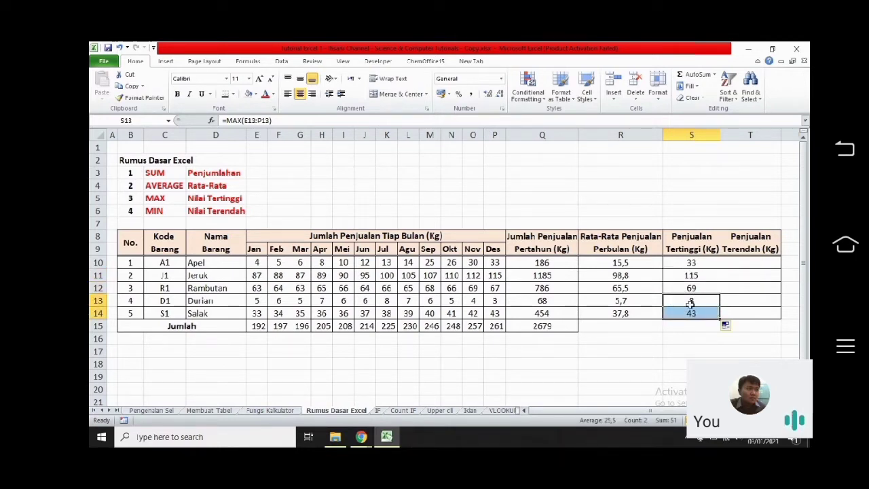
click(692, 315)
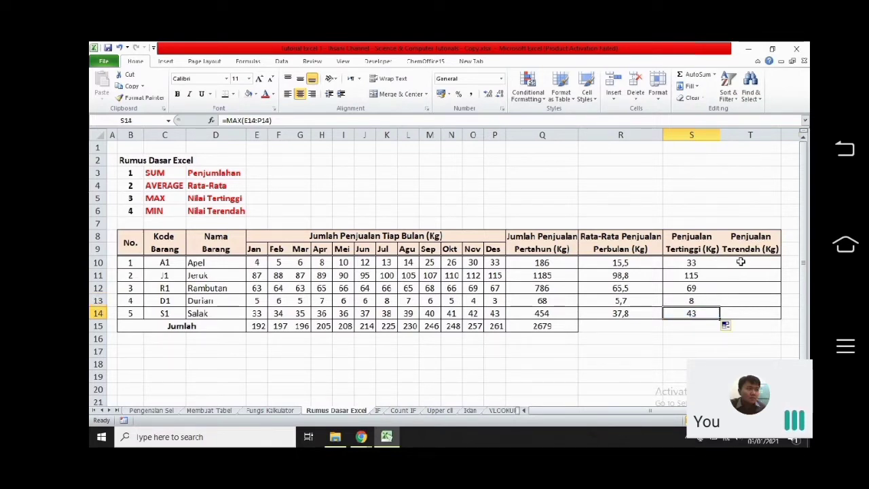
Enter =MIN(E10:P10) in cell T10 to get Apel's lowest monthly sales and check it against the monthly values
click(741, 262)
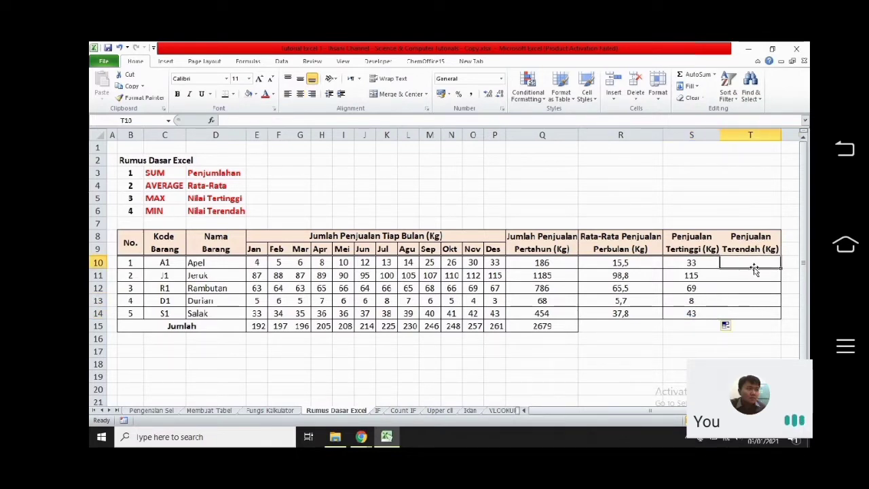
click(162, 211)
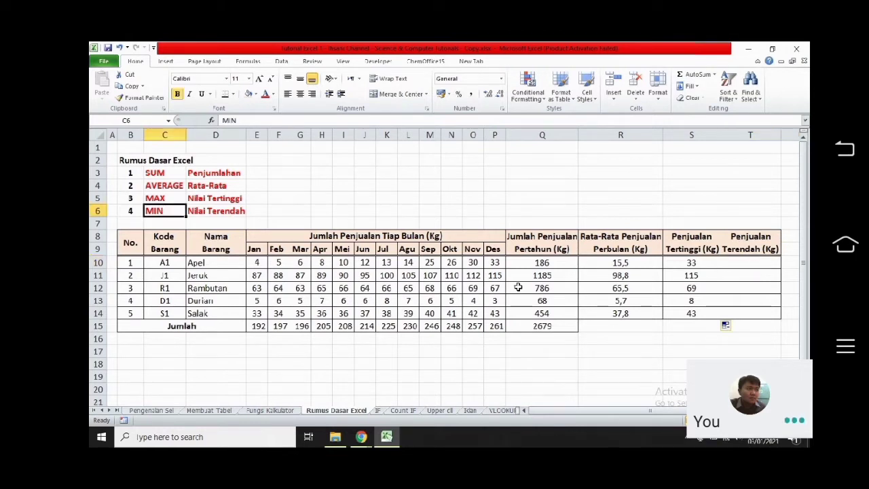
click(741, 262)
text(=)
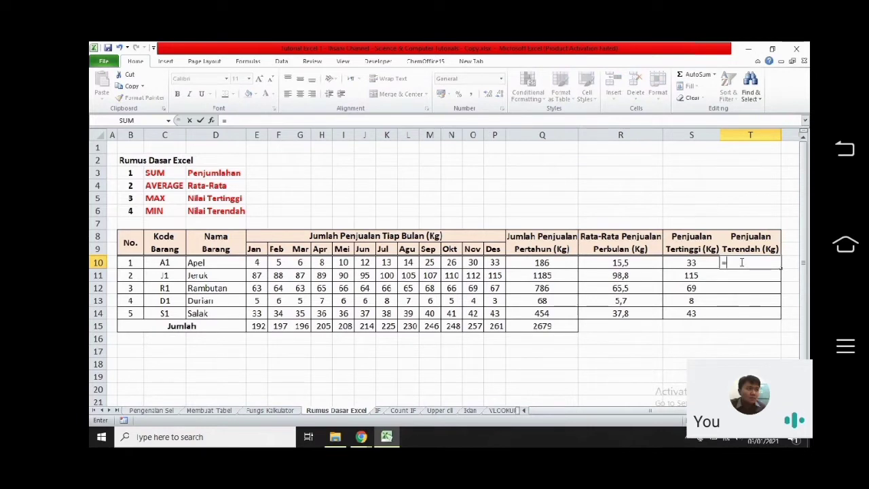
text(MIN()
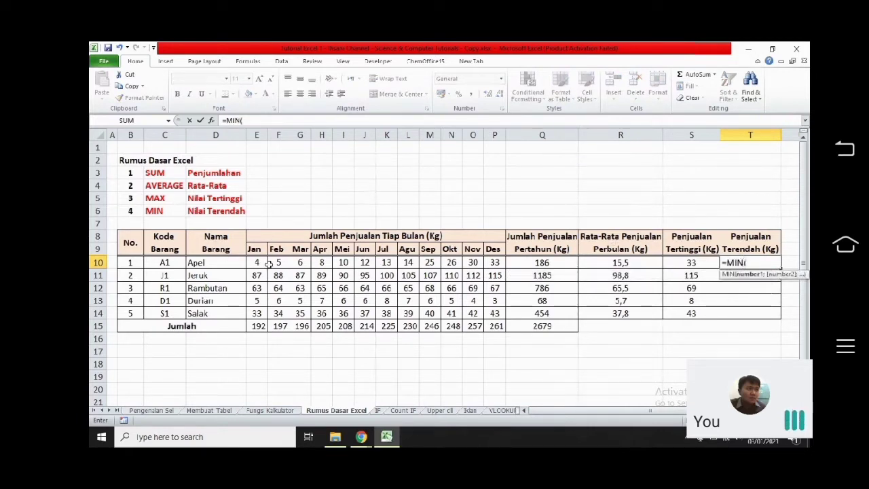
drag(265, 263, 492, 263)
text())
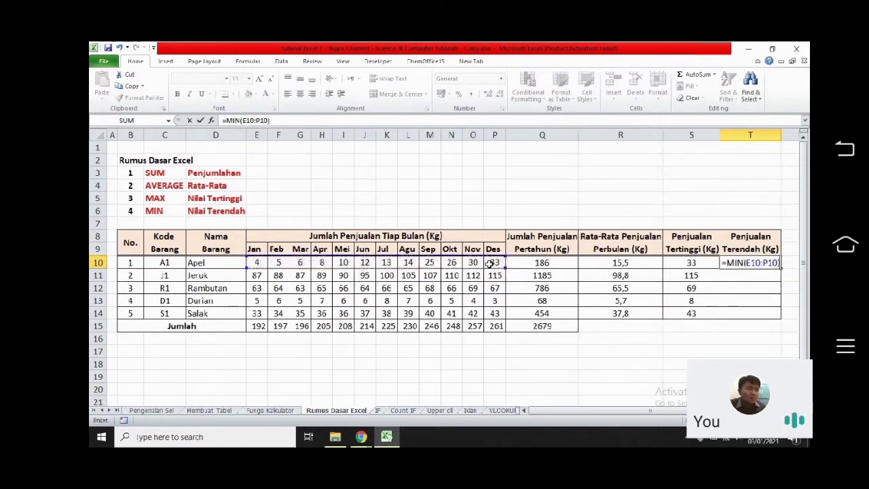
key(Return)
click(744, 263)
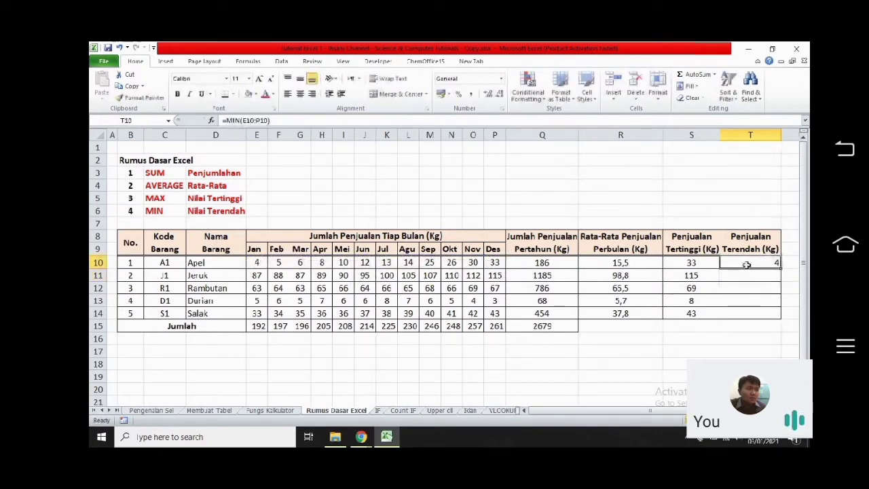
drag(257, 262, 494, 263)
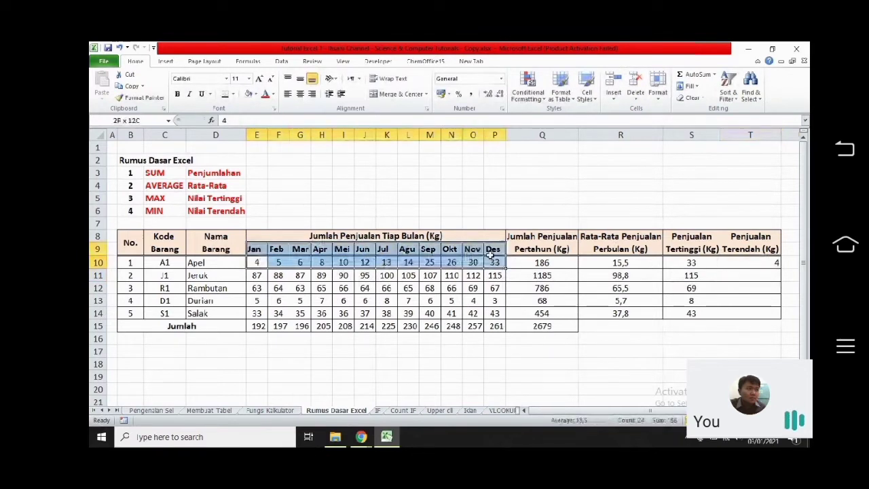
click(258, 263)
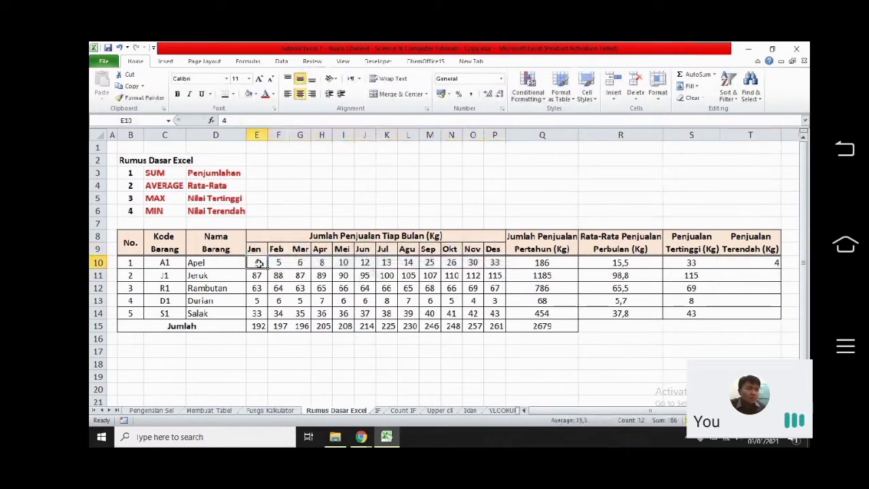
Fill the MIN formula from T10 down through T14 and center those cells
click(763, 264)
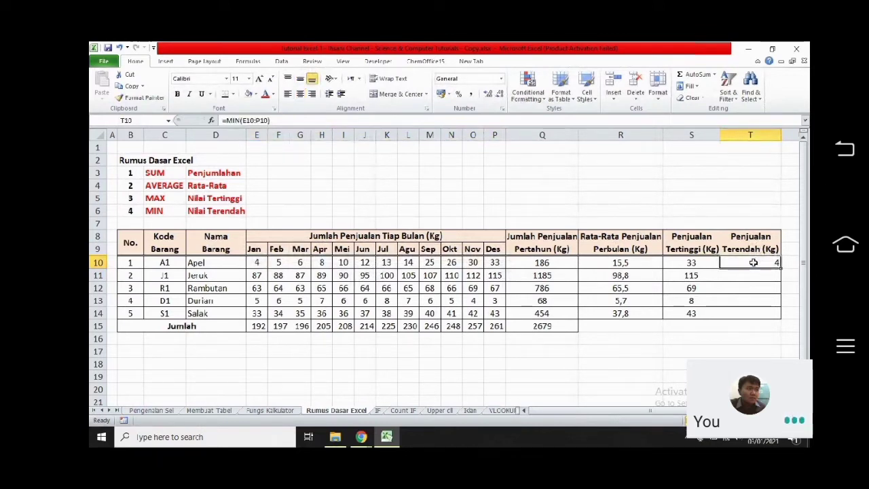
drag(781, 269, 780, 315)
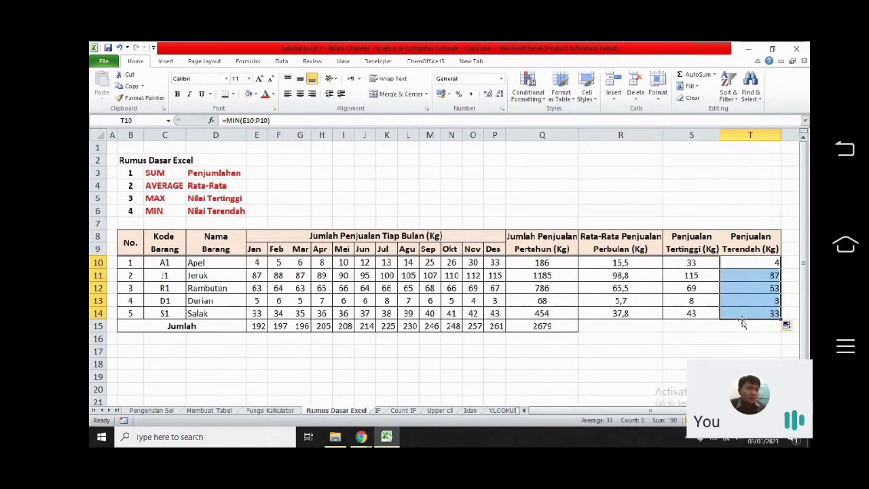
drag(745, 262, 743, 311)
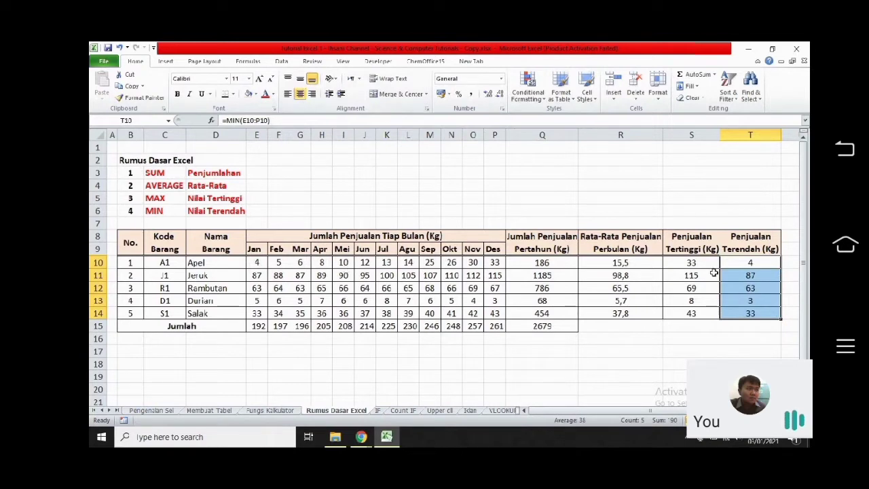
click(321, 198)
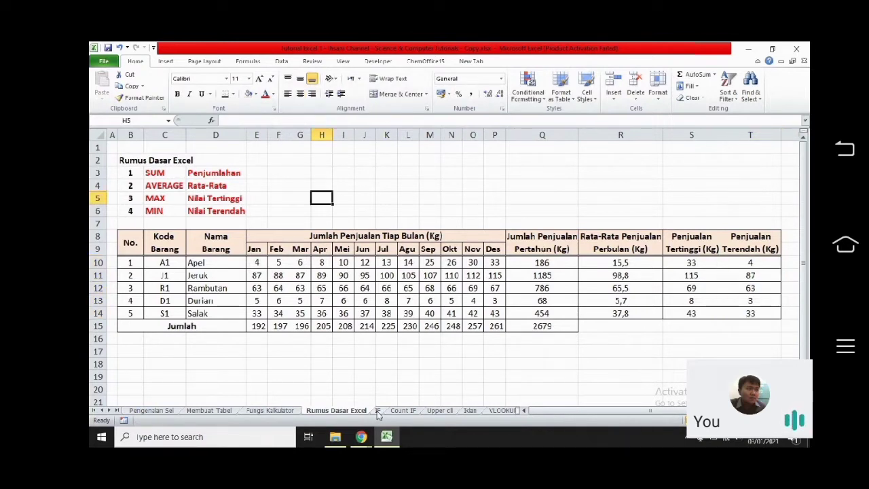
Open the IF sheet and examine the IF function description, the Kategori column and the ages in the Umur column
click(378, 412)
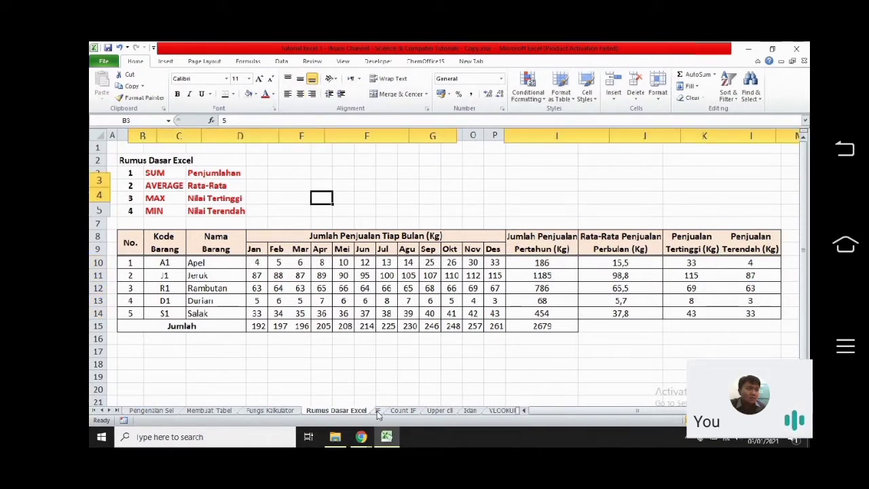
click(241, 164)
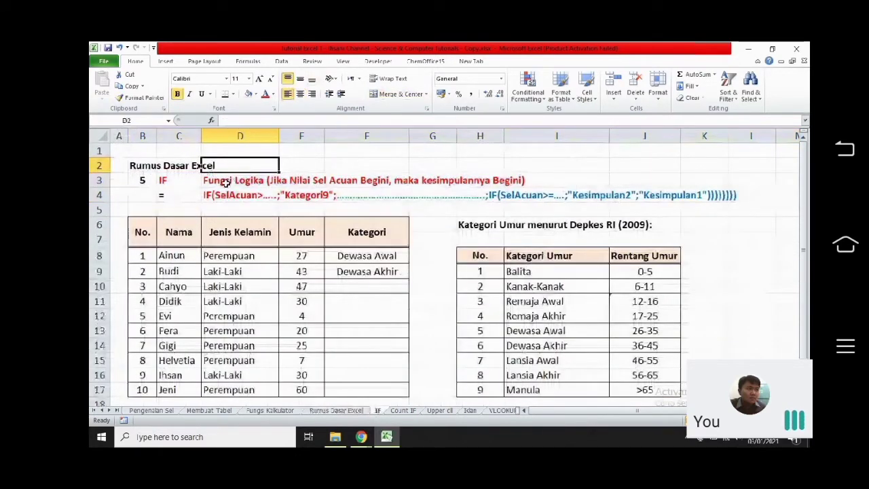
click(241, 181)
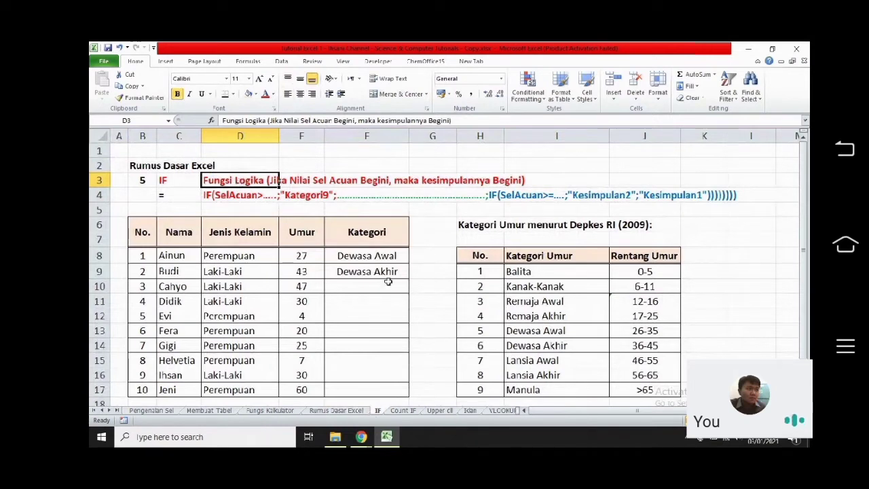
click(340, 255)
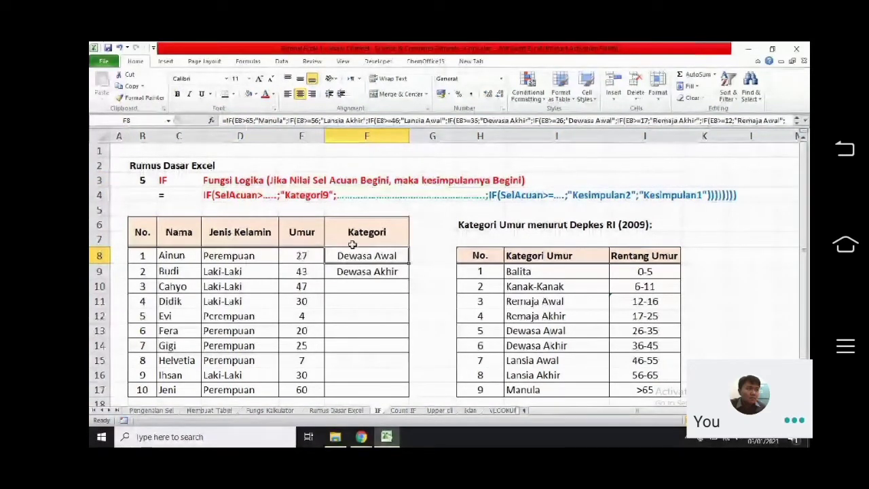
drag(347, 284, 358, 394)
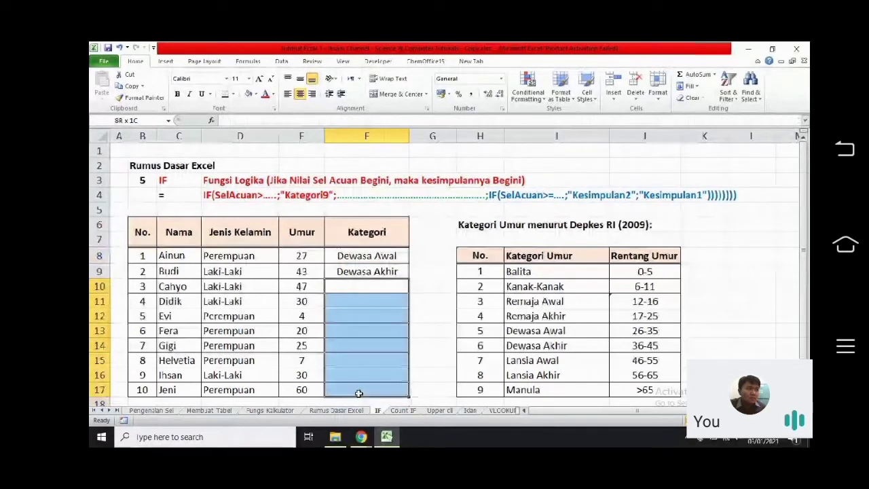
click(355, 283)
drag(307, 256, 302, 390)
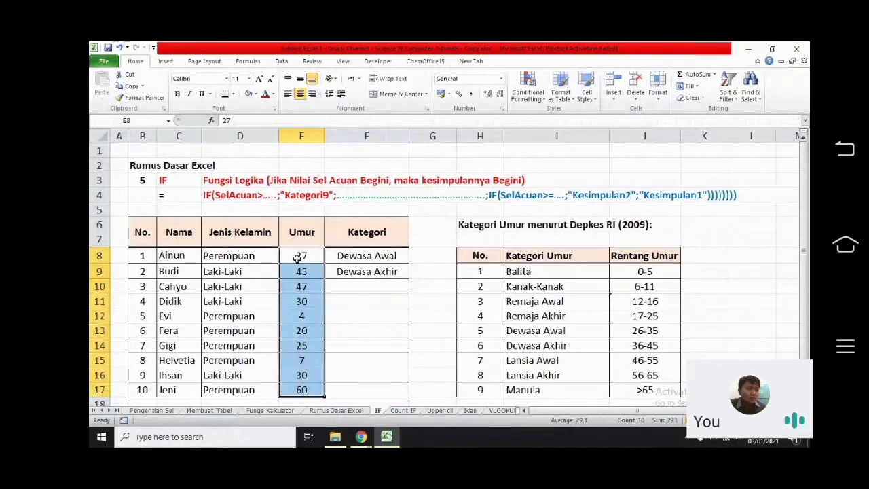
Match the age in E8 to its range and category in the Depkes RI table and compare it with F8
click(302, 256)
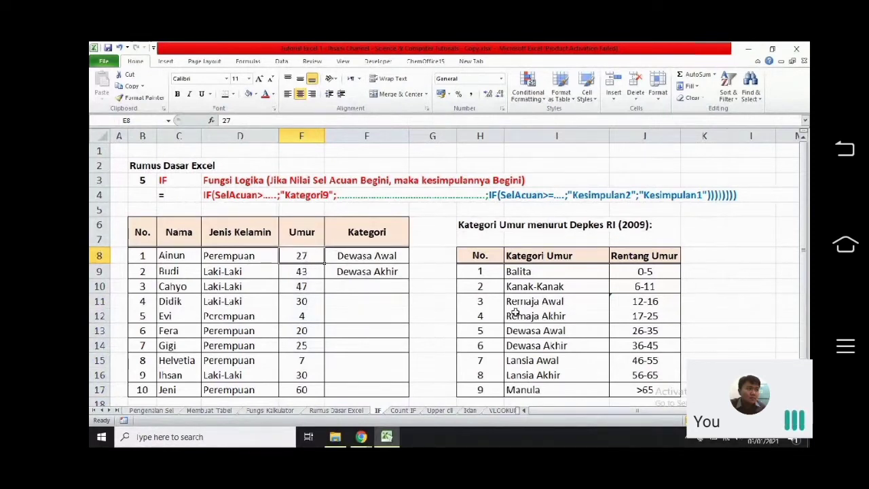
click(650, 317)
click(645, 331)
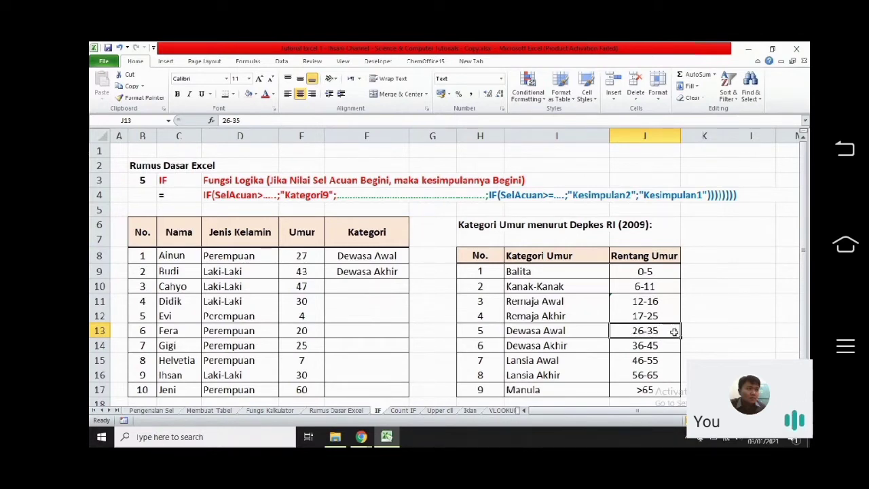
click(556, 332)
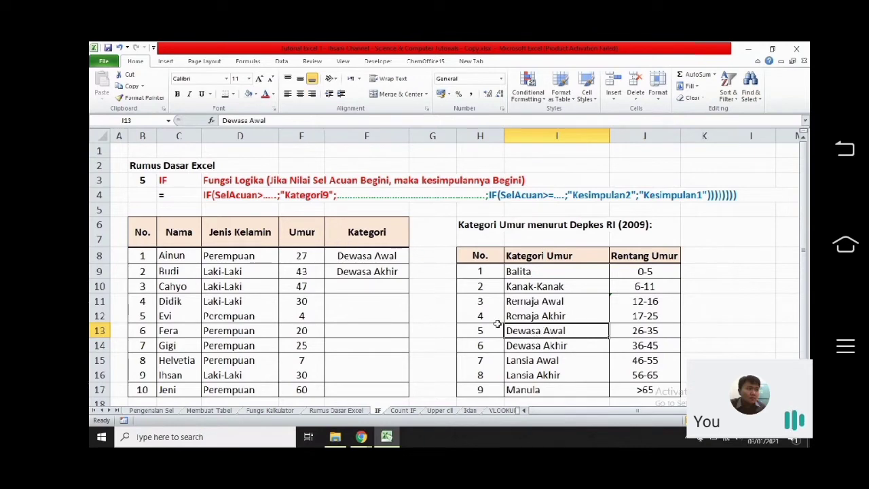
click(336, 257)
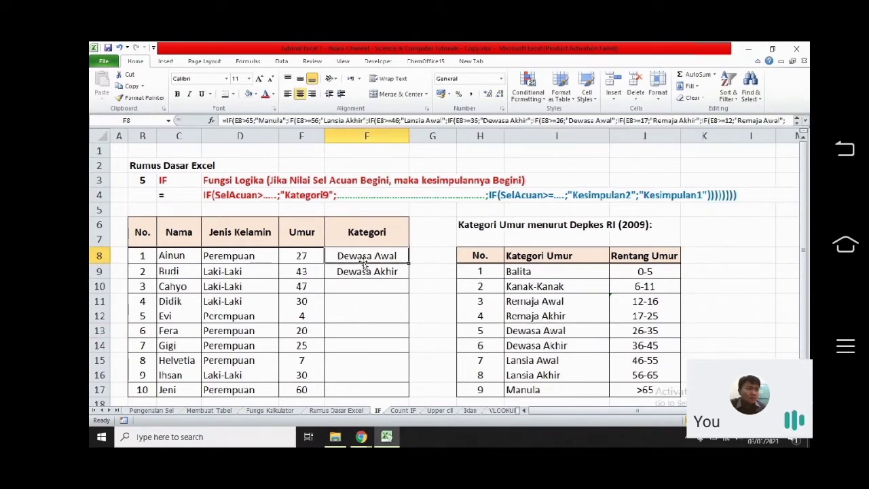
click(420, 256)
click(371, 256)
click(305, 256)
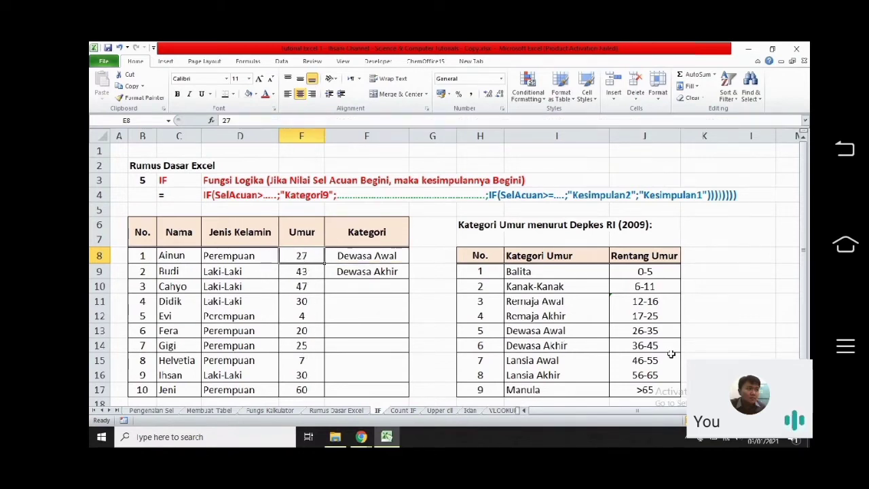
click(536, 331)
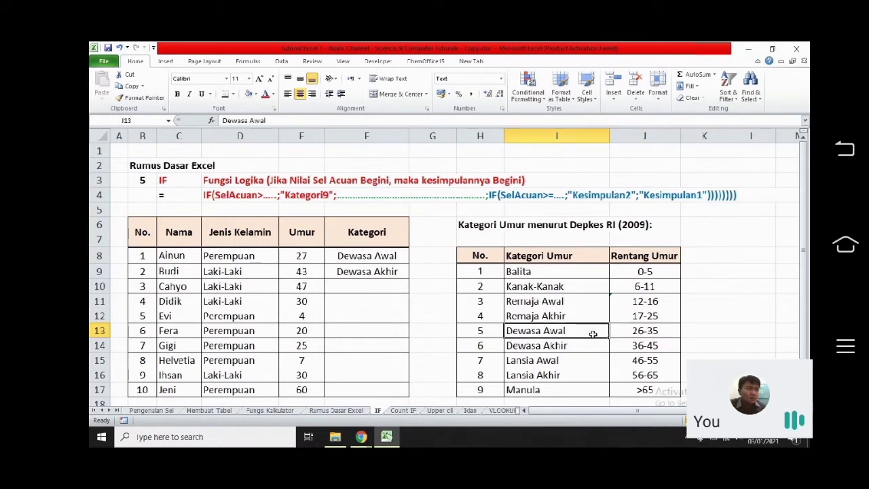
click(385, 257)
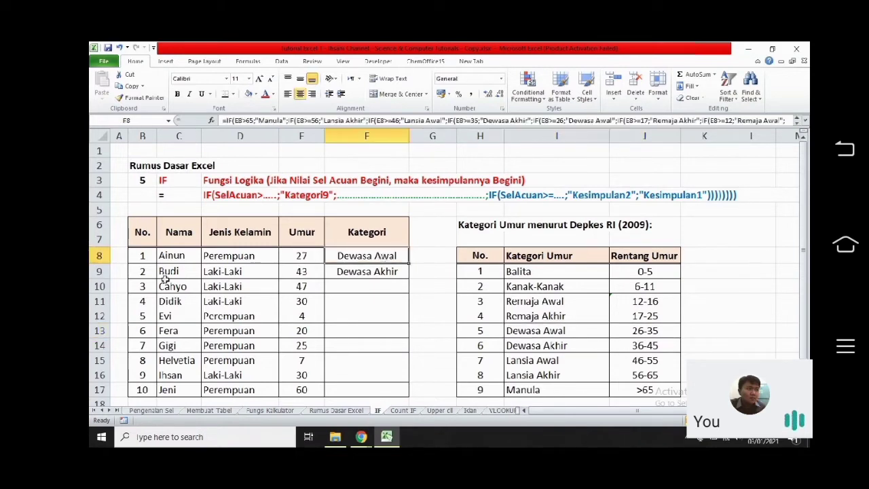
Match the age in E9 to its range and category in the Depkes RI table and compare it with F9
click(311, 277)
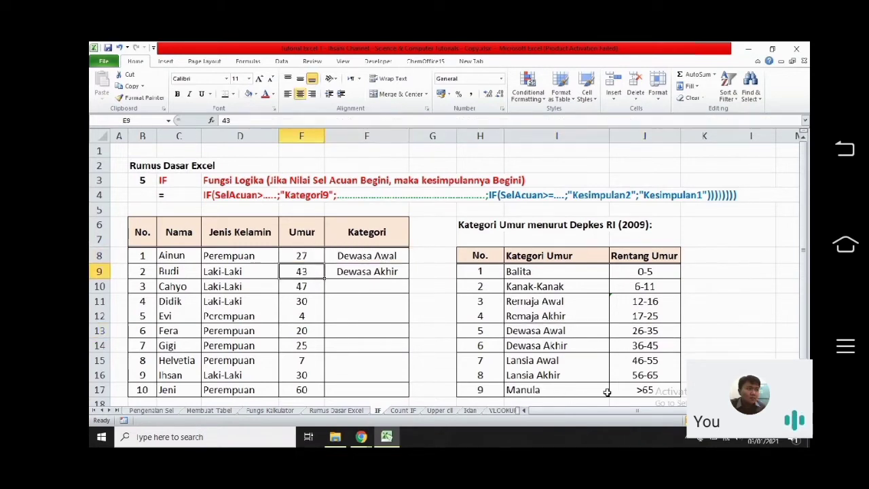
click(642, 349)
click(573, 345)
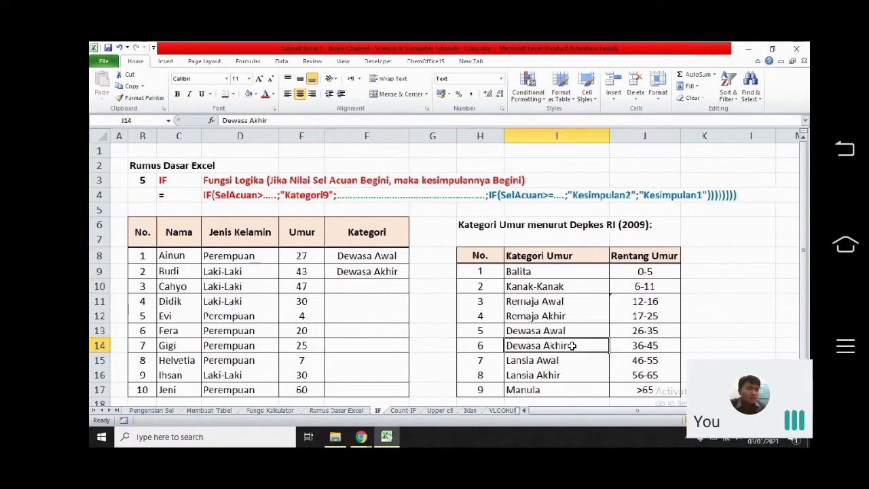
click(360, 274)
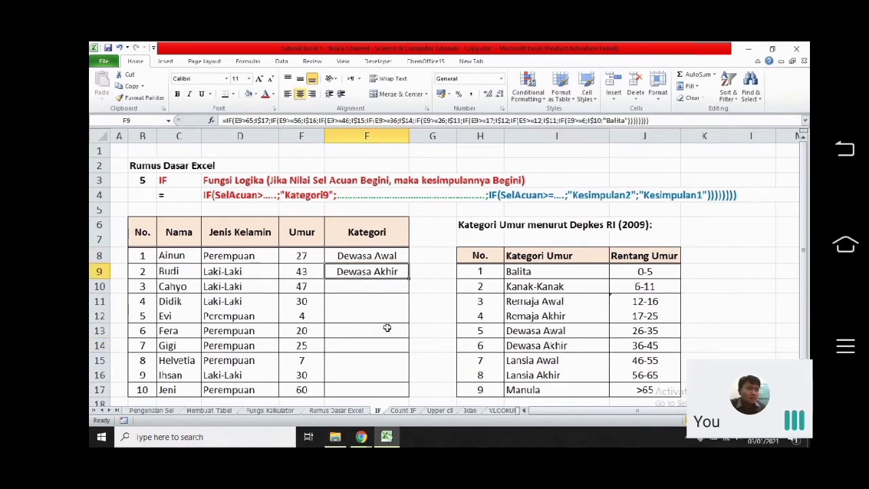
Inspect the conditions and cell references of the nested IF formula in F8 in edit mode
click(396, 256)
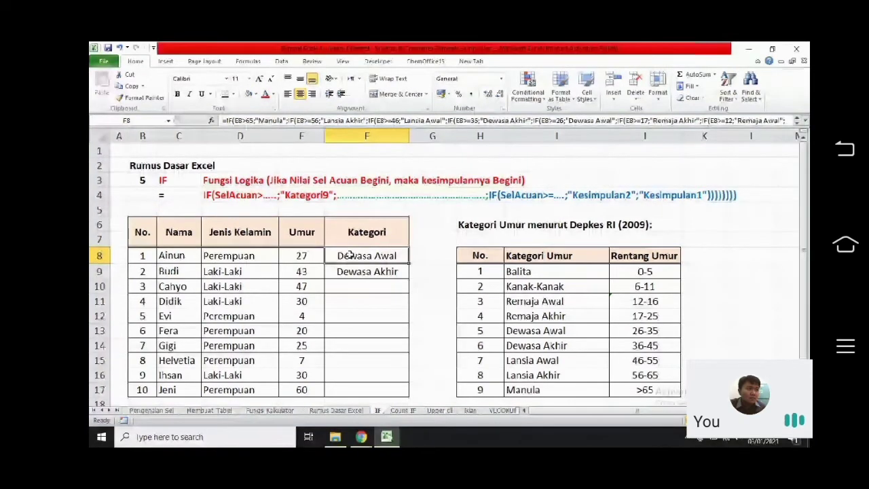
key(F2)
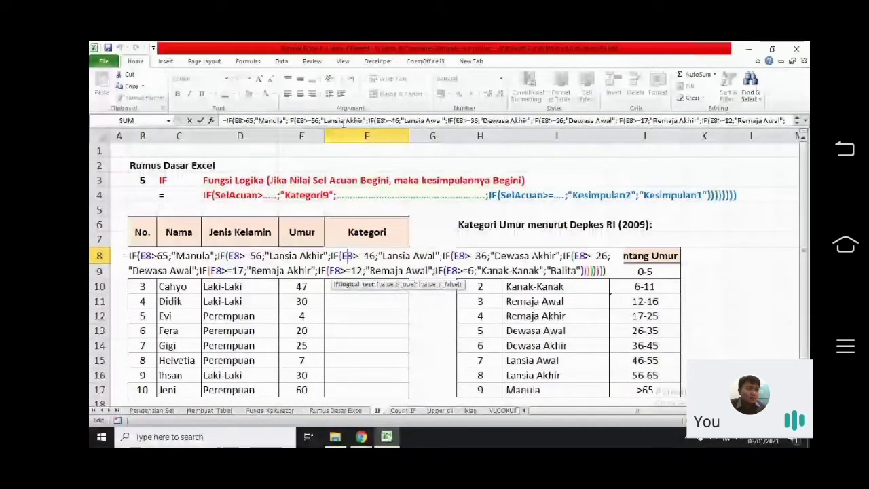
key(Return)
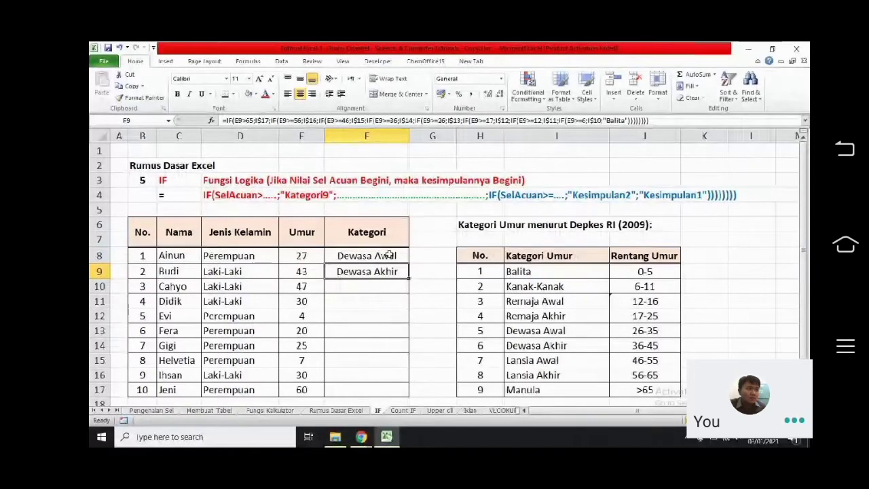
click(390, 254)
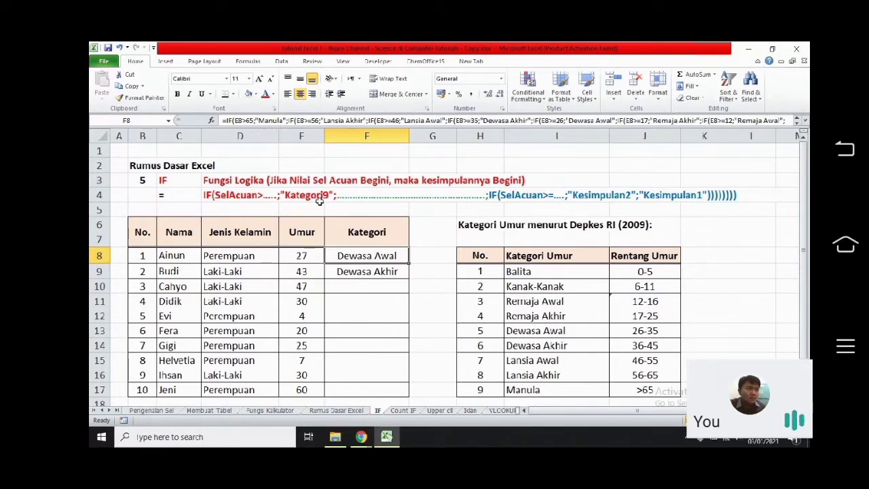
click(417, 256)
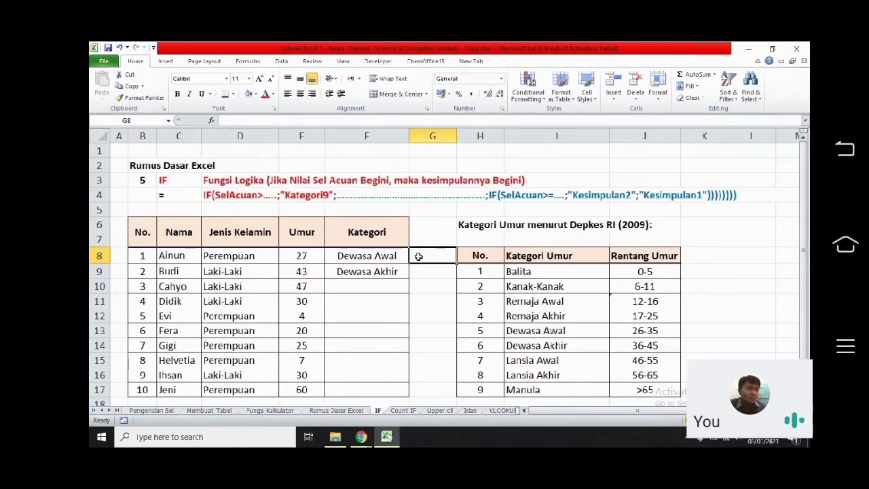
text(=I)
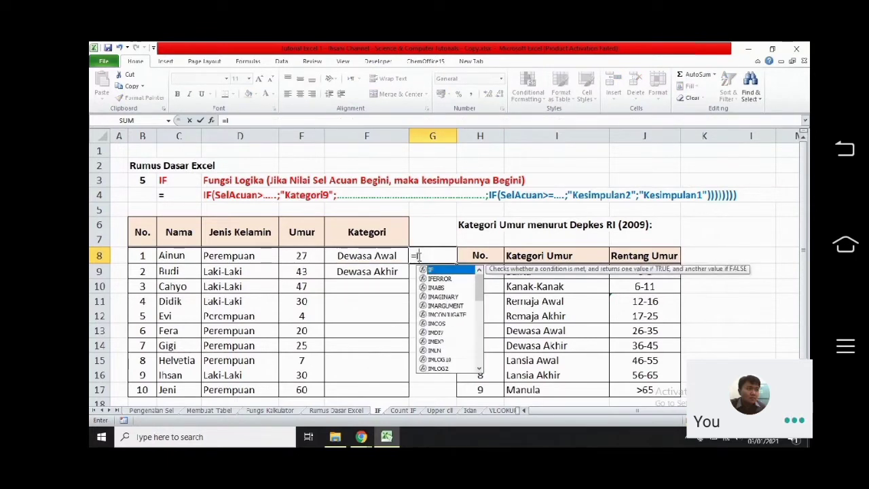
text(F()
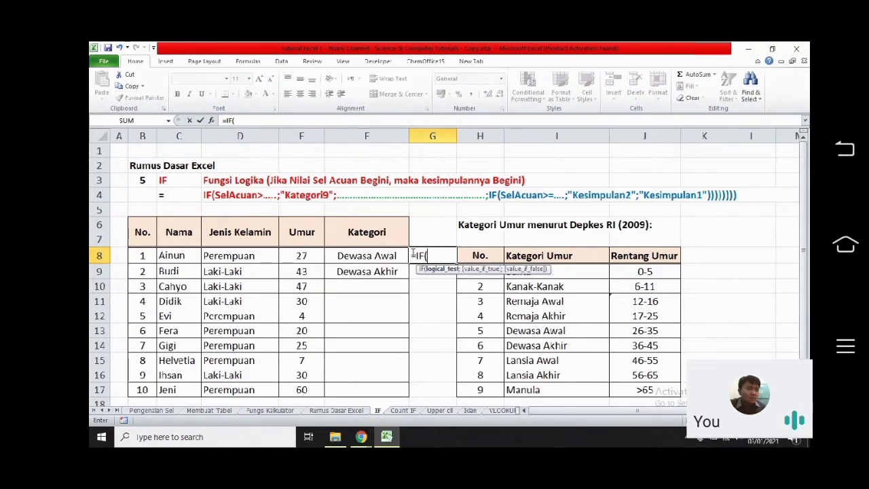
key(BackSpace)
key(BackSpace)
key(BackSpace)
key(BackSpace)
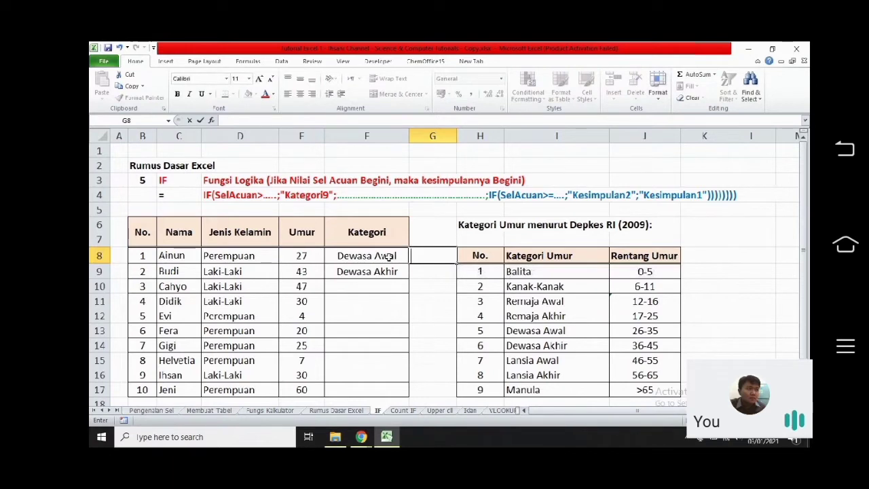
Examine the quoted "Manula" result that follows the E8>65 condition in the nested IF formula of F8
click(391, 256)
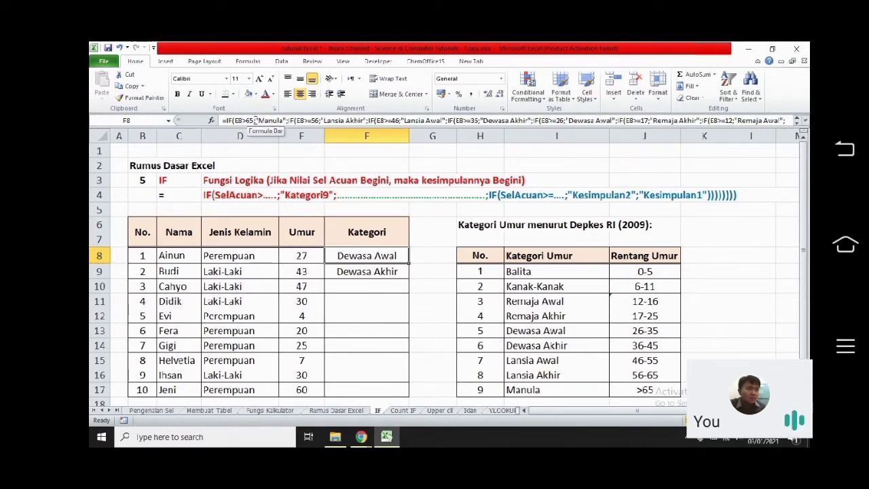
drag(255, 120, 286, 120)
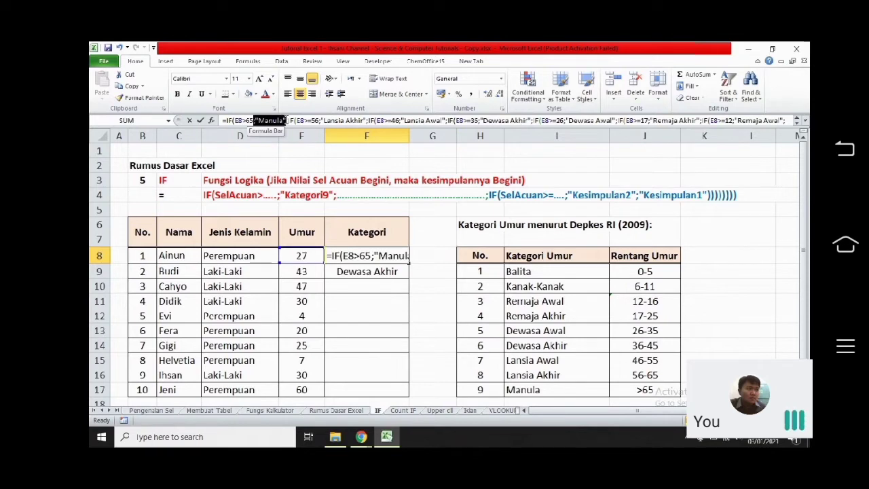
click(286, 120)
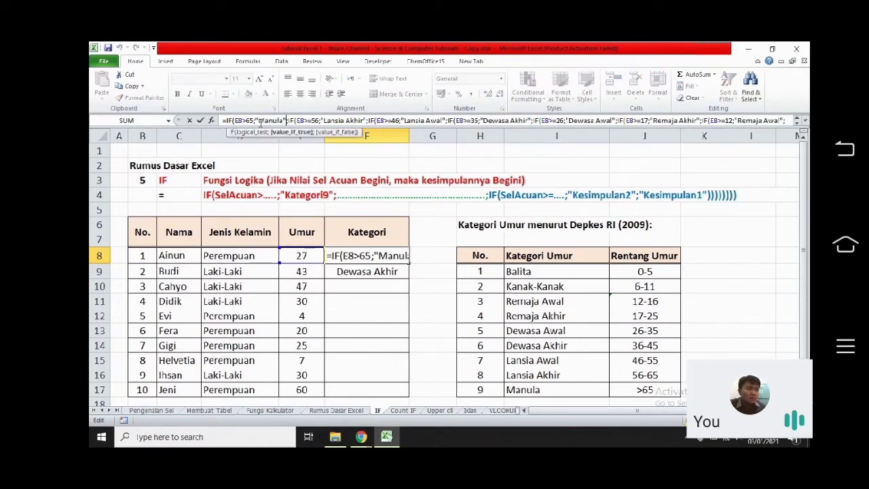
drag(256, 120, 286, 120)
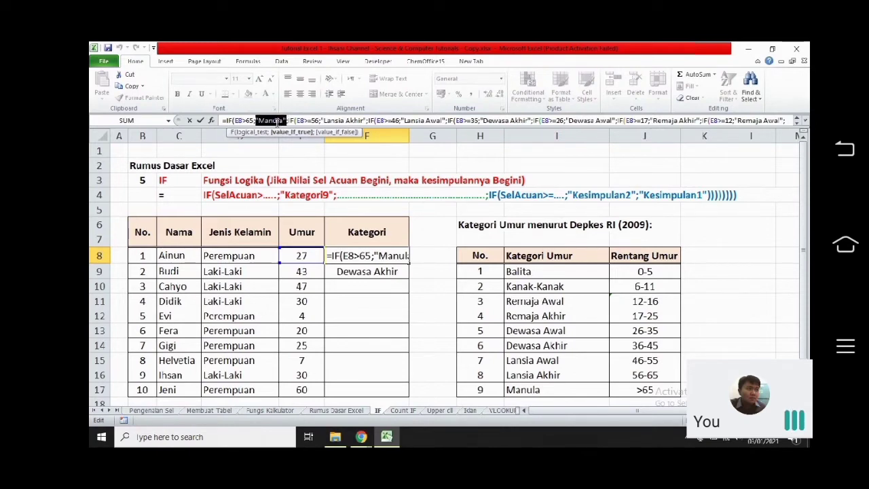
Examine the "Manula" result and the start of the second IF in cell F8's nested formula
click(284, 120)
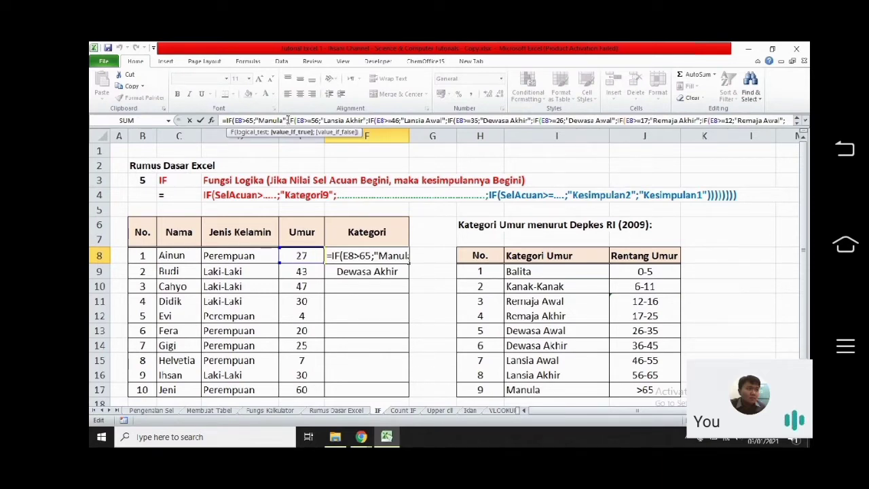
key(ctrl+shift+Left)
click(289, 120)
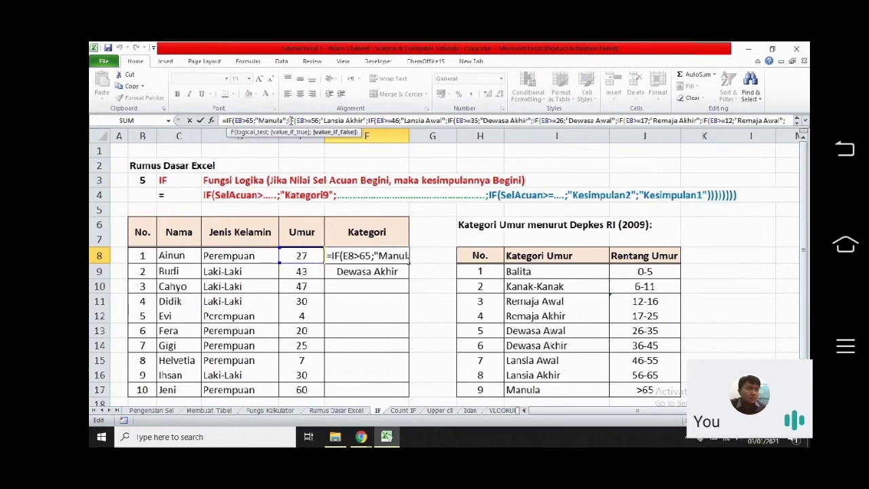
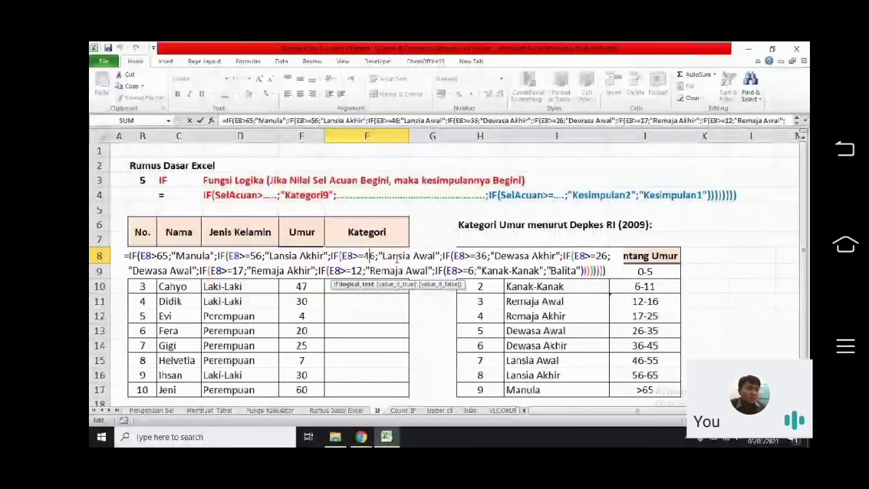
Examine the closing parentheses and the opening bracket of each nested IF in the F8 formula
drag(579, 271, 607, 271)
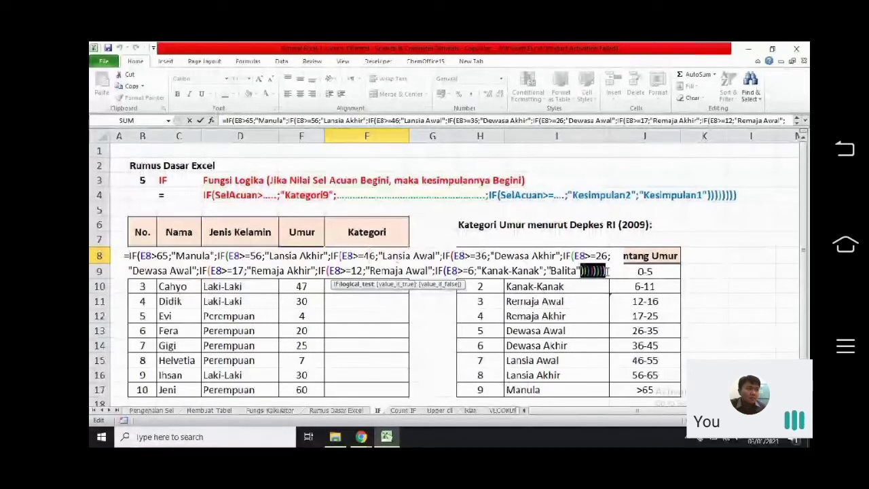
click(133, 255)
click(227, 256)
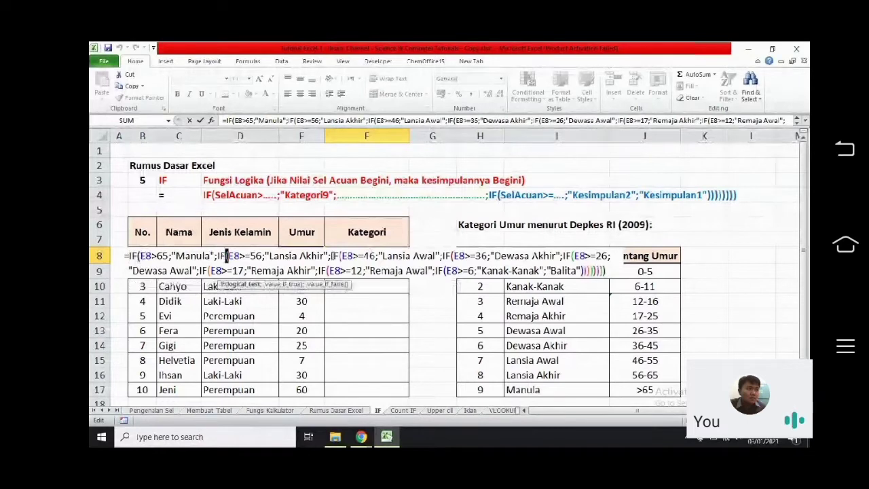
click(337, 255)
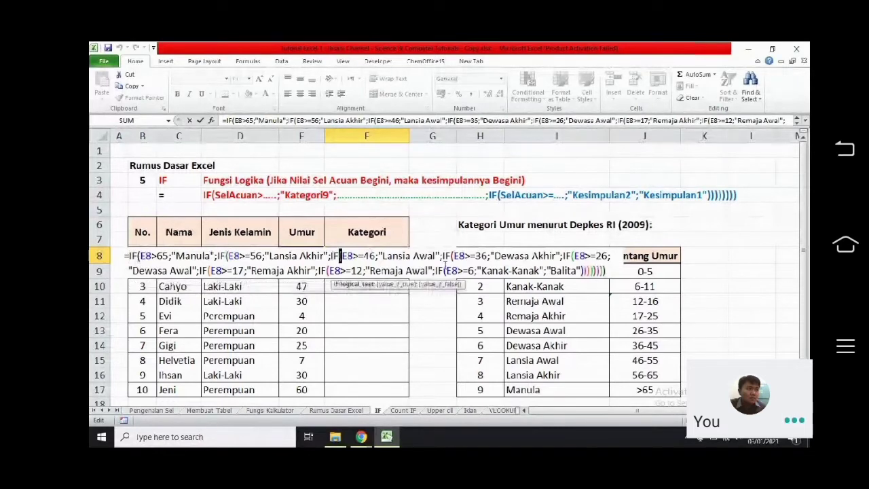
click(451, 255)
click(573, 255)
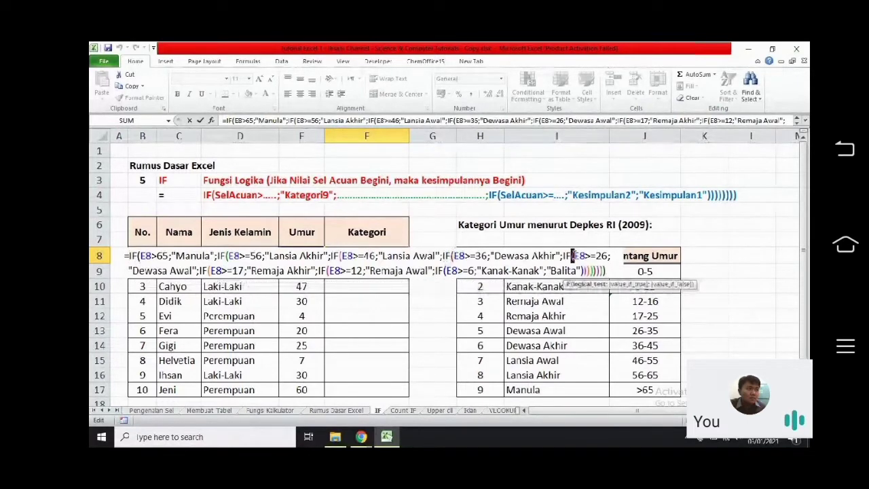
click(209, 271)
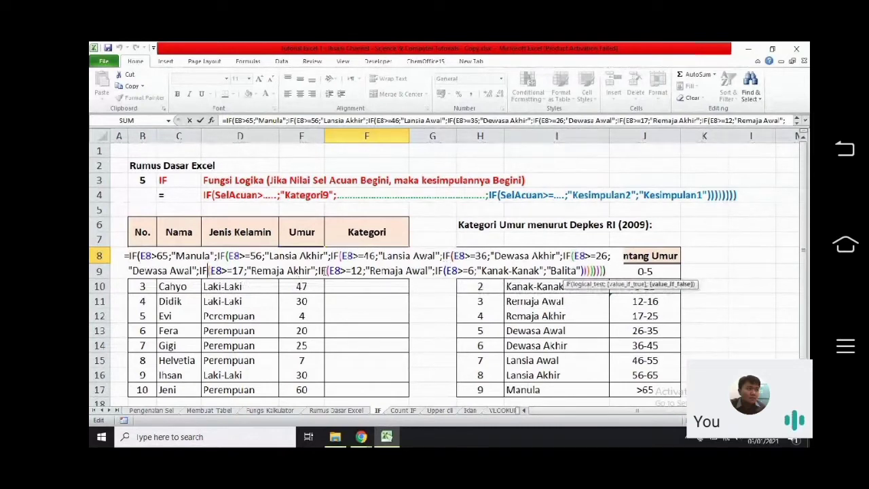
click(328, 271)
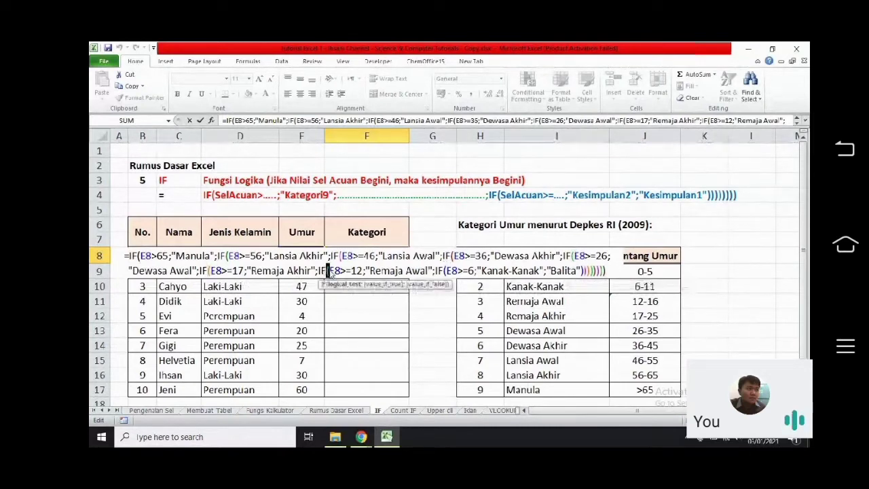
click(446, 271)
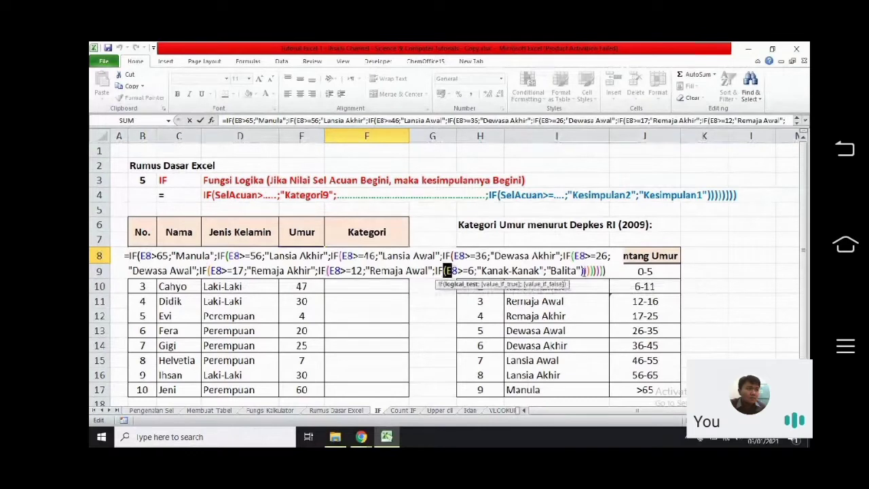
Match the closing parentheses at the end of the F8 formula to their IF functions and finish editing the cell
click(598, 271)
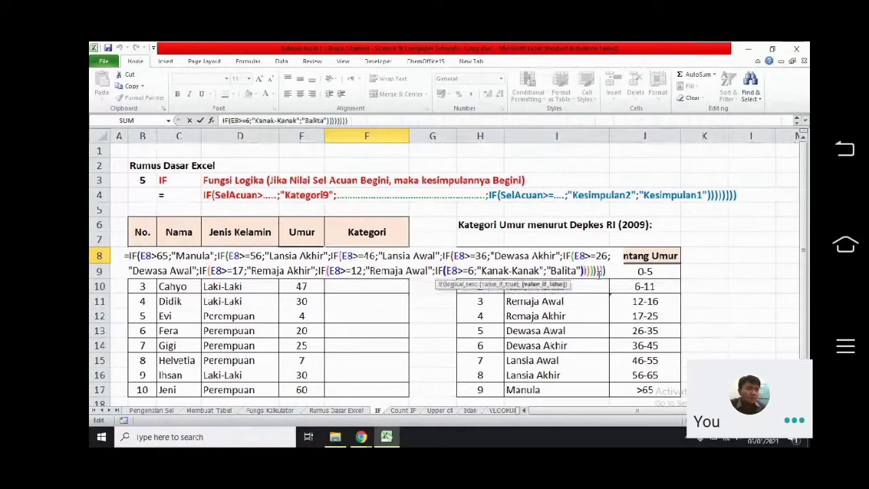
key(Left)
key(Left)
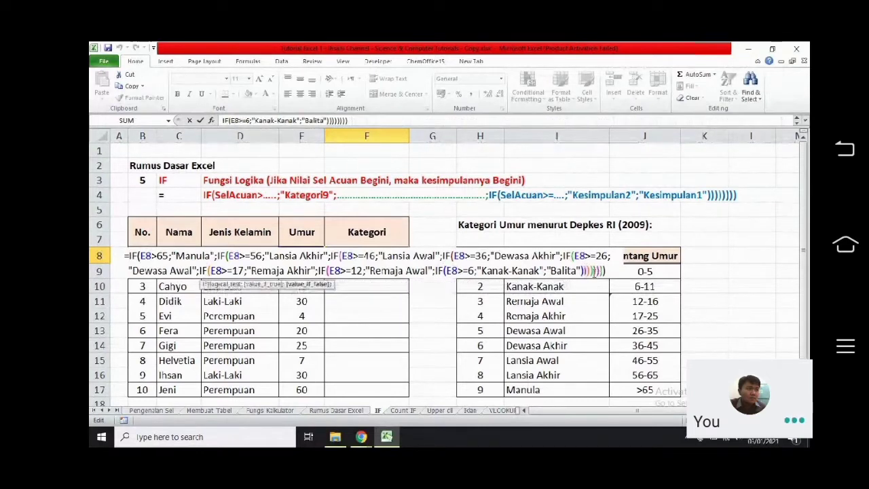
key(Right)
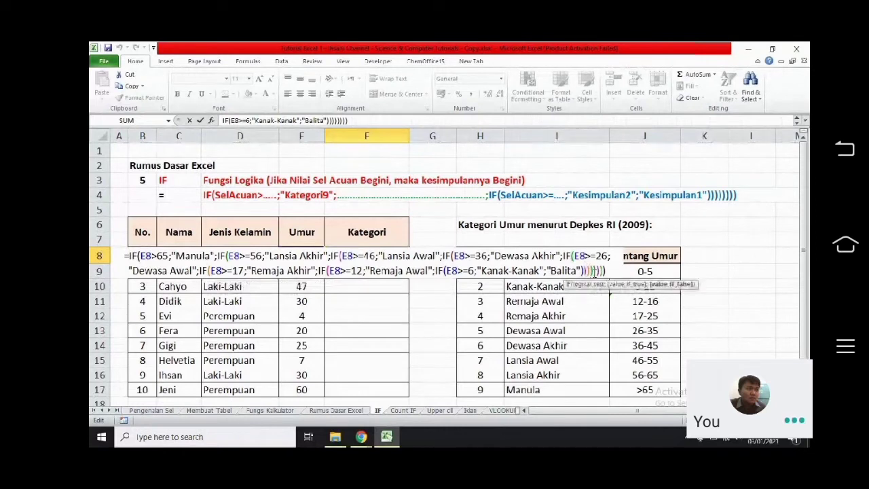
key(Right)
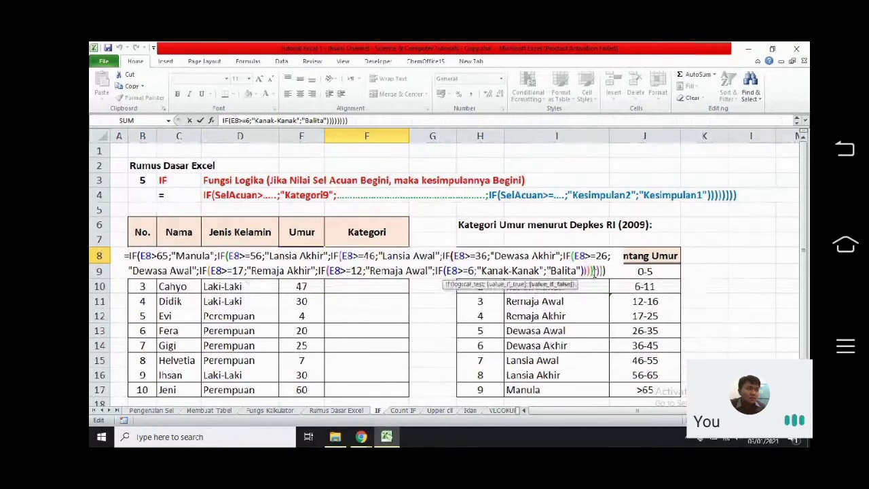
key(Left)
key(Left)
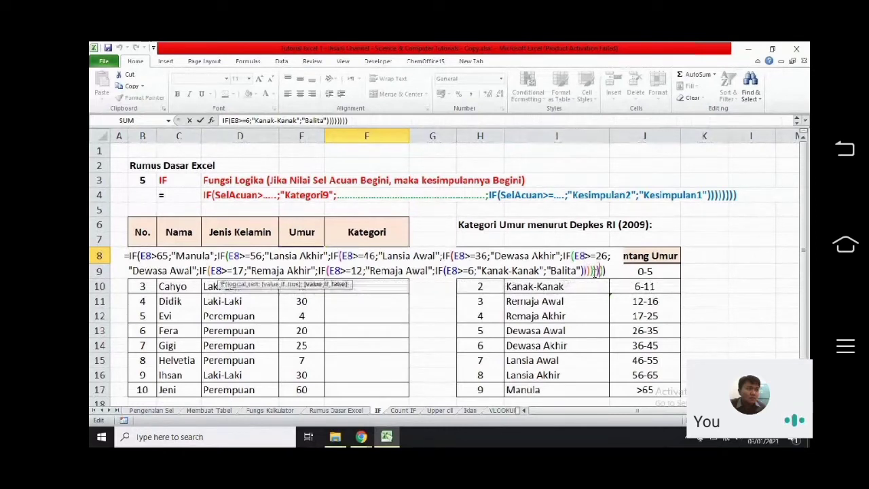
key(Left)
key(End)
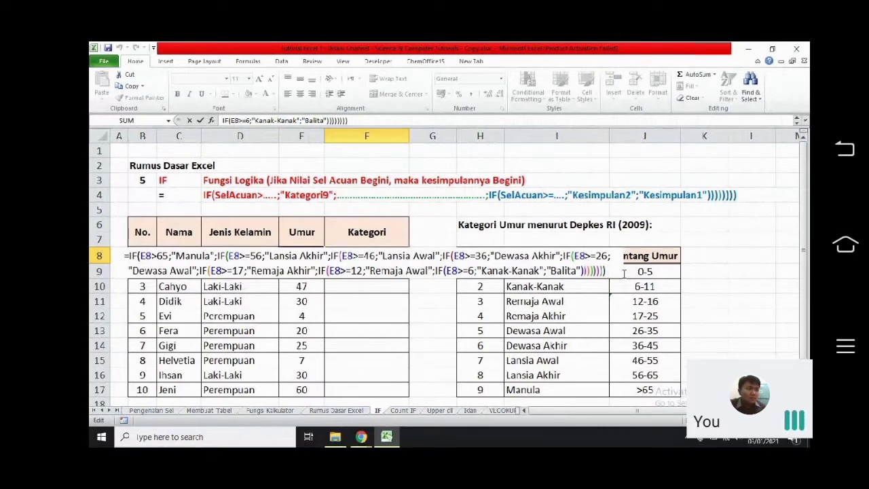
key(Return)
Fill the age-category formula from F8 down the Kategori column to F17
click(393, 244)
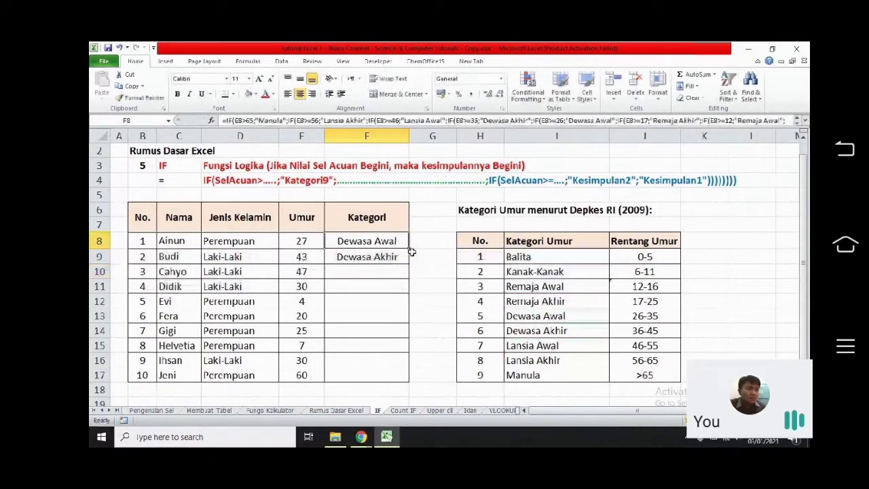
click(372, 256)
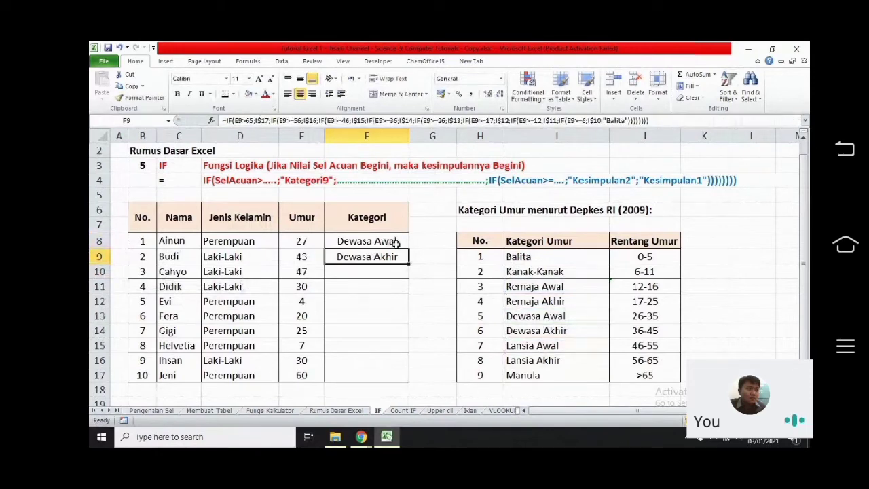
double_click(397, 244)
key(Escape)
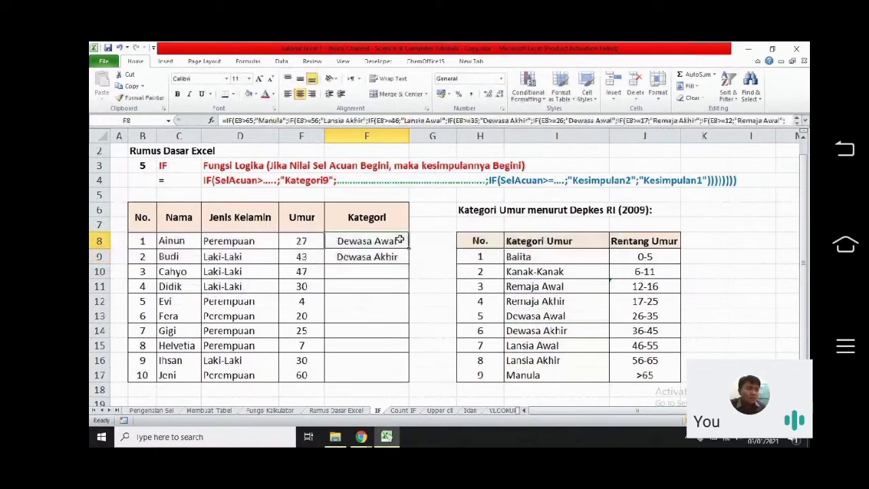
drag(410, 248, 392, 379)
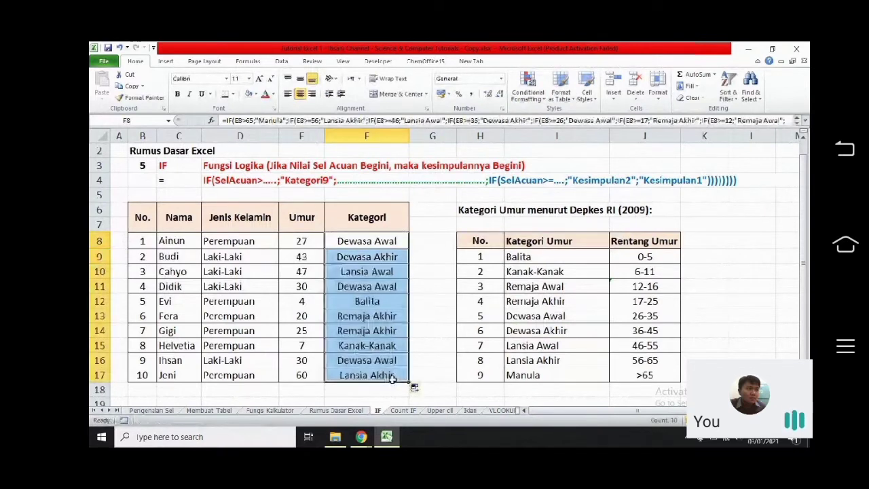
Compare the categories in rows 9 and 12 with the matching Dewasa Akhir and Balita ranges in the reference table
click(302, 257)
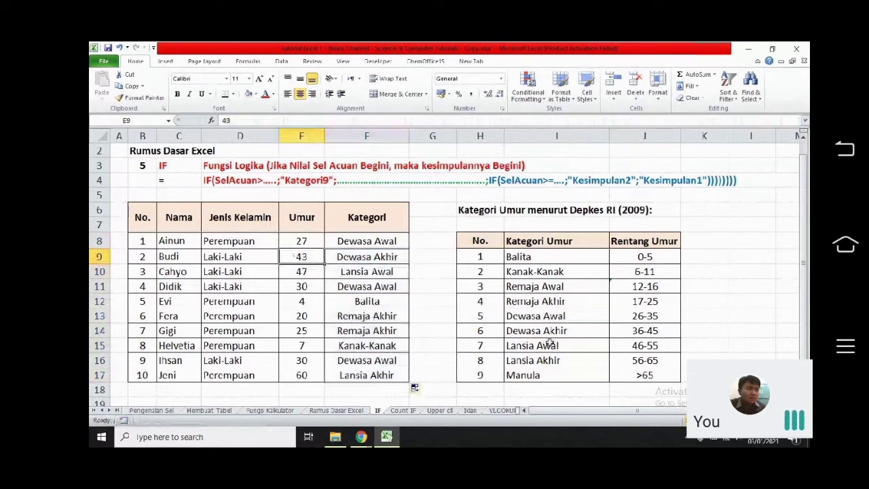
click(645, 331)
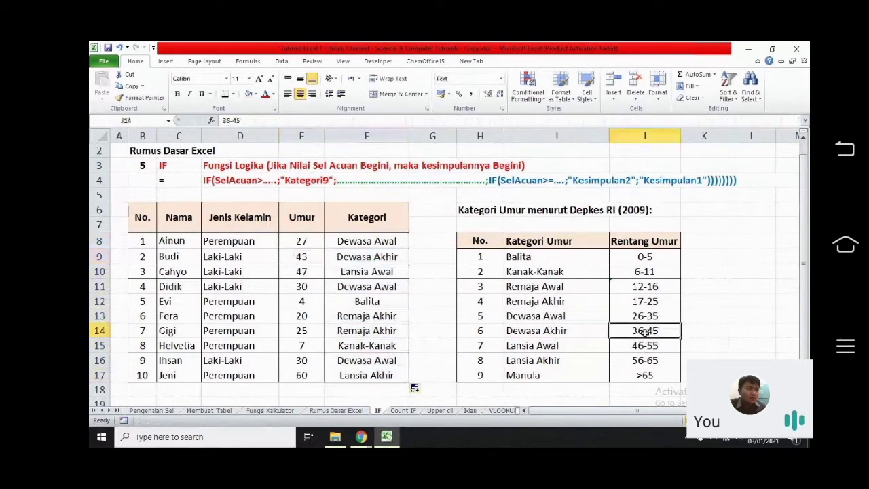
click(590, 333)
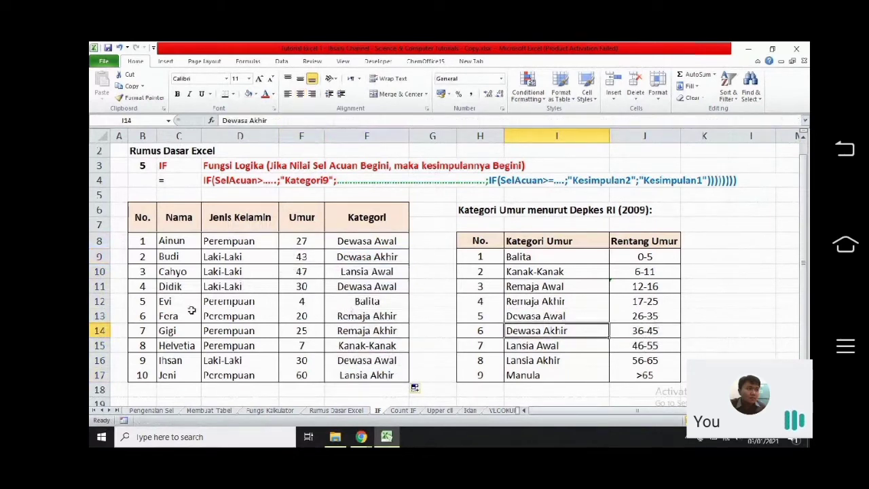
click(307, 300)
click(362, 305)
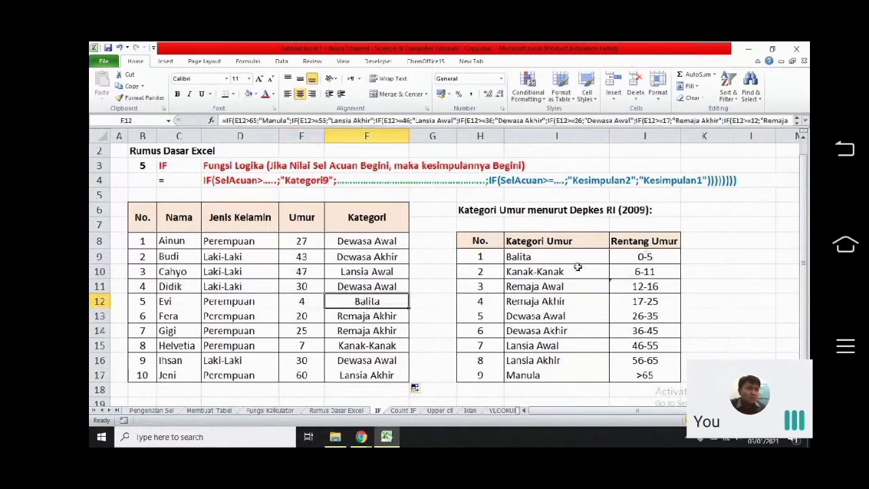
click(650, 256)
double_click(650, 255)
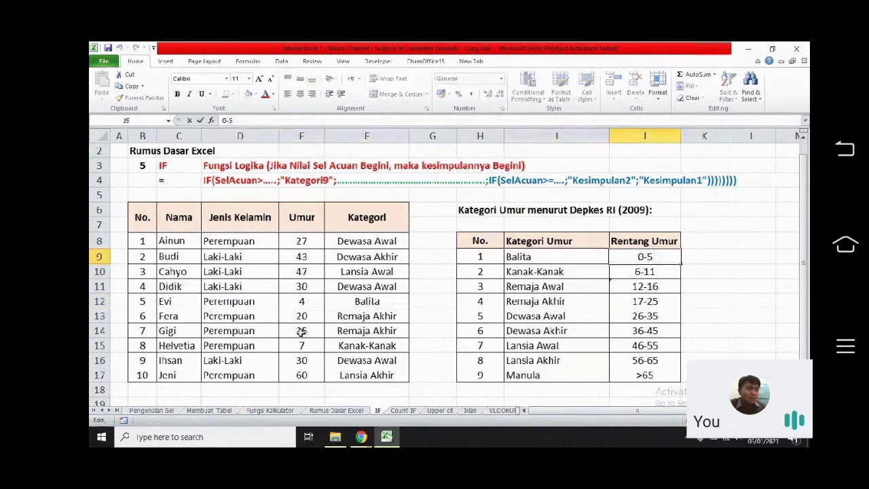
Compare the age and category in row 17 with the Lansia Akhir range in the reference table
click(300, 376)
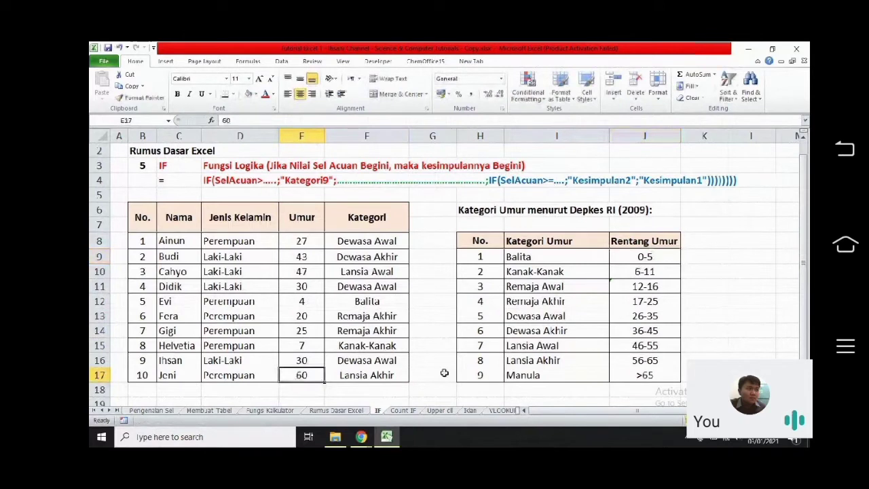
click(386, 377)
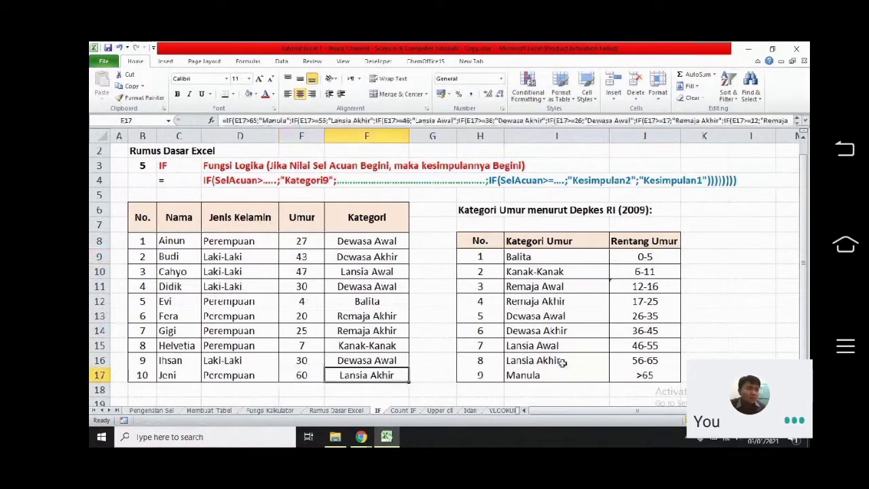
click(550, 362)
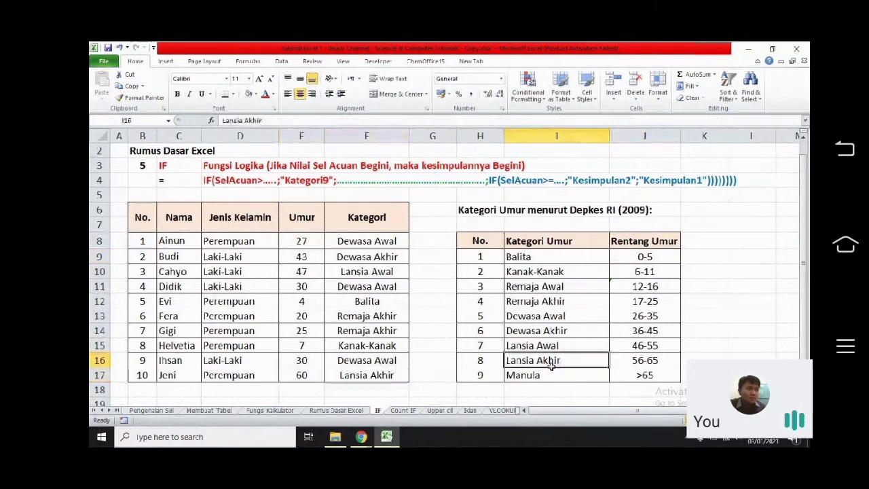
click(662, 362)
double_click(662, 362)
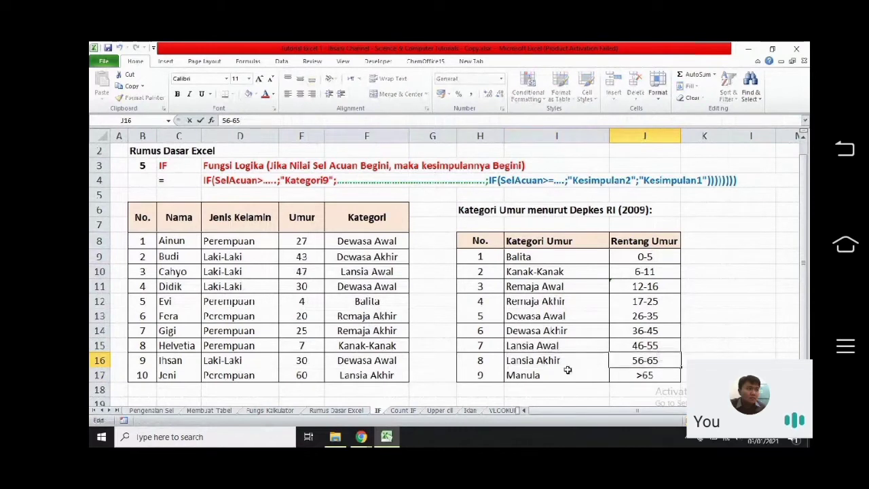
click(551, 362)
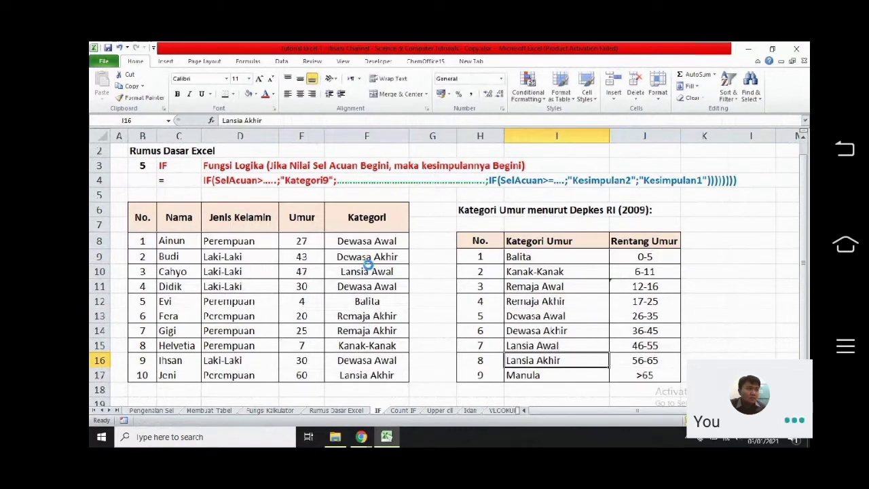
Undo the fill of the Kategori column formula
key(Right)
key(ctrl+z)
key(ctrl+z)
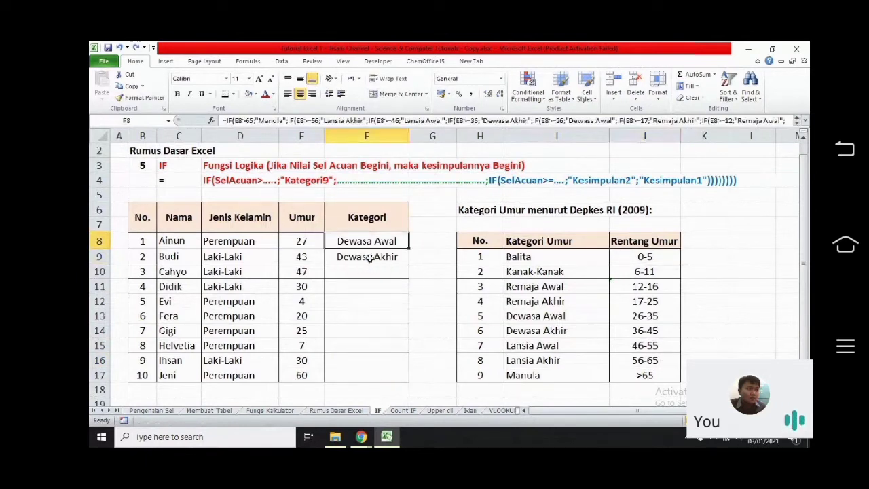
Open the category formula in F9 and examine the row number in its first category reference, I$17
click(369, 258)
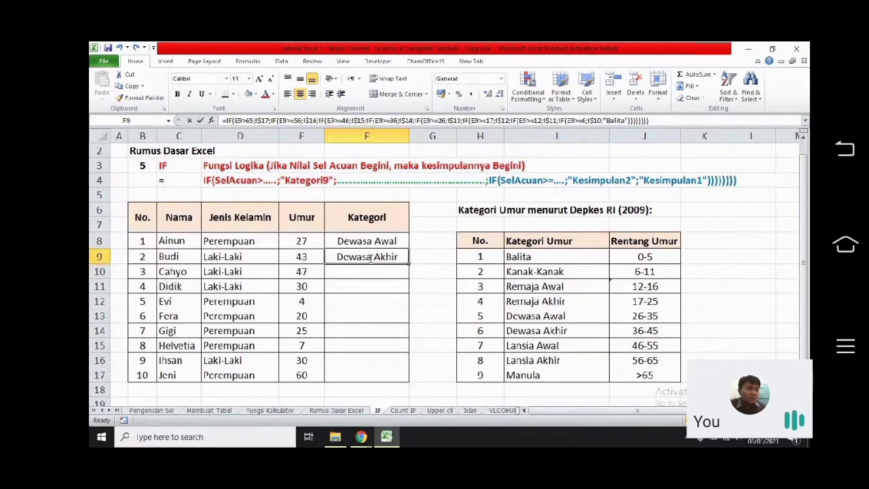
double_click(368, 258)
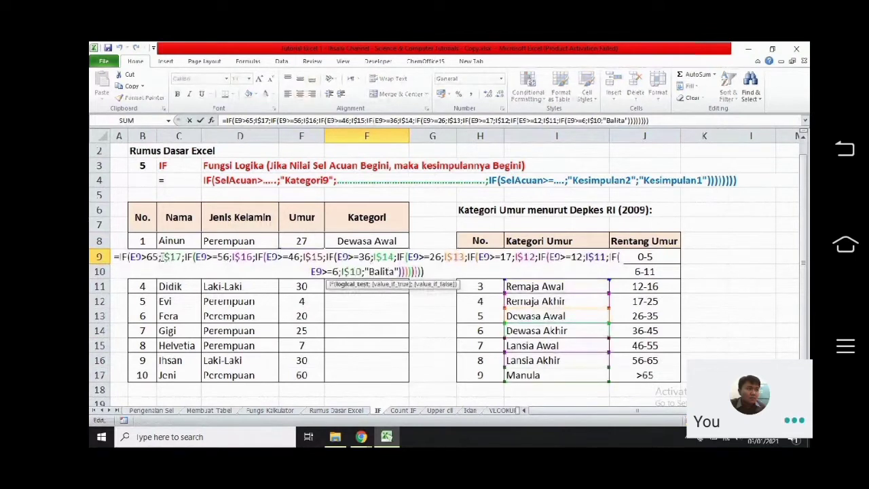
drag(161, 256, 182, 257)
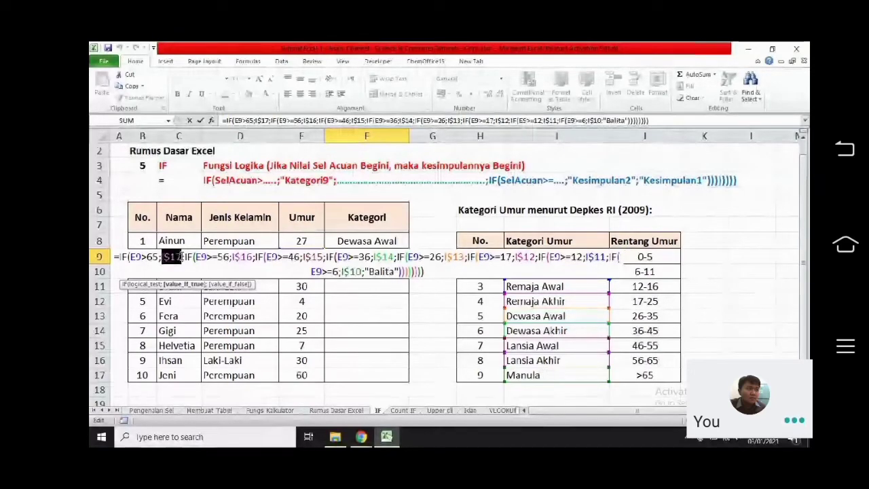
click(161, 257)
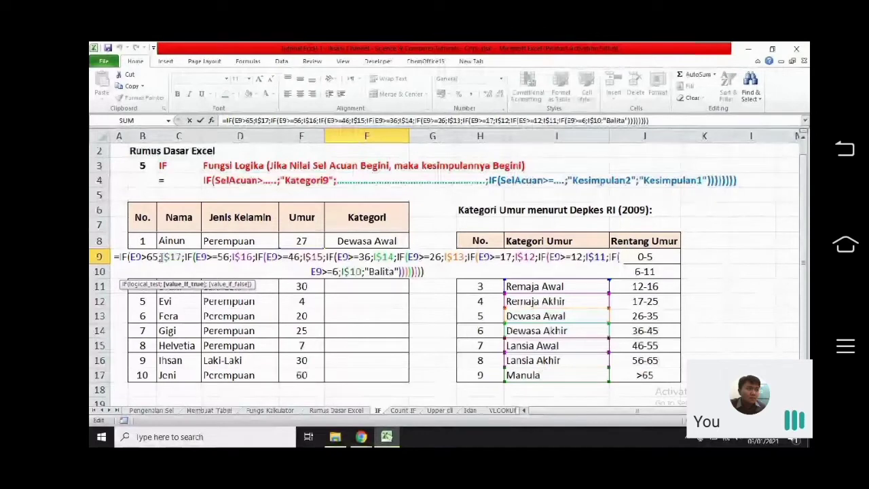
key(Right)
key(Right)
key(shift+Right)
key(shift+Right)
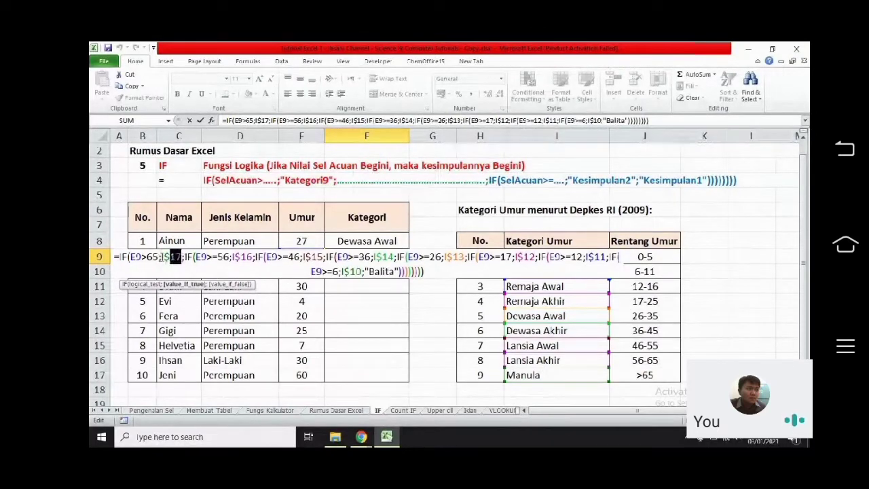
double_click(178, 256)
click(170, 257)
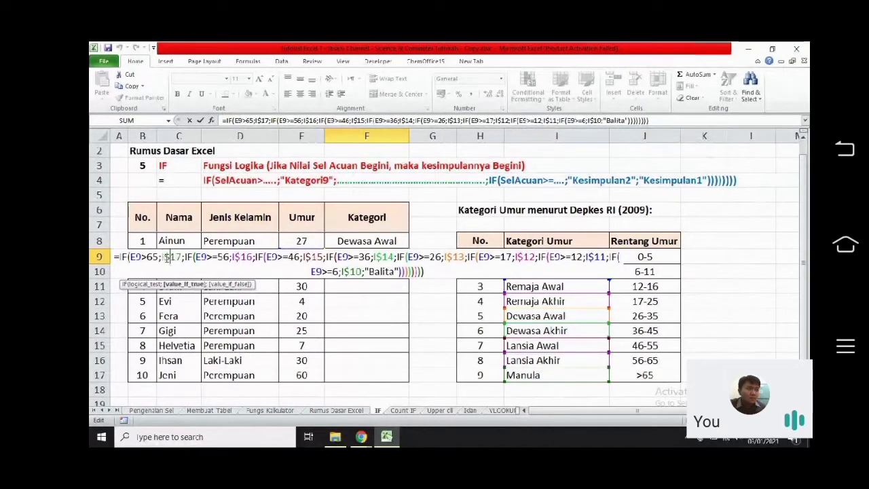
Examine the column letter and dollar sign of the I$17 reference in F9, leaving the formula unchanged
drag(163, 256, 170, 257)
click(171, 256)
drag(163, 257, 182, 258)
click(161, 257)
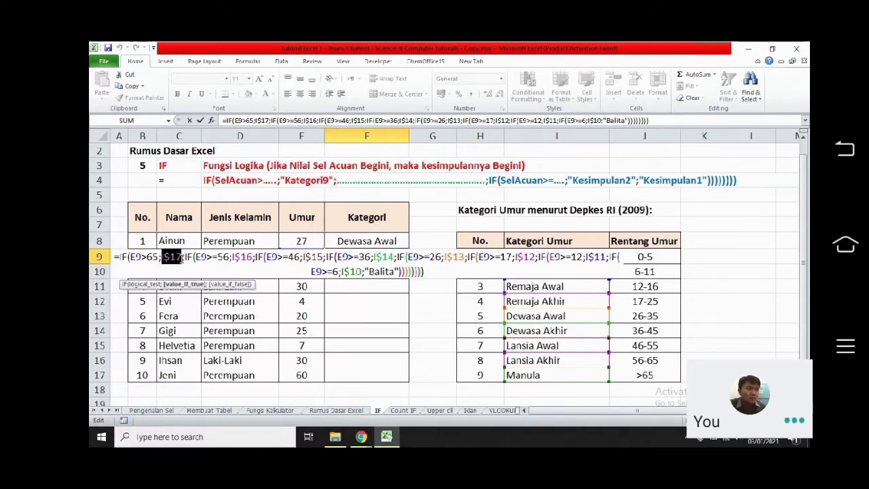
click(163, 257)
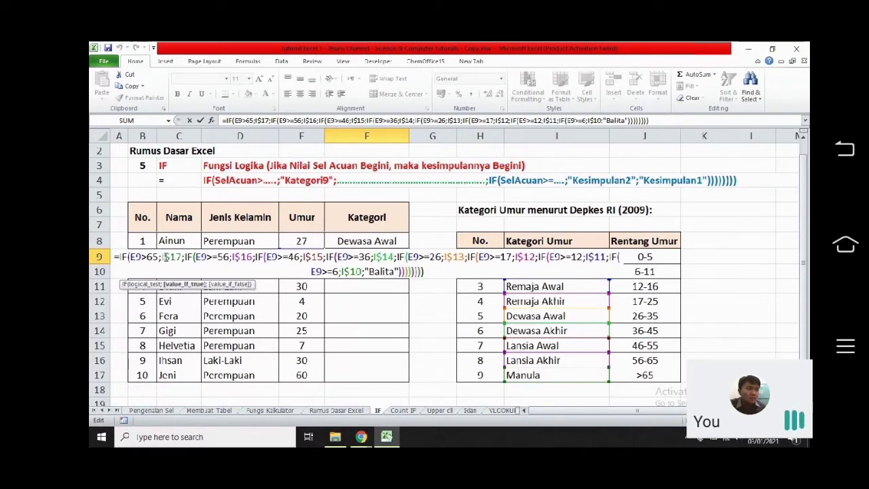
drag(163, 257, 171, 257)
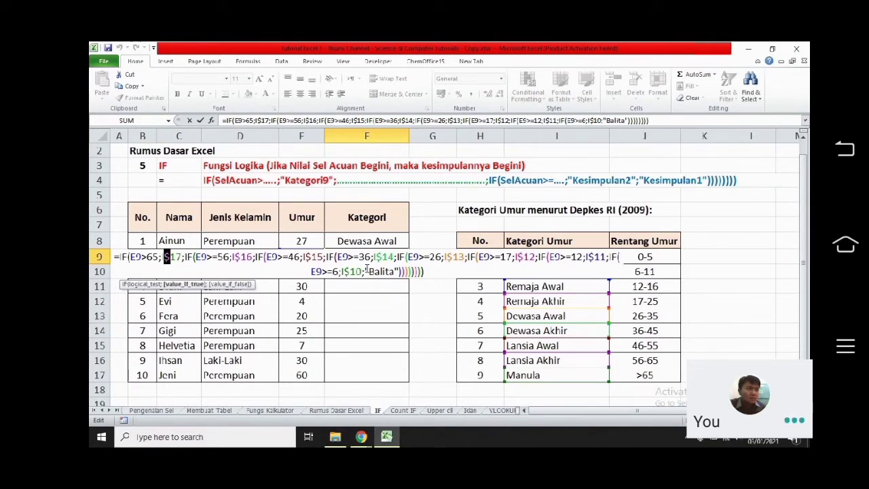
key(Escape)
key(F2)
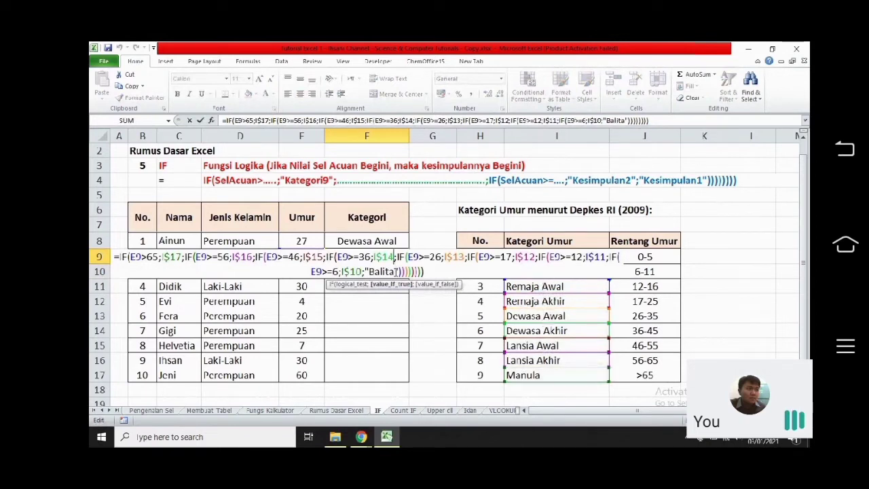
key(ctrl+Return)
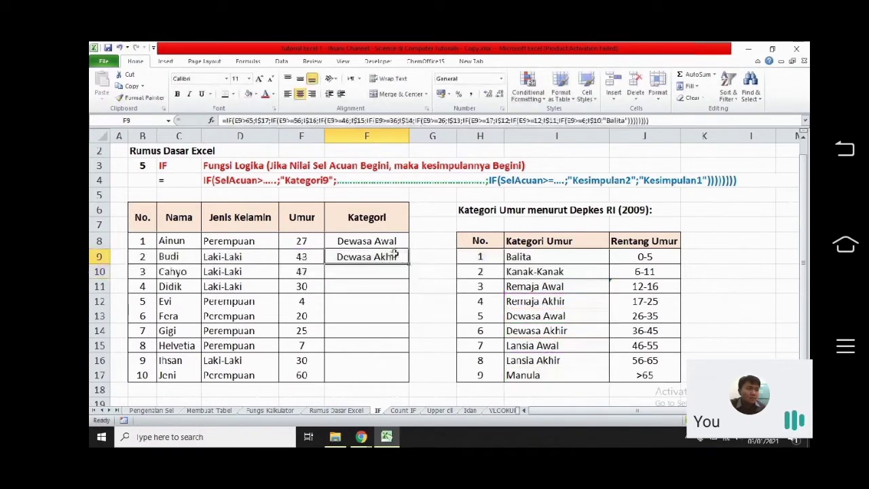
Change the I$17 reference in F9 to the relative reference I17 and fill the formula down to F17
mouse_move(405, 266)
mouse_down()
mouse_move(410, 379)
mouse_move(416, 265)
mouse_move(407, 374)
mouse_move(407, 258)
mouse_move(397, 257)
mouse_up()
double_click(397, 257)
click(166, 257)
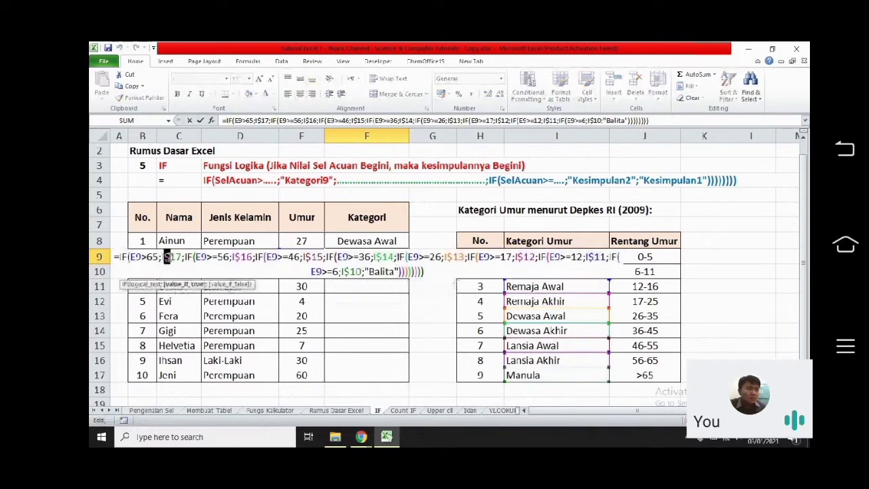
text(I)
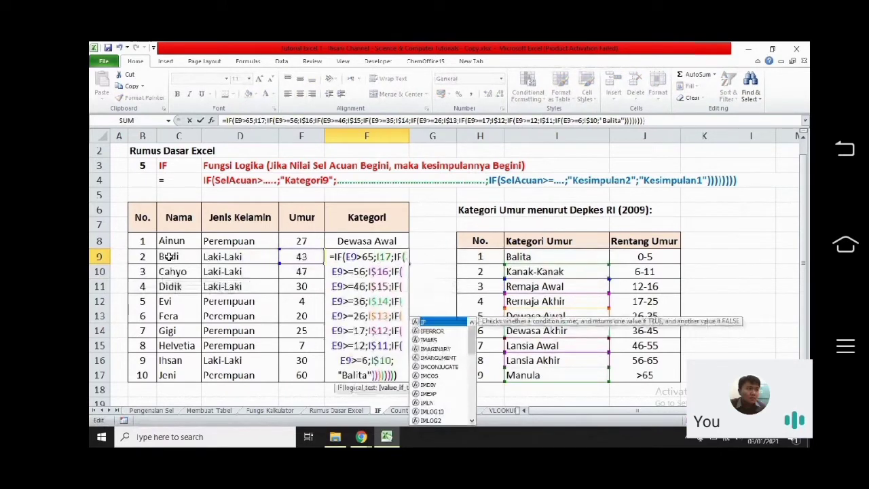
key(Return)
click(398, 261)
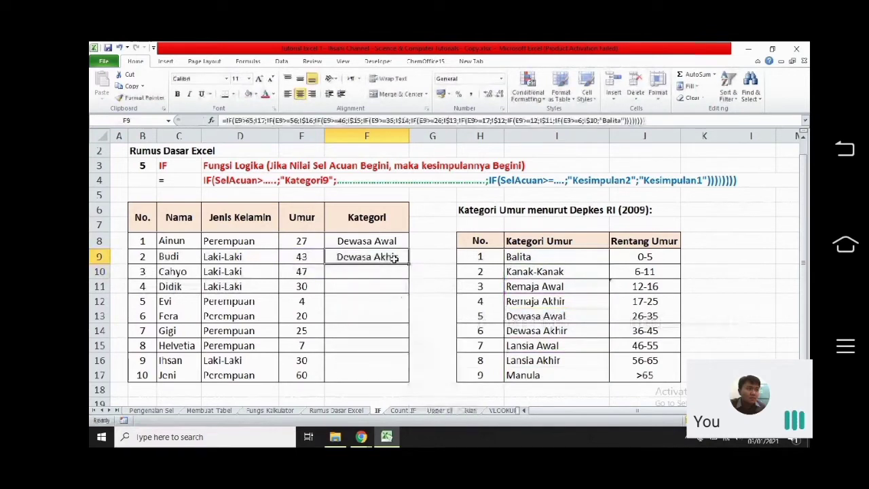
drag(410, 264, 401, 377)
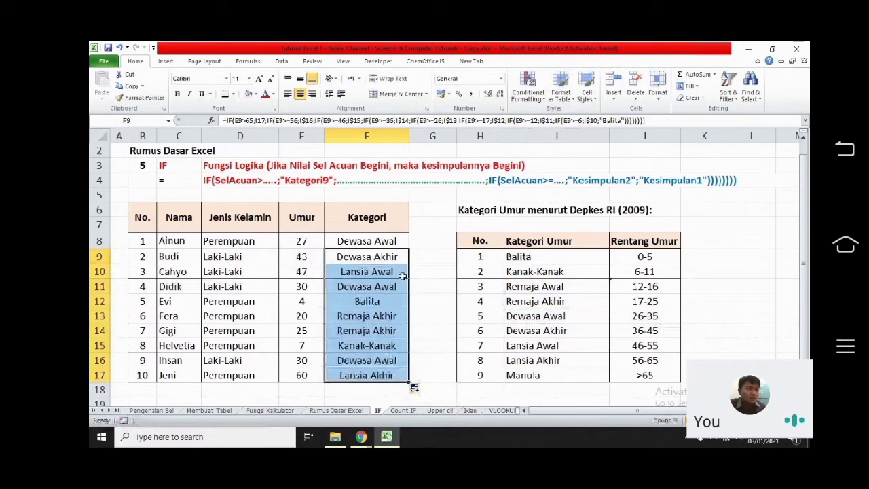
Examine where the first category reference points in the filled formulas of F10 and F11
double_click(403, 276)
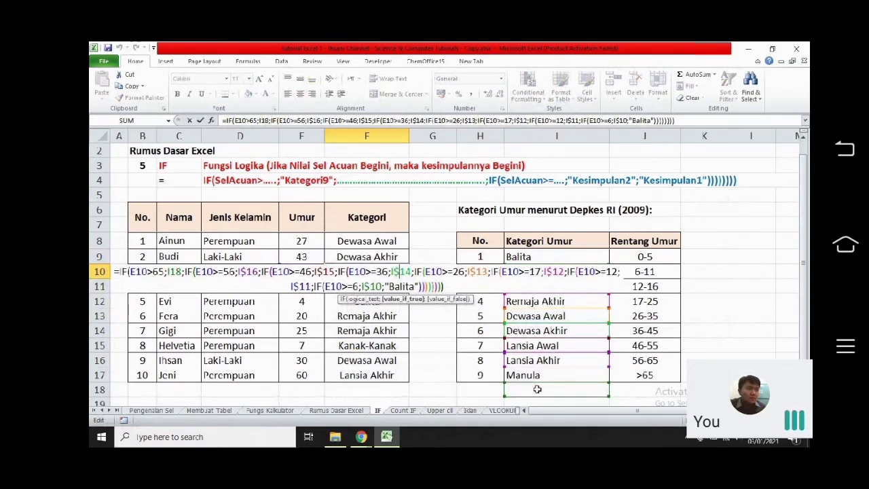
key(Return)
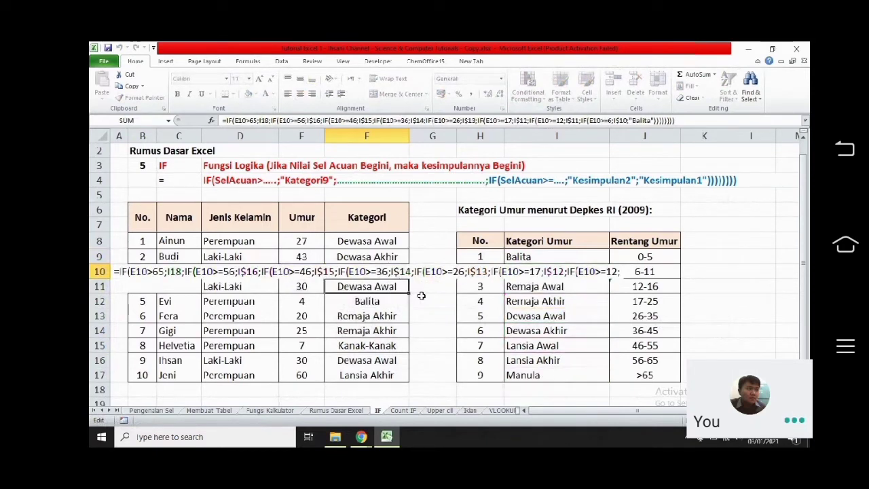
double_click(376, 289)
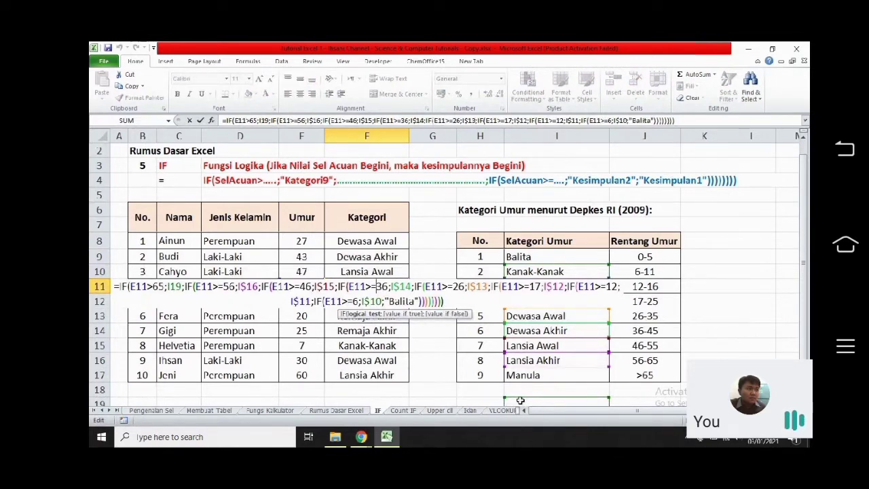
key(Return)
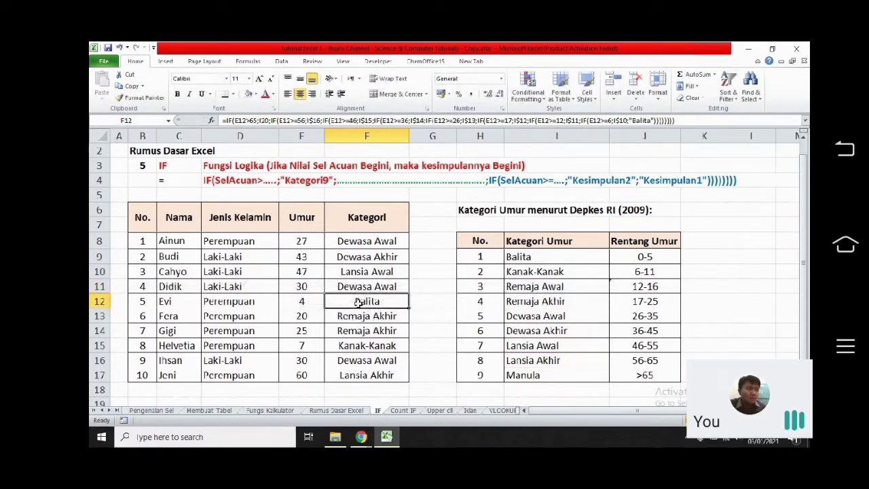
Lock the row of the I17 reference in F9 as I$17 and fill the formula down to F17
click(362, 262)
double_click(362, 261)
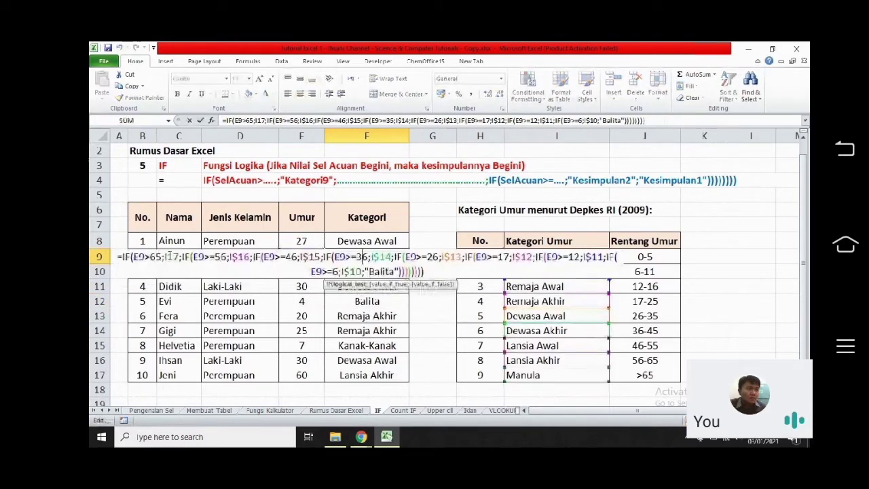
click(167, 257)
click(195, 257)
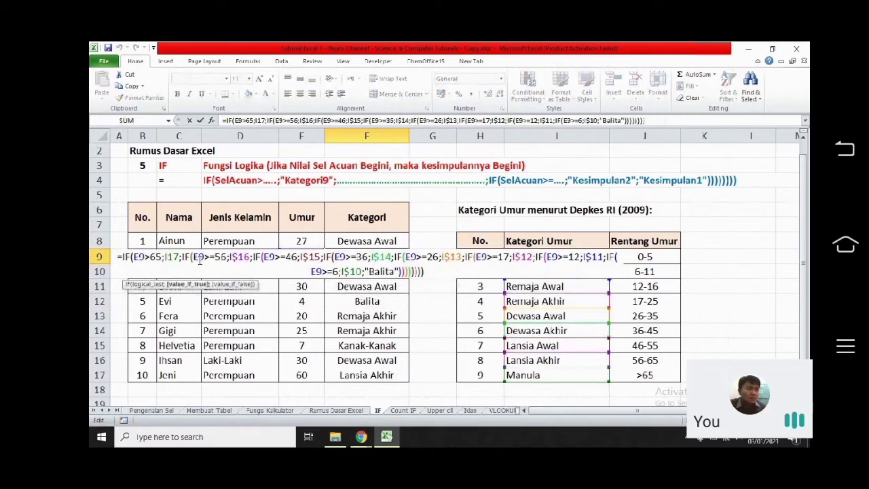
text($)
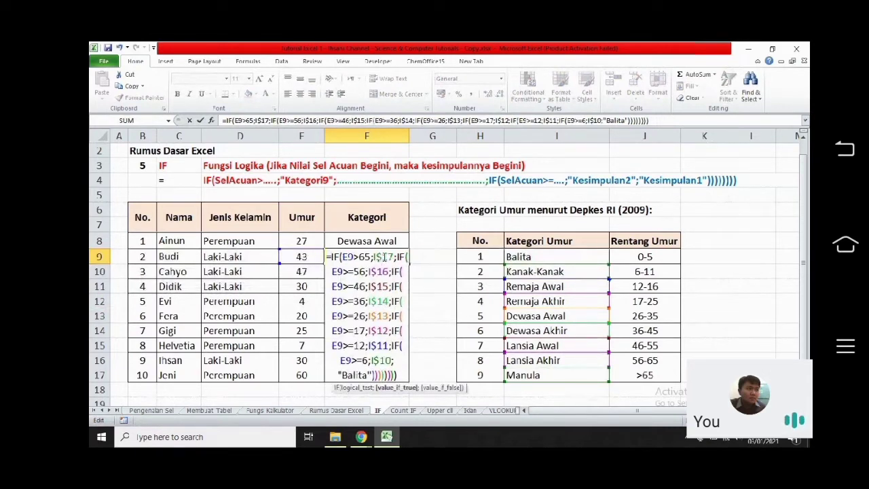
key(ctrl+Return)
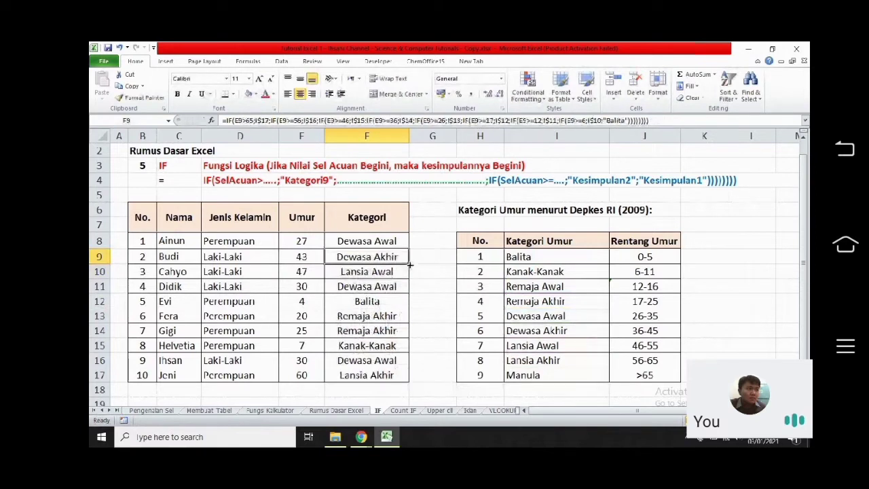
drag(410, 265, 399, 378)
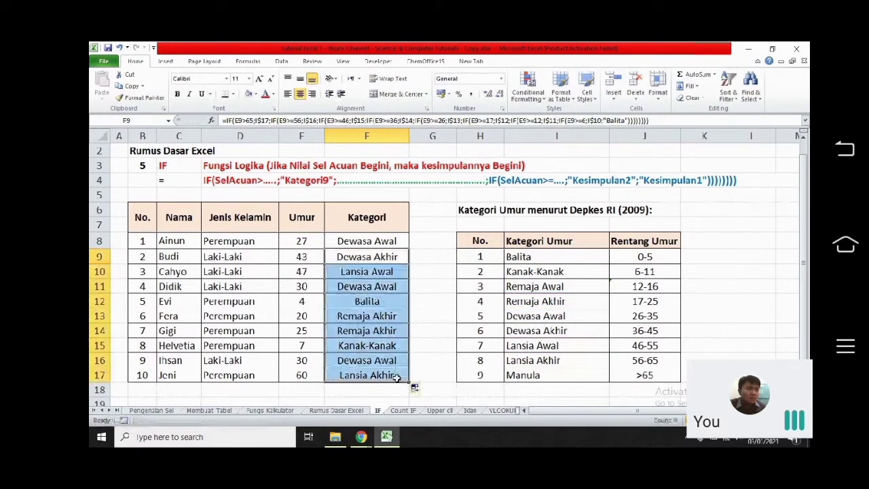
Check the row-locked category references in the formulas of F9, F10, F11 and F17
double_click(394, 259)
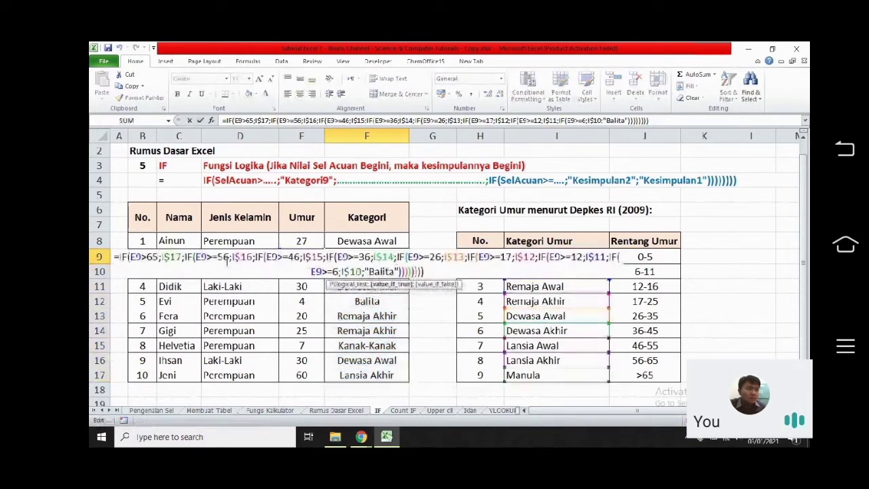
key(Return)
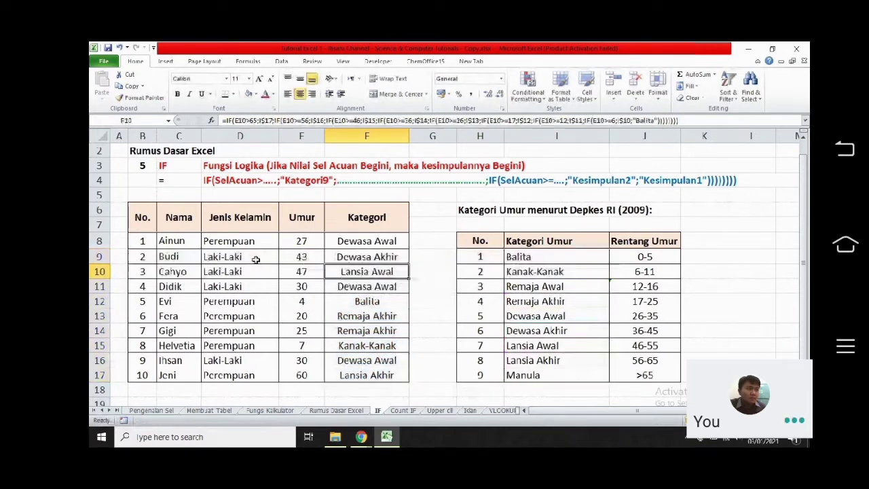
key(F2)
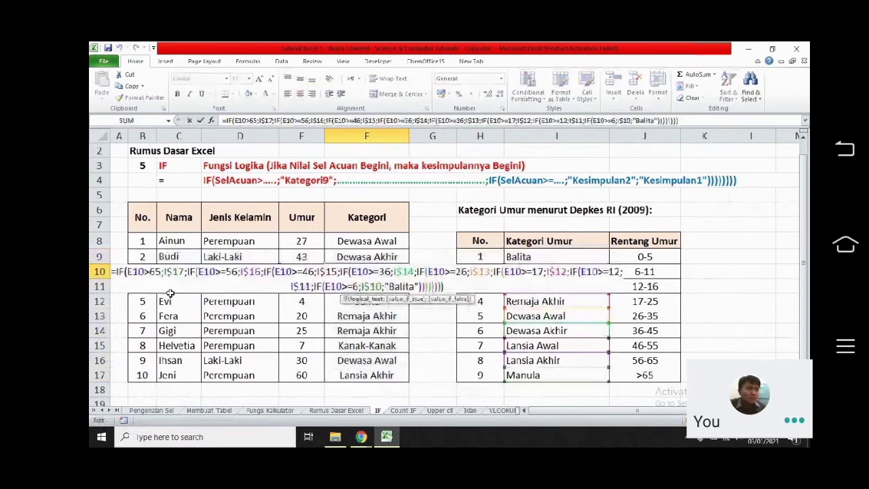
key(Return)
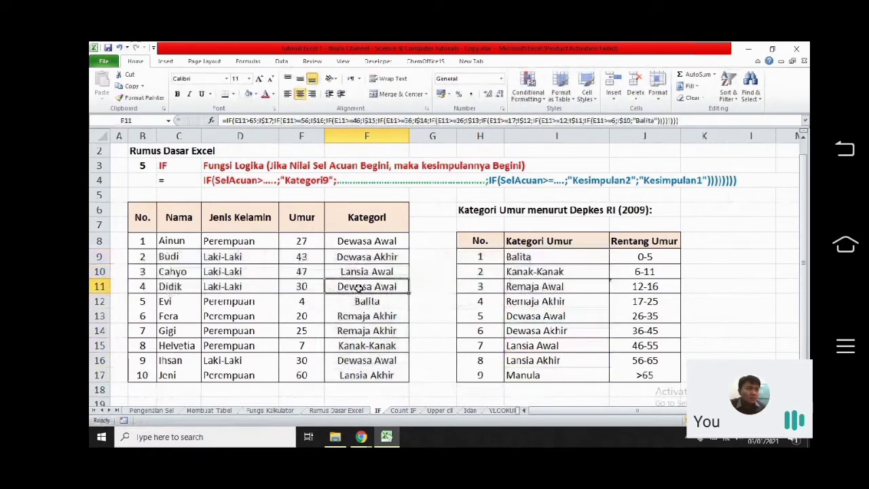
key(F2)
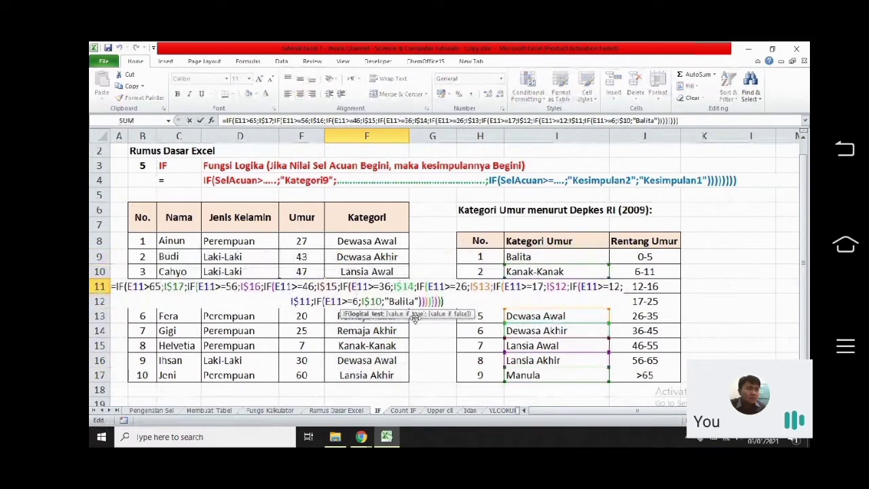
key(Return)
click(360, 378)
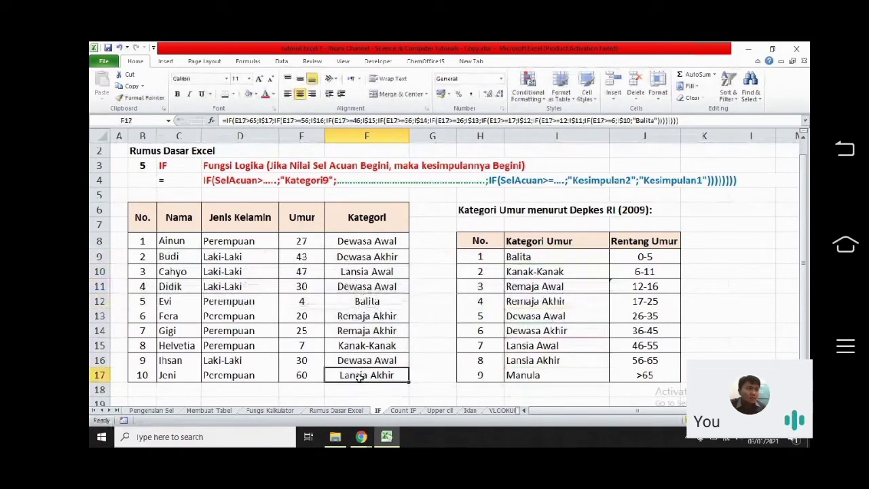
double_click(360, 379)
key(Return)
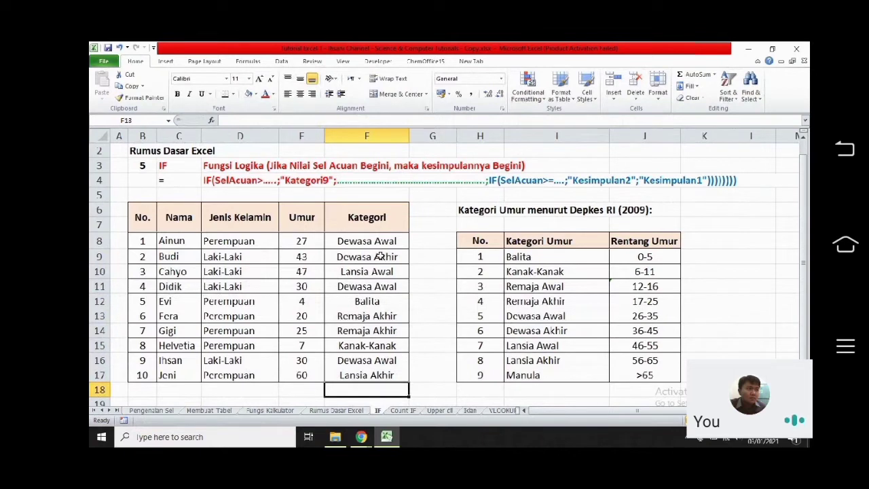
click(381, 257)
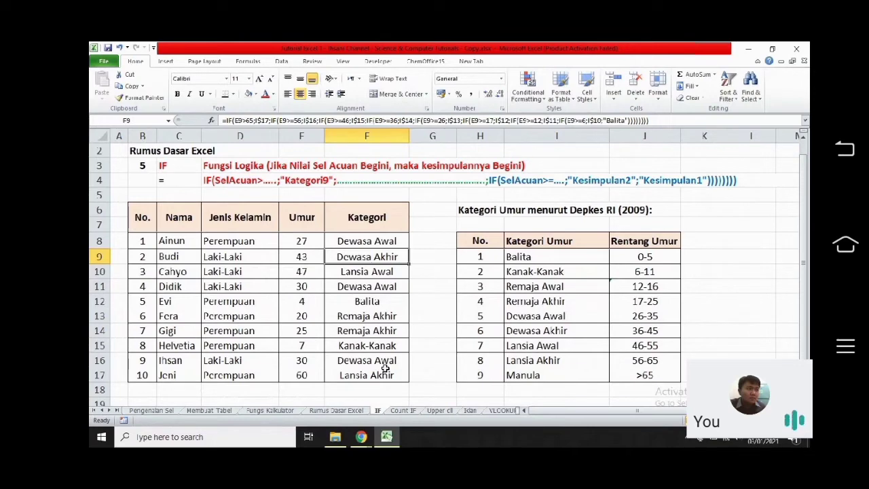
Switch to the Count IF sheet and go from its Kategori data in F8:F17 to the Laki-Laki question in H6
click(403, 411)
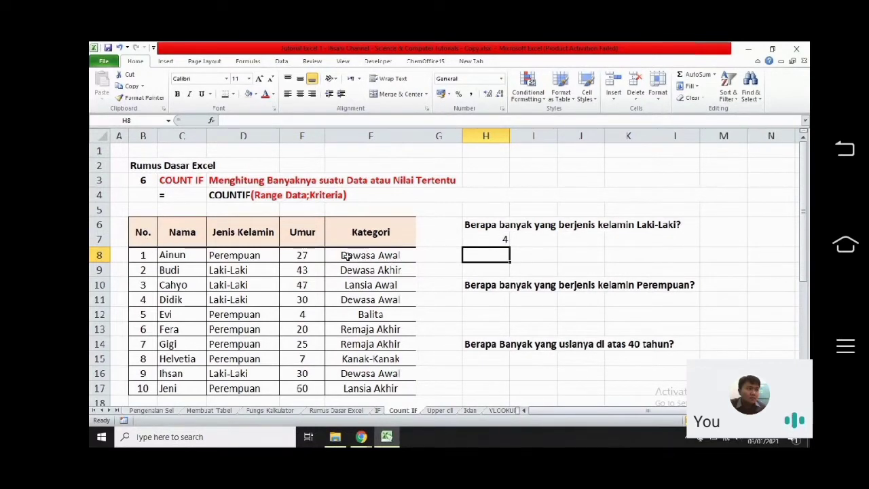
drag(346, 258, 370, 389)
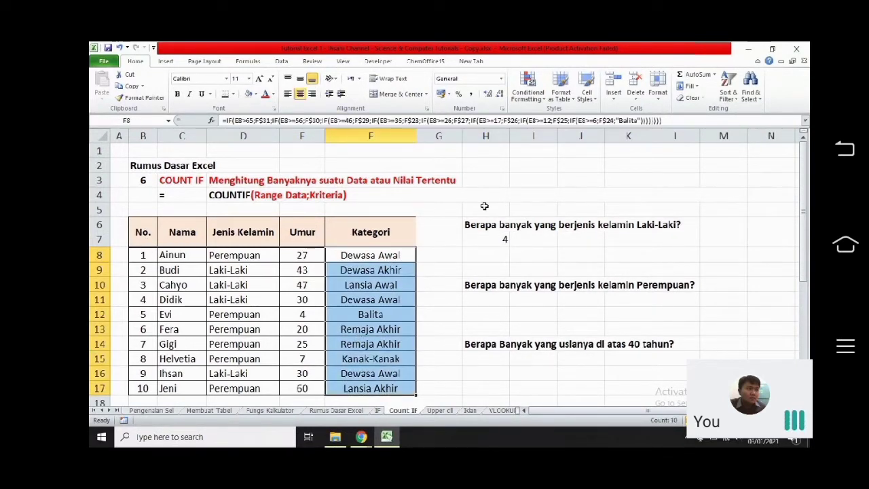
click(478, 225)
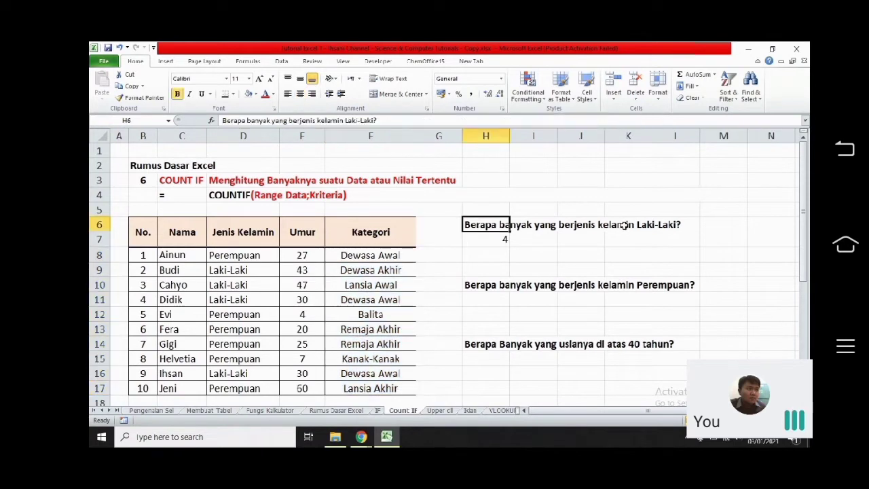
Go from the Laki-Laki question in H6 to the Jenis Kelamin column and check its Laki-Laki entries in D9, D10, D11 and D16
click(564, 226)
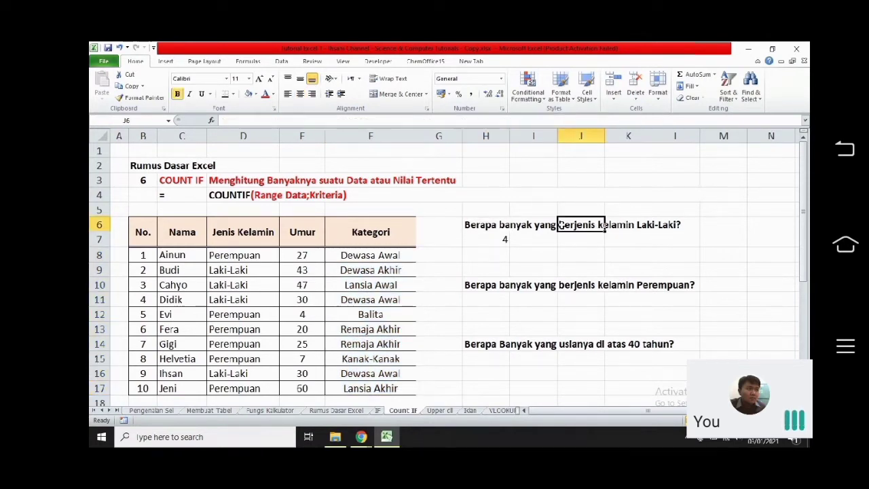
click(485, 235)
click(474, 227)
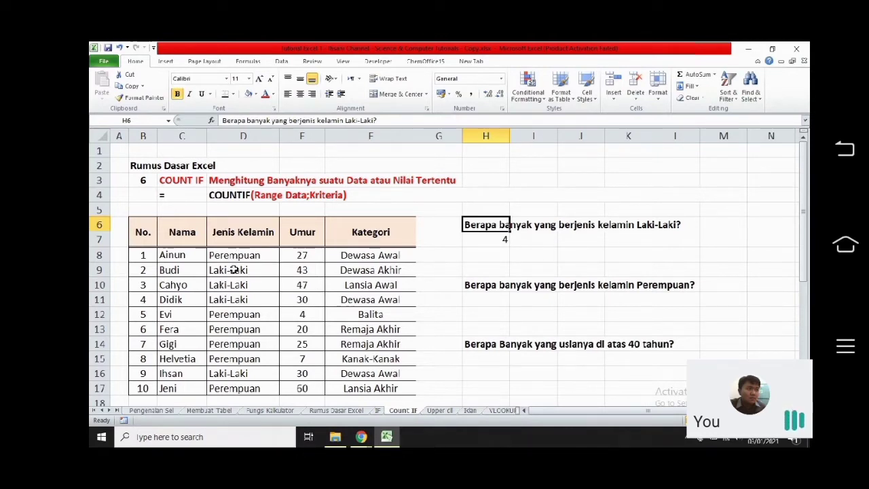
click(229, 288)
click(228, 302)
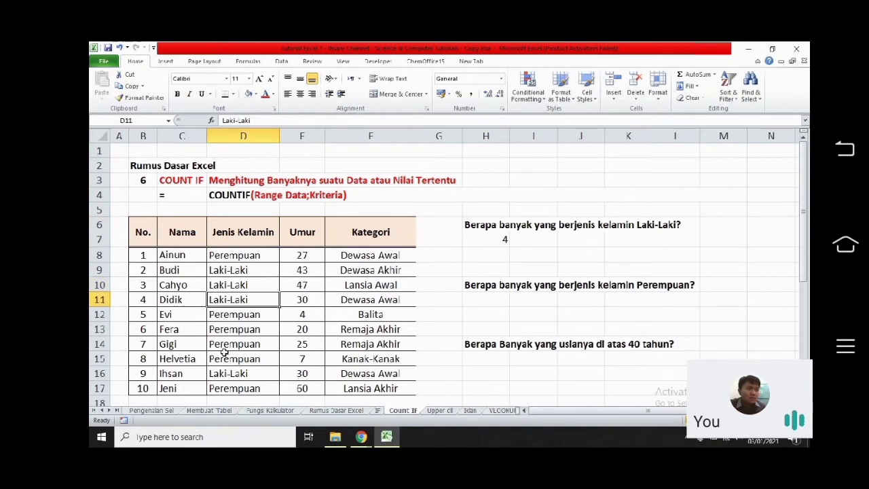
click(224, 376)
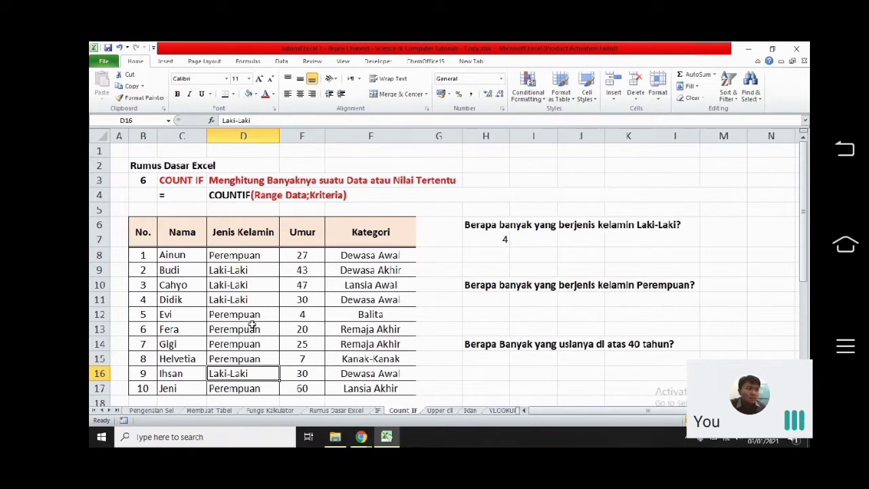
click(249, 270)
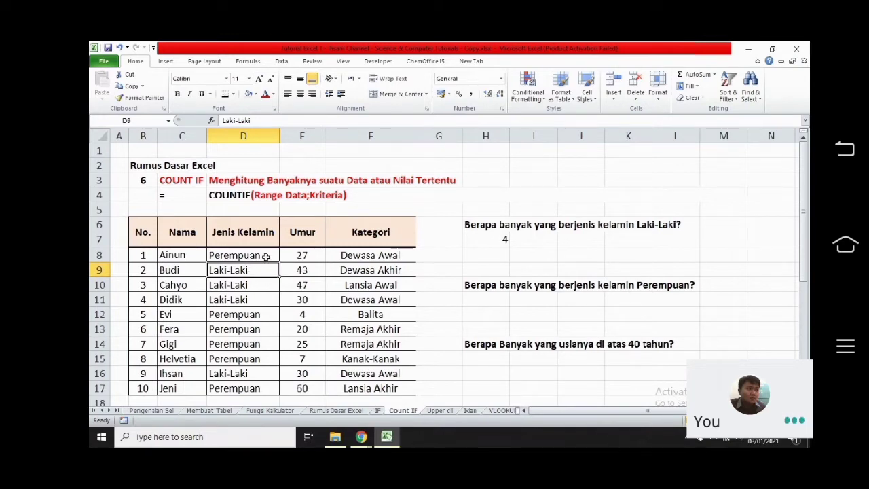
double_click(267, 257)
click(299, 255)
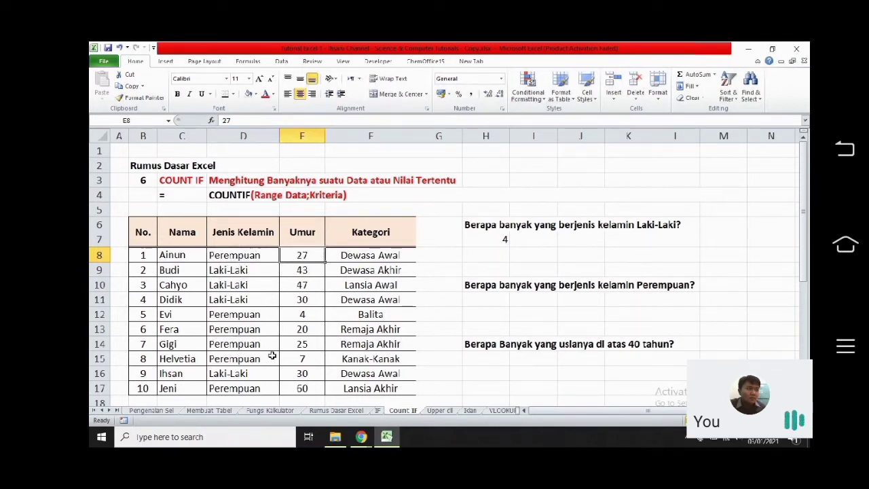
Examine the COUNTIF formula in H7, covering its data range D8:D17 and its quoted "Laki-Laki" criterion, leaving the formula as it is
click(502, 239)
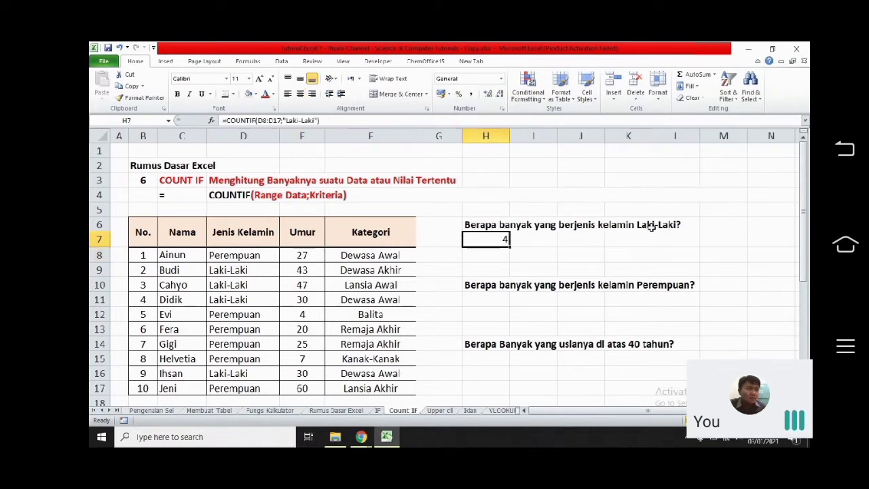
double_click(493, 240)
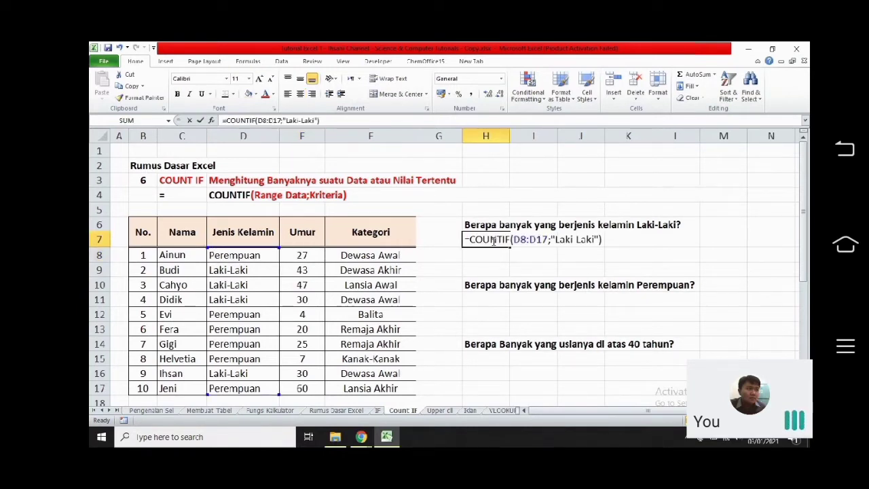
click(471, 240)
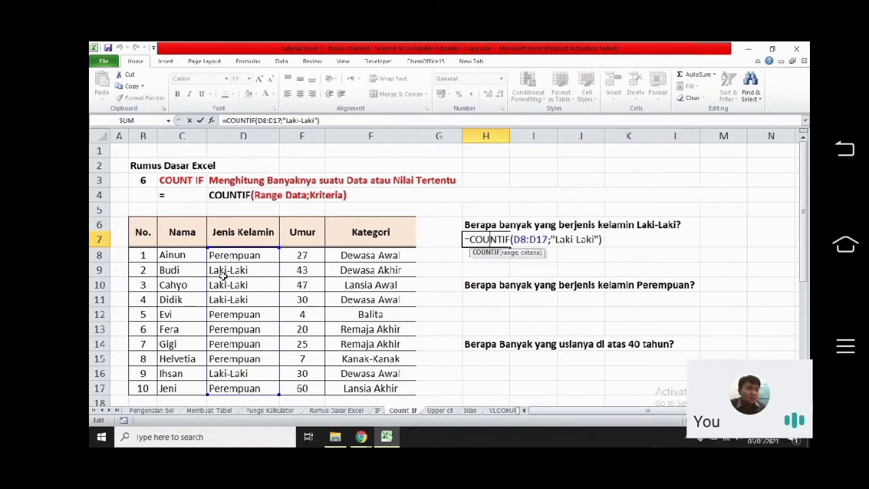
drag(210, 253, 271, 396)
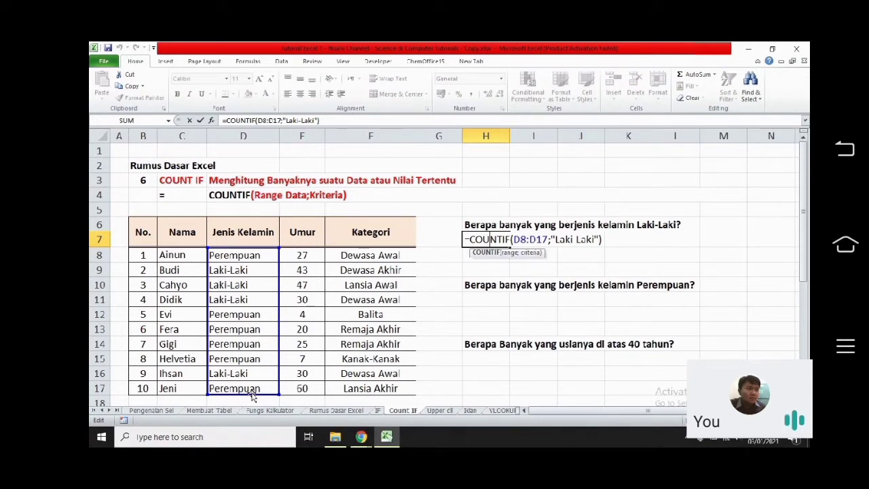
click(551, 239)
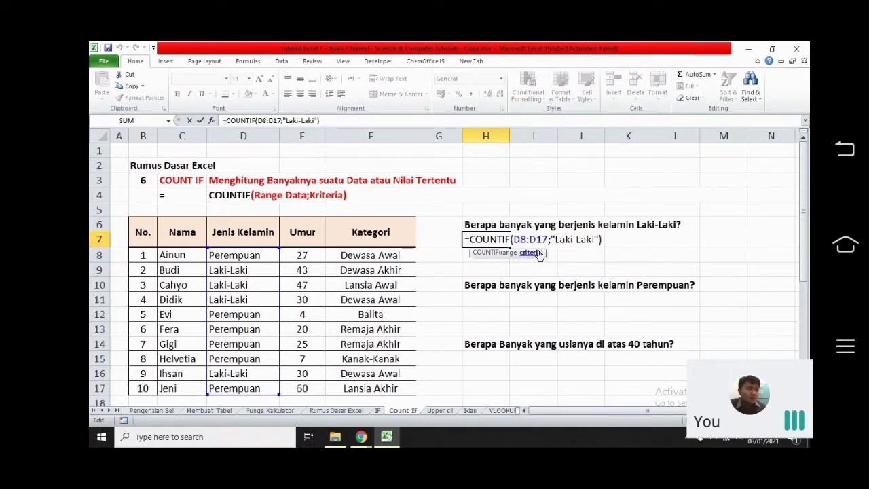
drag(552, 239, 601, 239)
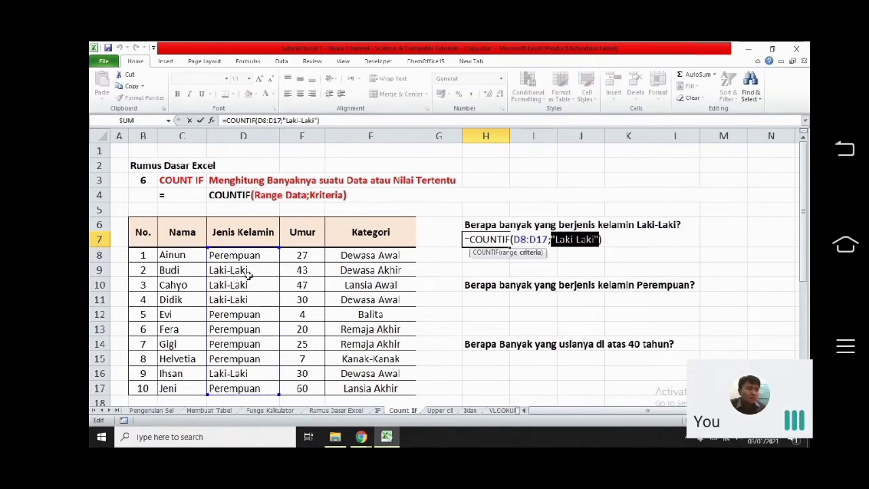
click(601, 239)
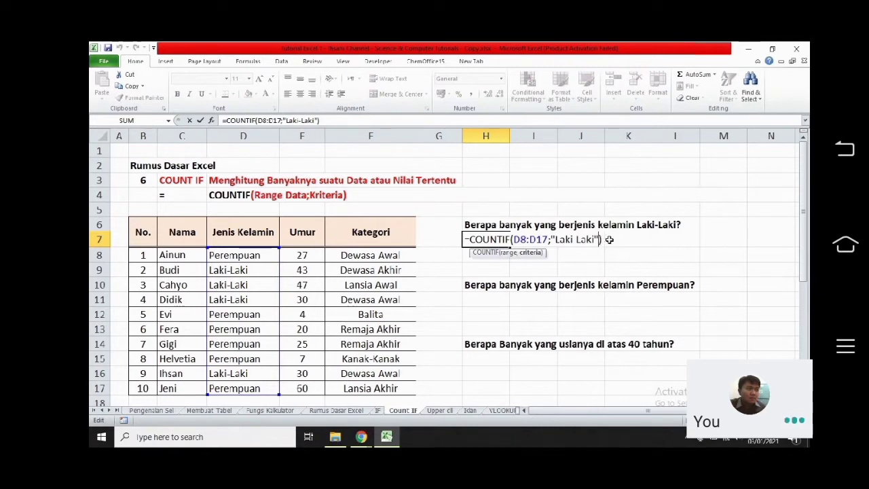
key(Return)
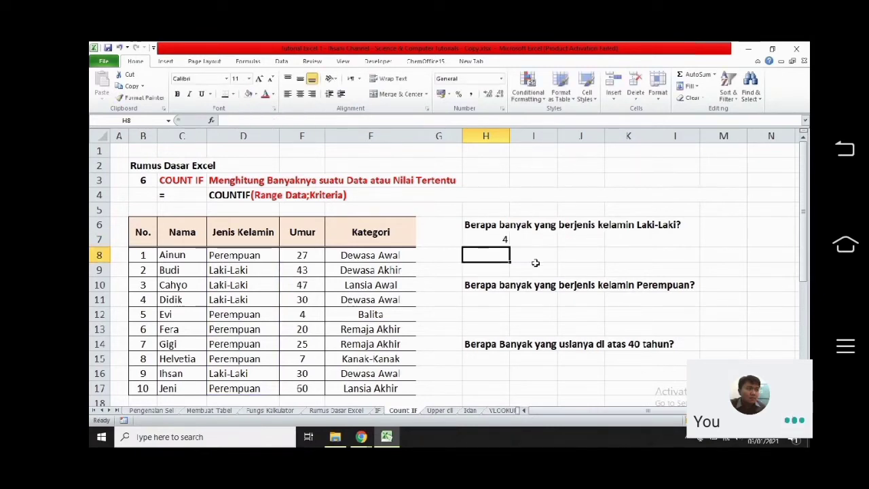
click(483, 239)
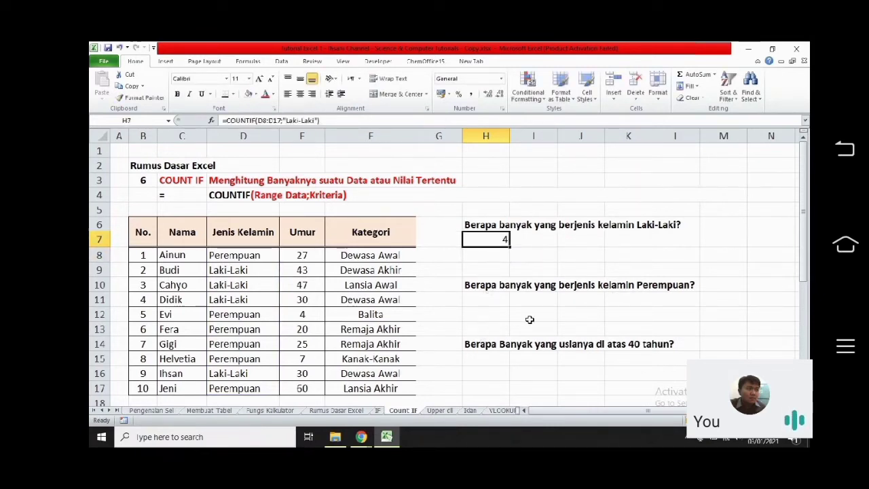
Count the Perempuan entries in H11 with the formula =COUNTIF(D8:D17;"Perempuan")
click(487, 299)
text(=)
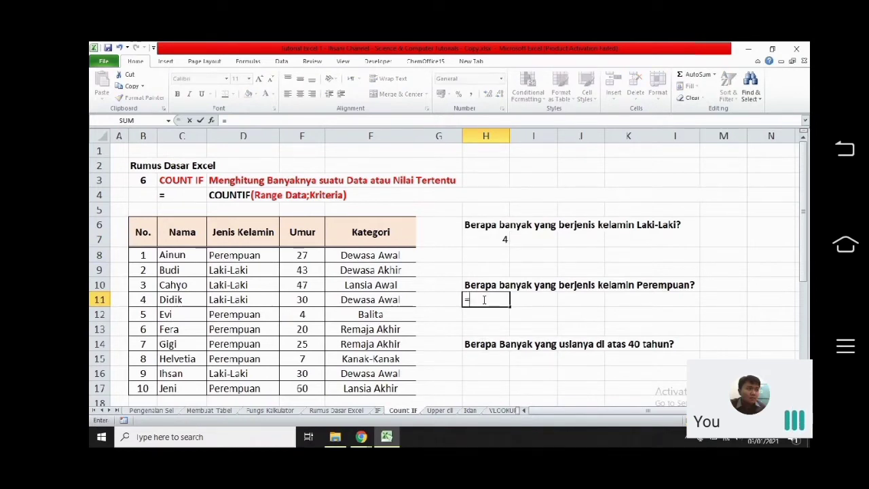
text(COUN)
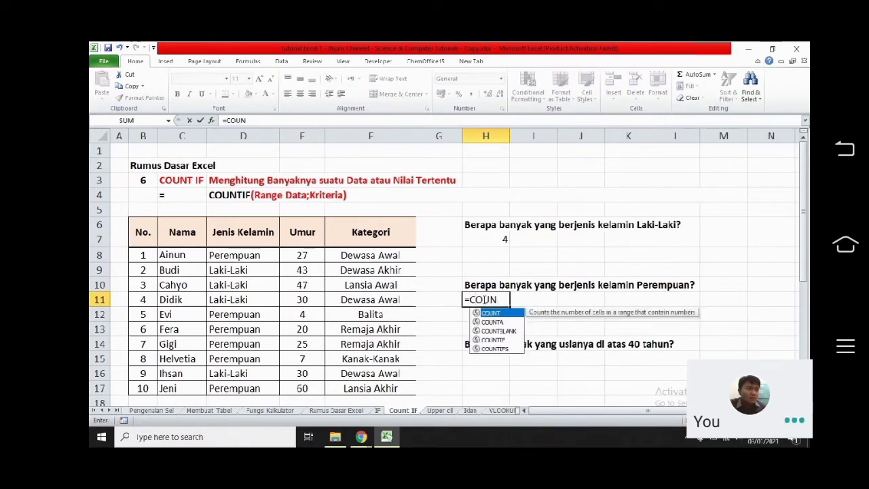
text(TIF()
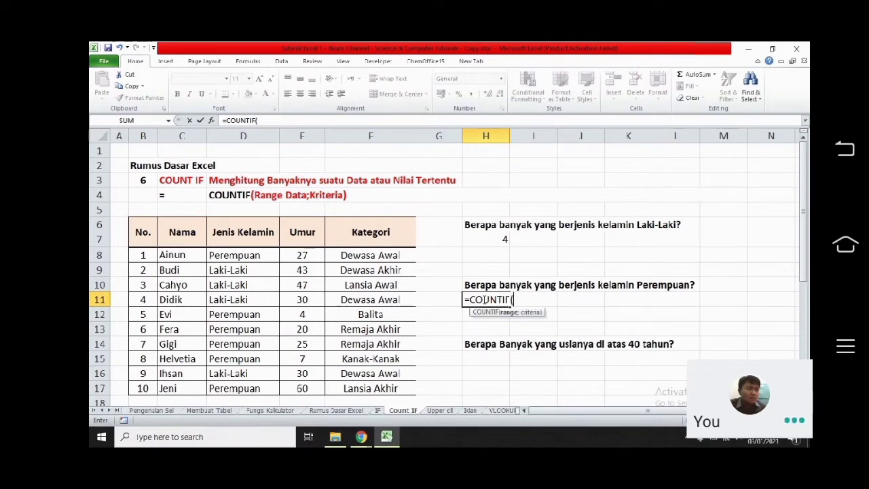
click(259, 255)
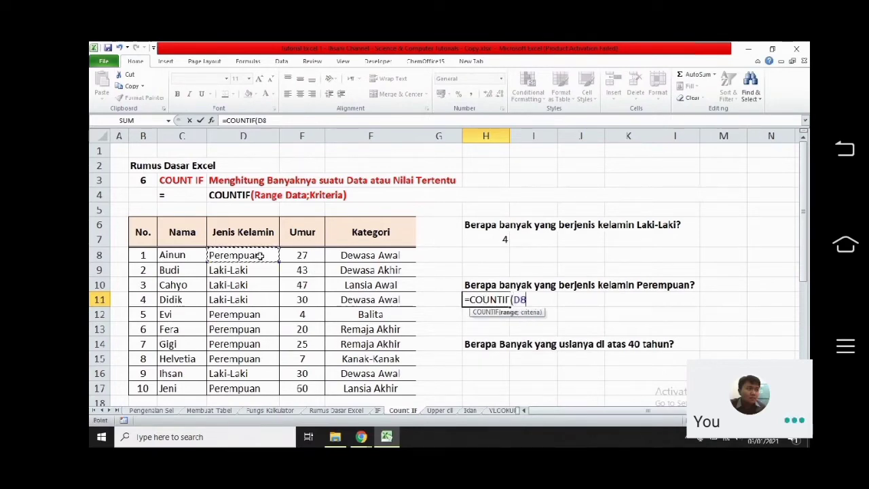
drag(260, 255, 243, 358)
text(;)
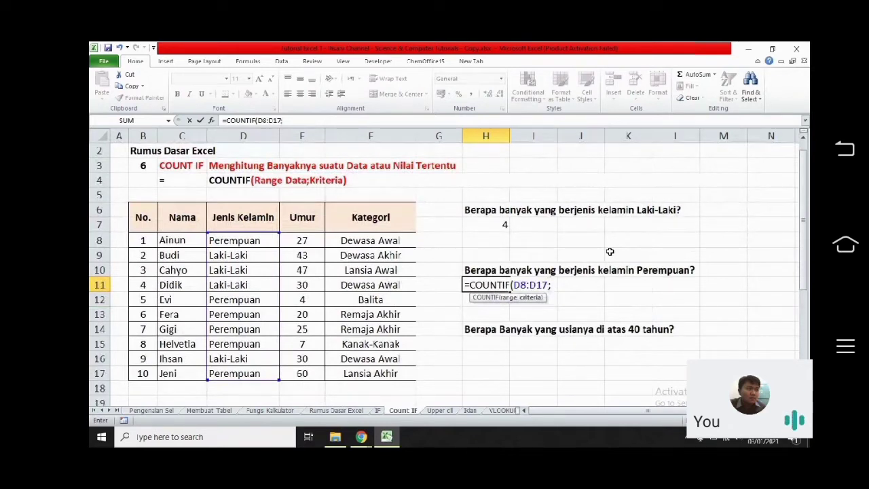
text("Perempu)
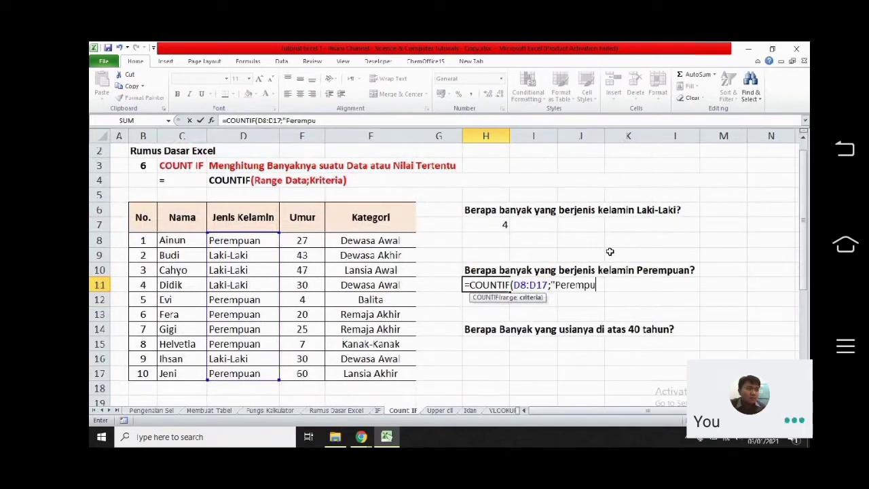
text(an"))
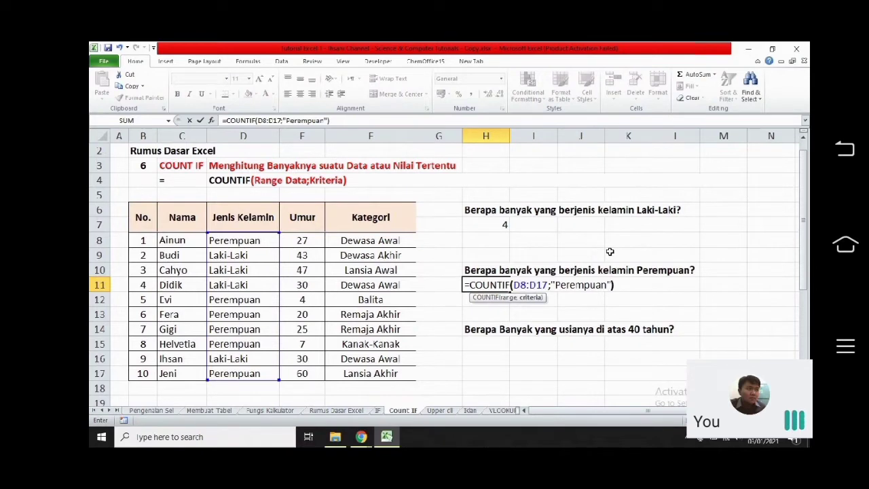
key(Return)
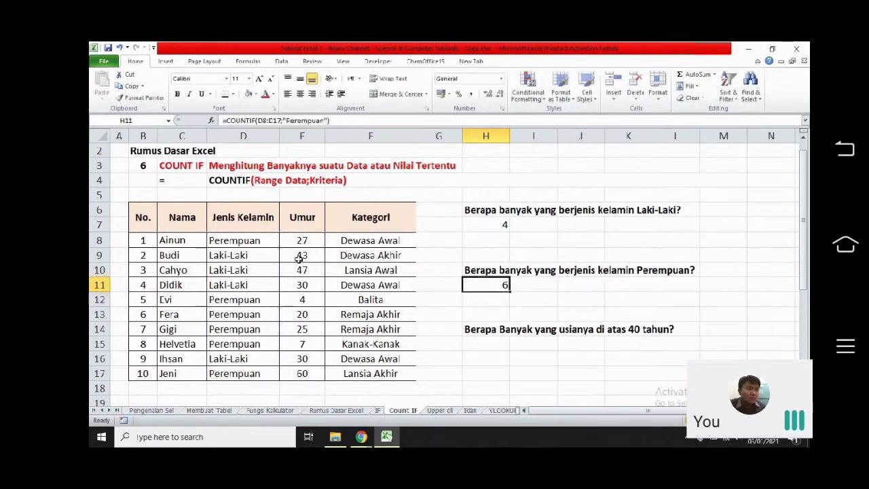
Check the Perempuan entries in the Jenis Kelamin column against the count in H11
click(248, 243)
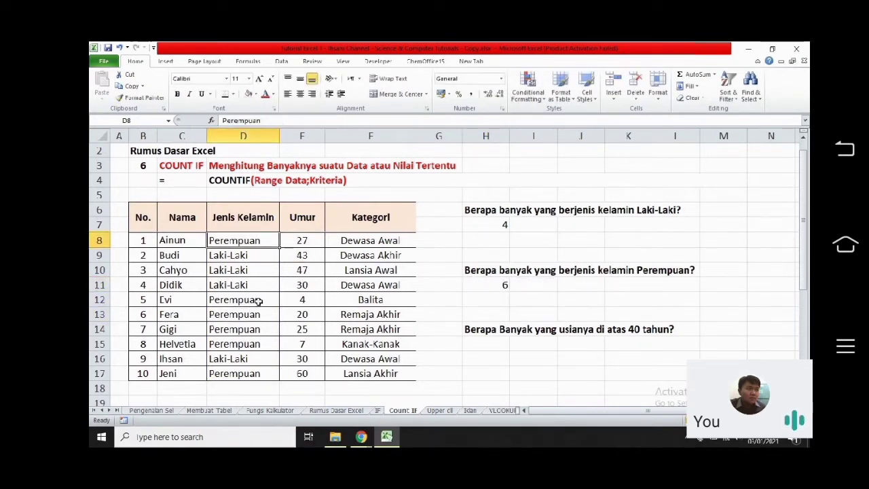
click(257, 303)
click(254, 315)
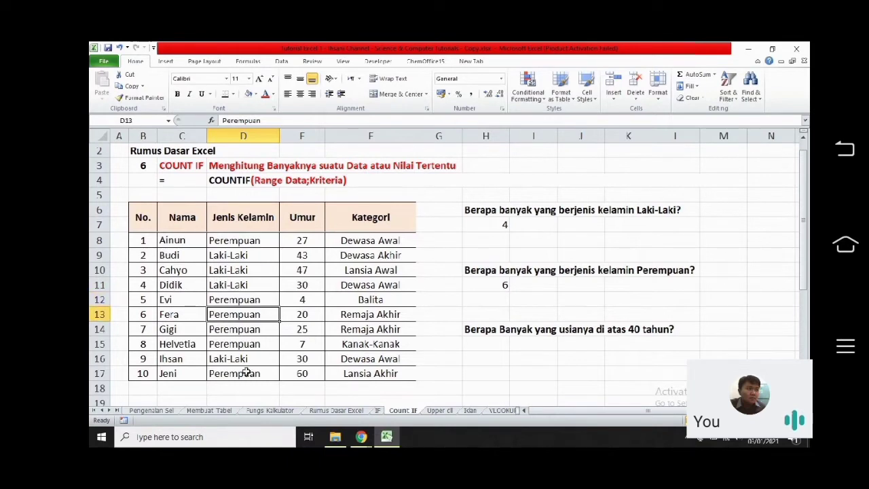
Count the people older than 40 in H15 with the formula =COUNTIF(E8:E17;">40")
click(496, 345)
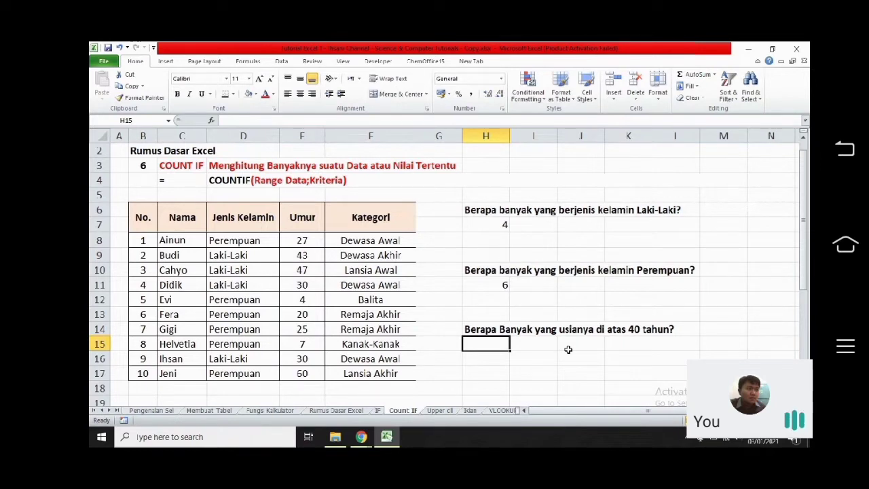
text(=COUNTIF()
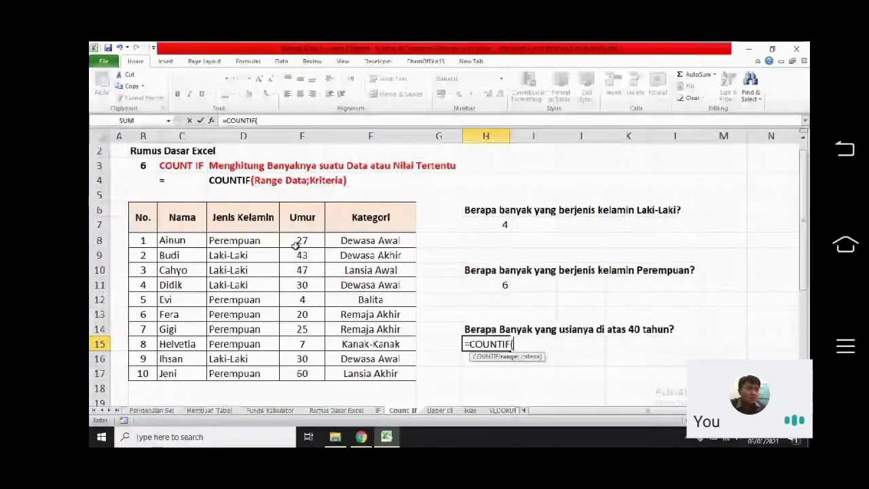
drag(320, 241, 324, 371)
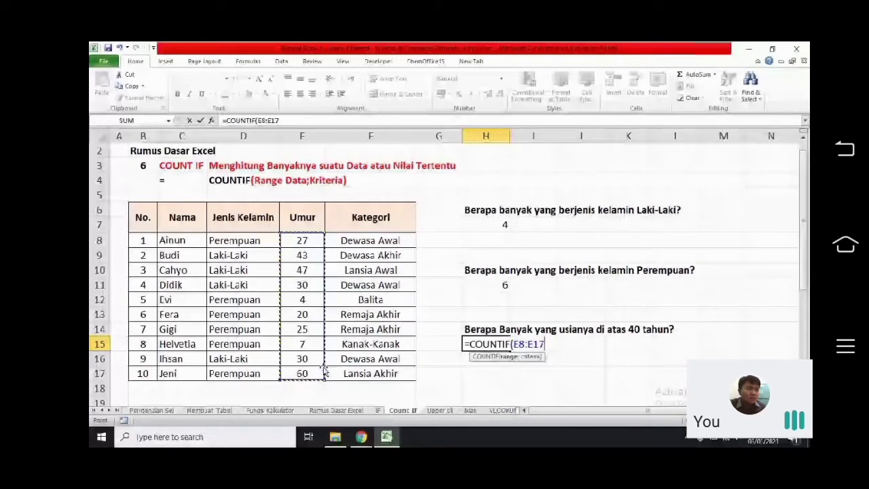
text(;")
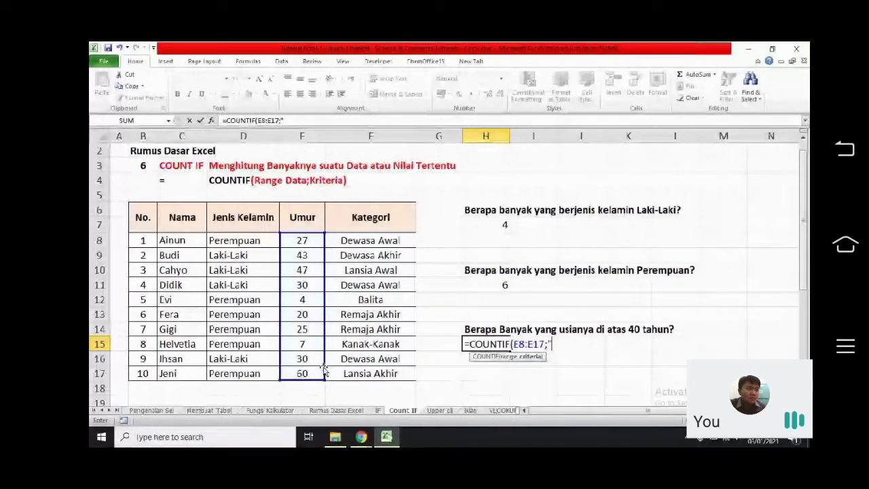
text(>40")
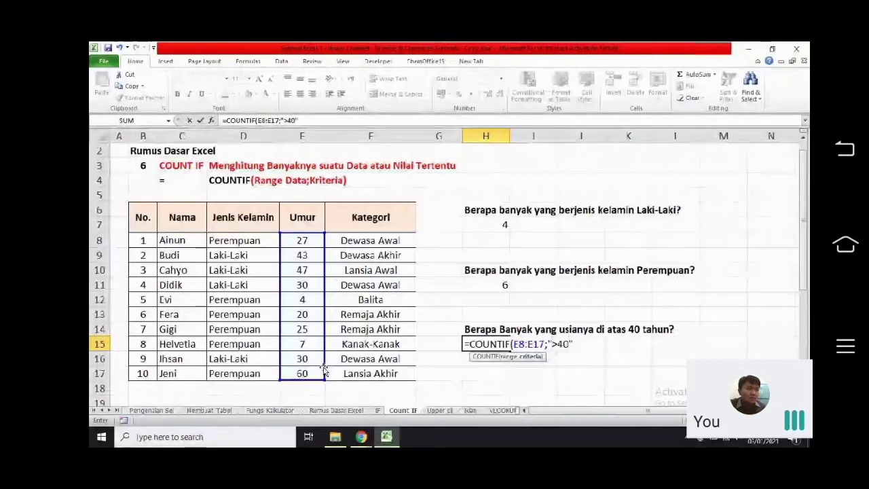
text())
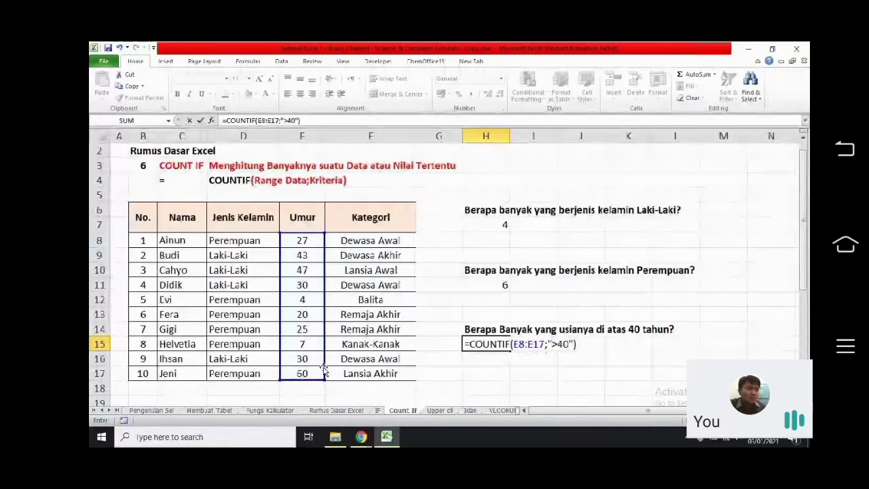
key(ctrl+Return)
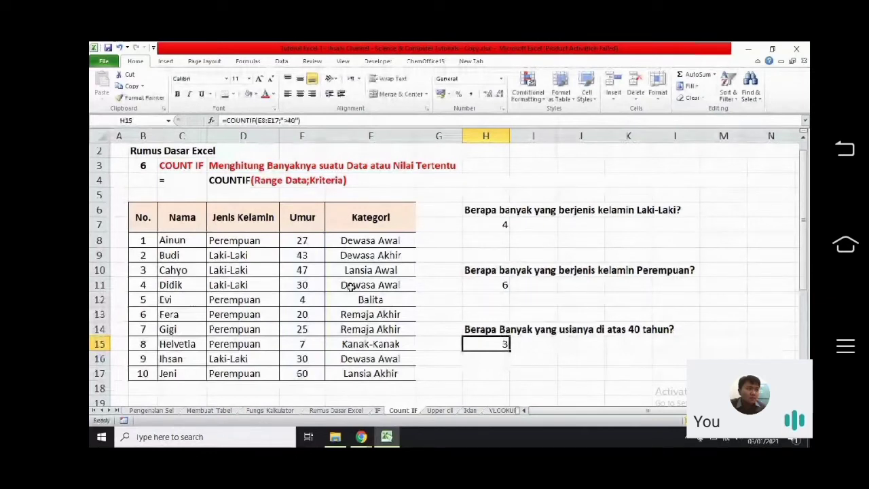
Check the Umur values above 40 in E9 and E17 against the count in H15
click(305, 255)
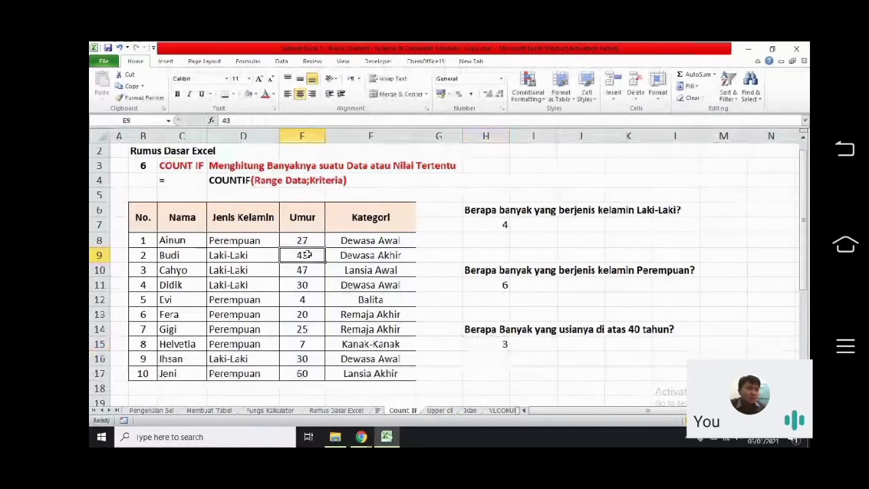
click(305, 372)
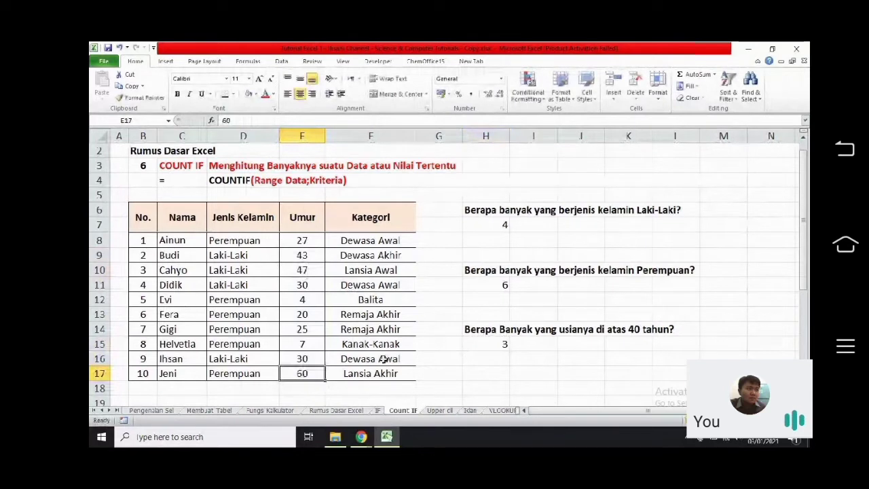
click(509, 344)
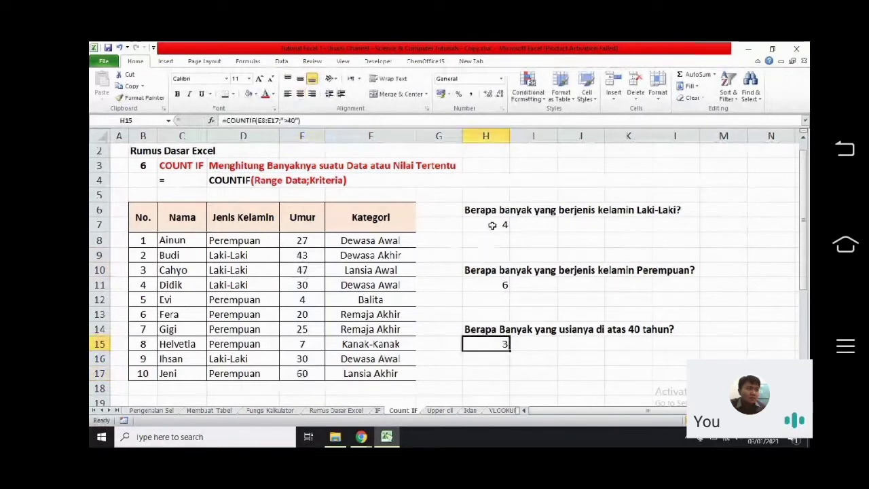
Review the three COUNTIF questions and answers in H6:L15 against the Jenis Kelamin, Umur and Kategori columns
click(491, 214)
drag(488, 224, 668, 344)
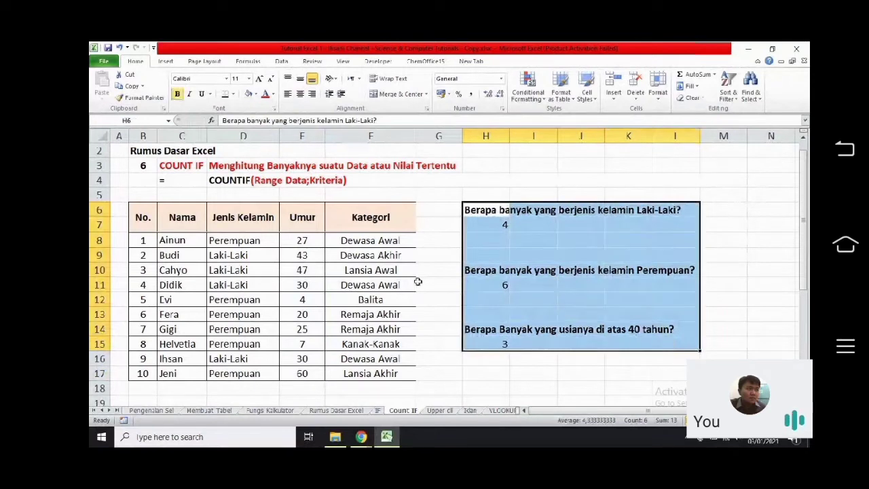
drag(231, 243, 241, 375)
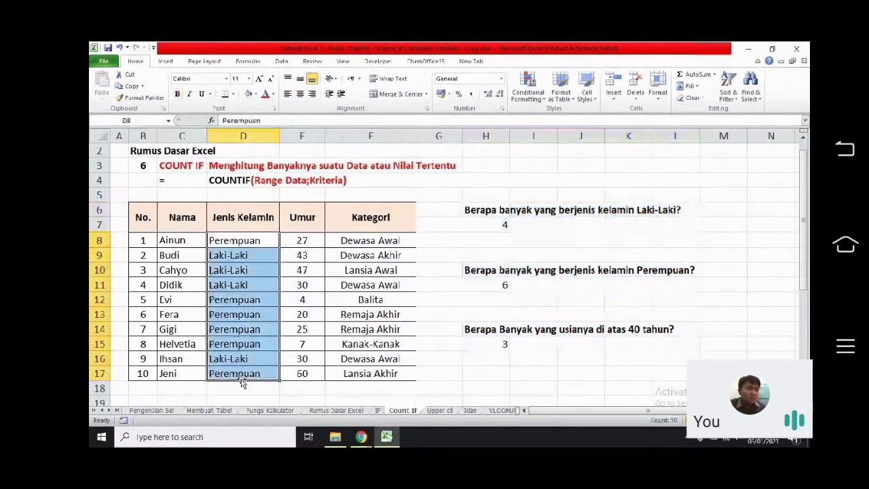
drag(299, 243, 305, 375)
drag(217, 240, 355, 375)
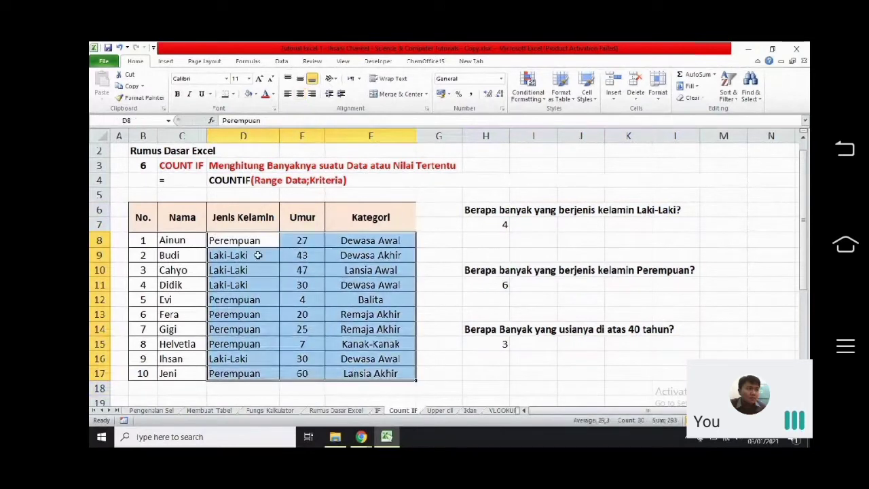
drag(258, 242, 252, 372)
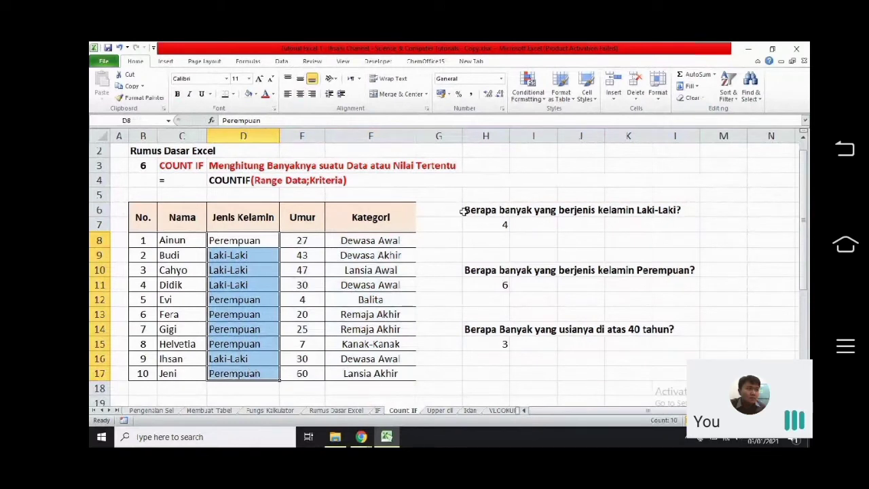
drag(466, 210, 673, 370)
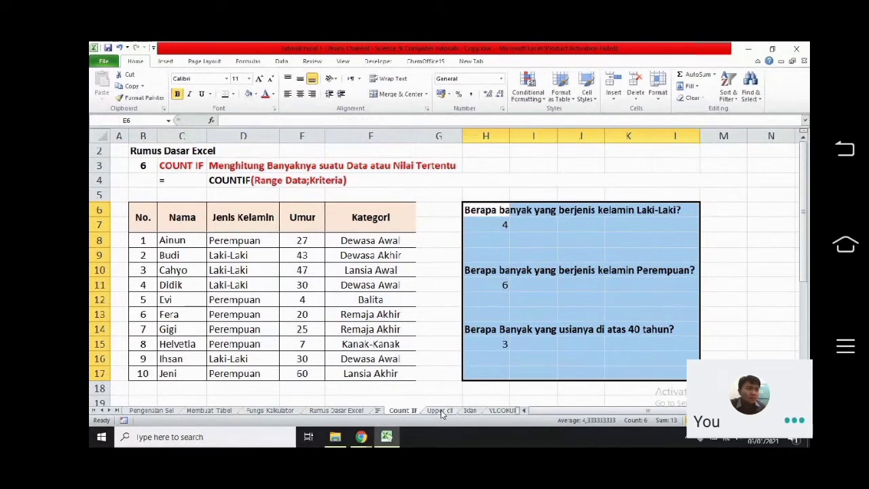
On the Upper dll sheet, count the characters of the sentence in B5 in E15 with the formula =LEN(B5)
click(441, 411)
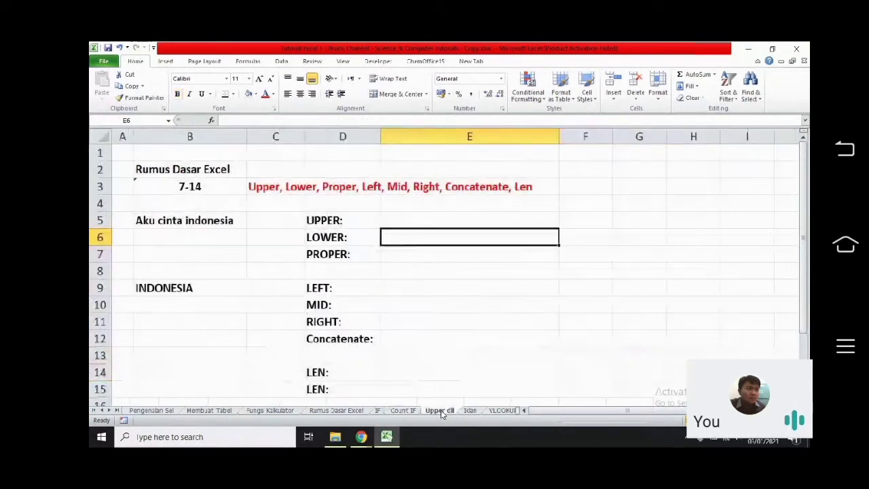
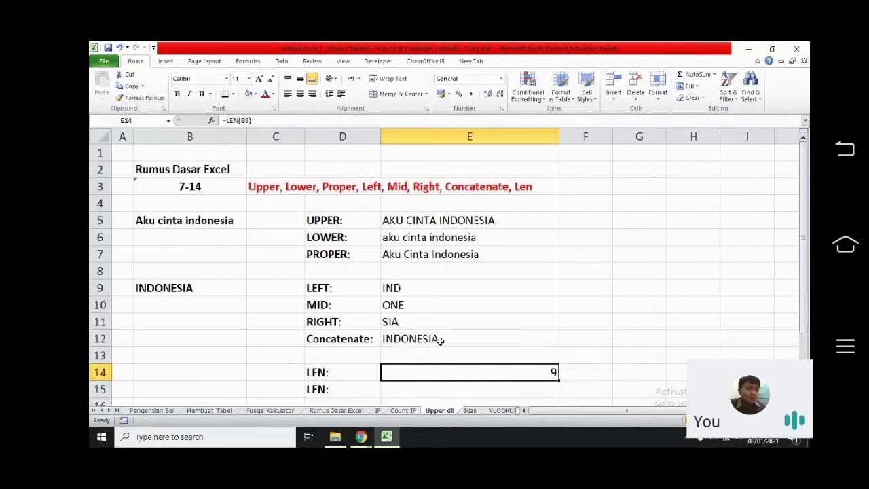
click(397, 385)
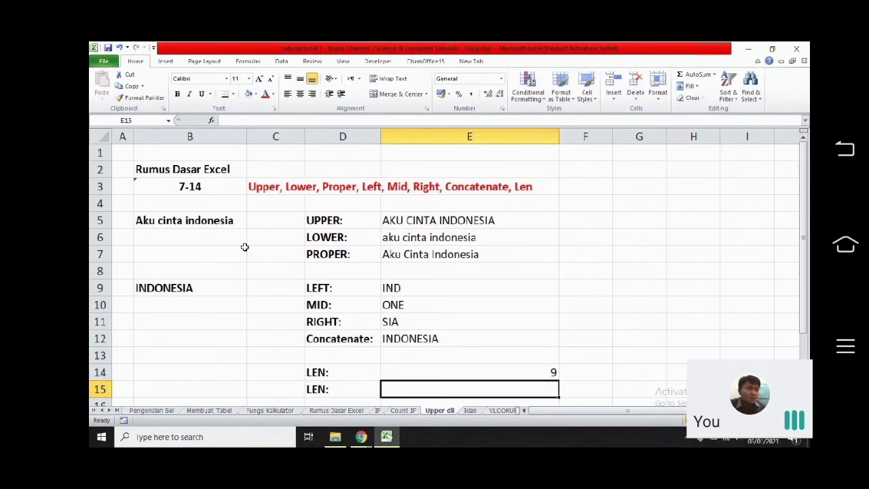
text(=)
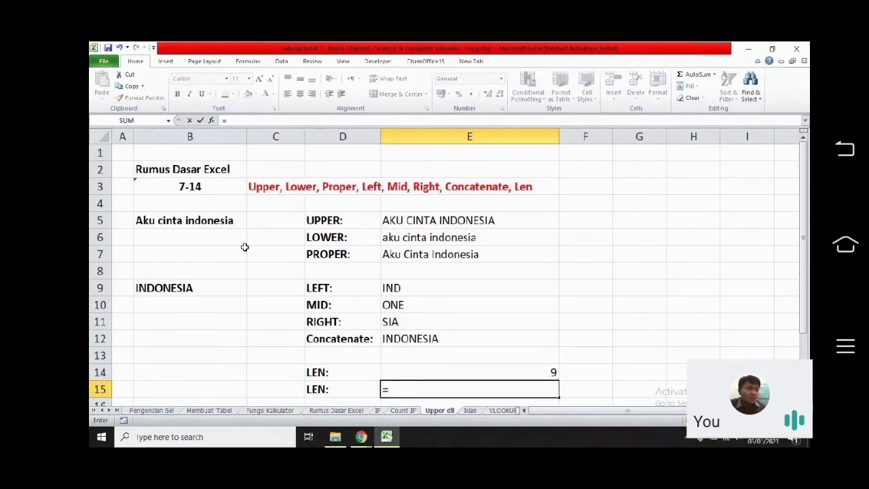
text(L)
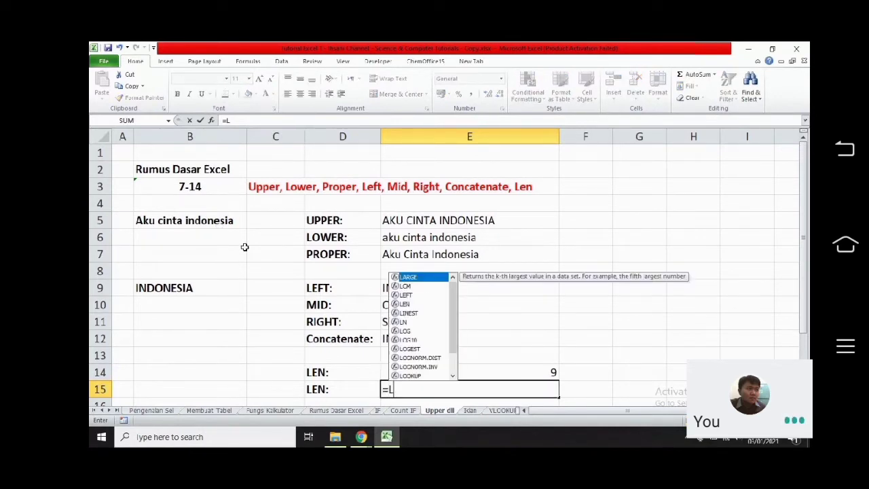
text(EN()
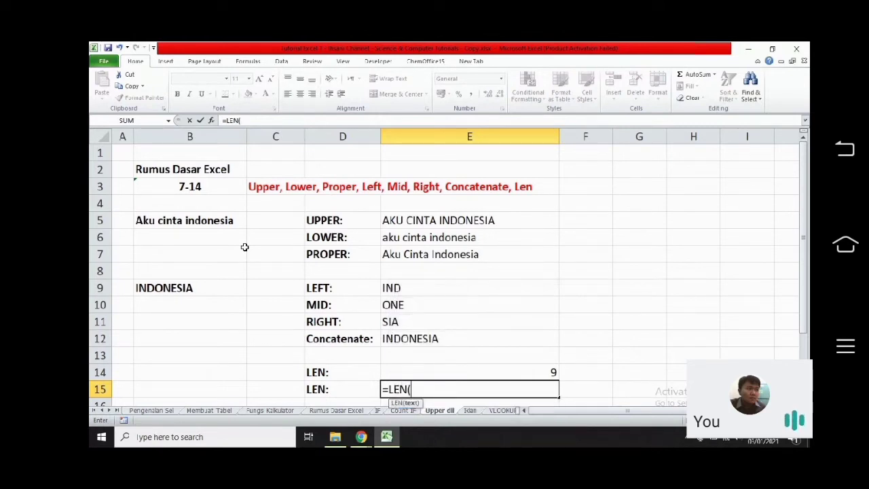
click(165, 220)
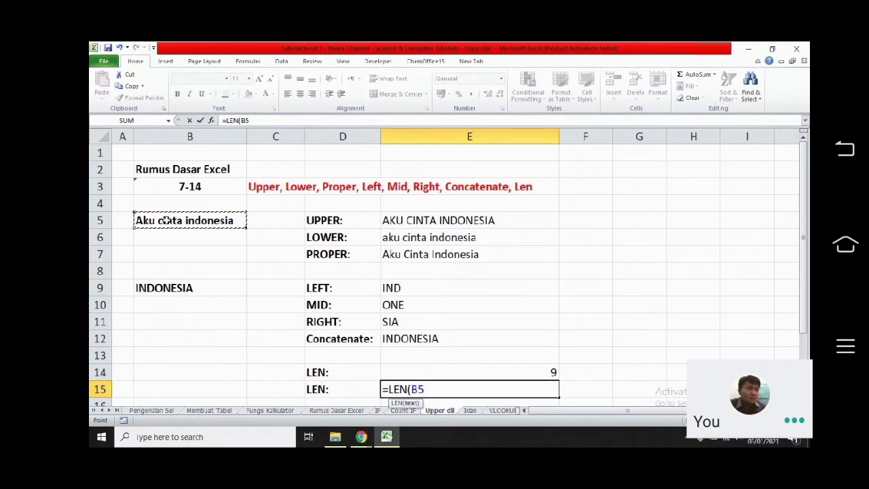
text())
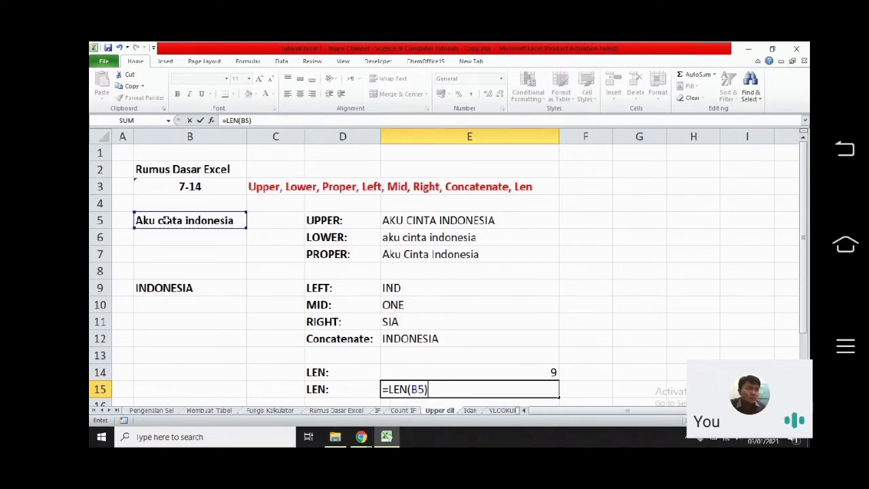
key(Return)
Check the characters of the sentence in B5 against the LEN result and review the text function examples in B2:E15
double_click(144, 204)
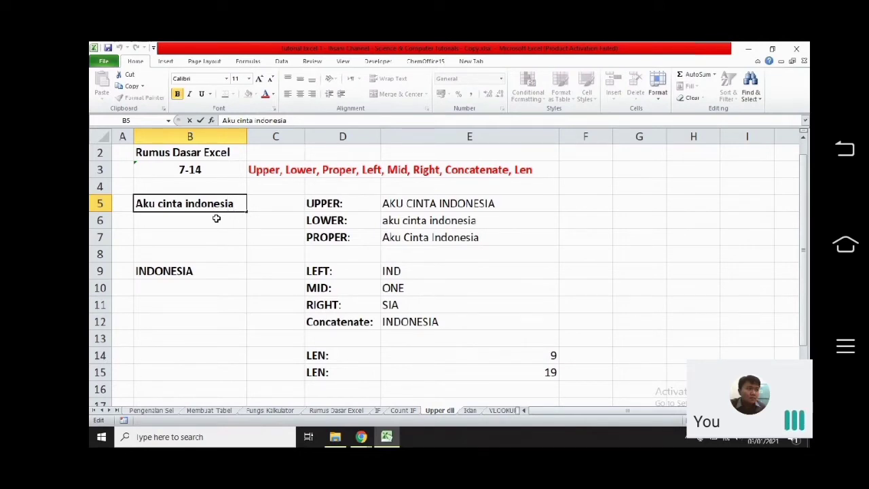
click(216, 218)
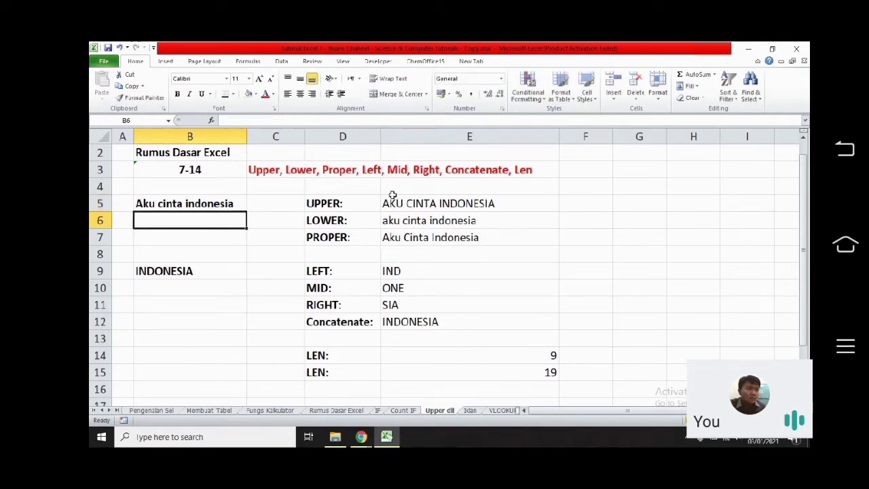
click(139, 154)
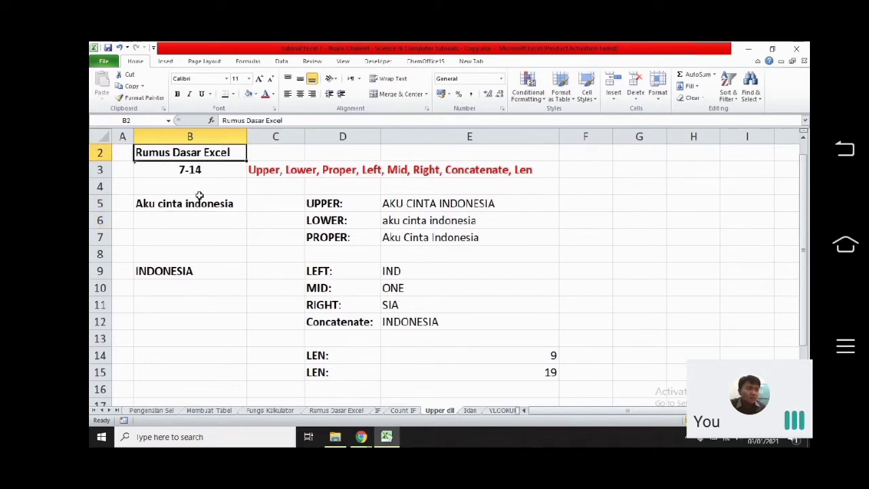
drag(139, 155, 486, 373)
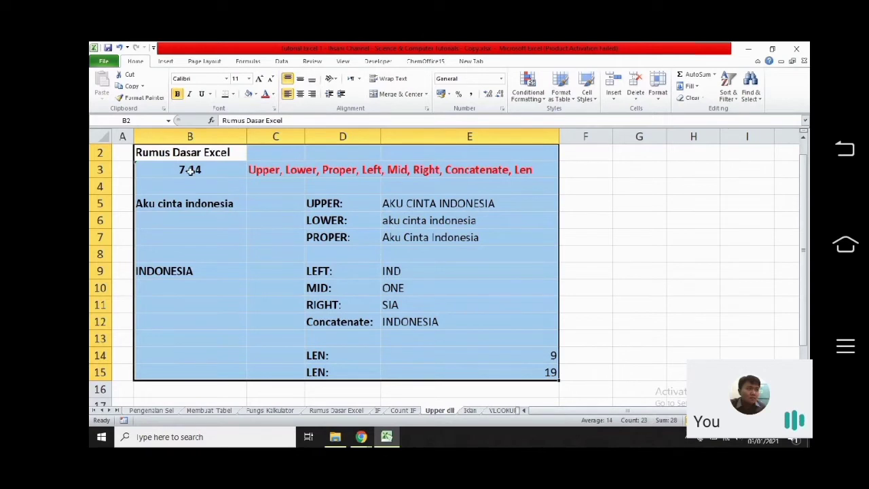
Open the Iklan sheet and go through its Like, Subscribe, Share and Comment entries
click(470, 411)
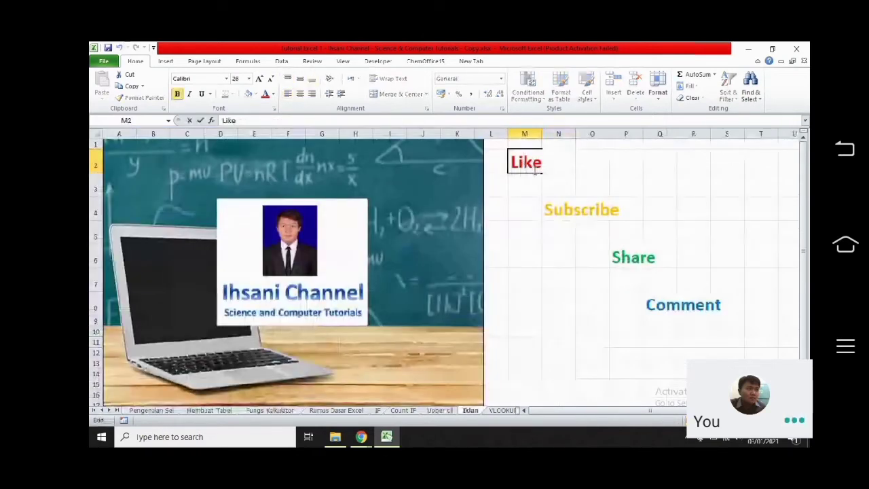
click(528, 188)
click(520, 161)
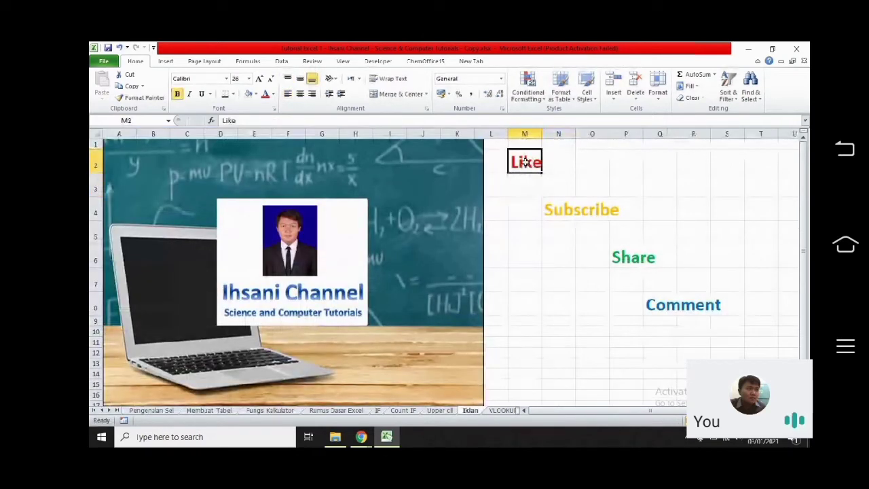
click(570, 215)
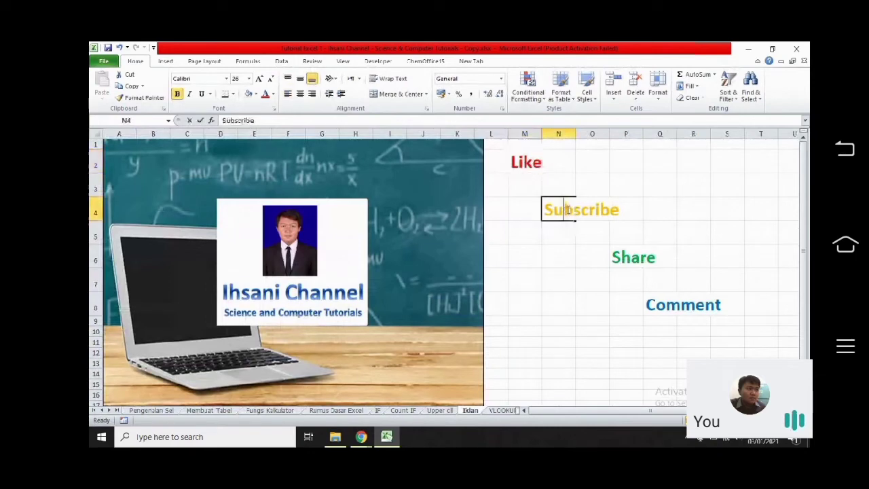
click(629, 260)
click(664, 307)
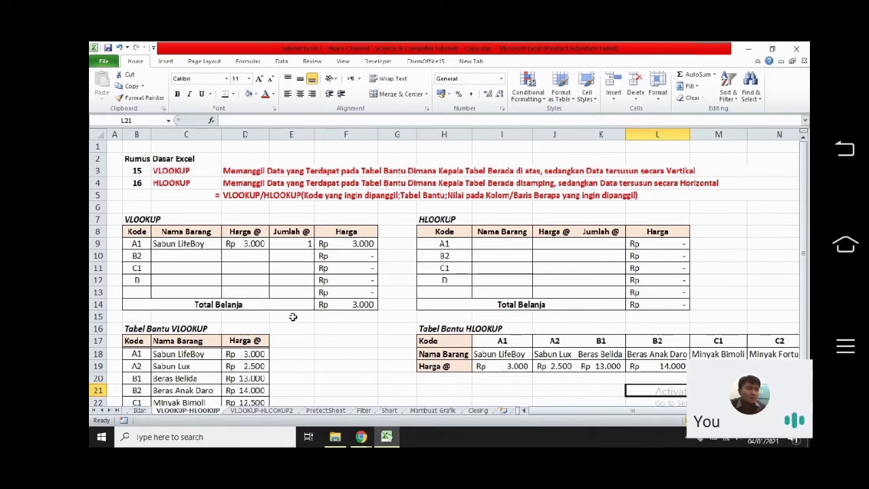
Compare the Tabel Bantu VLOOKUP helper table with the VLOOKUP table and its unfilled cells in C10:F13
drag(126, 333, 249, 405)
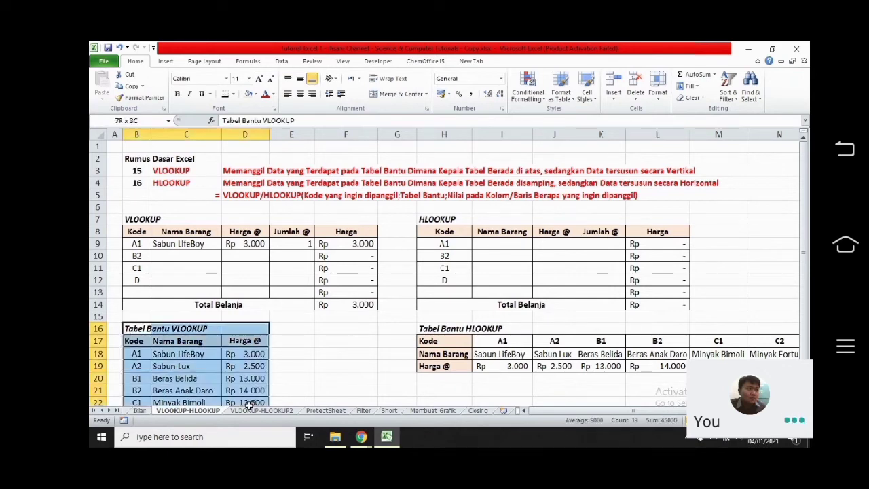
click(129, 220)
key(ctrl+a)
click(173, 256)
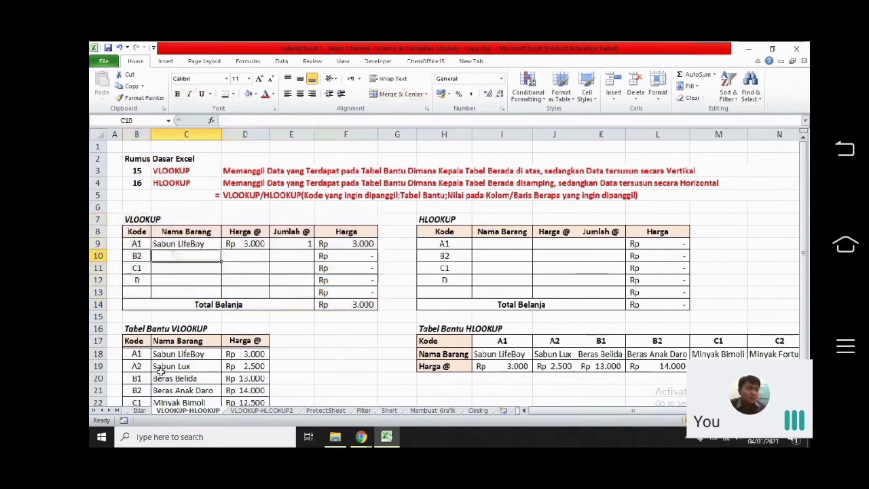
drag(129, 331, 251, 405)
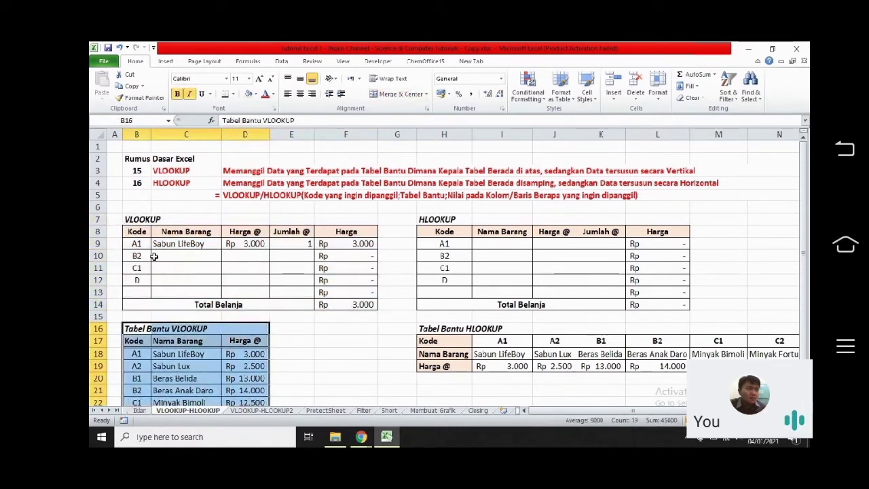
drag(155, 257, 359, 295)
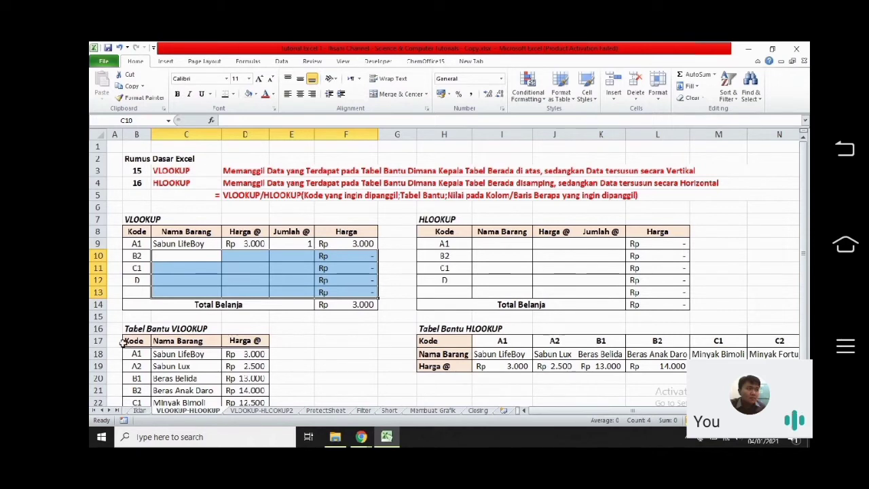
Examine the helper table's header row and the Kode, Nama Barang and Harga @ entries beneath it
drag(123, 343, 244, 342)
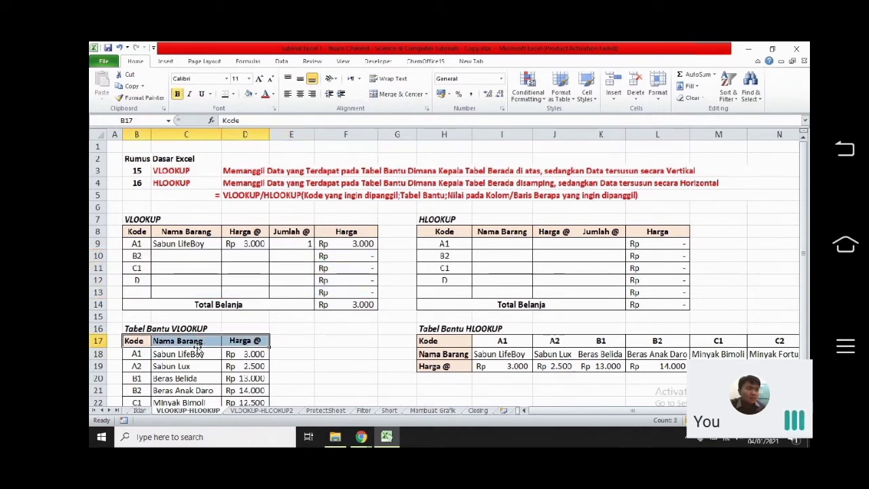
click(138, 344)
click(135, 354)
click(136, 366)
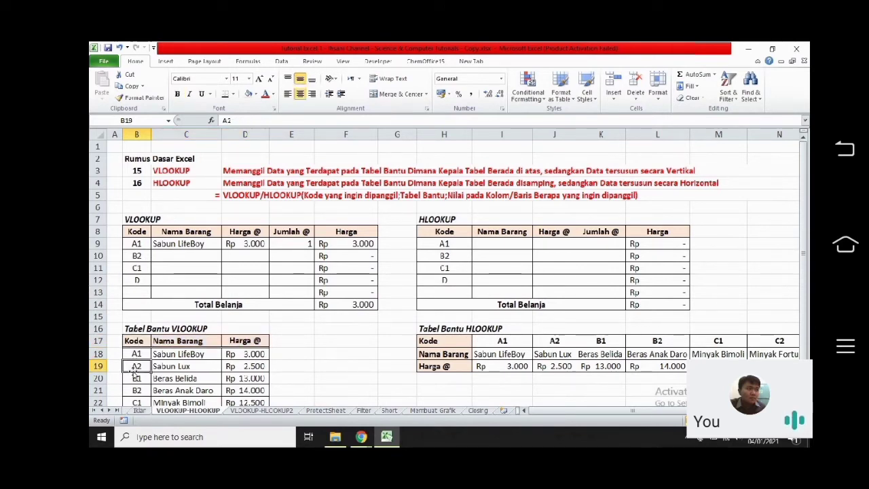
click(136, 379)
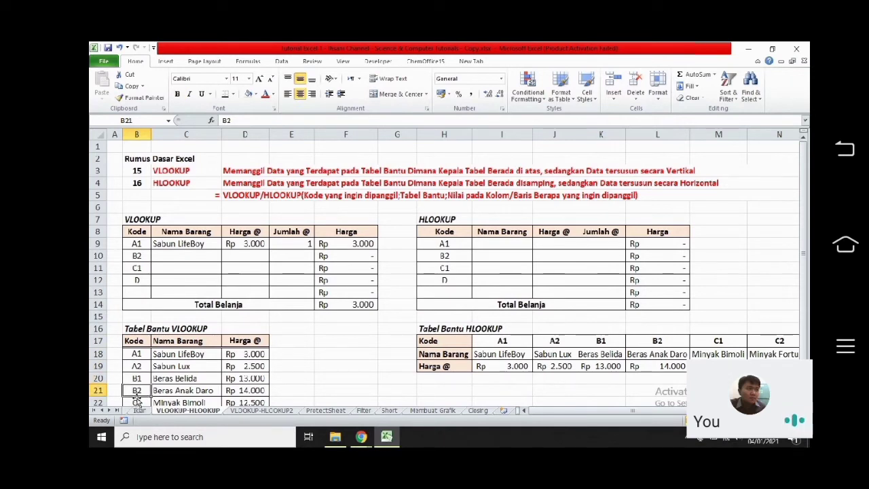
click(178, 344)
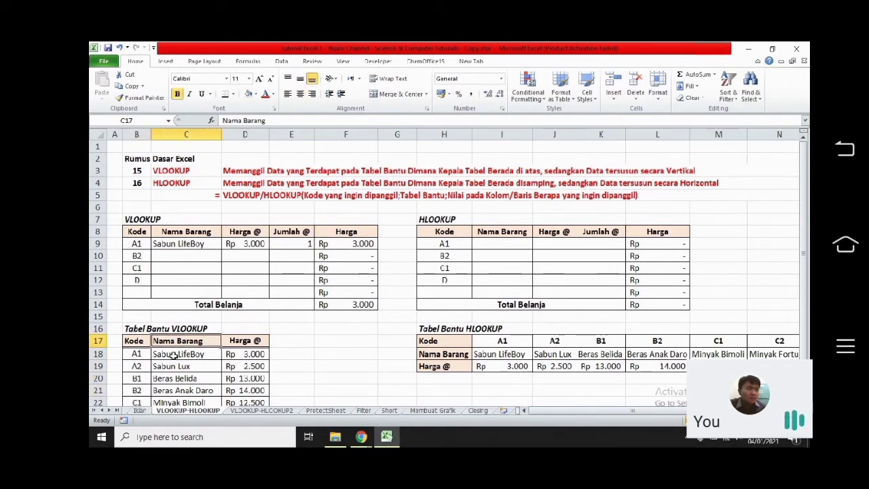
click(174, 355)
click(172, 368)
click(170, 379)
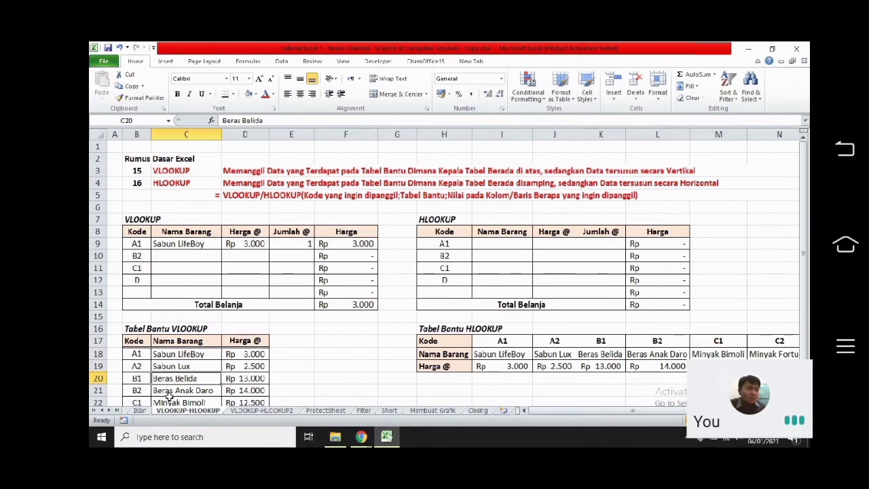
click(170, 400)
drag(176, 355, 175, 399)
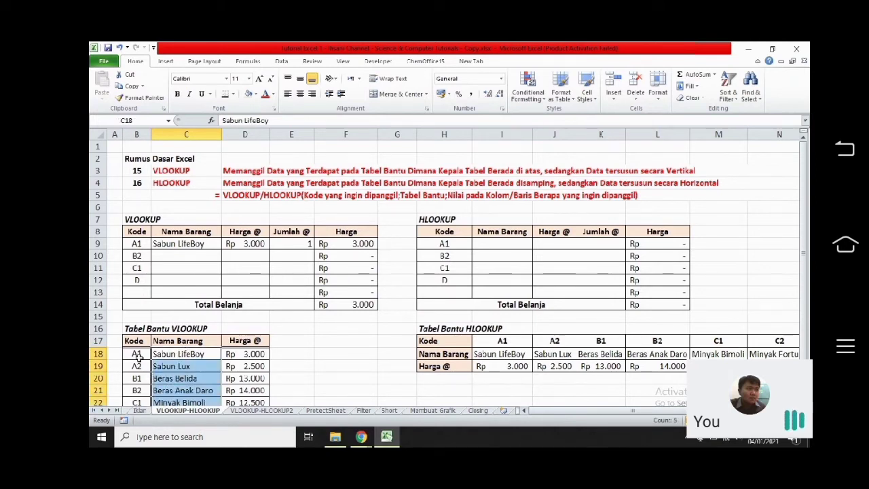
drag(137, 356, 244, 399)
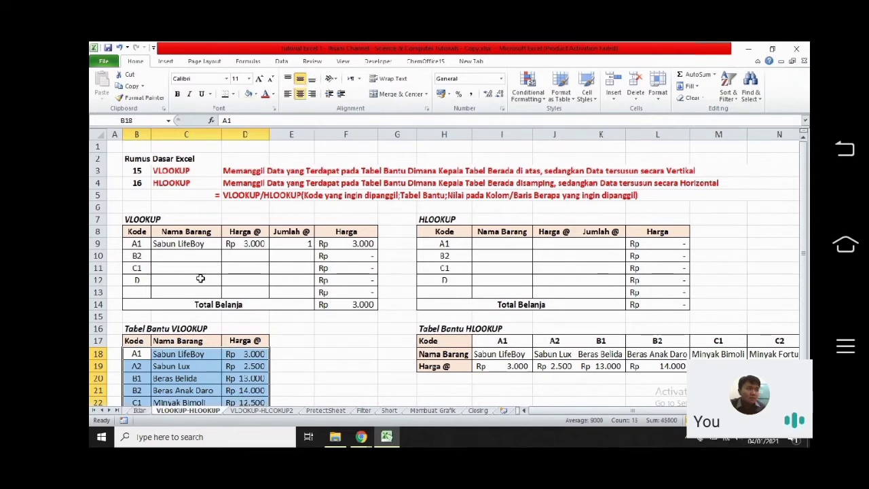
Inspect the VLOOKUP formula in C9, the rest of row 9 and the VLOOKUP heading in C3
click(162, 245)
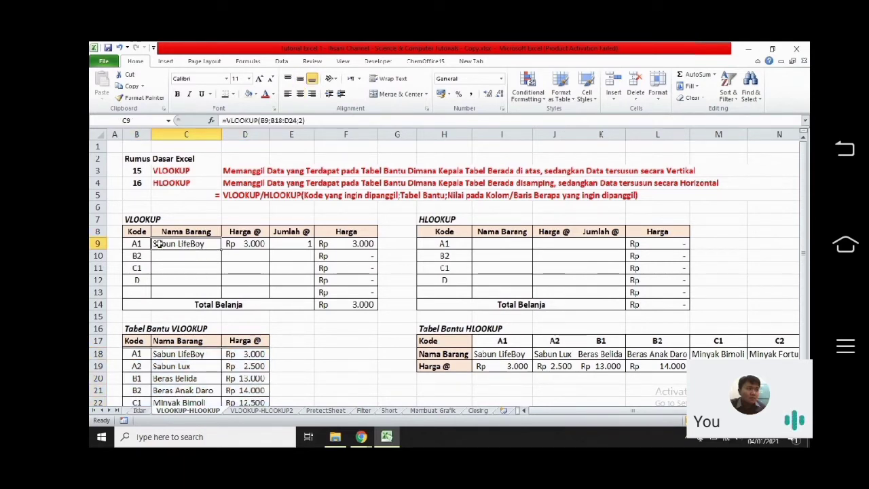
drag(194, 245, 293, 246)
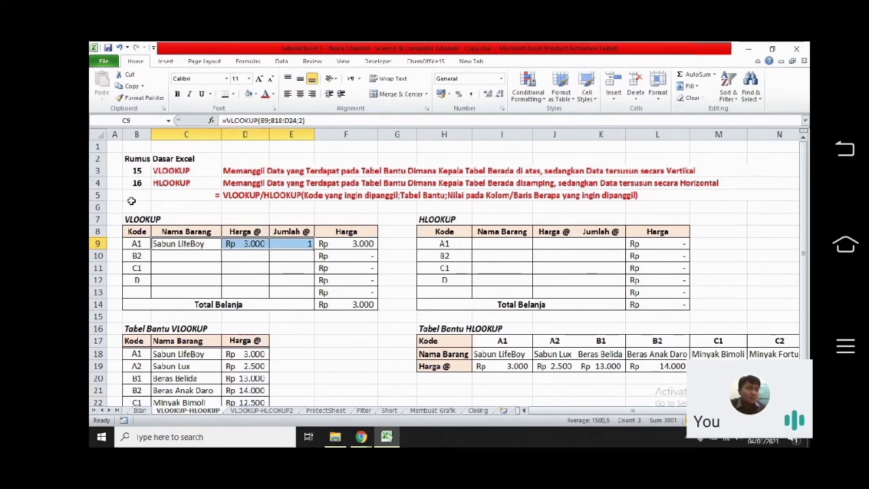
click(171, 174)
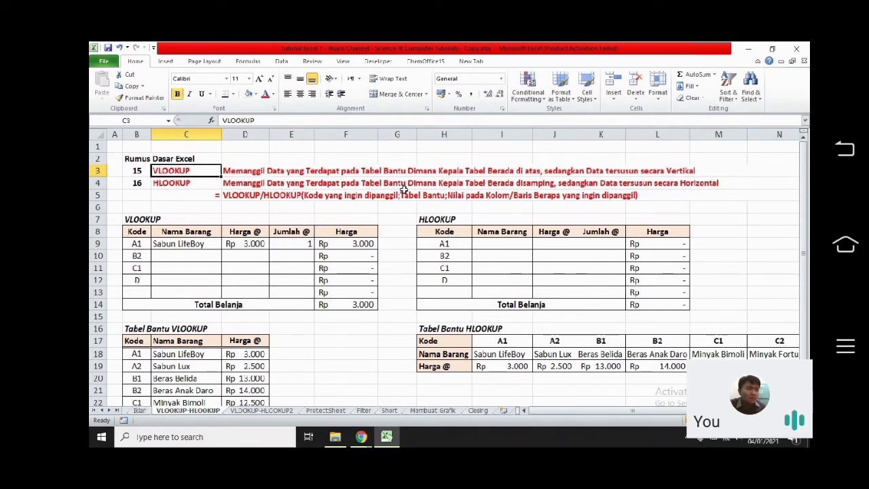
Examine the HLOOKUP heading in C4, the Tabel Bantu HLOOKUP side headers and the item names across its Nama Barang row
click(201, 182)
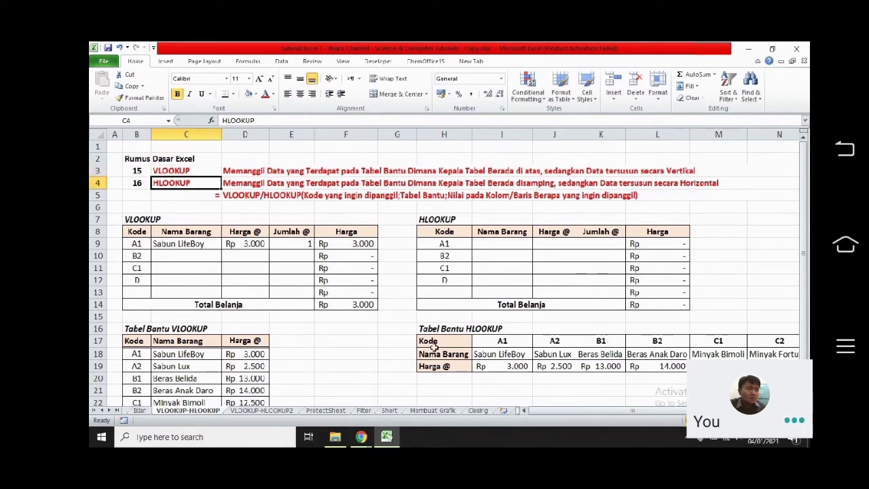
drag(433, 342, 436, 366)
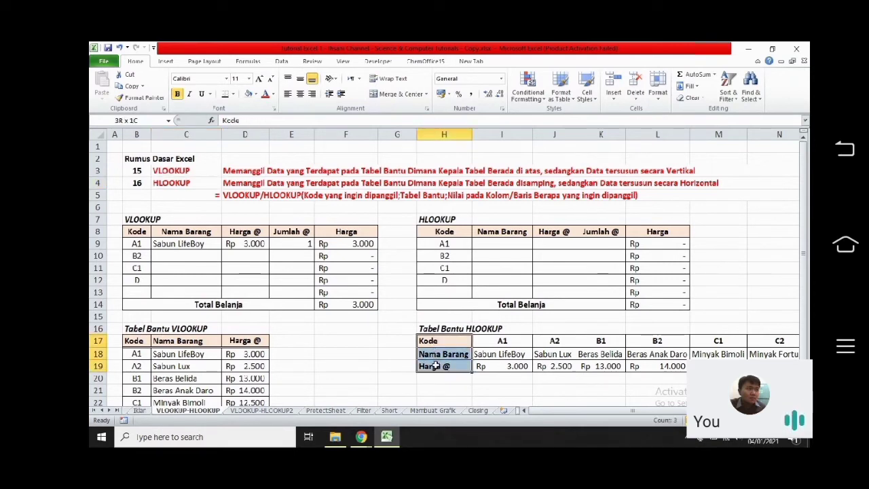
click(435, 366)
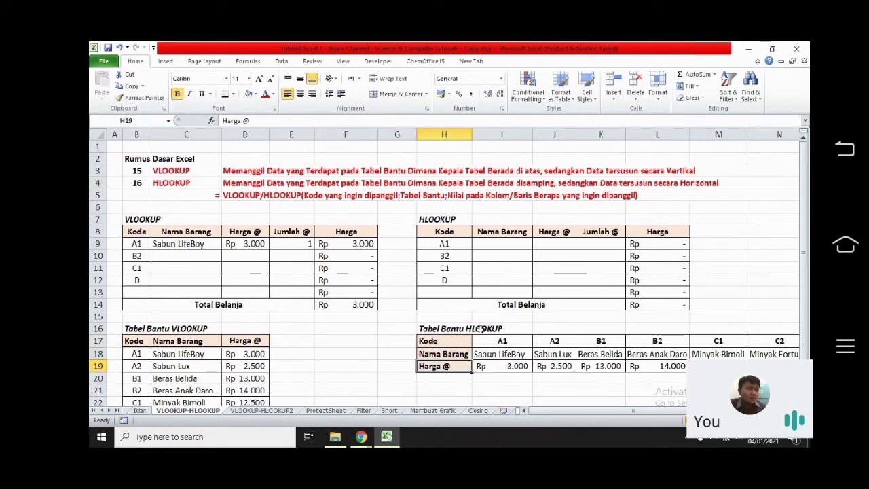
click(462, 355)
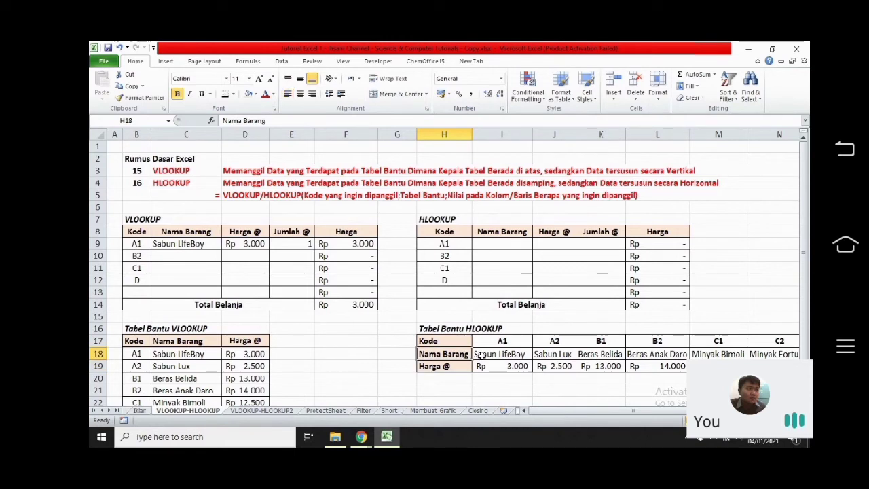
click(480, 356)
click(615, 355)
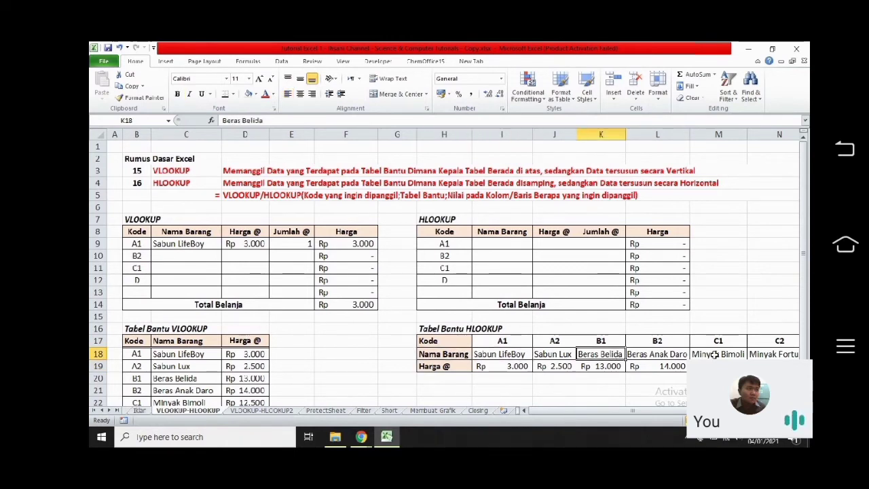
click(714, 354)
drag(486, 358, 741, 354)
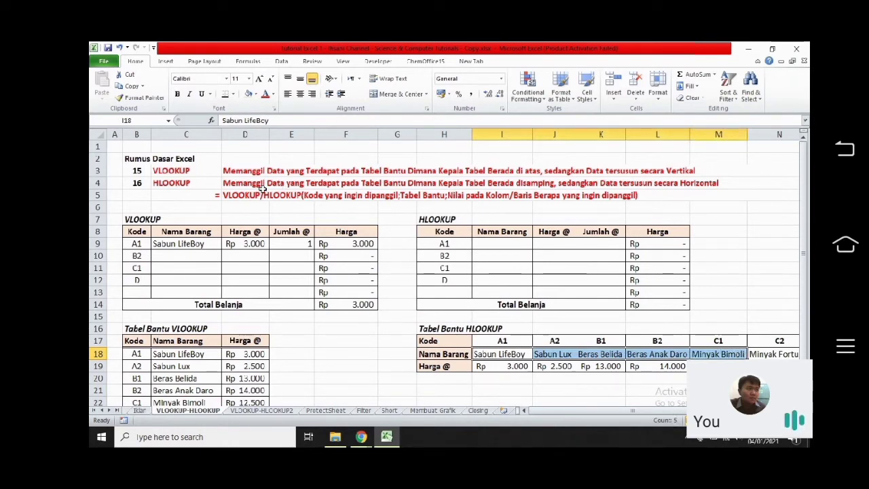
Review the syntax line in row 5 against the A1 entry and the complete data range B18:D24 of the VLOOKUP helper table
click(214, 196)
text(=)
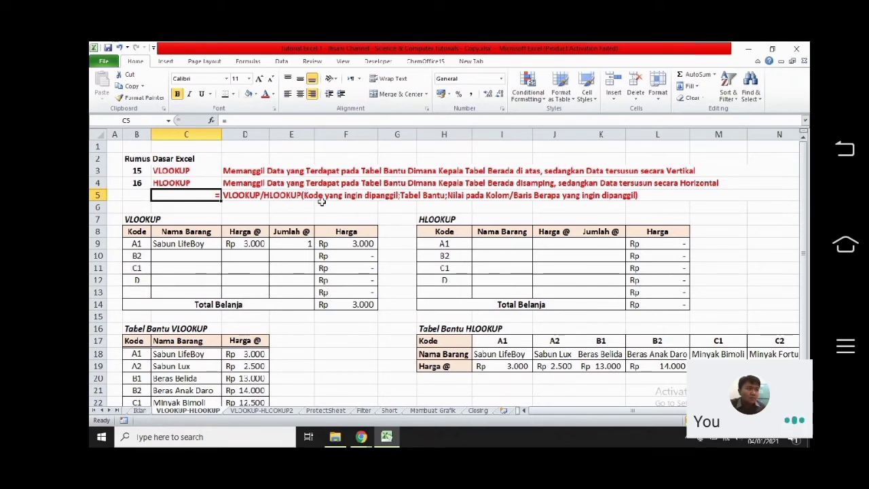
click(135, 354)
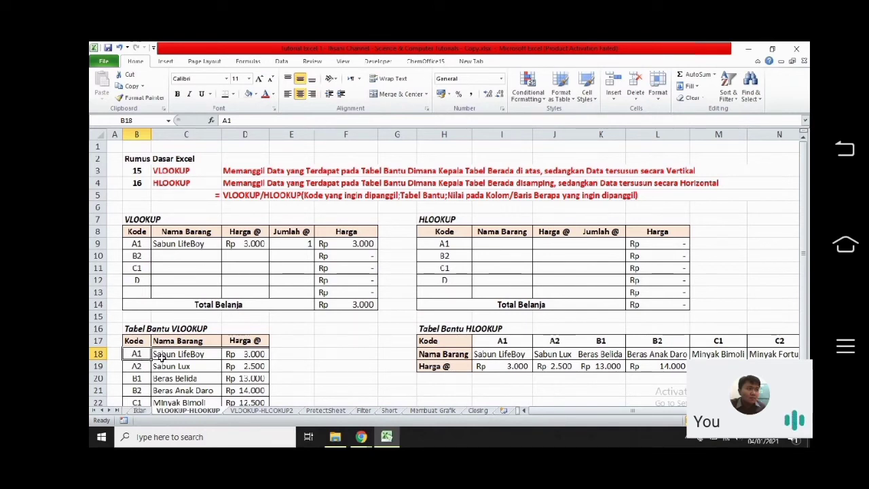
click(157, 355)
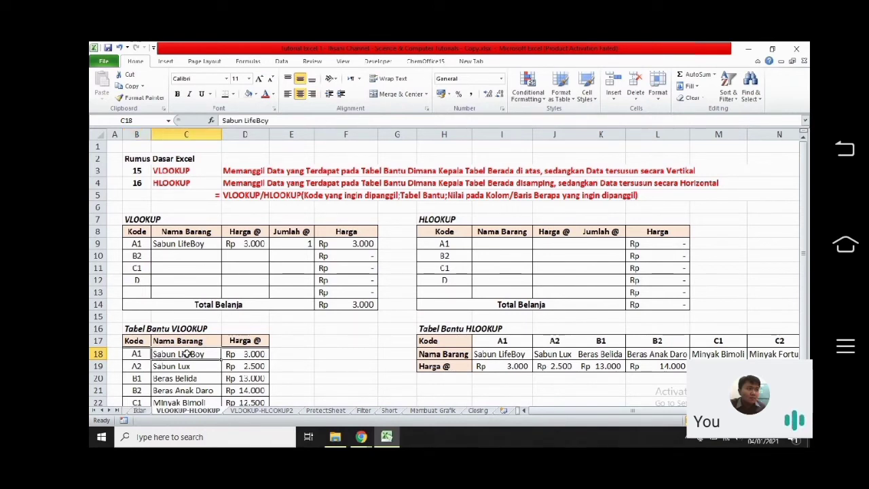
click(243, 354)
click(135, 354)
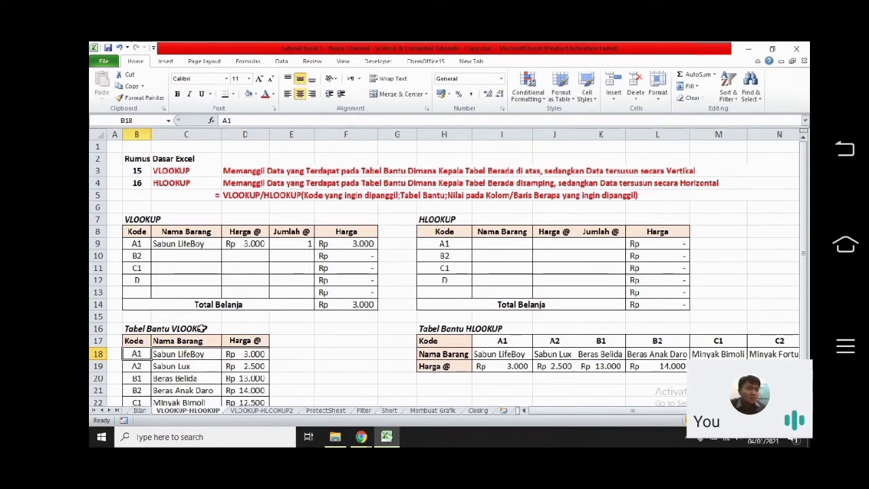
drag(135, 353, 138, 391)
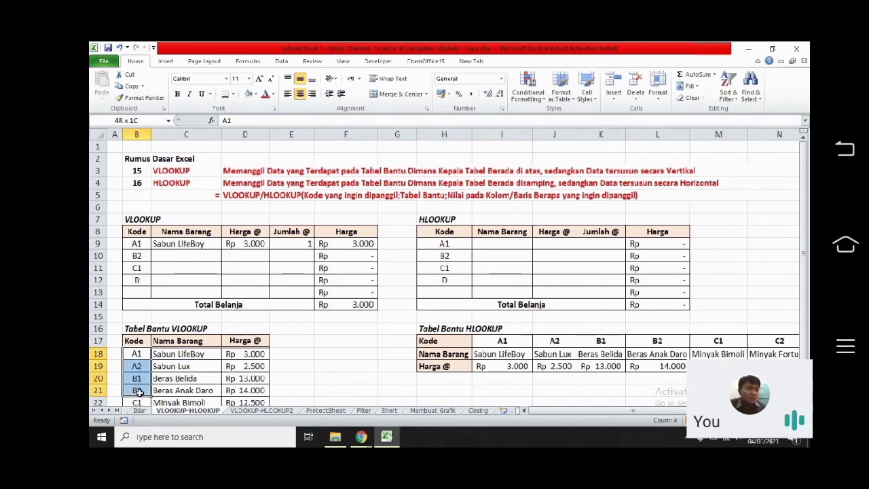
drag(137, 391, 245, 394)
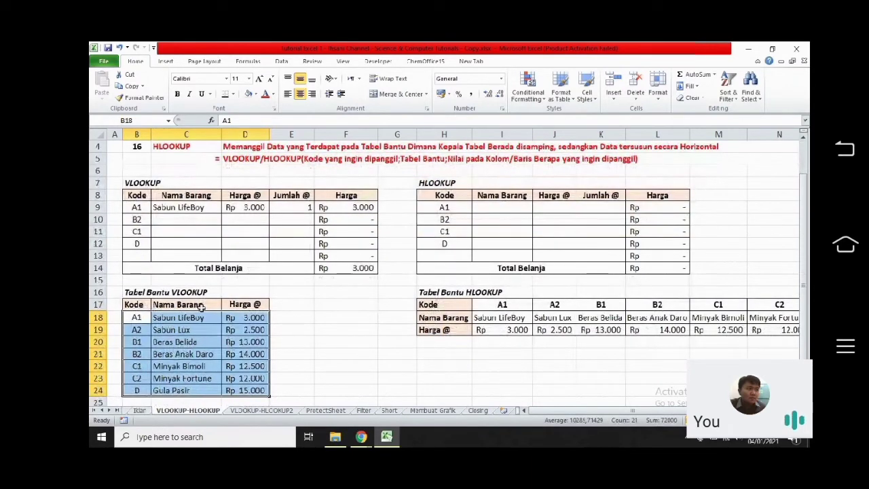
Compare the vertical Nama Barang and Harga @ columns of Tabel Bantu VLOOKUP with the horizontal Nama Barang row of Tabel Bantu HLOOKUP
click(168, 319)
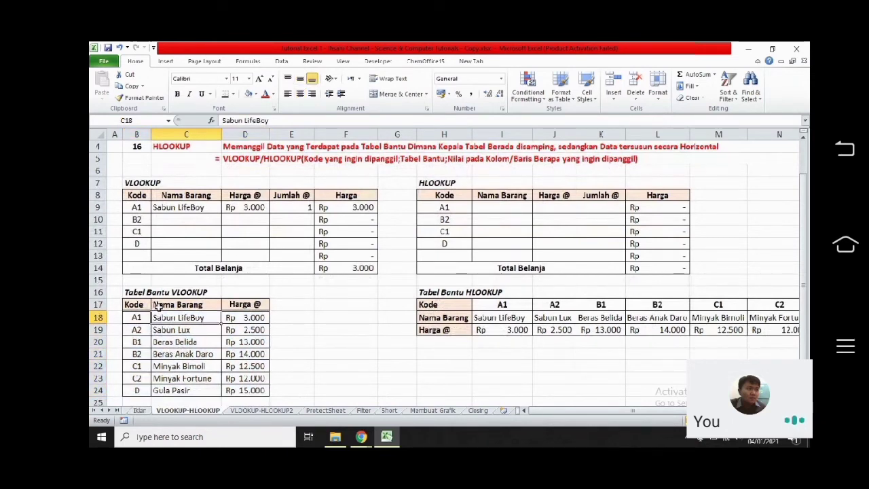
drag(157, 307, 166, 390)
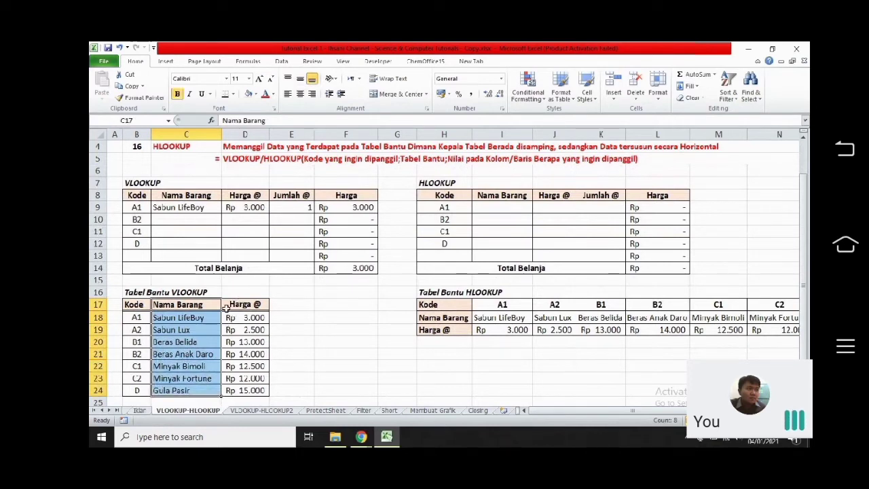
drag(243, 307, 245, 388)
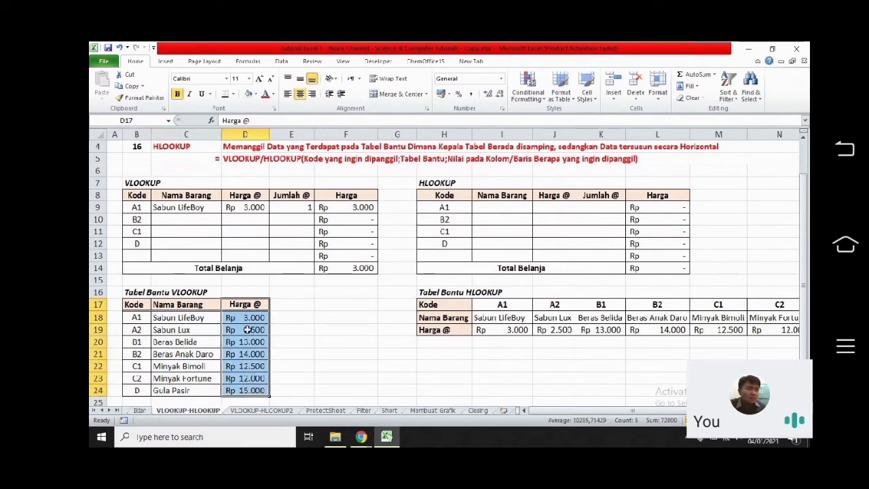
drag(243, 306, 246, 390)
drag(806, 338, 804, 324)
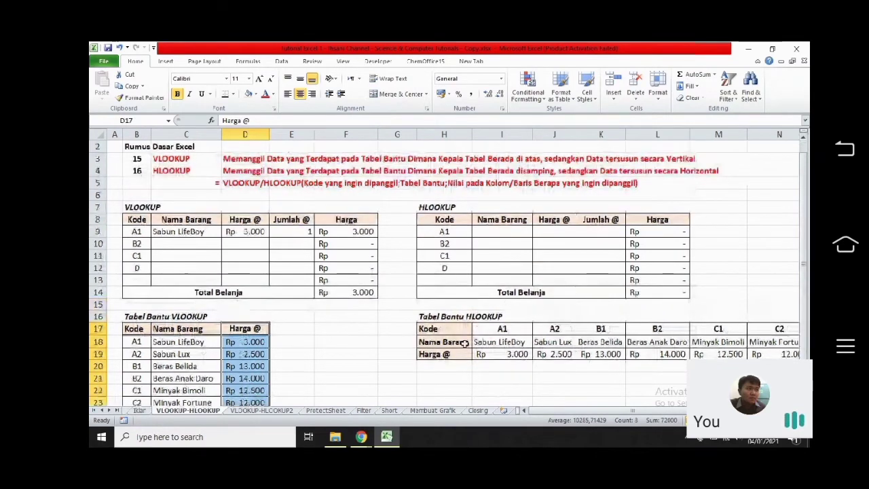
drag(453, 343, 778, 344)
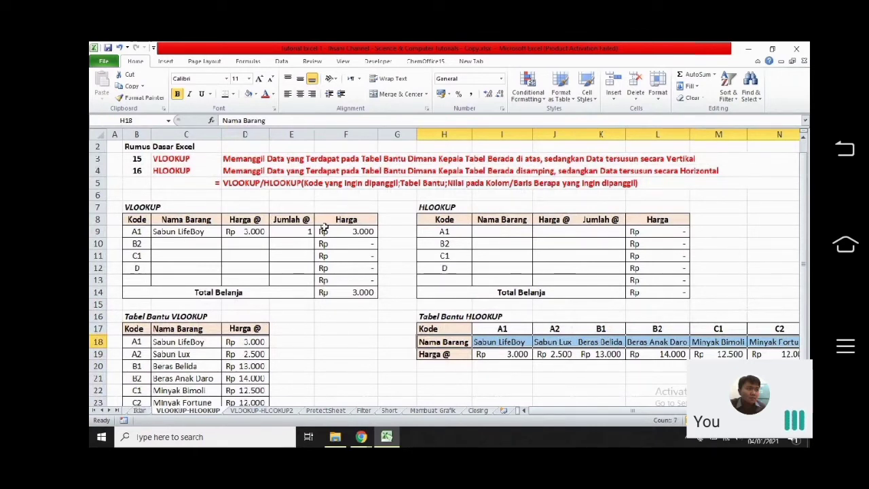
Compare the Nama Barang cells C9 and C12 of the VLOOKUP table with the source data in Tabel Bantu VLOOKUP
click(195, 232)
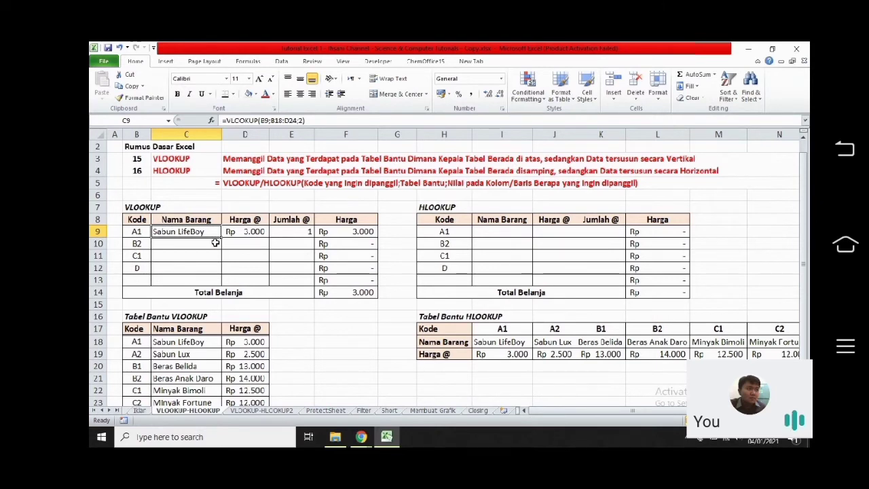
click(202, 270)
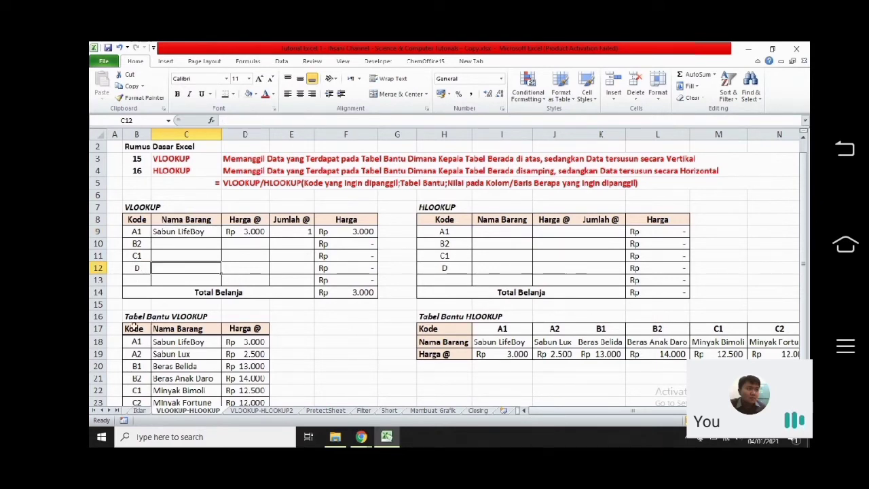
drag(132, 329, 246, 403)
click(192, 232)
click(140, 208)
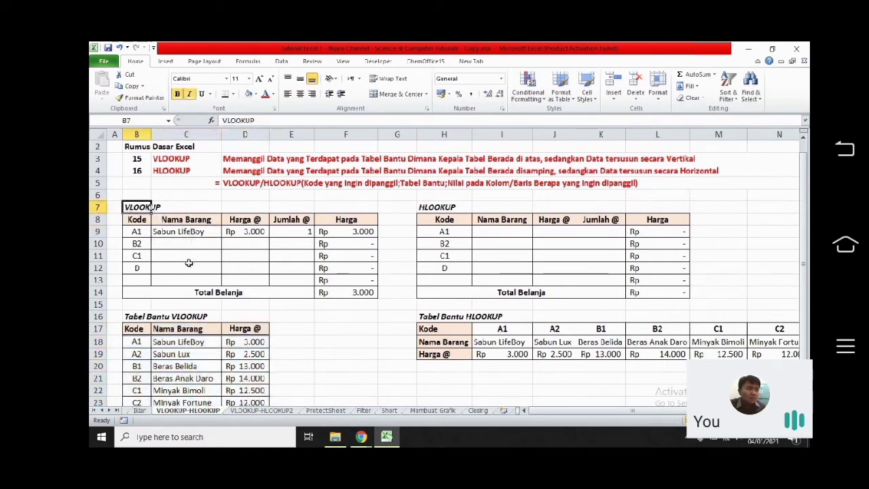
drag(133, 329, 252, 401)
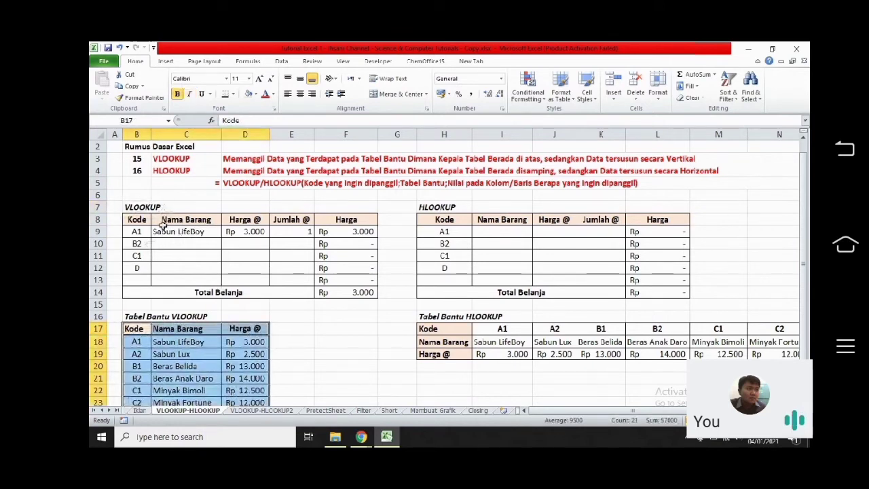
Go through the Nama Barang and Harga @ cells of the VLOOKUP table, from row 9 down to row 12
click(163, 232)
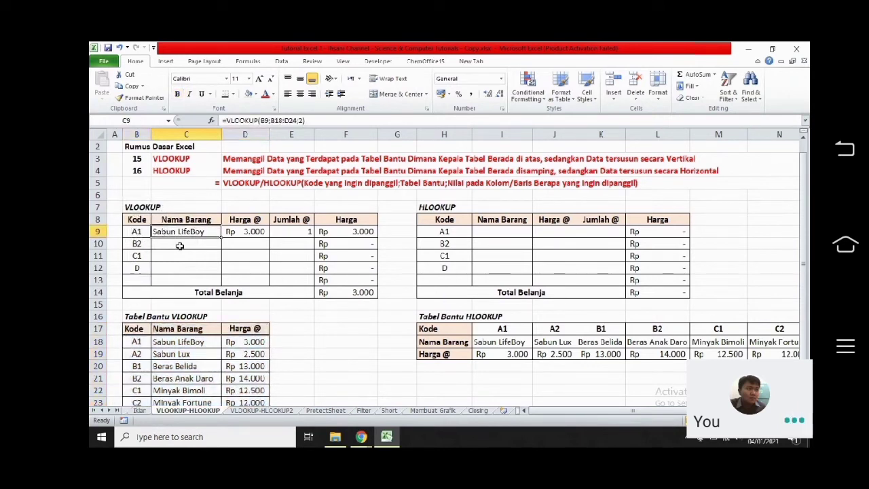
click(167, 244)
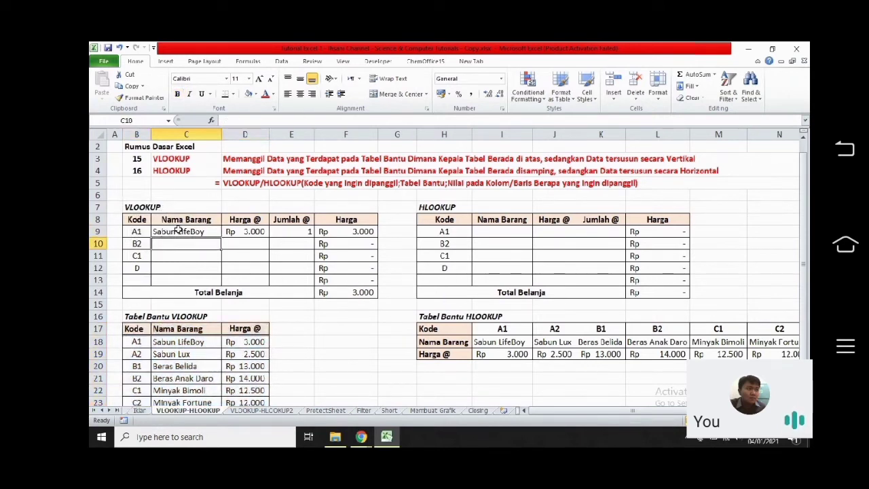
click(178, 231)
click(176, 254)
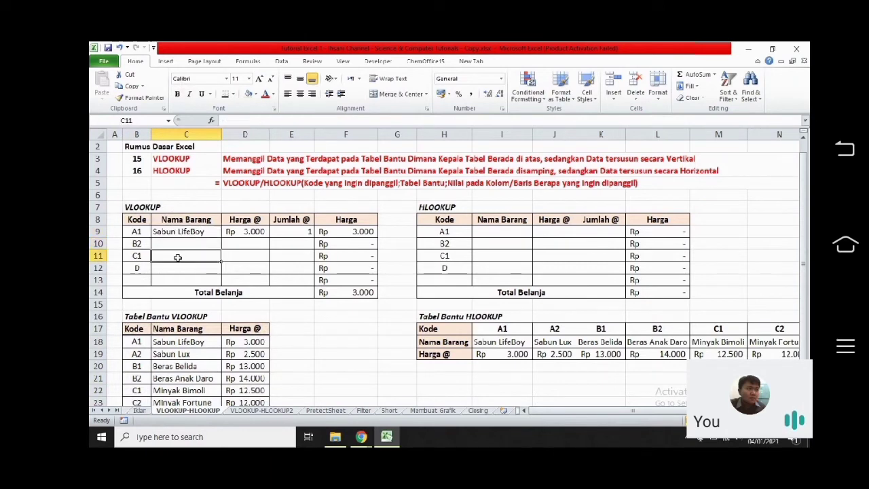
click(239, 231)
click(239, 246)
click(241, 270)
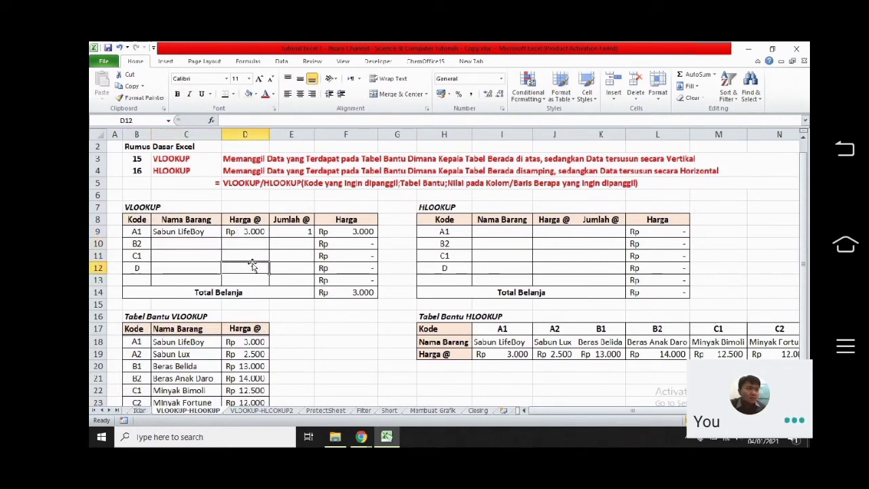
Go through the Jumlah @ cells E9 to E13 of the VLOOKUP table
click(291, 231)
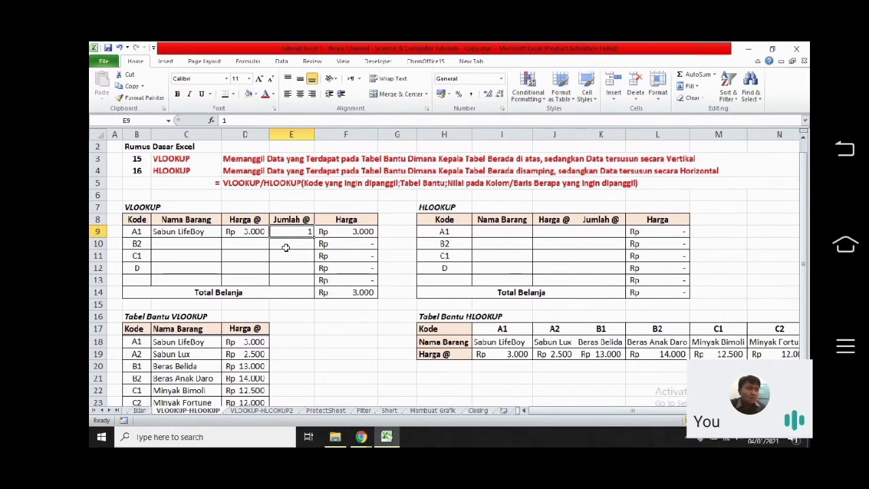
click(292, 246)
click(297, 270)
click(298, 279)
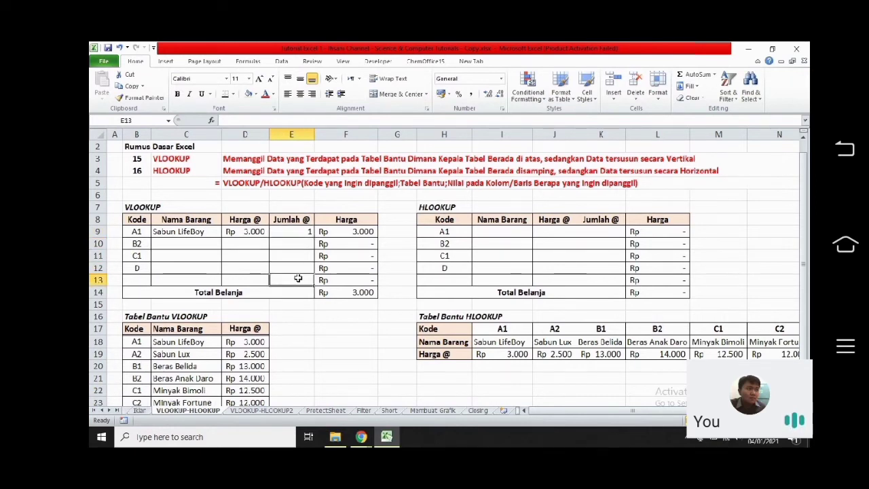
click(300, 269)
click(297, 246)
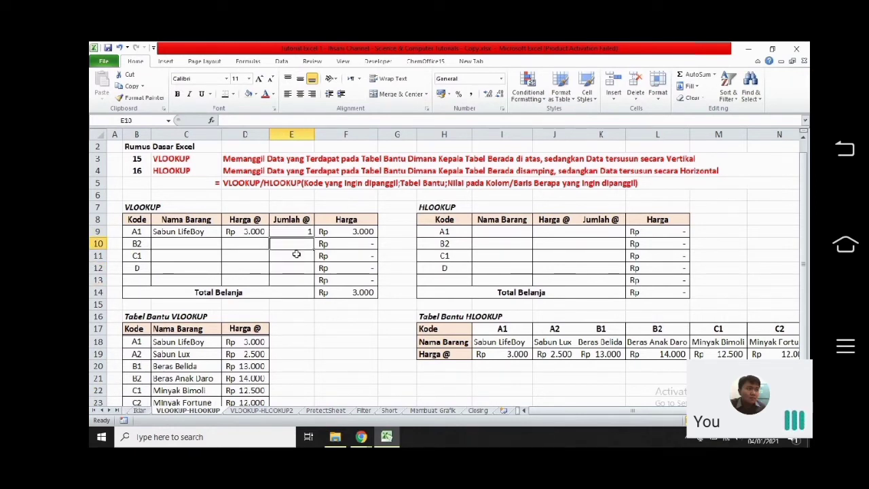
click(296, 254)
click(296, 269)
click(296, 238)
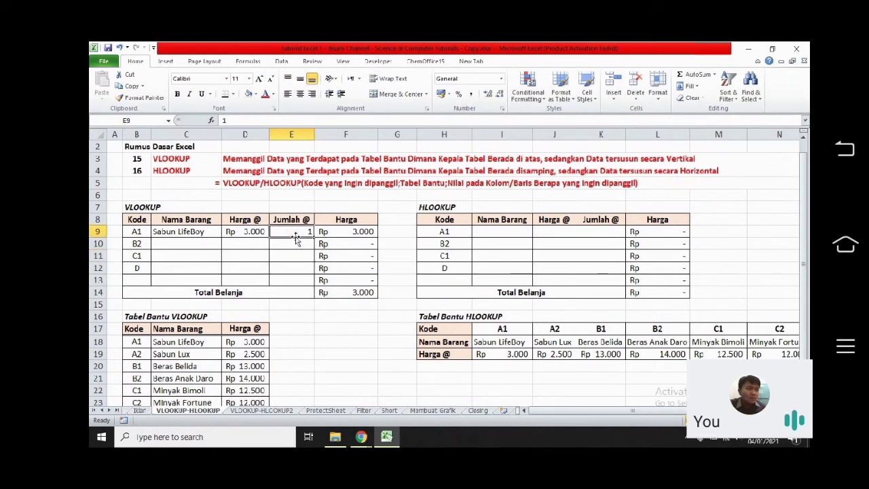
click(294, 268)
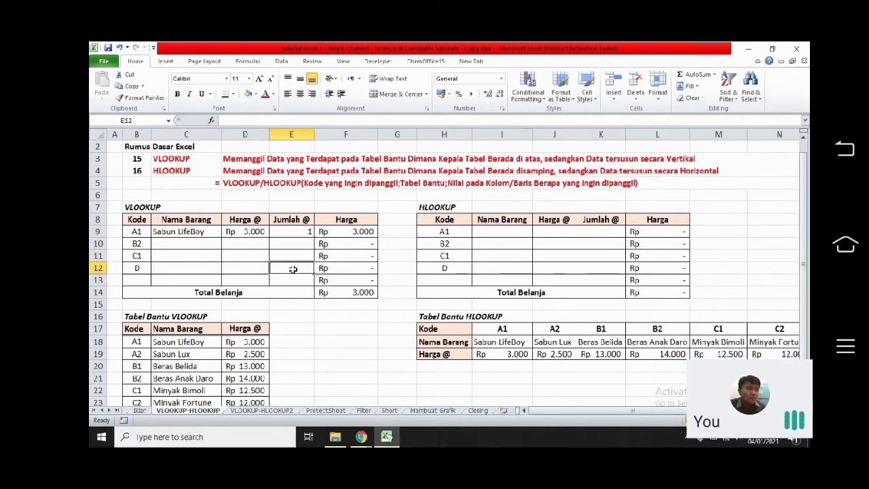
Relate the Harga @ cell D9 and Nama Barang cell C12 to helper table range B18:D22
click(253, 232)
click(190, 268)
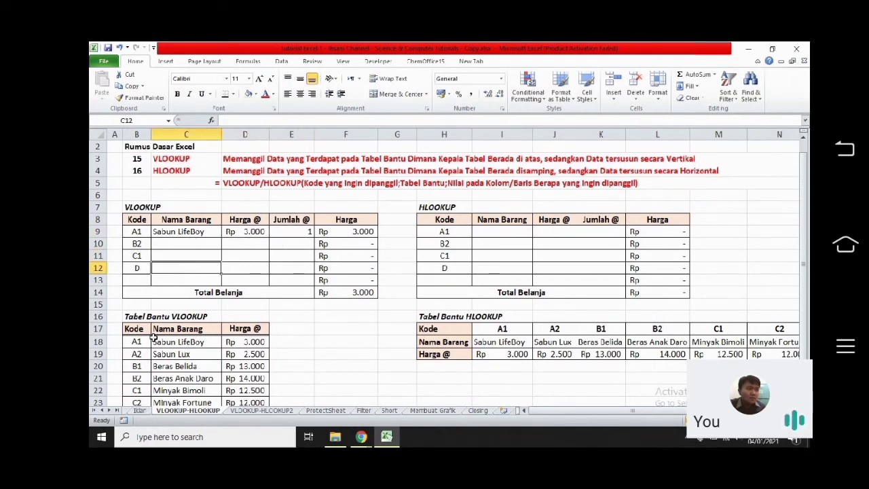
drag(137, 343, 249, 388)
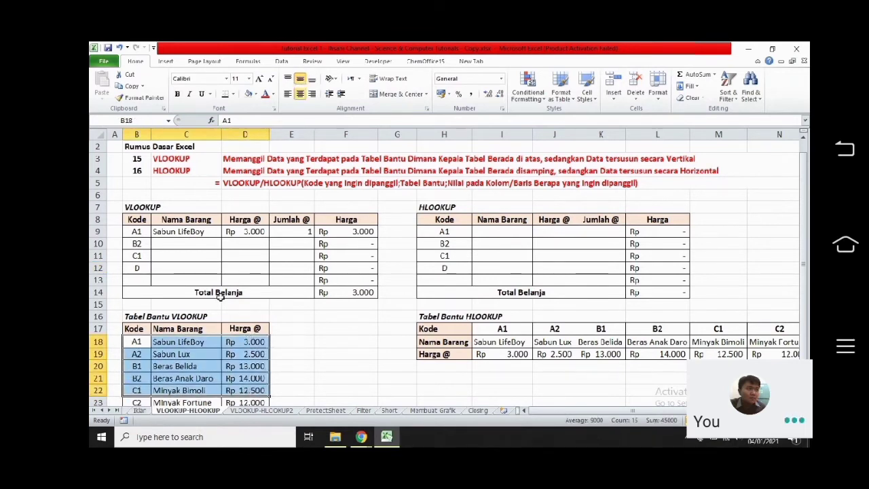
Go through the lookup value B9 and helper table range B18:D24 in the VLOOKUP formula of Nama Barang cell C9
click(175, 233)
double_click(175, 233)
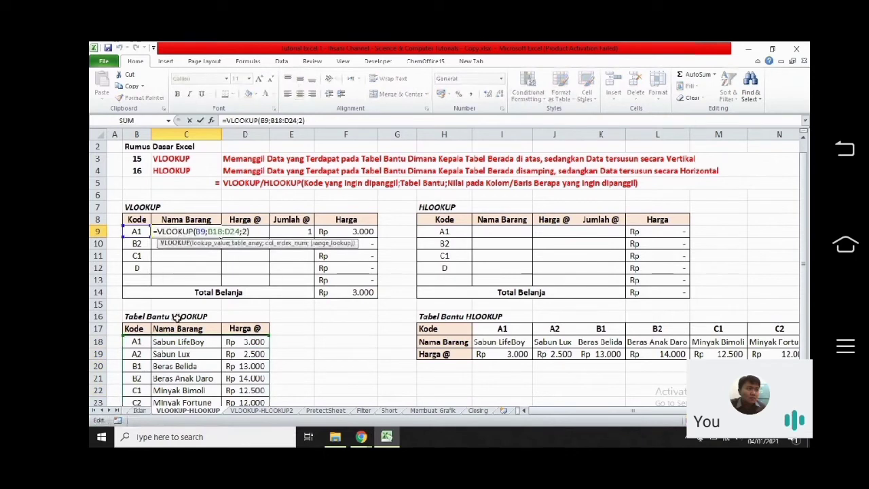
click(158, 232)
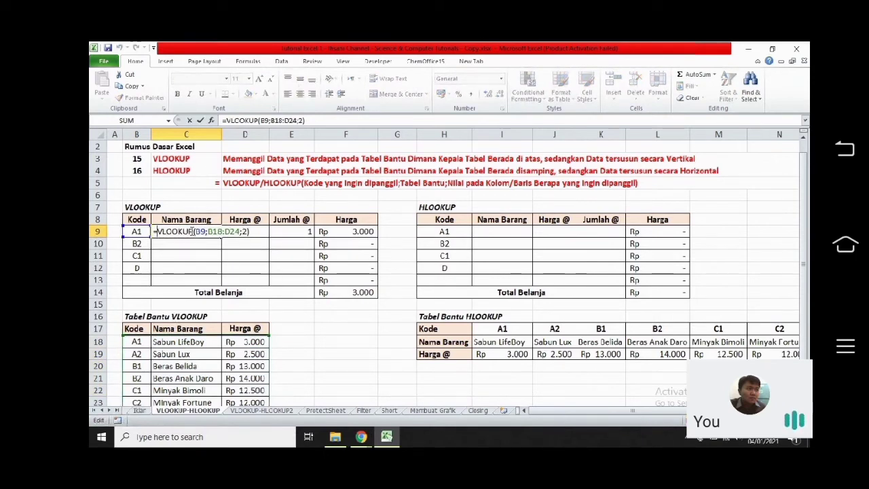
double_click(199, 231)
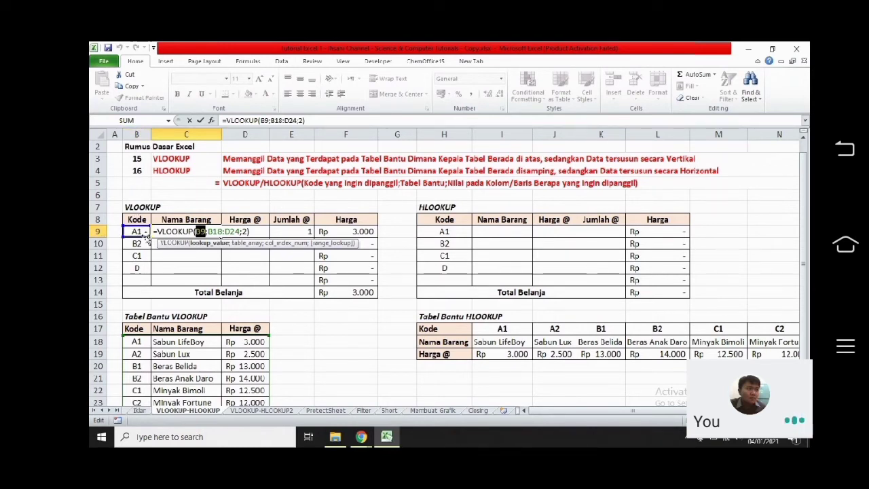
click(196, 232)
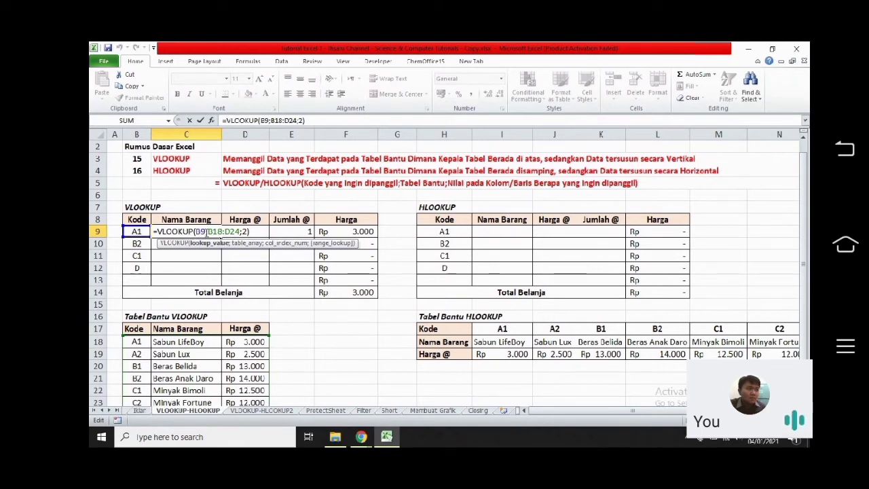
click(206, 232)
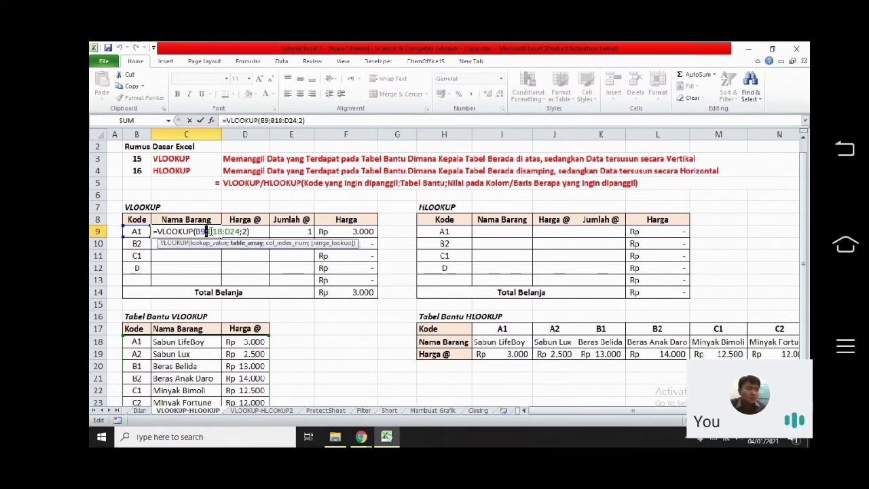
drag(207, 232, 238, 232)
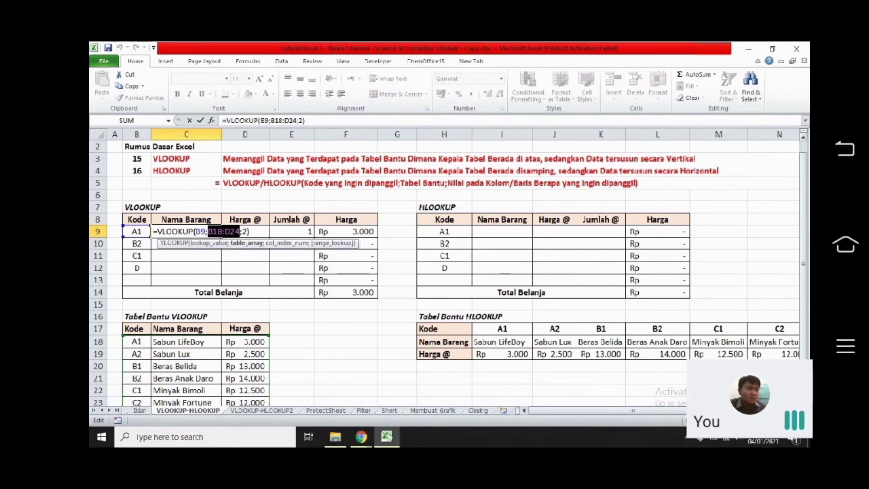
scroll(445, 274, down, 1)
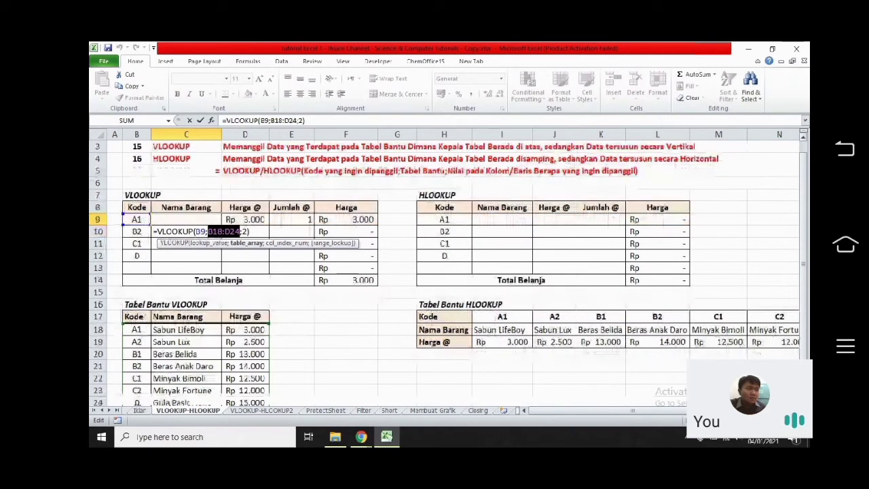
scroll(449, 272, down, 1)
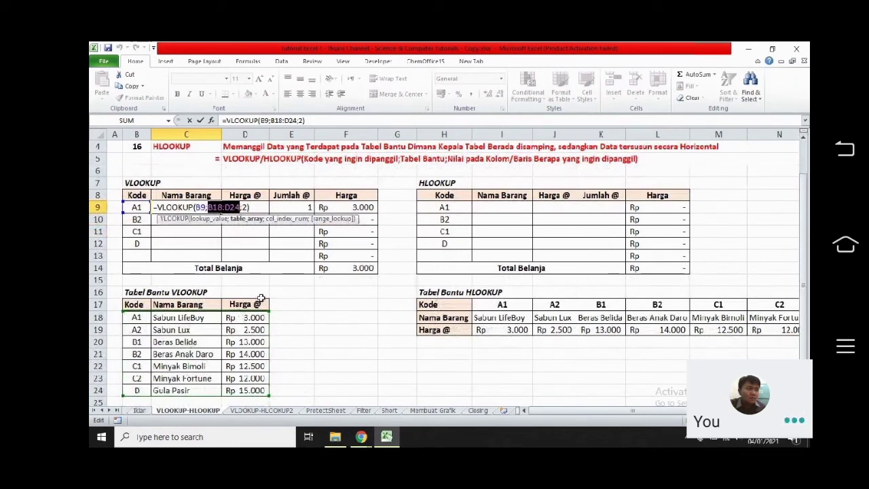
key(Return)
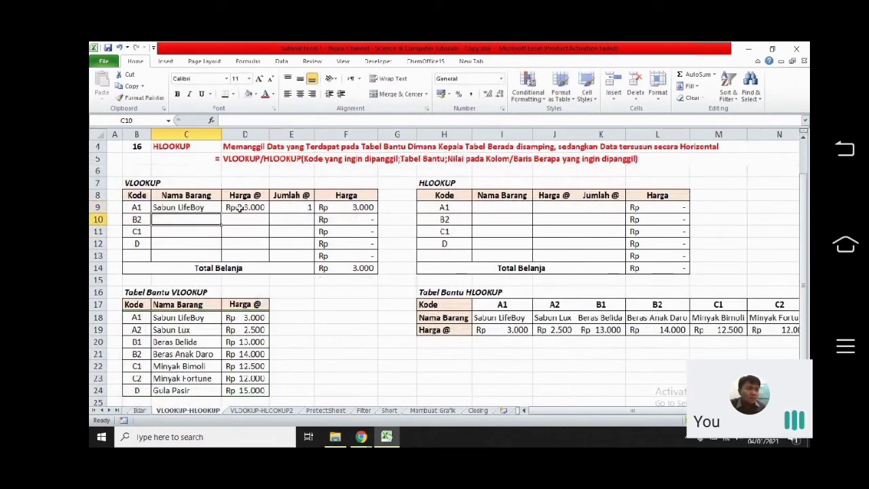
Reselect helper table range B18:D24 in the Harga @ formula of D9 and confirm it as =VLOOKUP(B9;B18:D24;3)
click(239, 208)
double_click(239, 207)
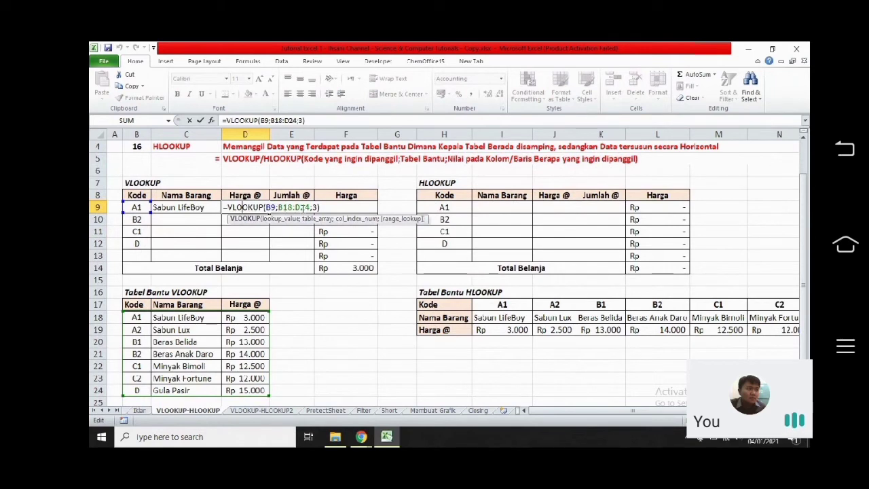
drag(279, 207, 307, 207)
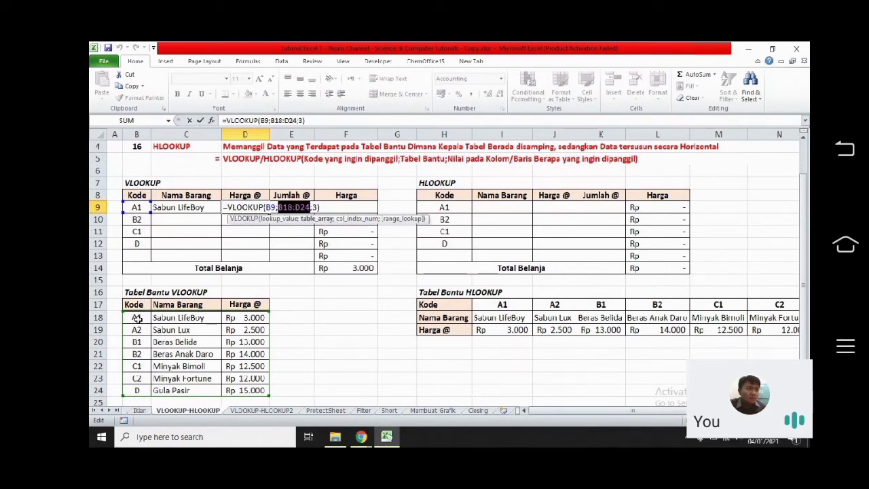
drag(129, 317, 255, 391)
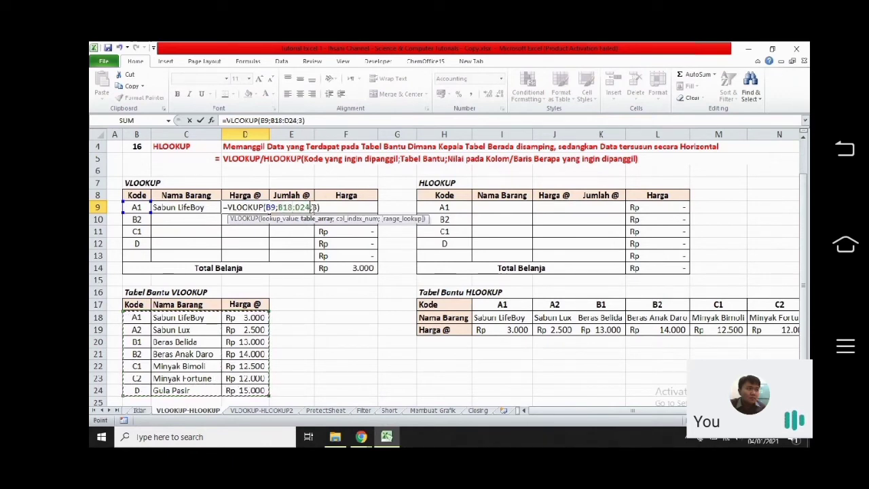
click(316, 208)
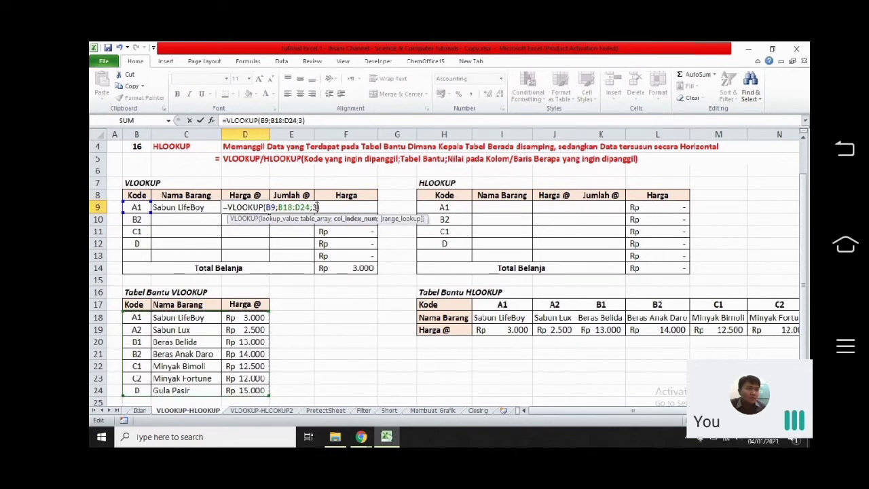
text(;3))
key(Return)
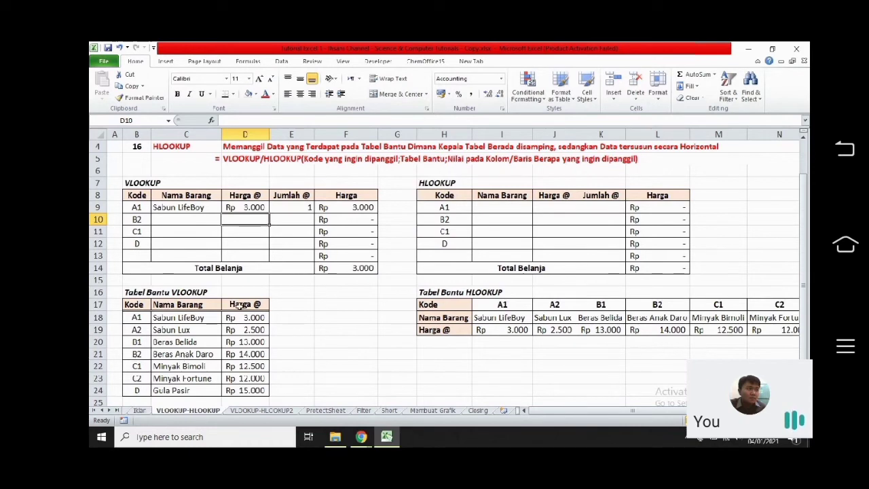
Fill the Nama Barang VLOOKUP formula from C9 down to C12
click(210, 208)
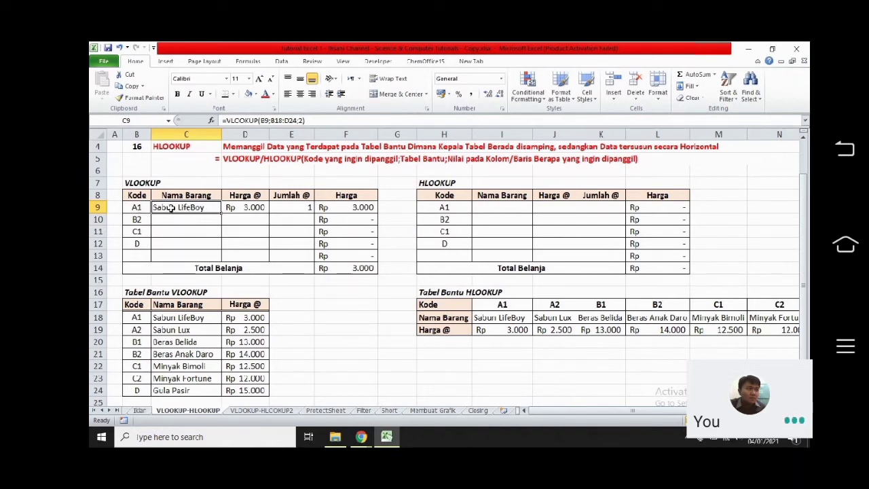
click(253, 207)
click(203, 209)
drag(165, 221, 172, 239)
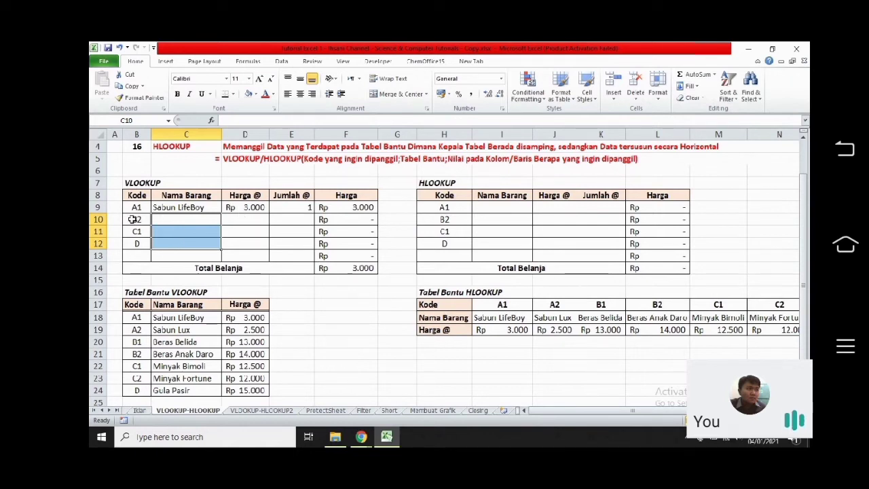
click(212, 207)
drag(220, 212, 220, 245)
Go through the filled Nama Barang cells from C9 down to C12
click(248, 207)
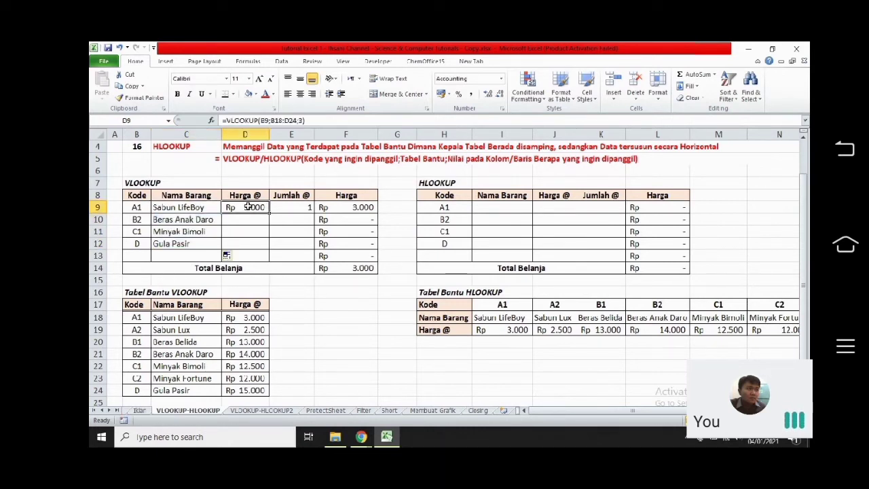
click(195, 211)
click(188, 222)
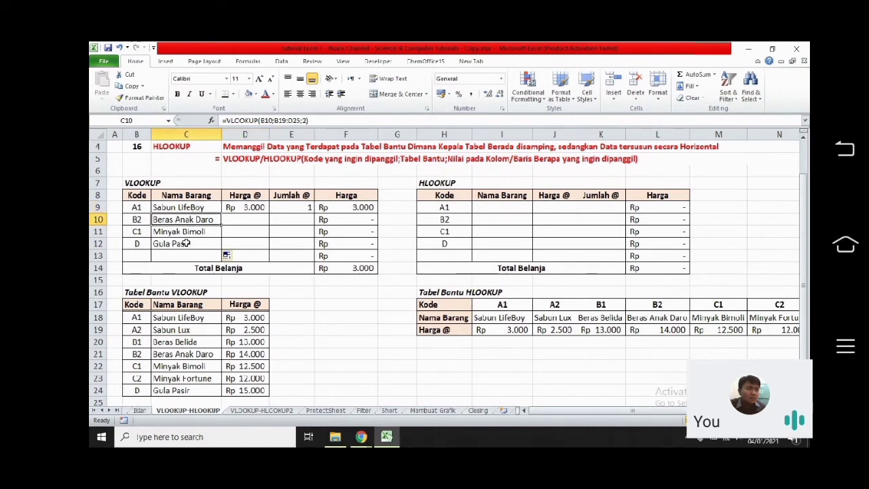
click(187, 244)
Check the codes and item names in rows 9 to 12 against the matching rows of Tabel Bantu VLOOKUP
click(139, 211)
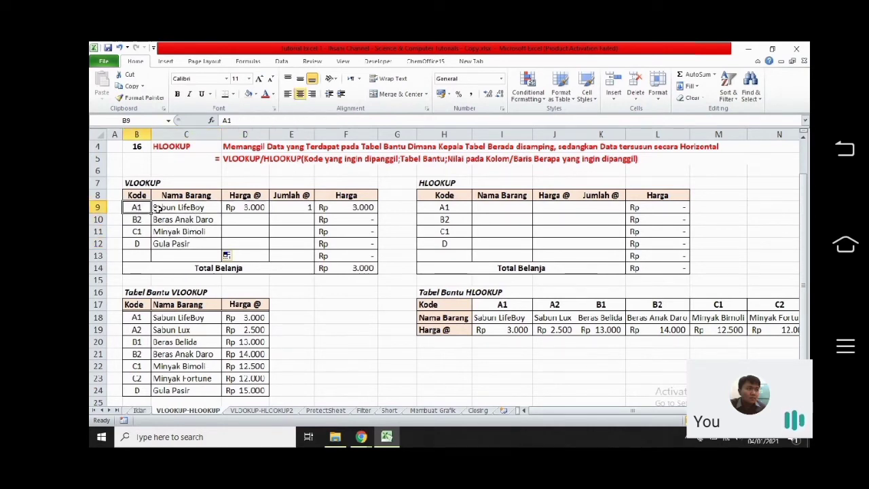
click(157, 209)
click(136, 317)
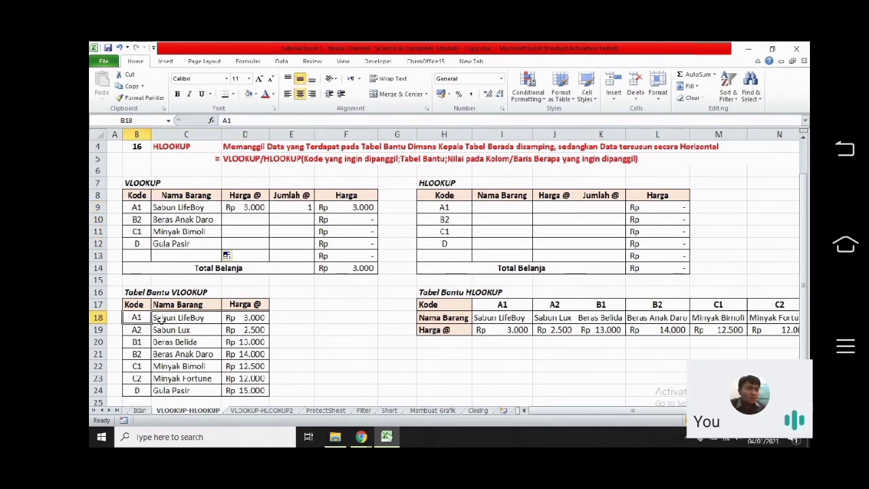
click(158, 319)
click(137, 222)
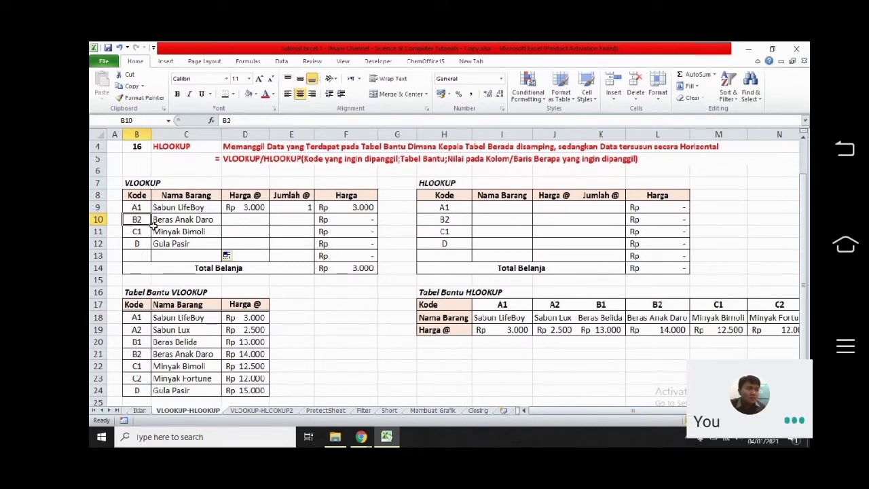
click(168, 224)
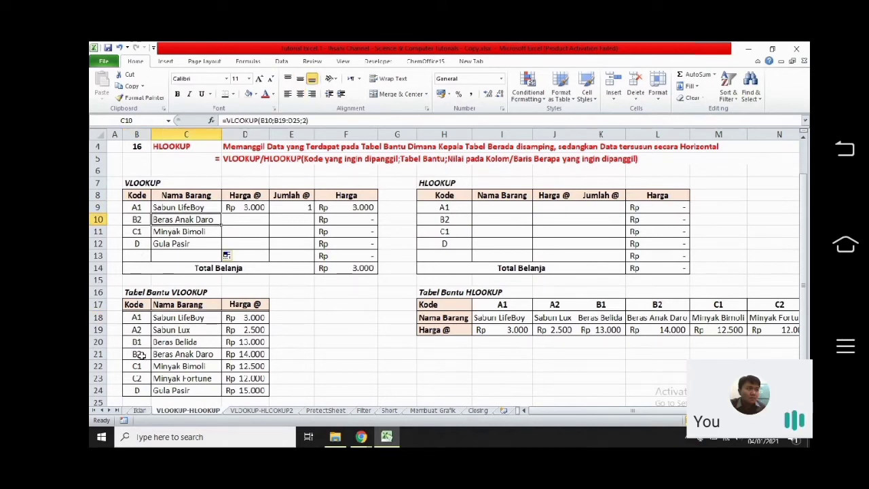
click(163, 356)
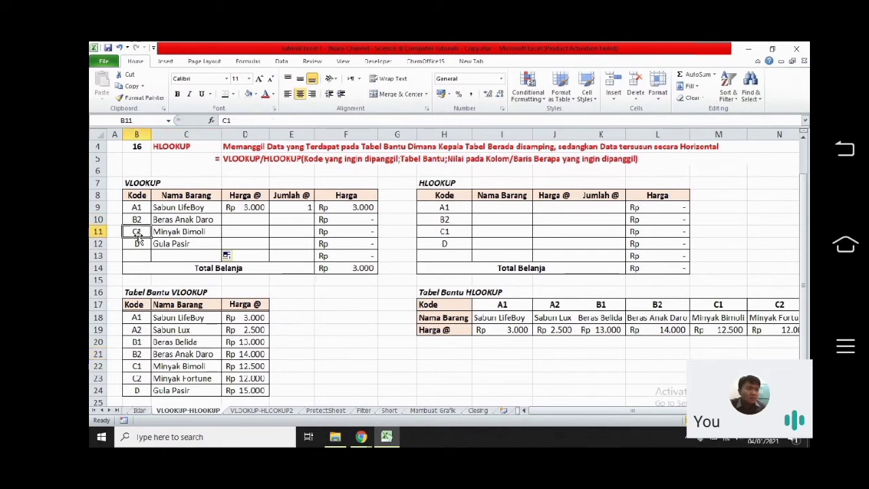
click(172, 234)
click(158, 366)
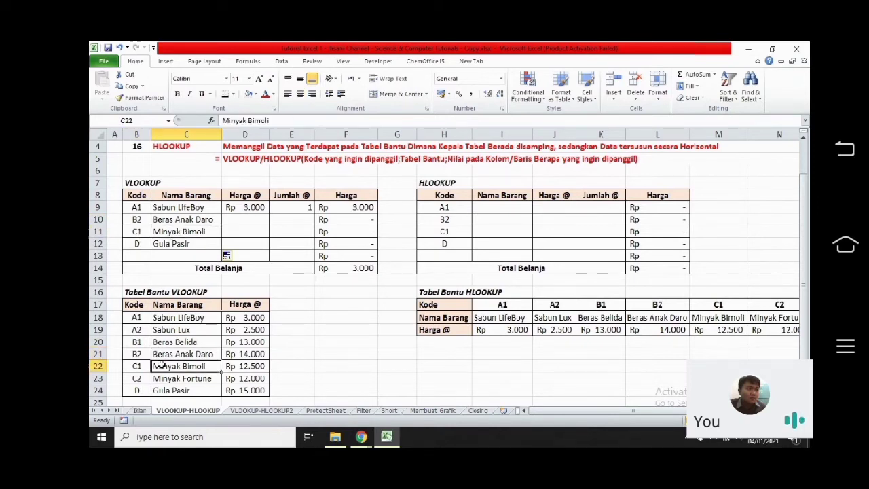
click(140, 243)
click(158, 246)
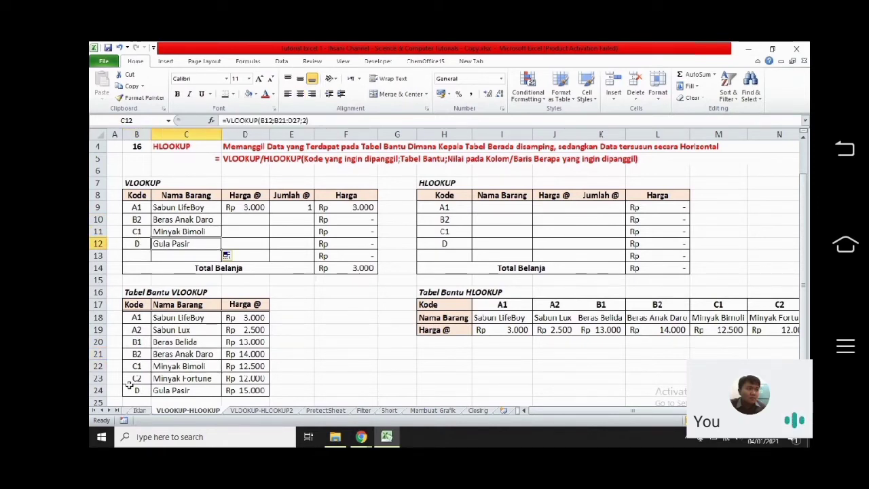
Relate the Nama Barang results in C9:C12 to the source names in C18:C24 of Tabel Bantu VLOOKUP
drag(165, 210, 166, 244)
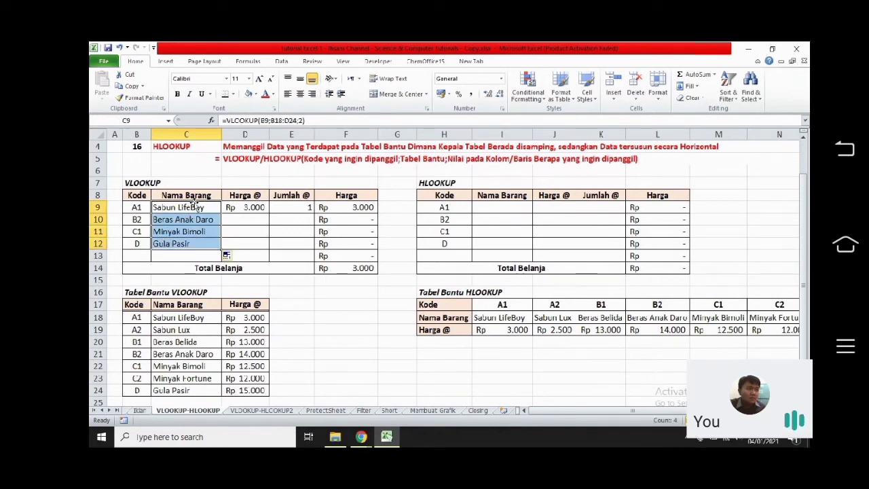
click(187, 209)
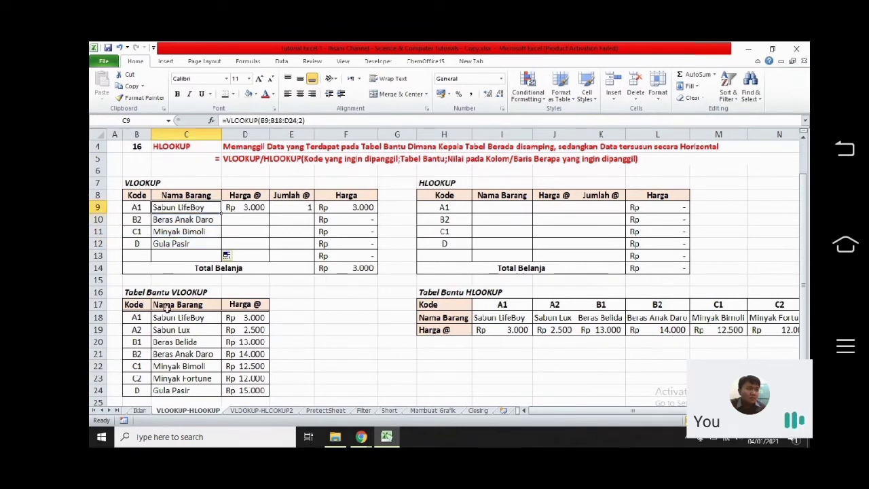
click(163, 320)
drag(164, 325, 178, 381)
click(170, 317)
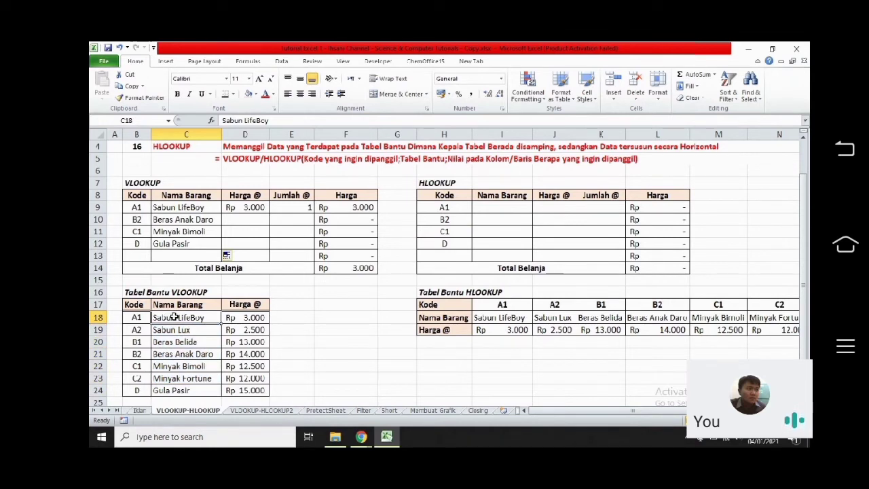
drag(175, 317, 174, 388)
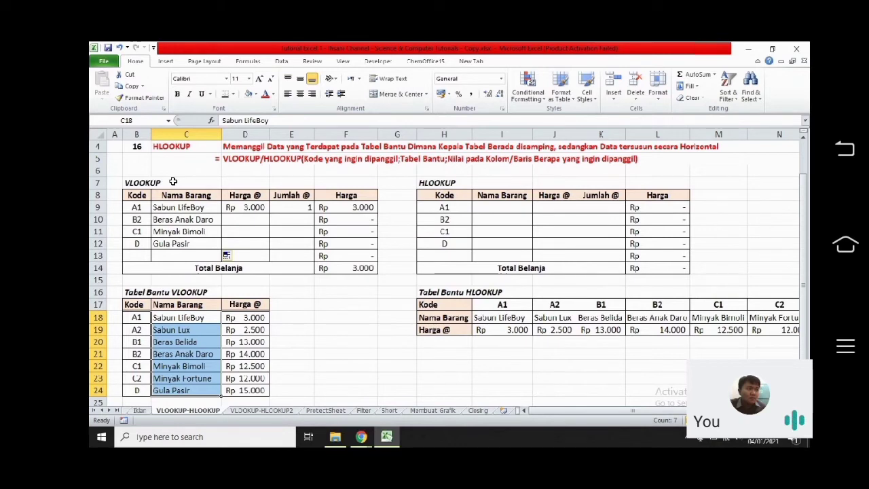
Fill the Harga @ VLOOKUP formula from D9 down to D12
click(257, 208)
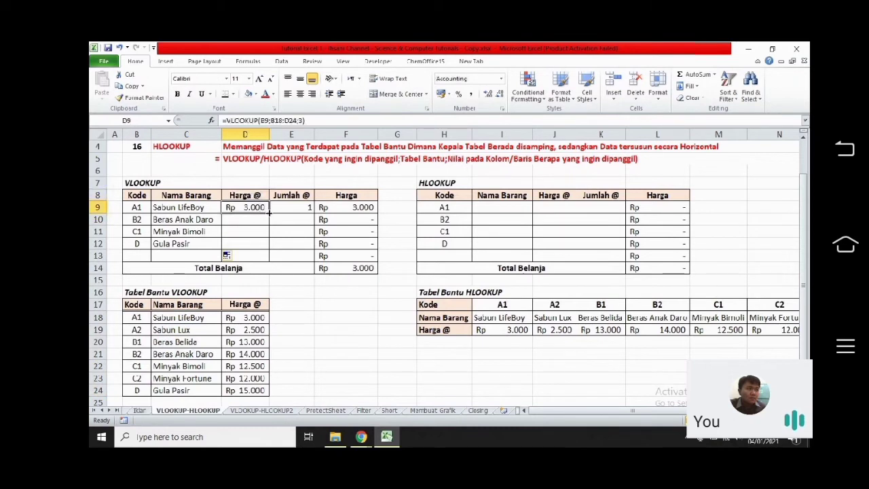
drag(269, 213, 269, 249)
click(257, 206)
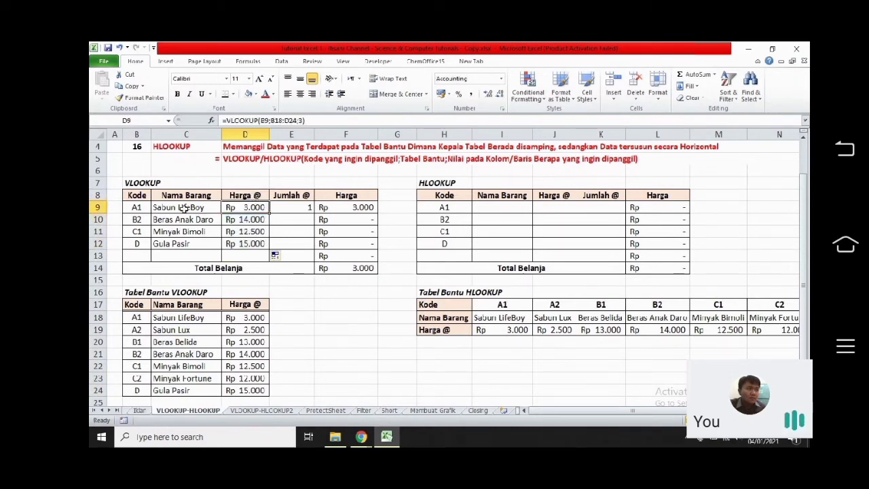
Compare the item names and Harga @ prices in the VLOOKUP table with their source rows in Tabel Bantu VLOOKUP
click(201, 318)
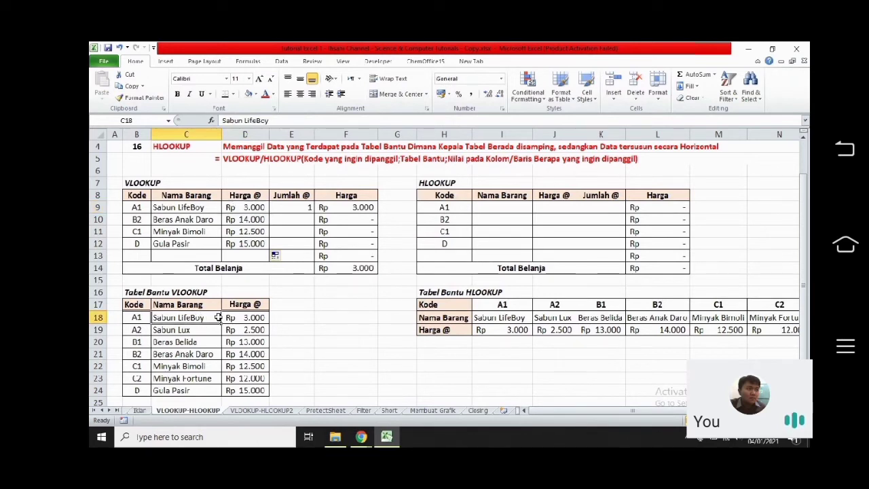
click(238, 317)
click(190, 219)
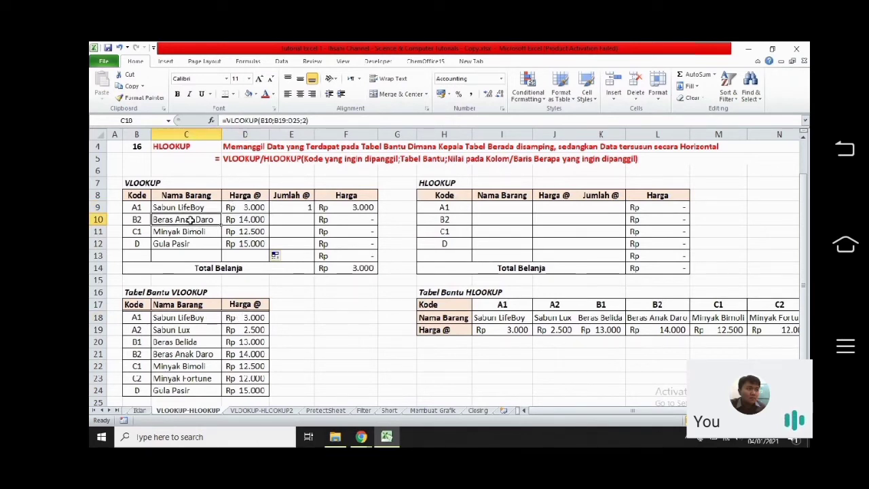
click(234, 221)
click(203, 349)
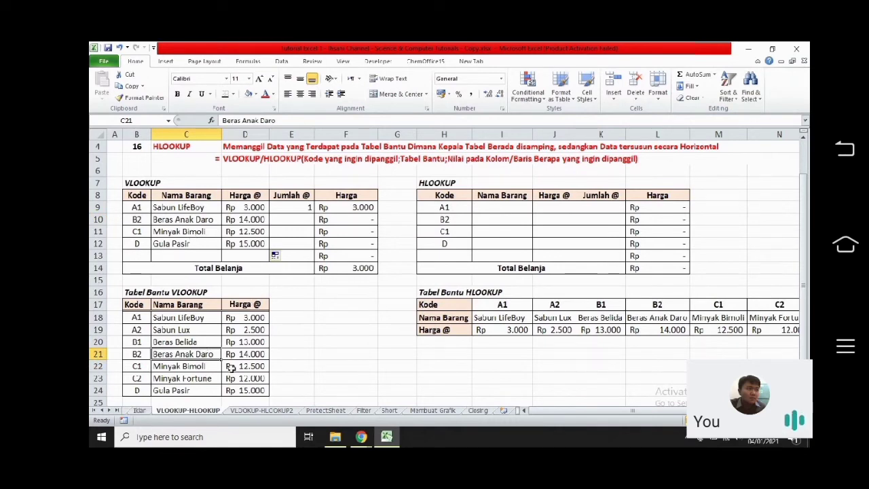
click(200, 392)
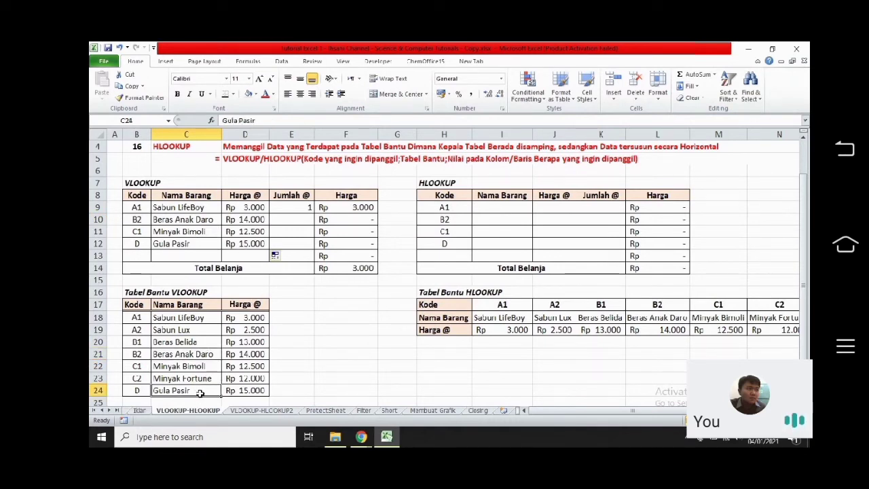
Examine the Total Belanja sum in F14, the Jumlah @ quantity in E9 and the Harga formula in F9
click(229, 392)
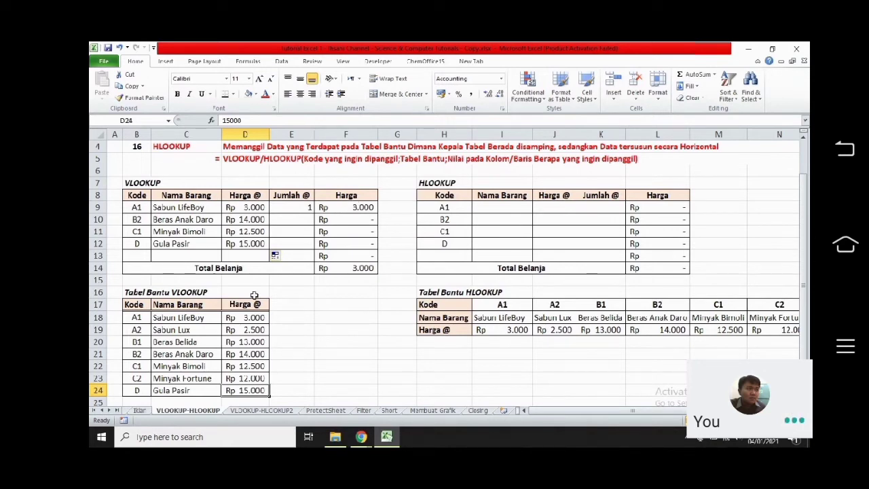
drag(242, 268, 348, 270)
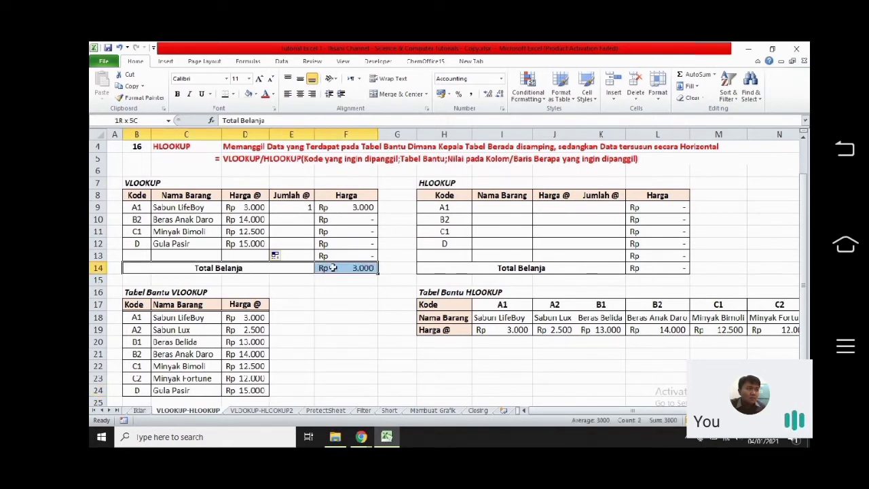
click(347, 269)
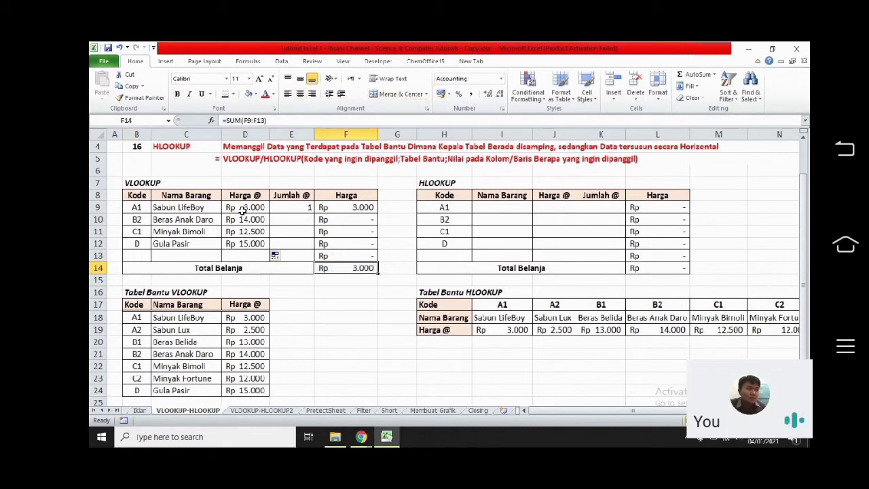
click(302, 207)
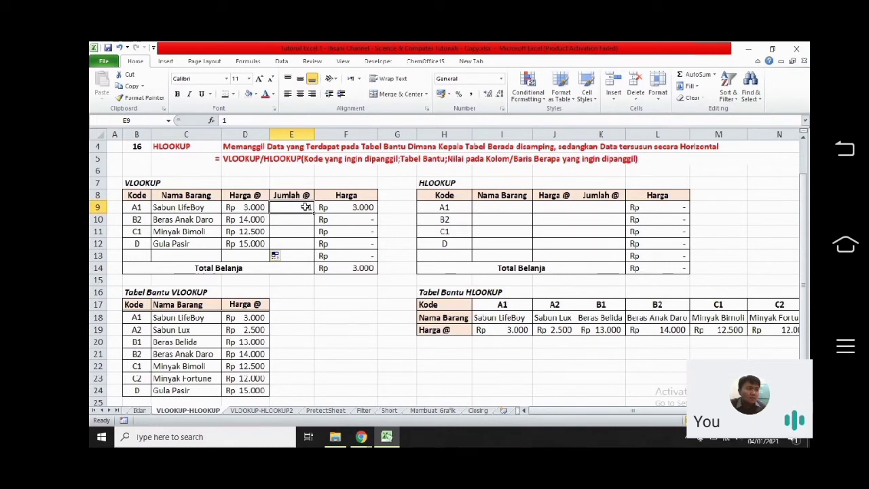
click(362, 207)
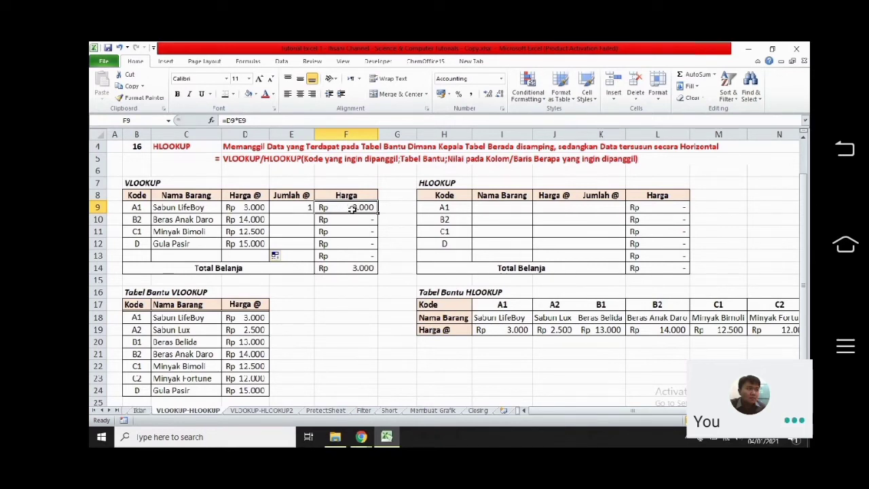
Fill the Harga formula =D9*E9 from F9 down to F13 and recheck its cell references
double_click(353, 210)
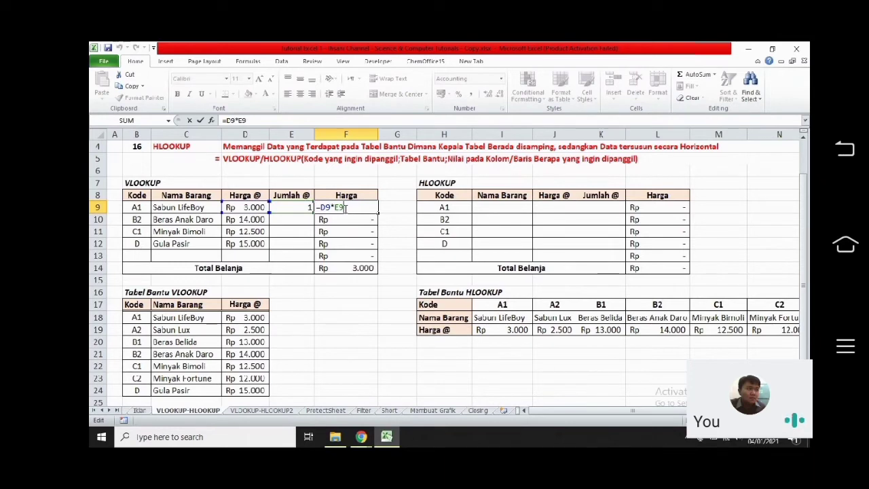
key(Return)
click(345, 209)
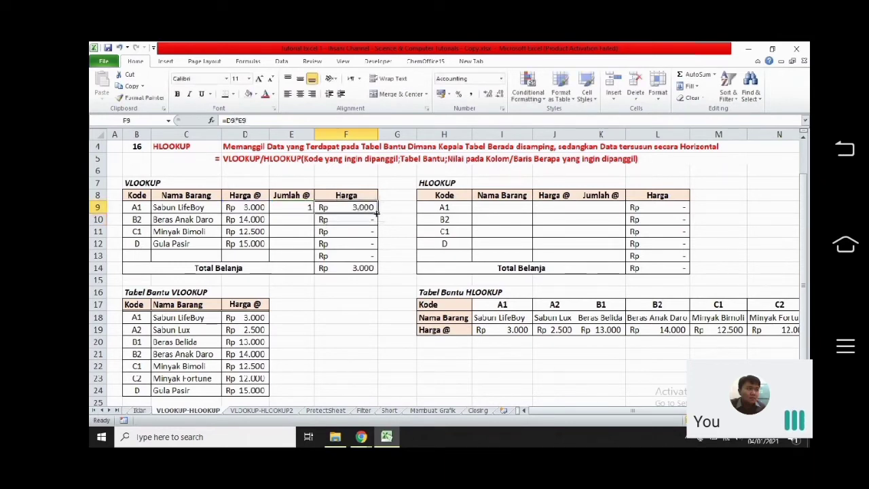
drag(377, 213, 376, 259)
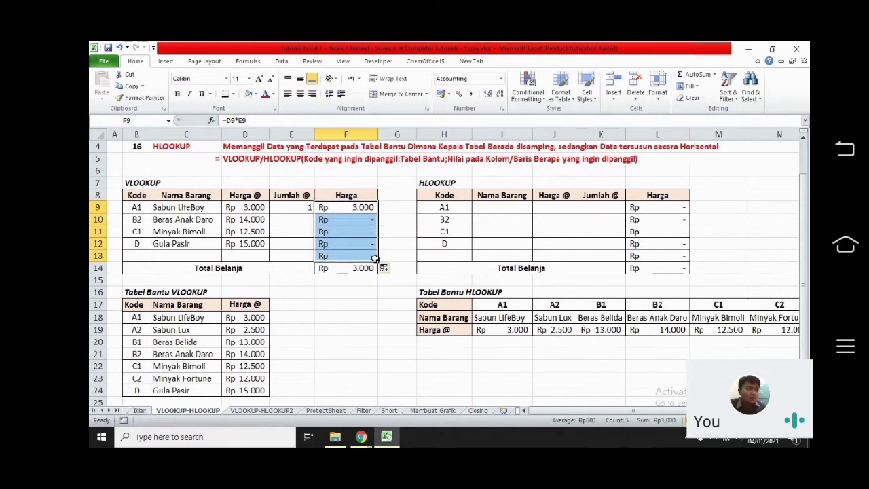
double_click(337, 207)
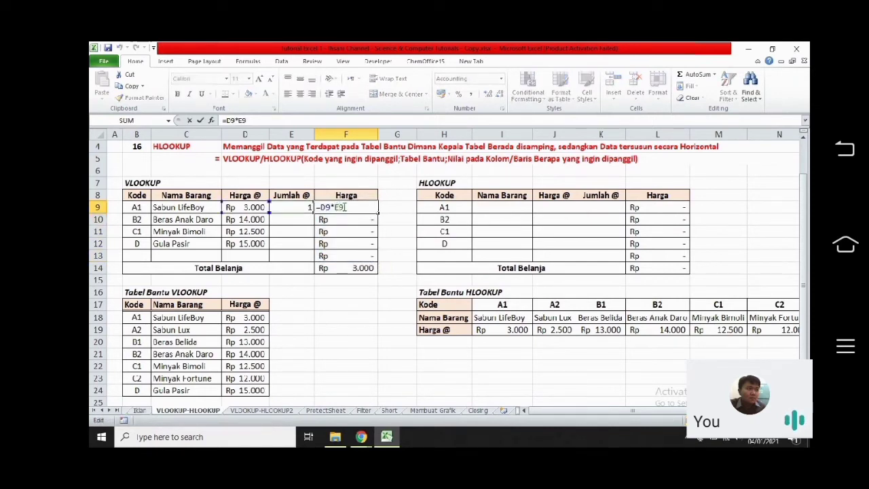
key(Return)
click(328, 208)
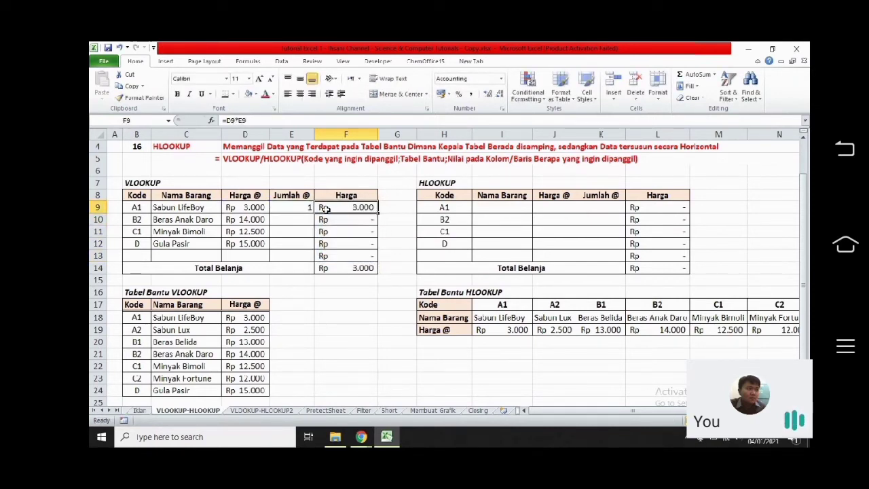
Apply the Accounting number format with the Rp symbol and 0 decimal places to Harga cells F9:F14
drag(325, 209, 346, 273)
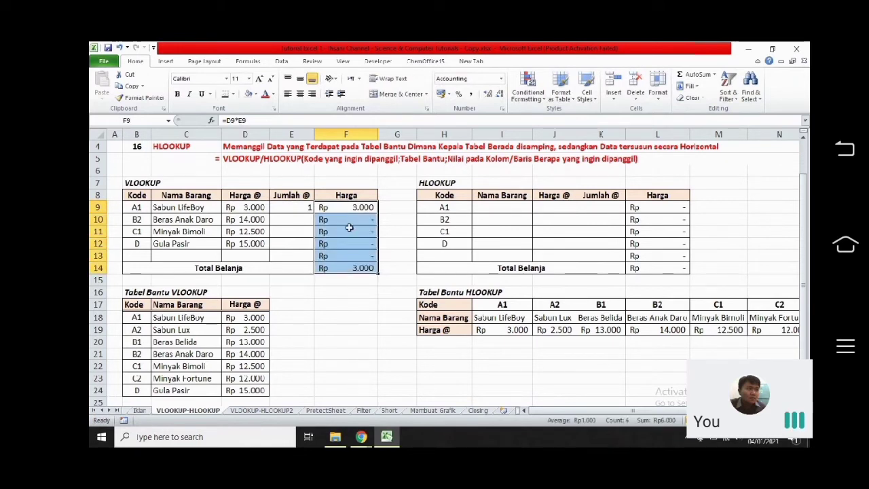
right_click(349, 228)
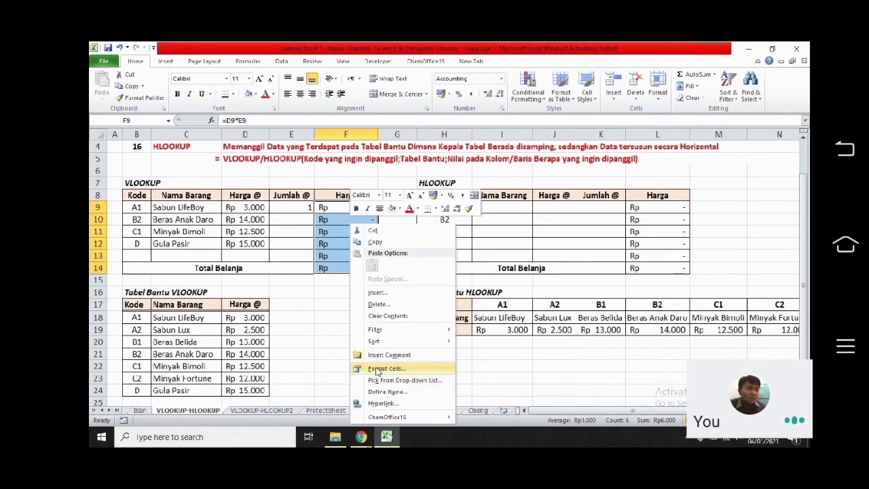
click(376, 368)
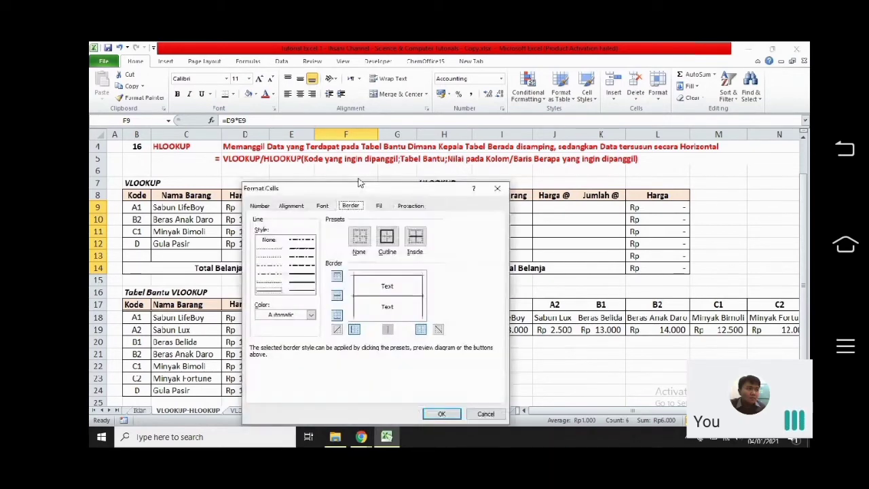
click(260, 206)
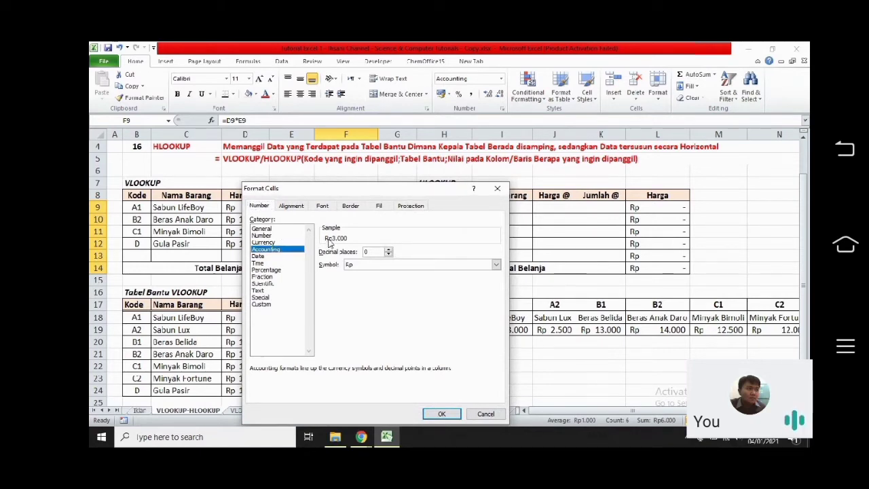
click(453, 416)
click(350, 223)
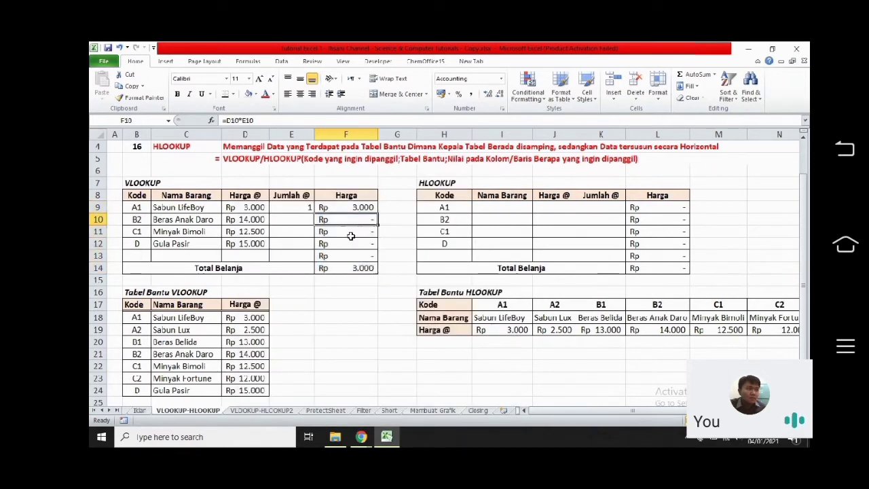
Enter Jumlah @ quantities in the VLOOKUP table: 2 for Beras Anak Daro, 2 for Minyak Bimoli and 3 for Gula Pasir
click(196, 220)
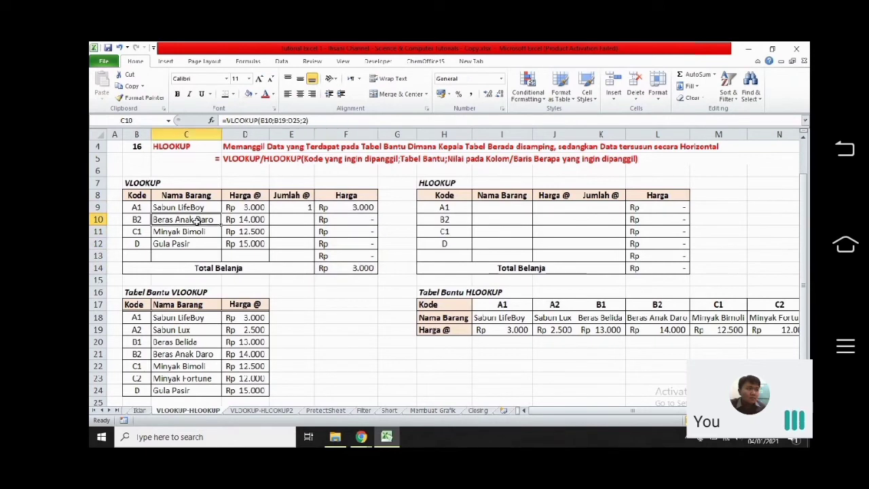
click(357, 269)
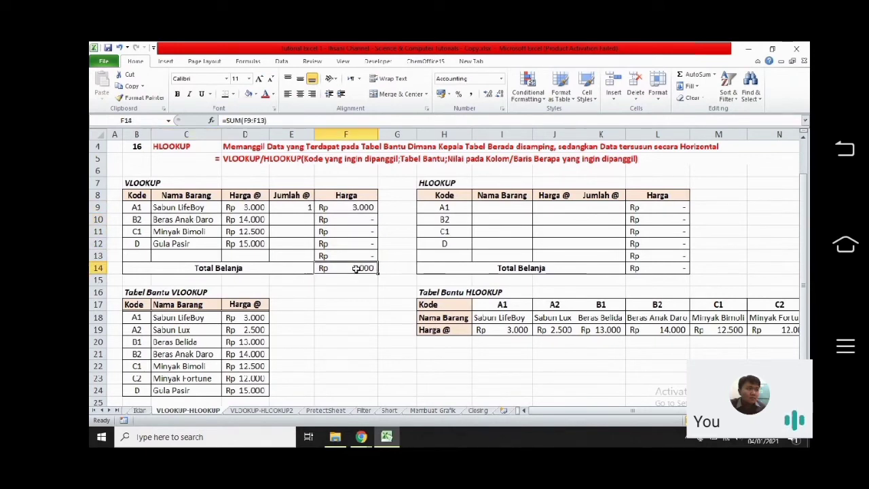
click(291, 222)
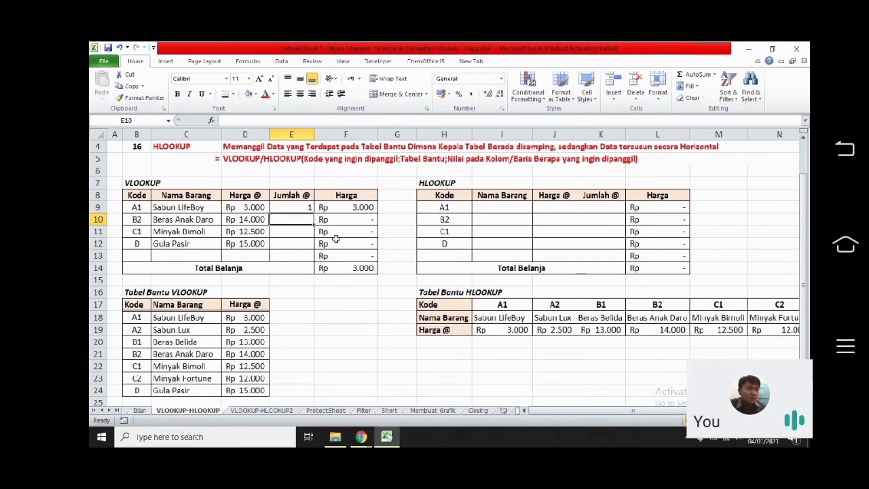
text(2)
key(Return)
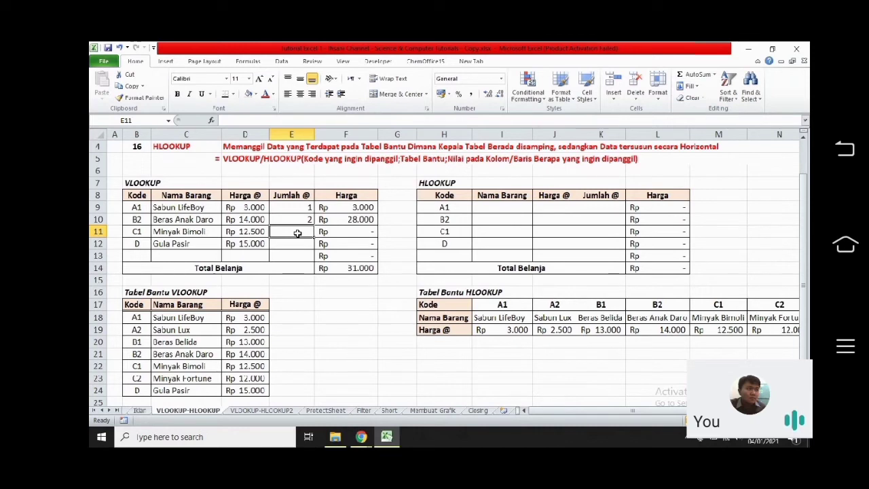
text(2)
key(Return)
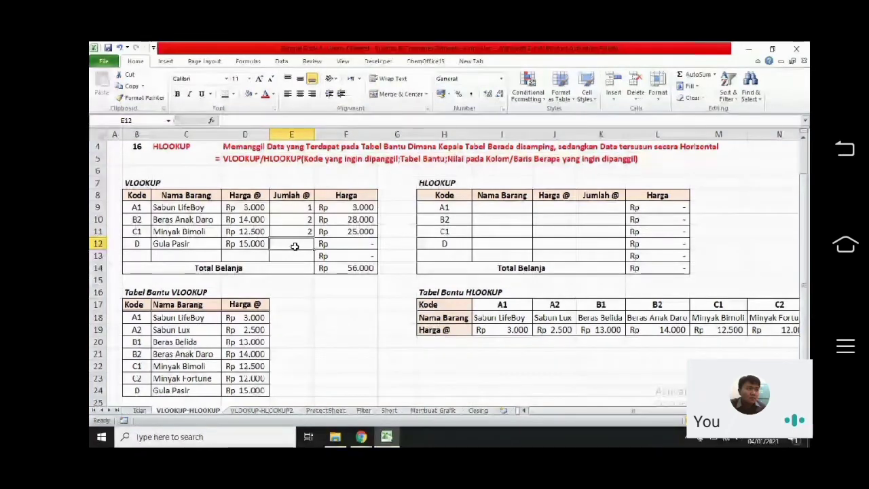
text(3)
key(Return)
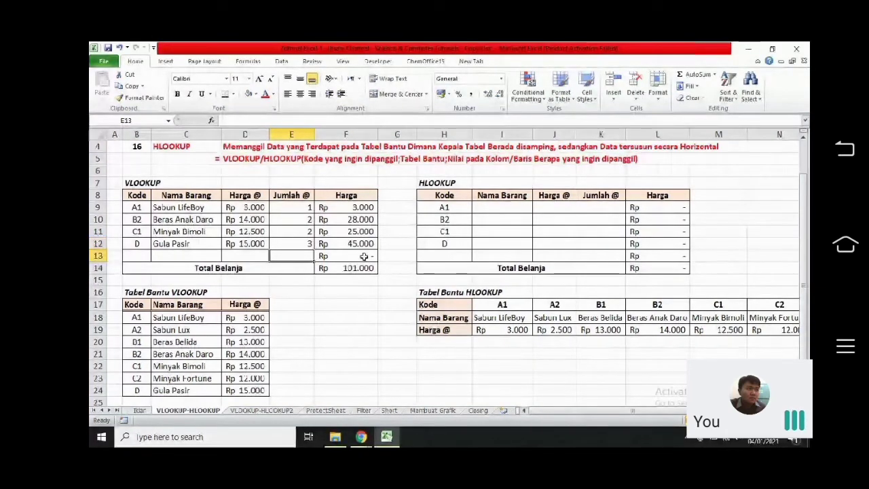
Enter =HLOOKUP(H9;I17:O19;2) in I9 to look up the Nama Barang from Tabel Bantu HLOOKUP
scroll(355, 274, right, 3)
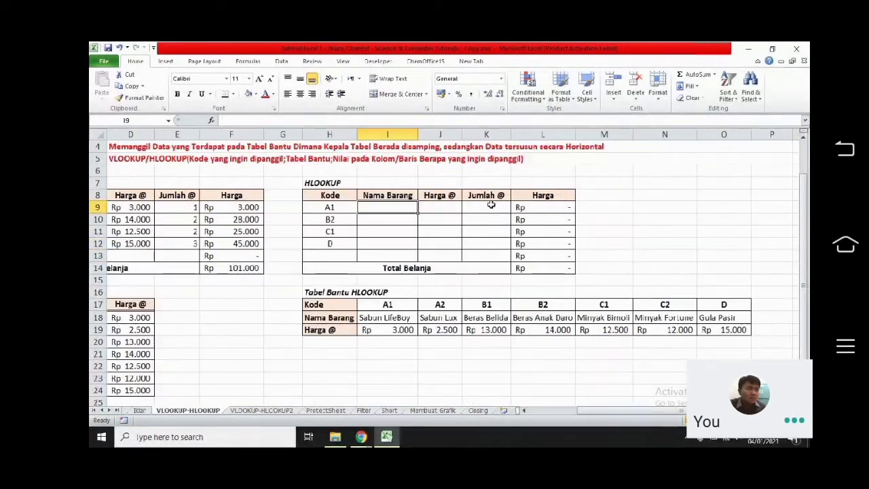
click(370, 205)
text(=)
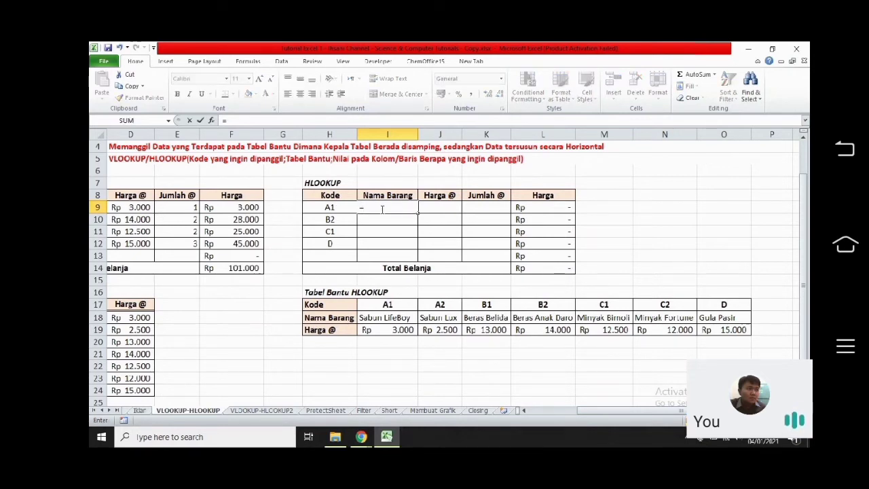
text(HLOOKU)
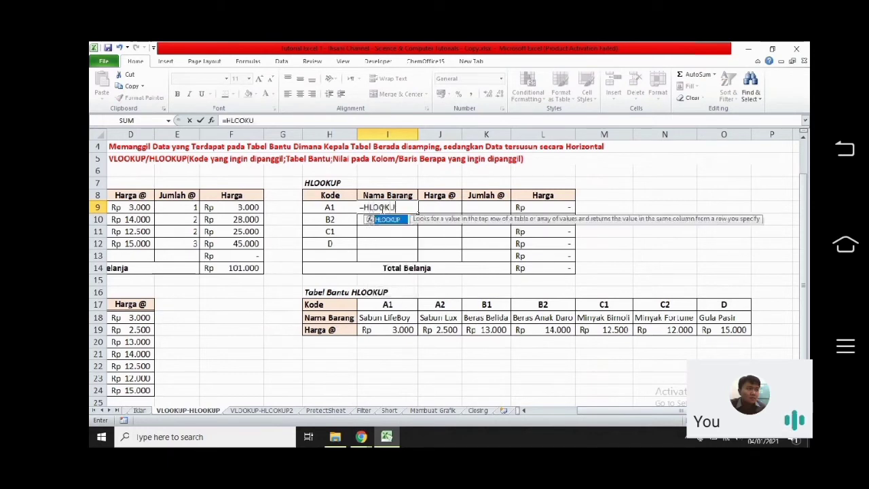
text(P()
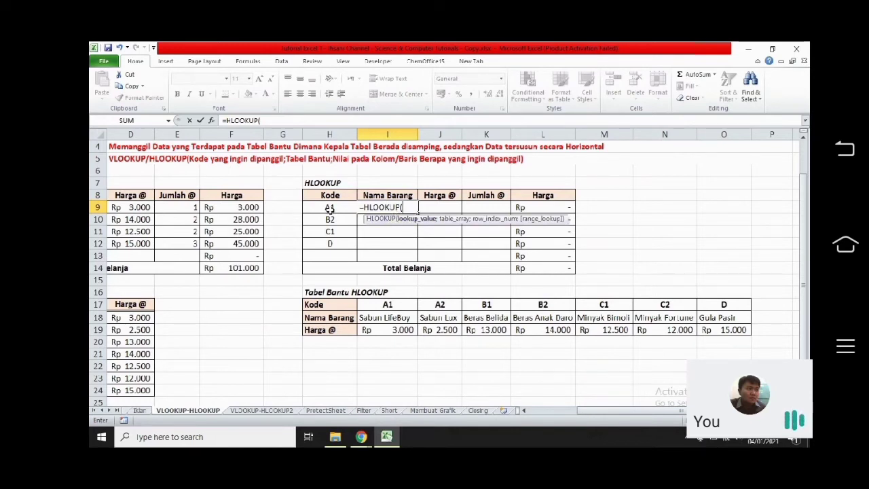
click(342, 208)
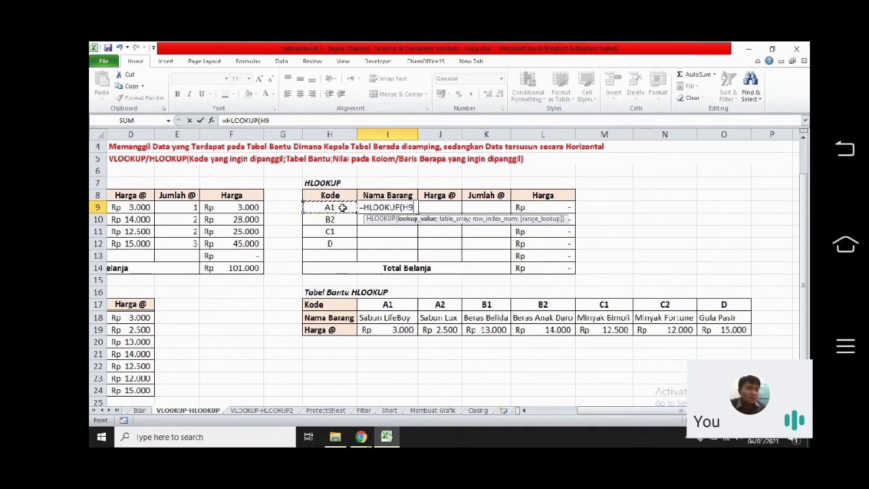
text(;)
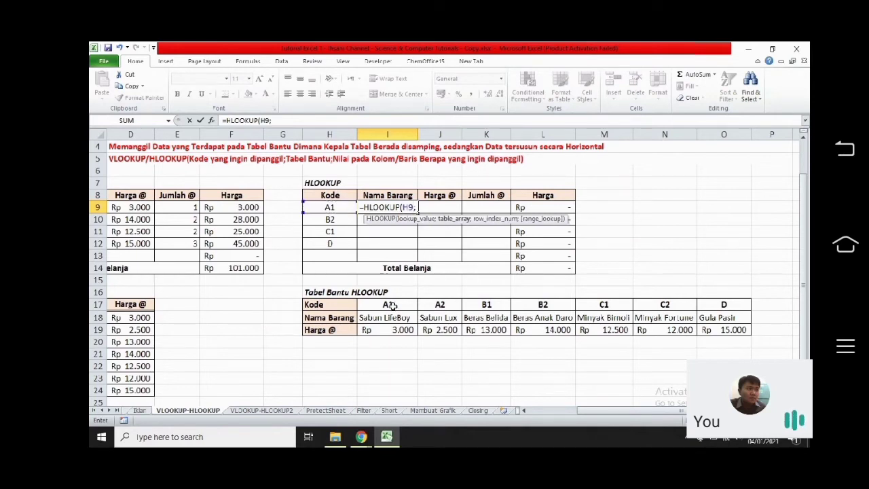
drag(371, 303, 706, 330)
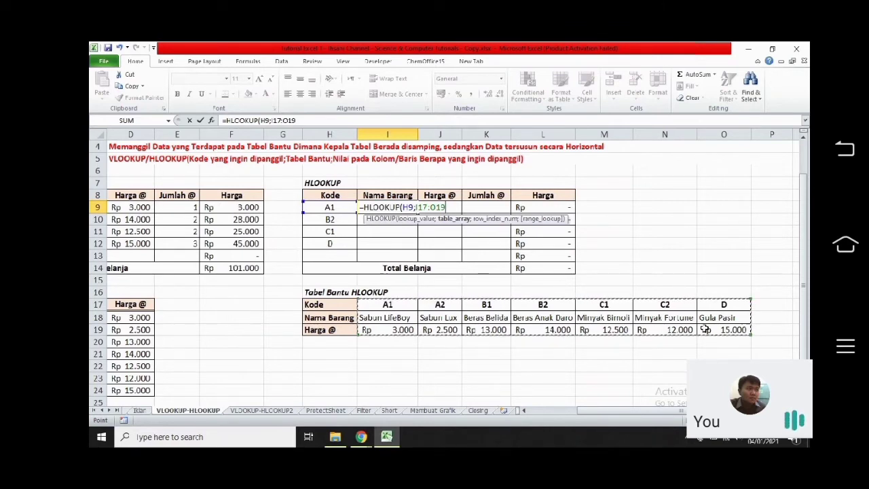
text(;2)
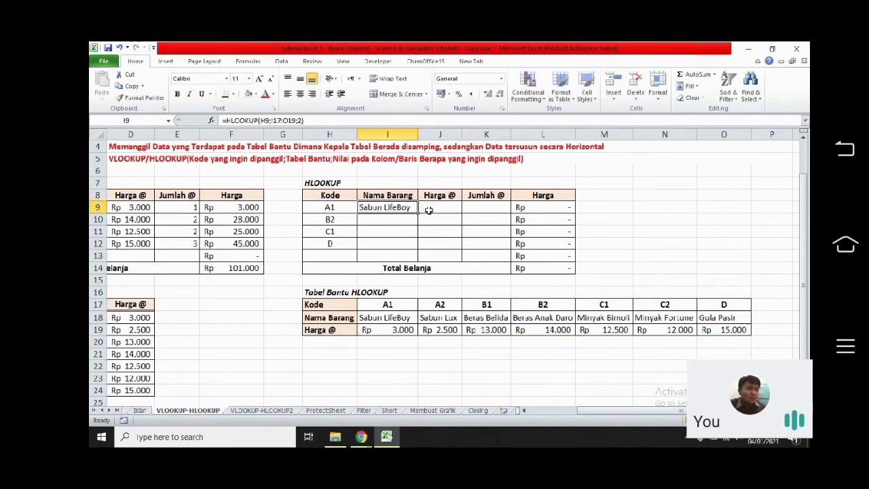
Enter =HLOOKUP(H9;I17:O19;3) in J9 to look up the Harga @ from Tabel Bantu HLOOKUP
click(428, 210)
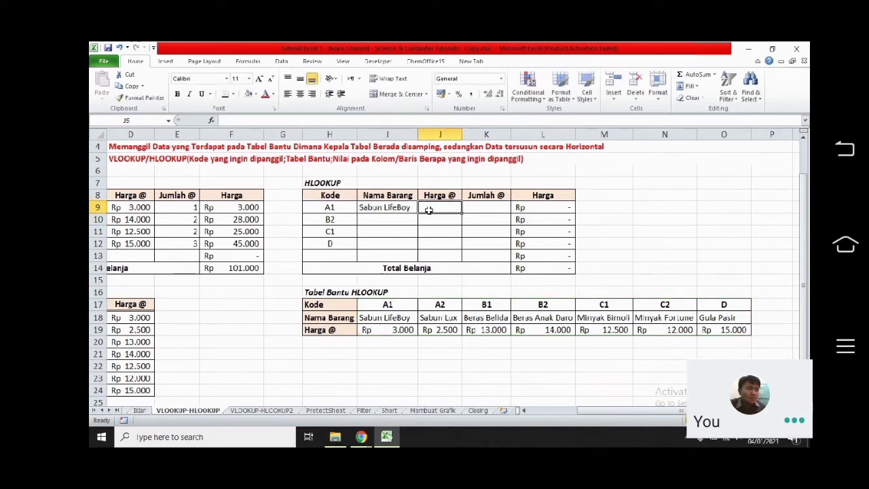
double_click(428, 211)
text(=)
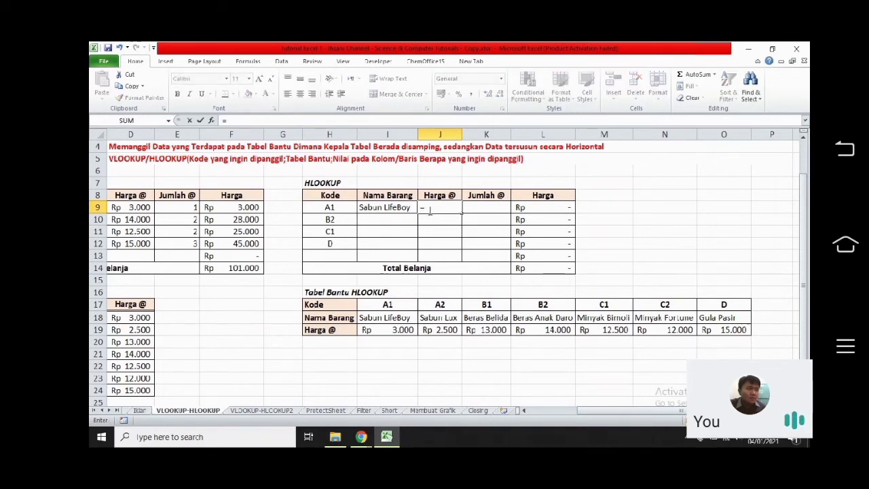
text(HLOOK)
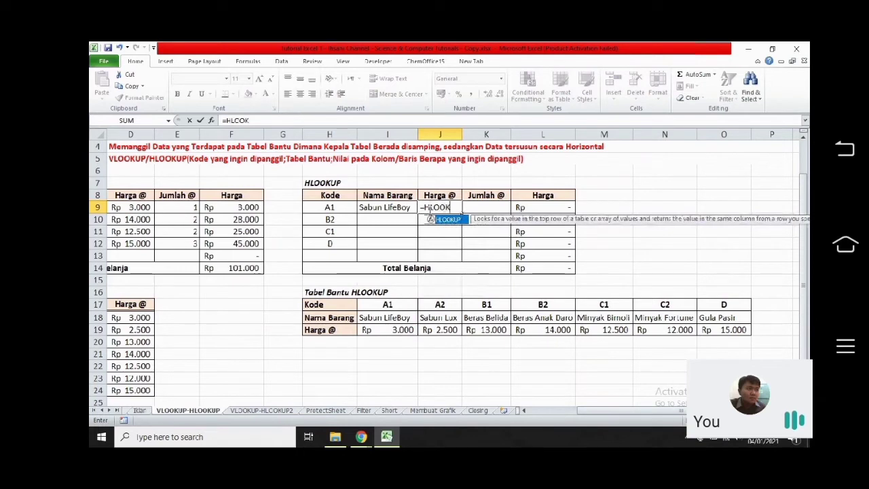
text(UP()
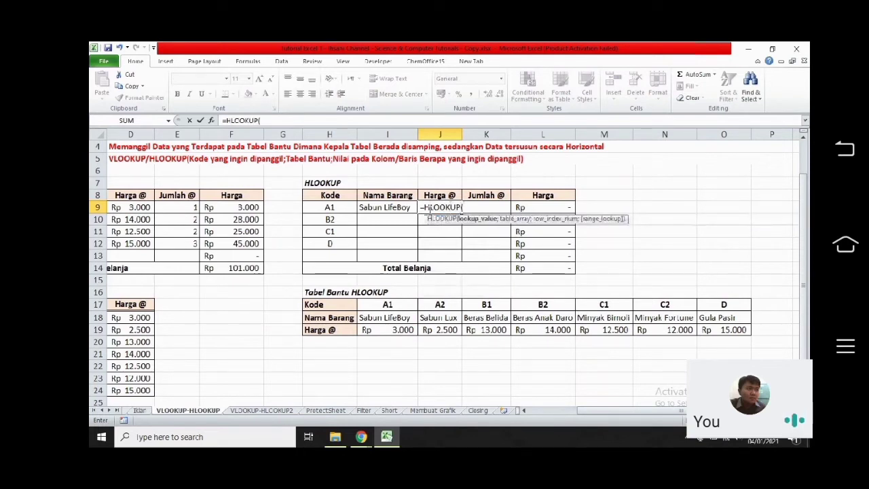
click(333, 208)
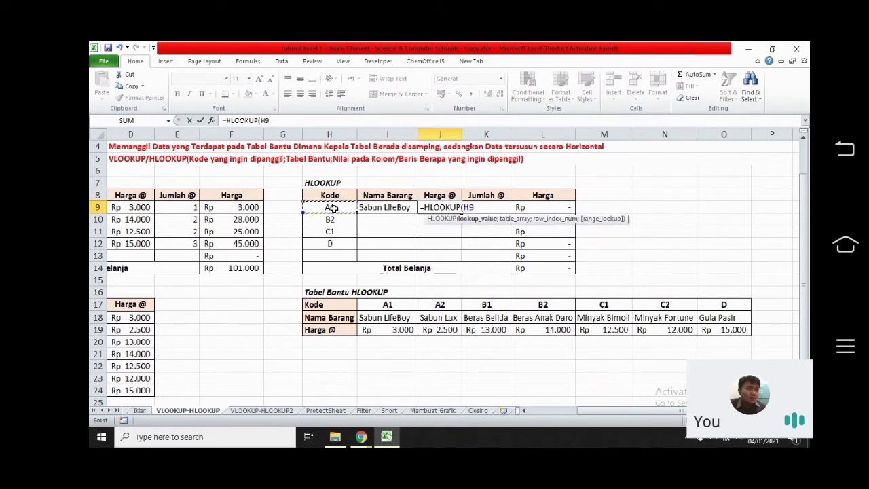
text(;)
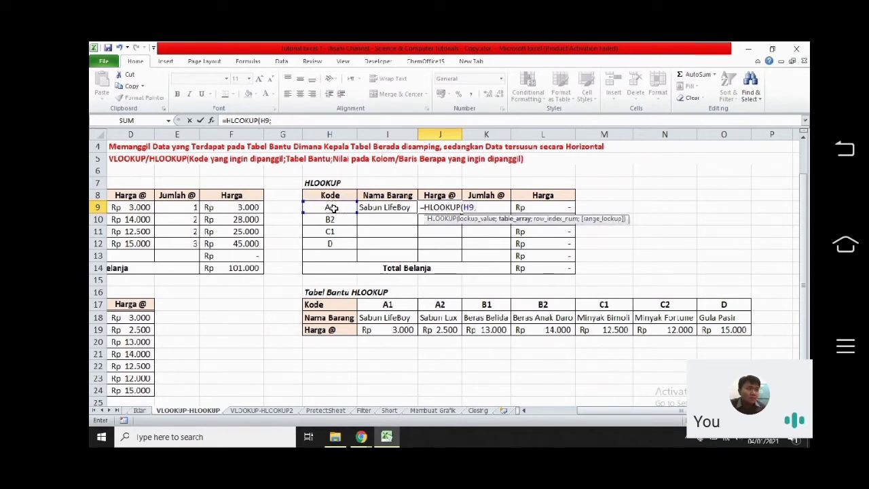
click(386, 306)
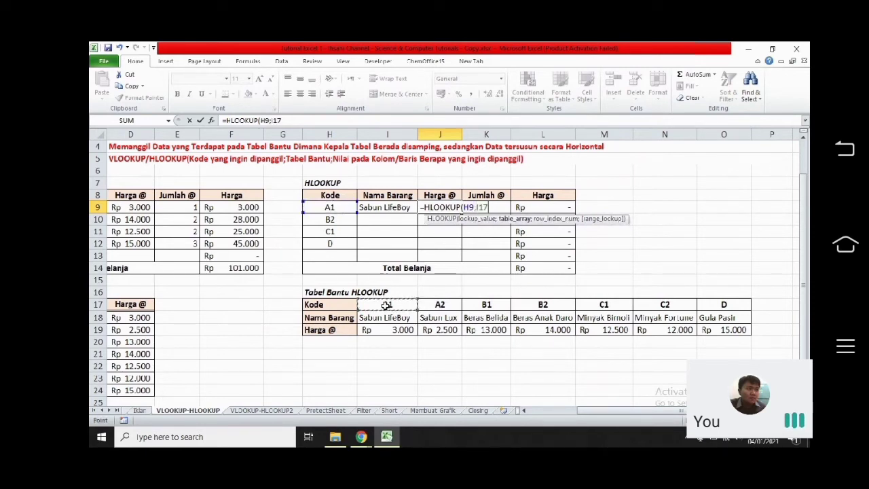
drag(386, 306, 713, 330)
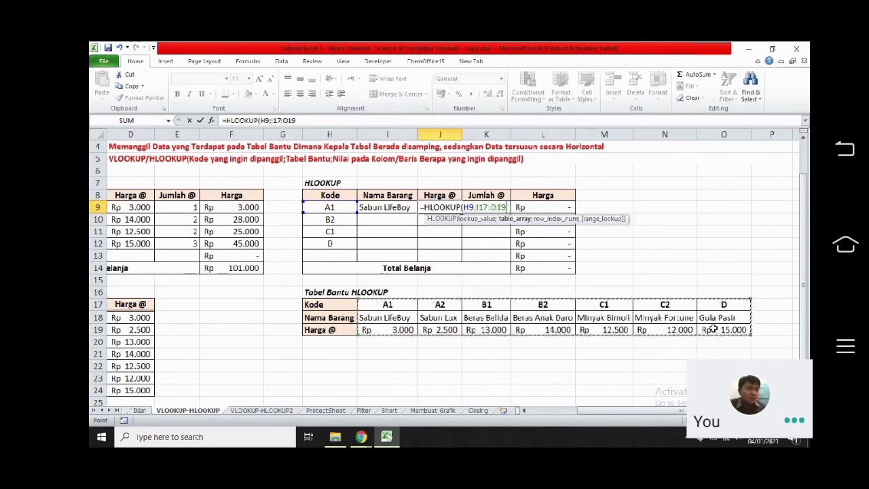
text(;)
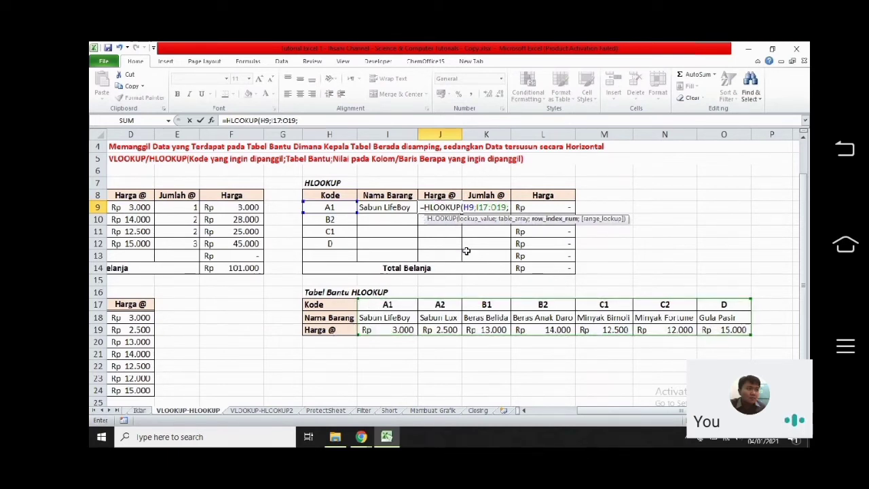
text(3)
key(Return)
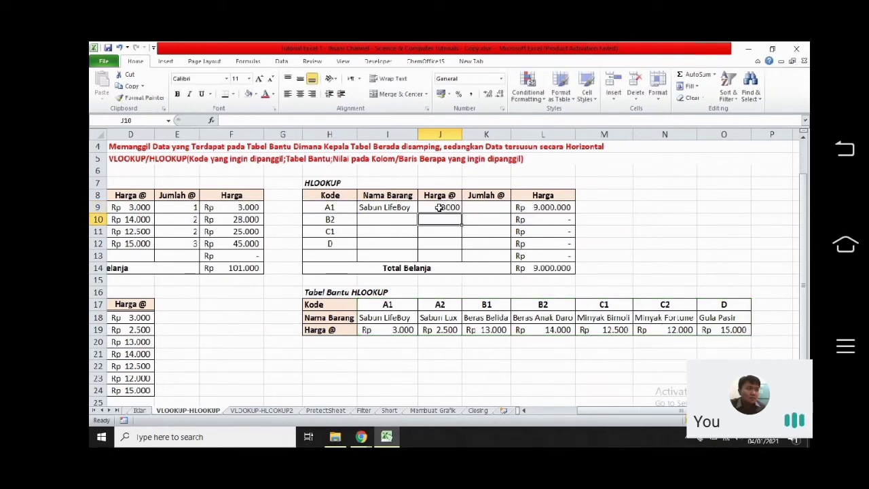
Apply the Accounting number format with the Rp symbol and no decimals to the Harga @ cell J9
click(439, 207)
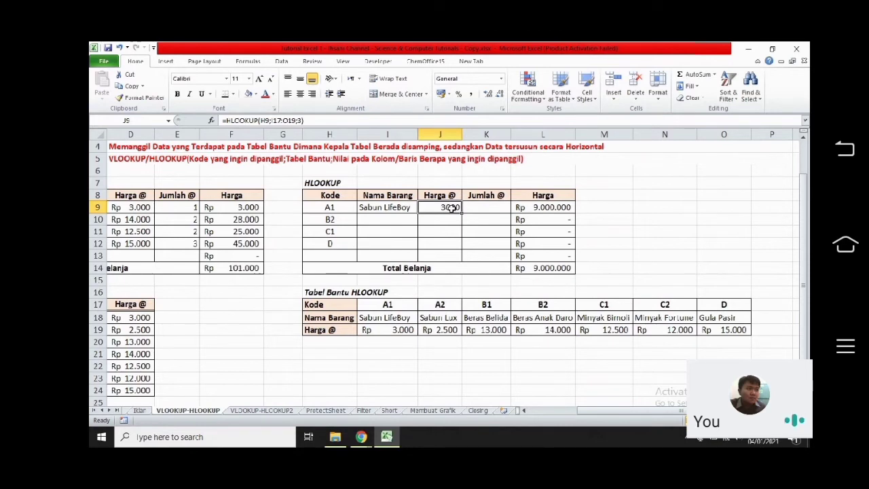
right_click(451, 207)
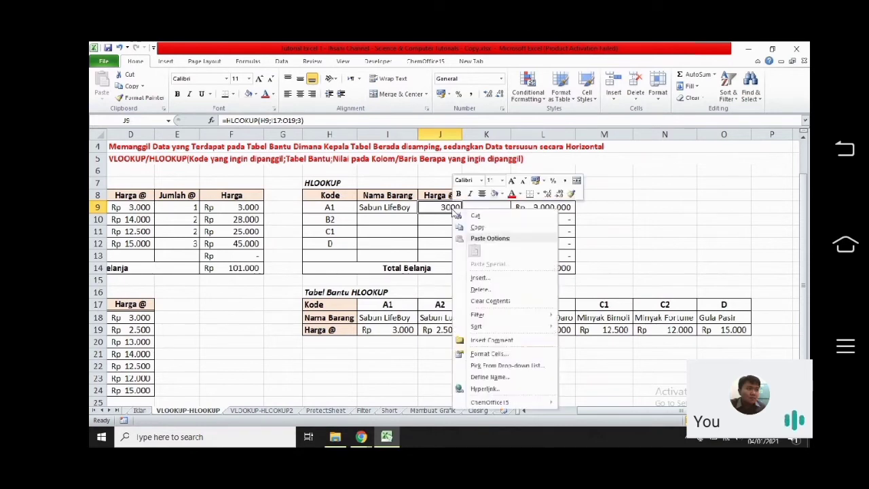
click(480, 354)
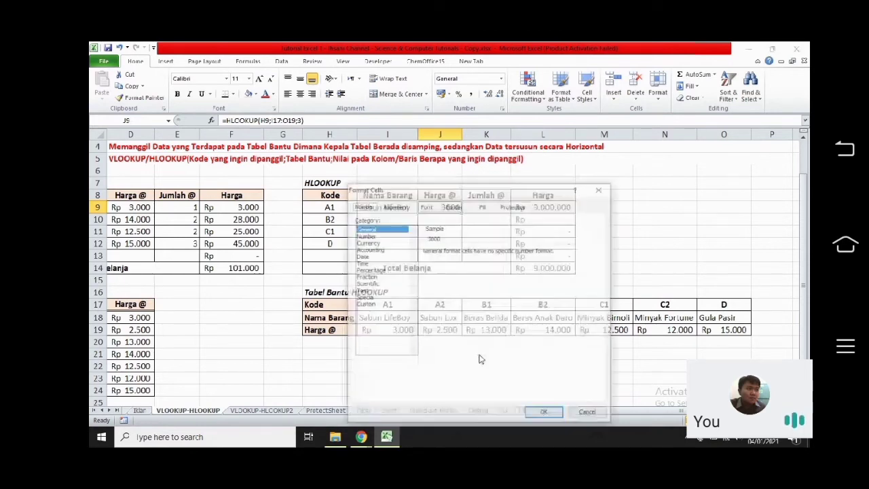
click(369, 249)
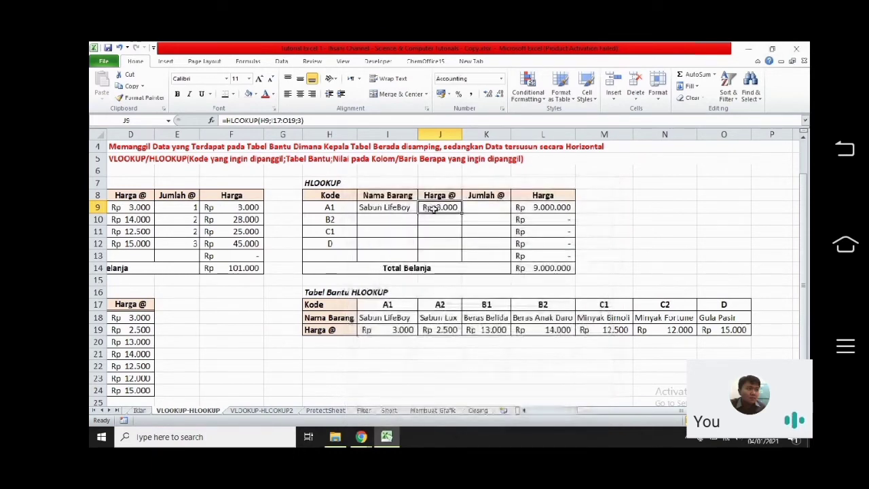
Correct the Harga formula in L9 of the HLOOKUP table to =J9*K9 and recheck its references
click(548, 208)
double_click(549, 208)
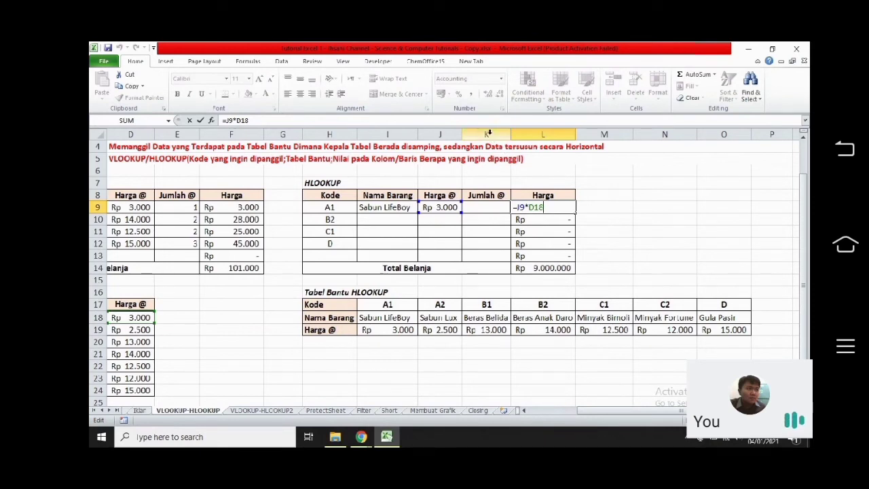
drag(544, 208, 532, 209)
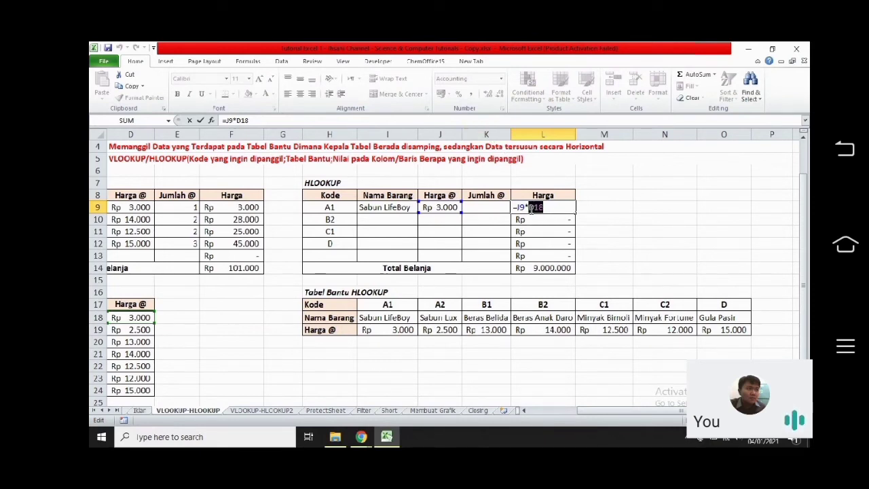
text(K9)
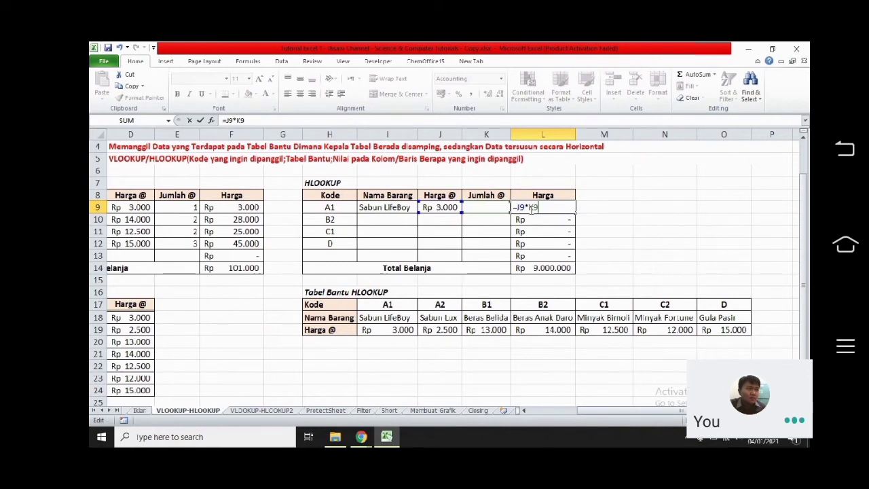
key(Return)
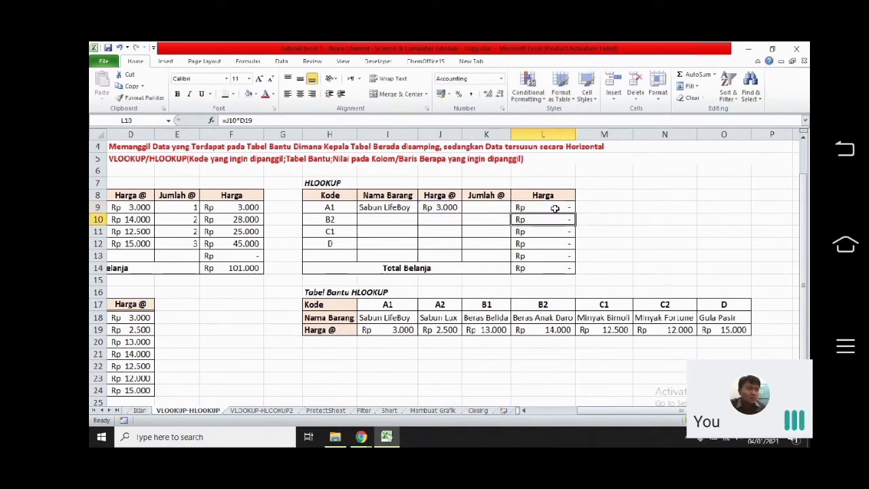
click(555, 207)
key(F2)
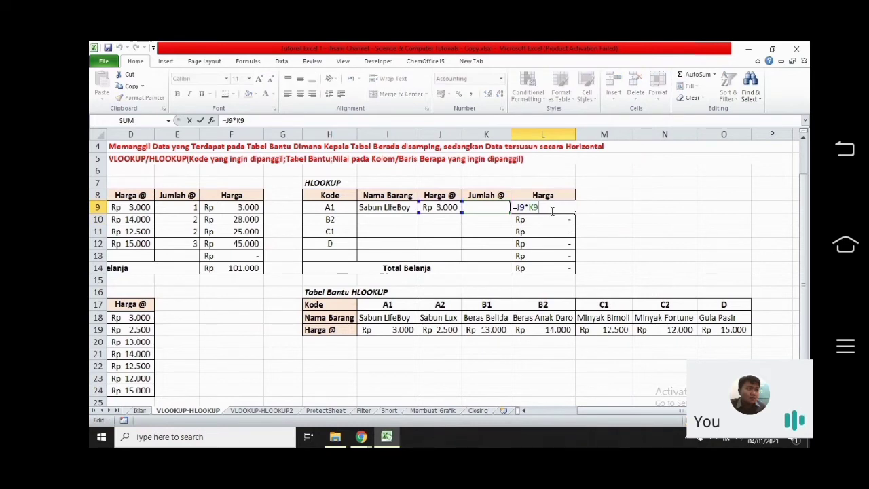
Enter 3 as the Jumlah @ for Sabun LifeBoy in K9 and check the Harga in L9
click(489, 210)
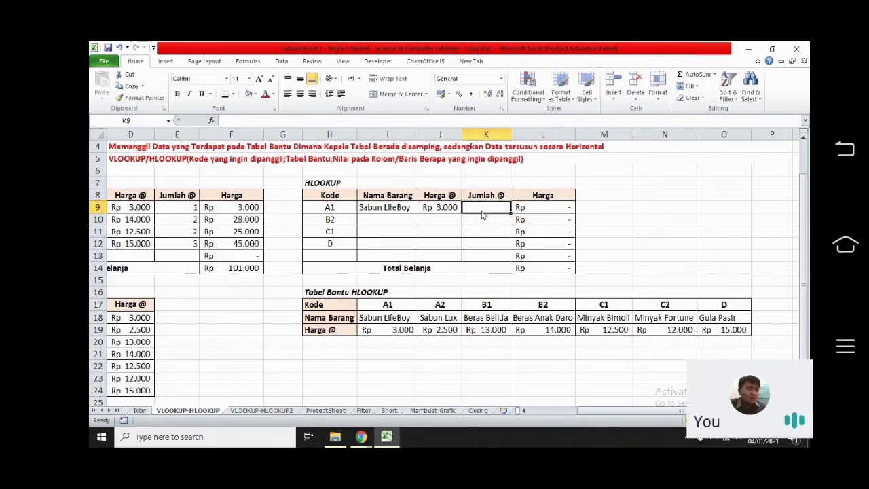
text(3)
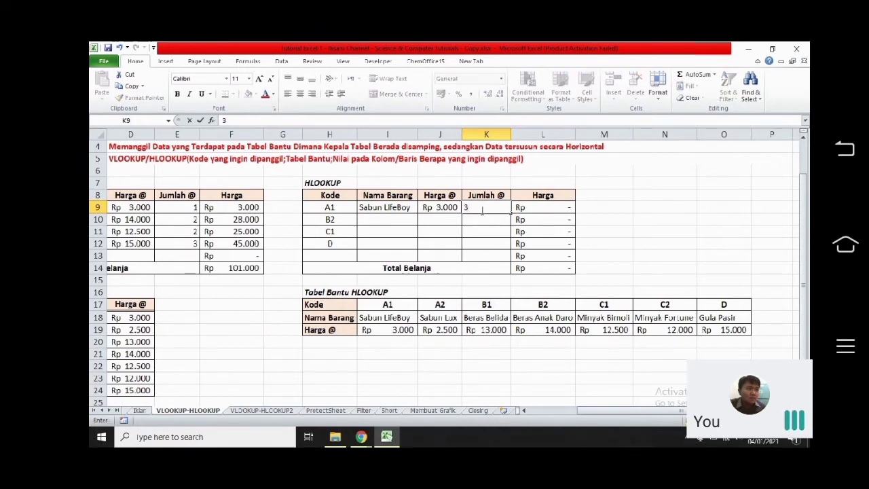
key(Return)
click(565, 207)
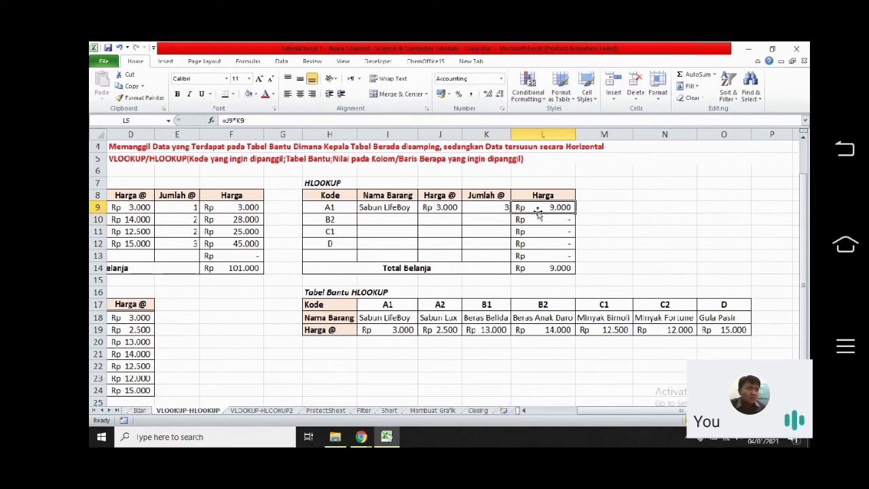
Fill the Nama Barang HLOOKUP formula from I9 down to I12
click(401, 209)
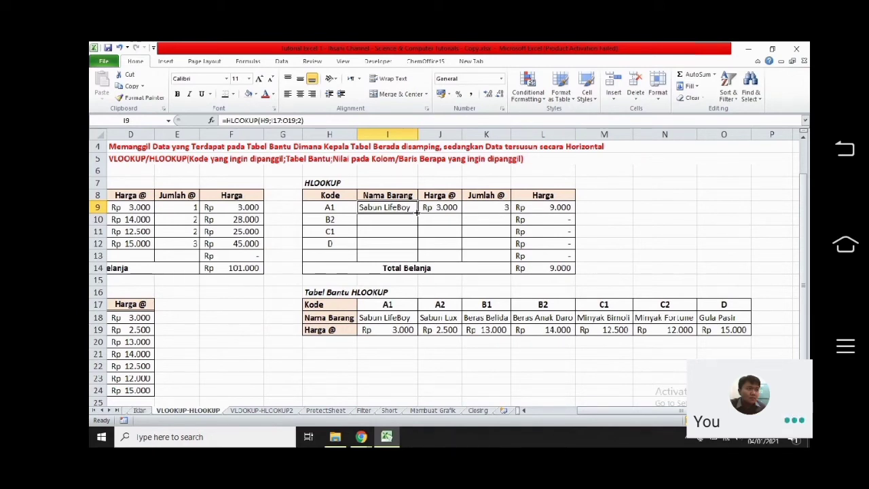
mouse_move(418, 212)
mouse_down()
mouse_move(413, 247)
mouse_move(418, 212)
mouse_up()
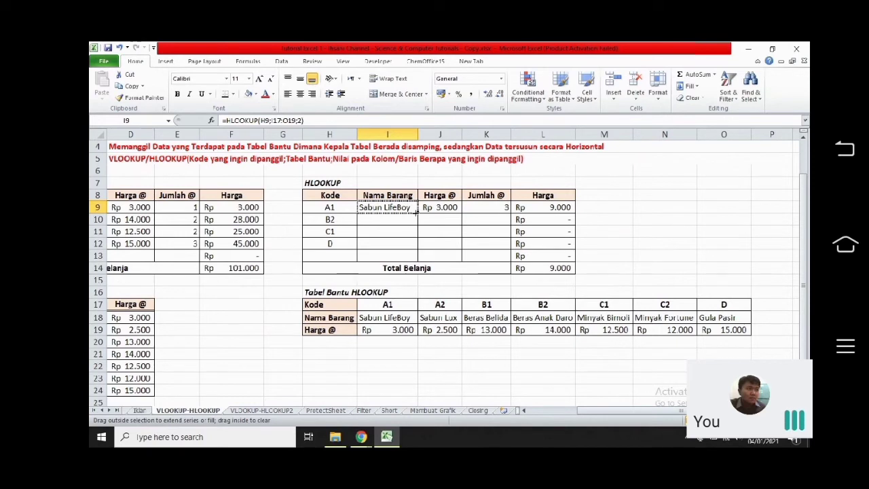
drag(418, 212, 415, 246)
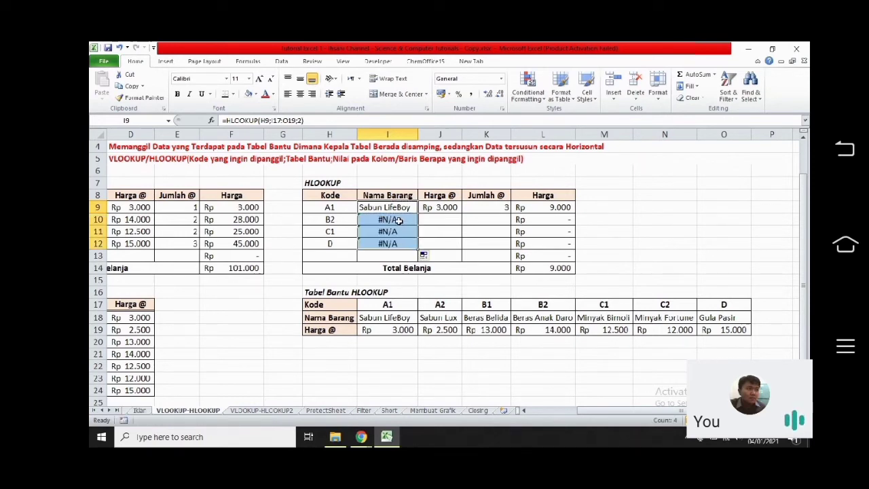
Examine which table range the copied HLOOKUP formulas in I10, I11 and I12 refer to
click(388, 220)
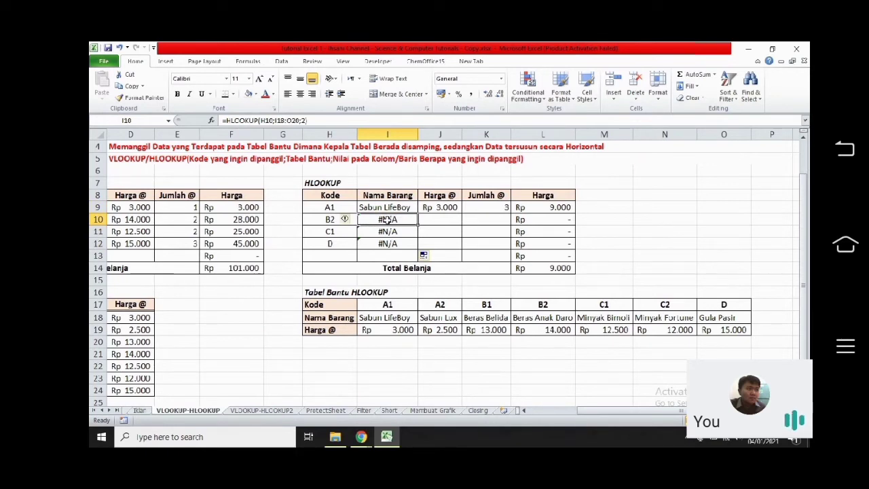
double_click(388, 220)
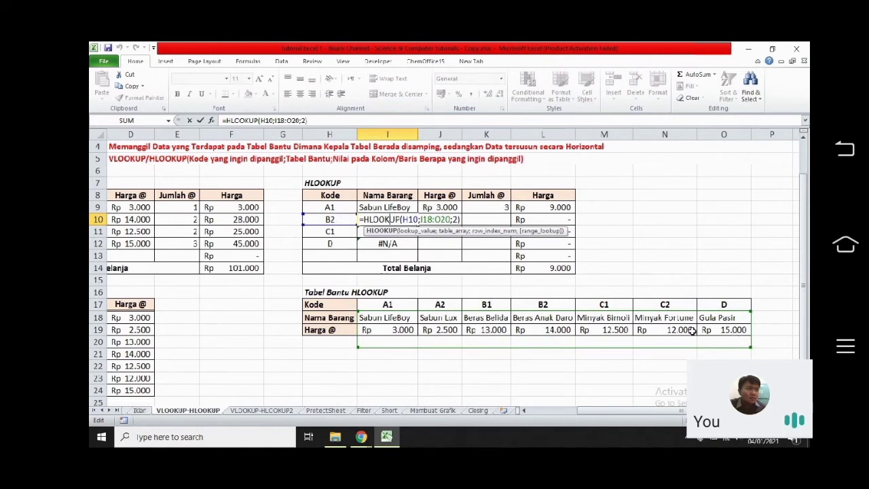
key(Return)
click(384, 220)
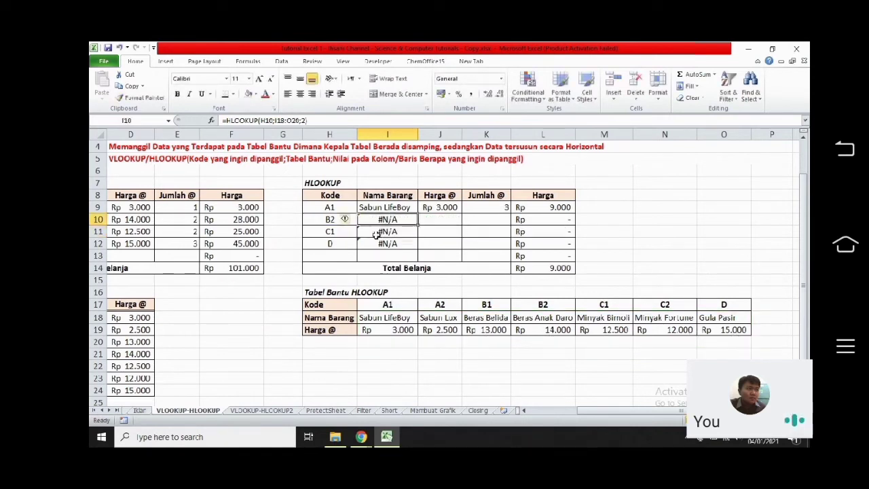
click(373, 233)
double_click(372, 232)
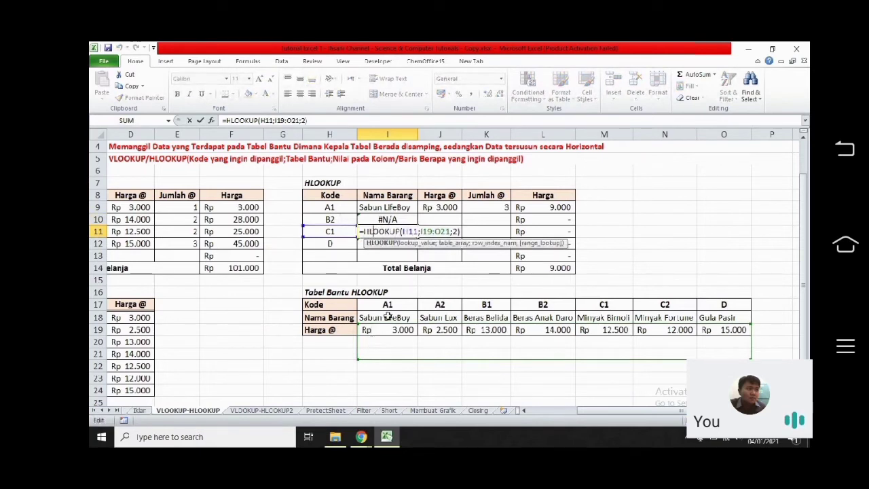
key(Return)
double_click(389, 244)
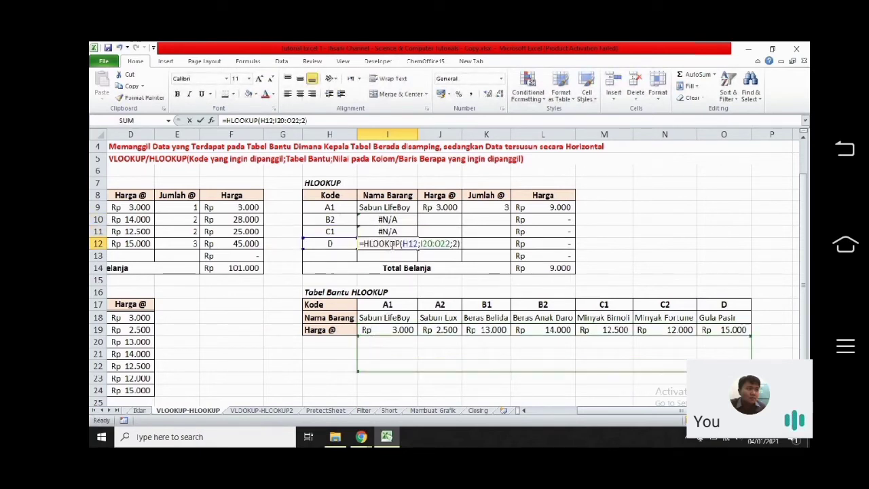
key(Return)
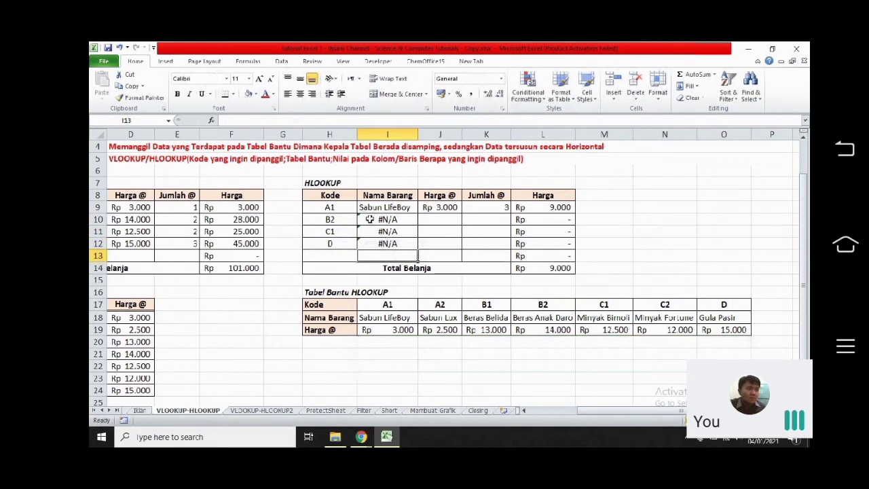
Lock the helper table rows in the I9 Nama Barang formula, making it =HLOOKUP(H9;I$17:O$19;2)
double_click(409, 208)
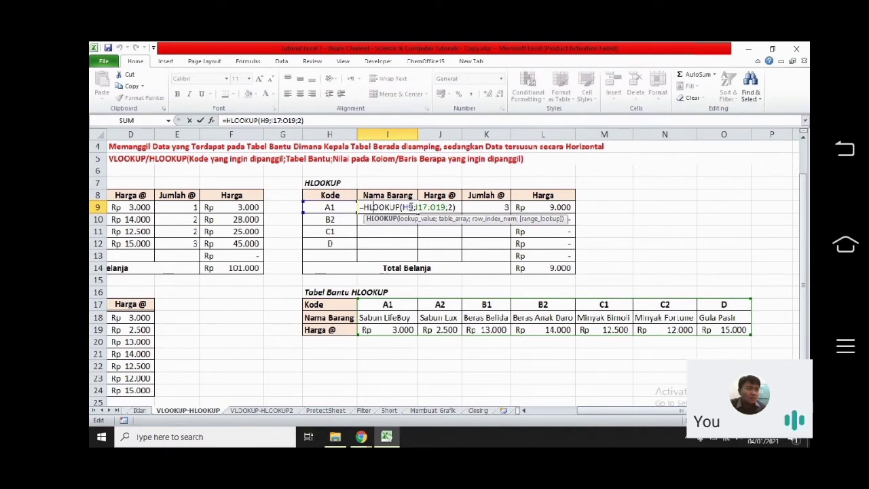
click(417, 207)
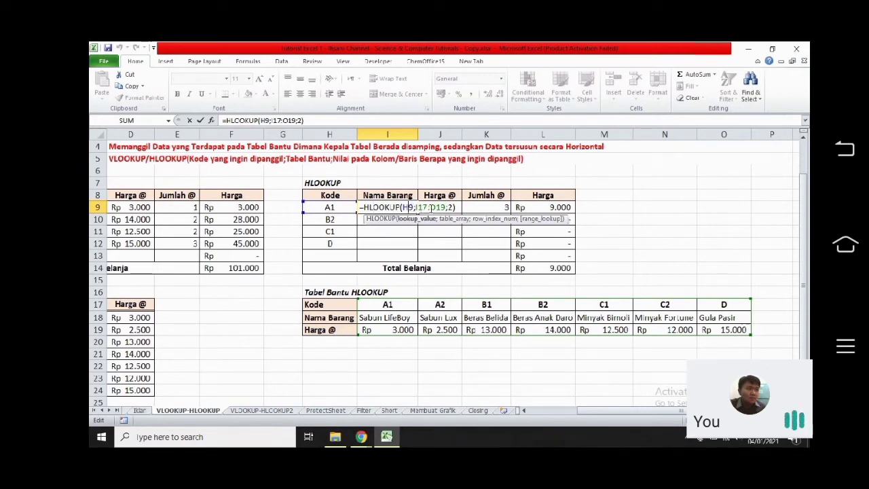
click(432, 207)
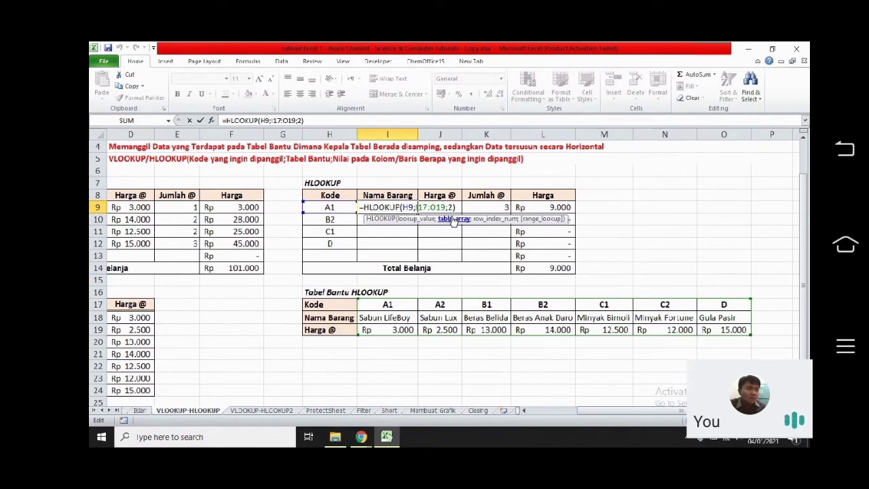
text($)
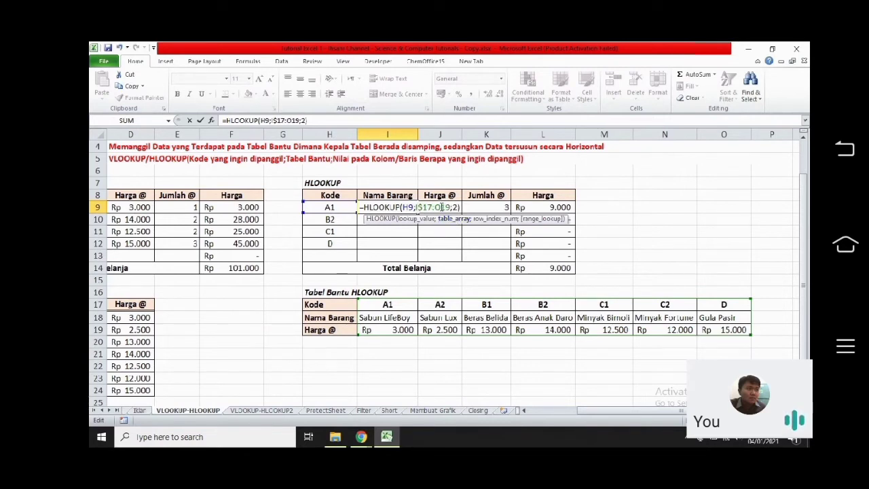
click(444, 207)
text($)
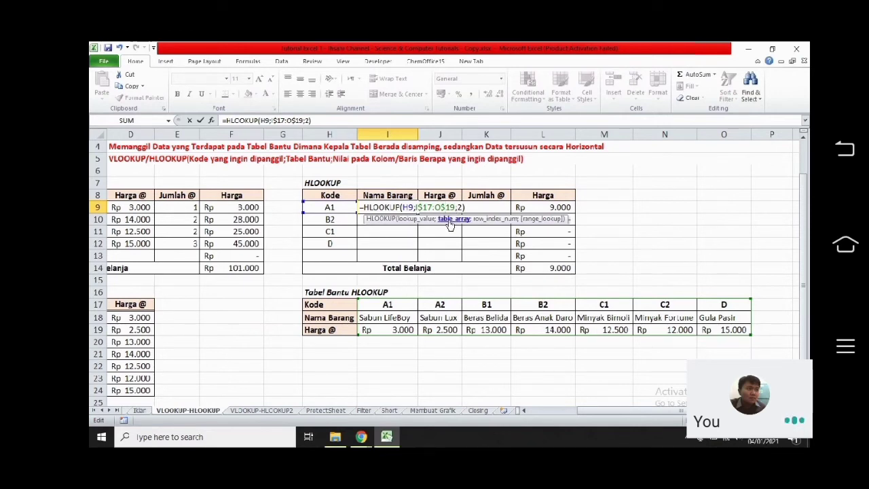
key(Return)
Fill the row-locked HLOOKUP formula from I9 down to I12 and widen column I to fit the item names
drag(417, 212, 417, 246)
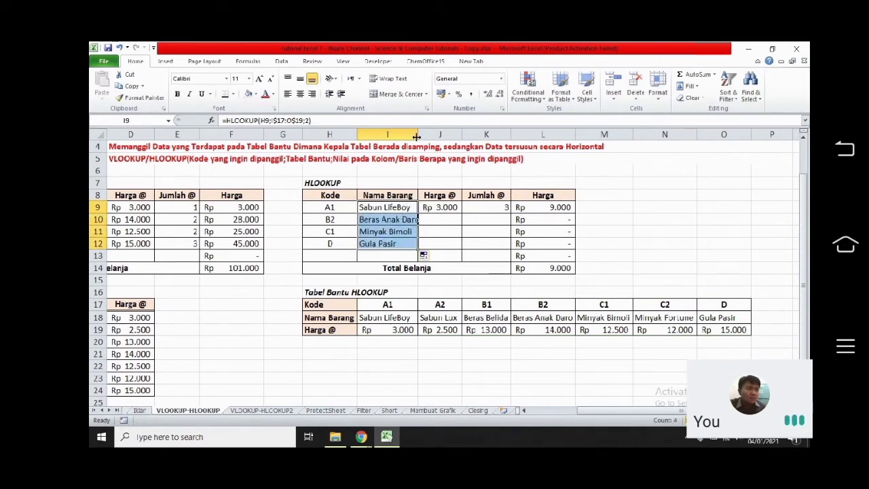
drag(417, 134, 425, 135)
Check the copied formula in I10 and compare the Nama Barang results for A1, B2 and C1 with the helper table
double_click(399, 220)
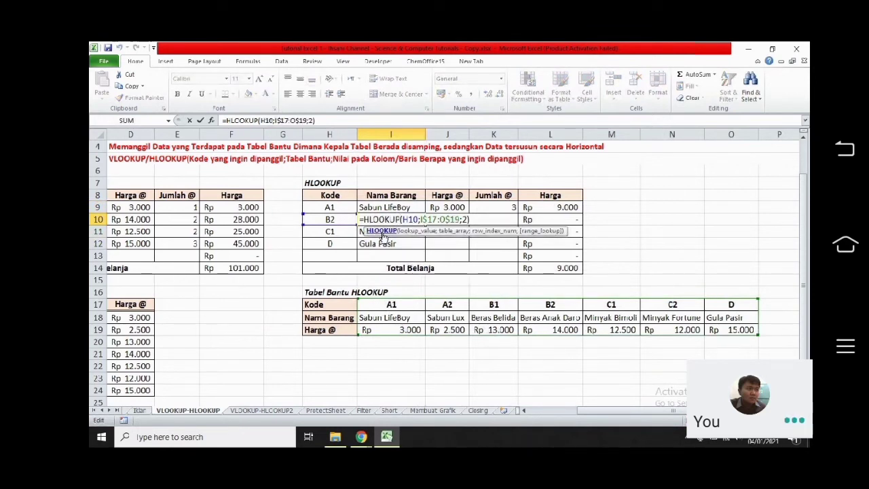
key(Return)
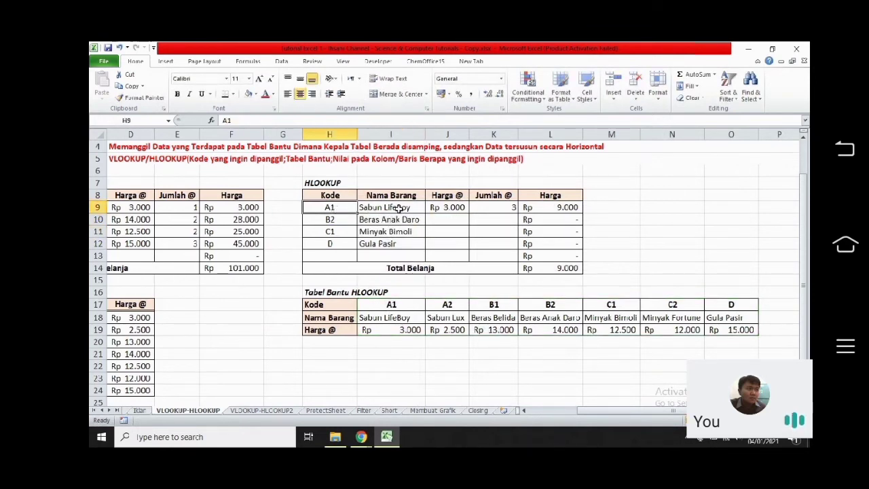
click(400, 208)
click(368, 319)
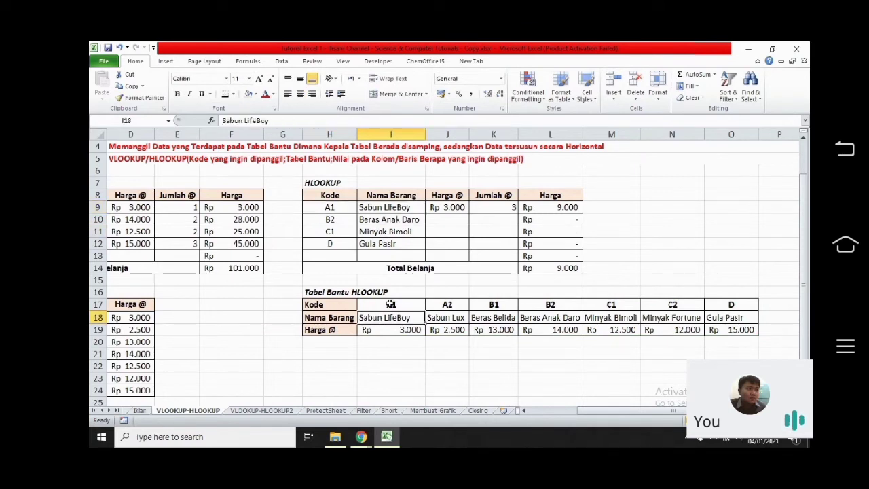
click(390, 304)
double_click(391, 317)
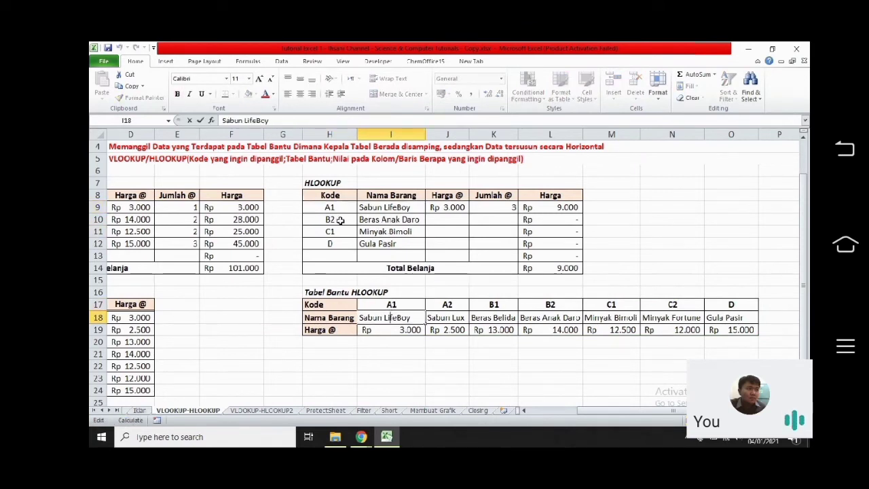
click(366, 220)
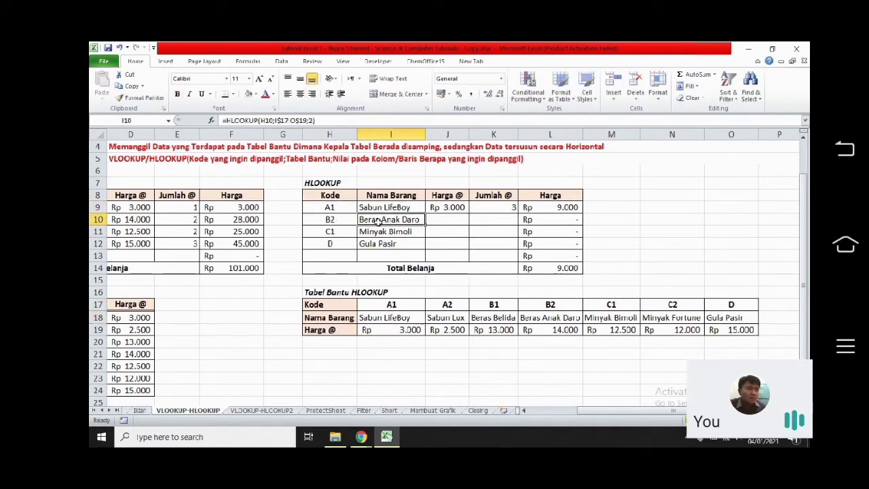
click(561, 317)
click(402, 233)
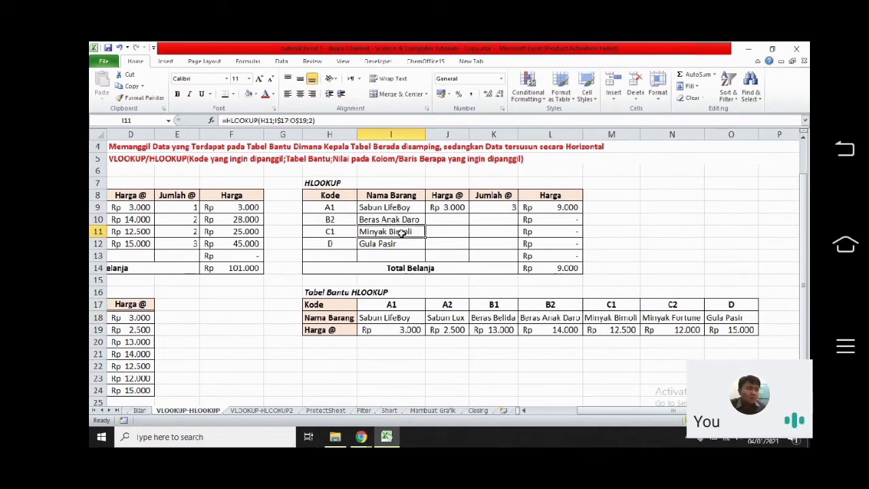
click(605, 317)
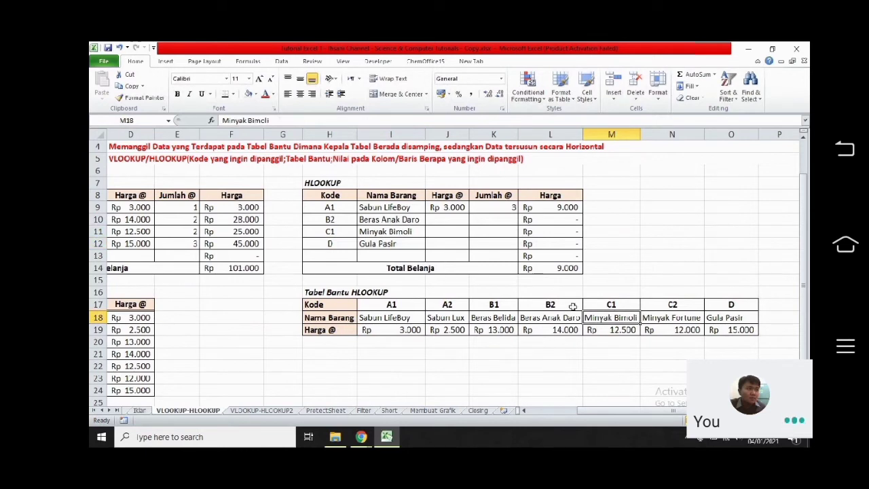
Lock the starting row of the helper table range in the J9 Harga @ HLOOKUP formula as I$17
click(456, 207)
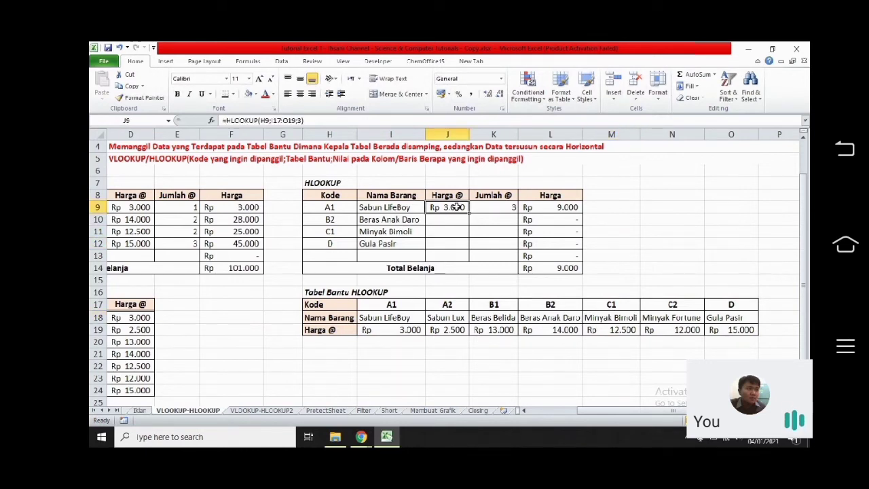
double_click(458, 206)
key(BackSpace)
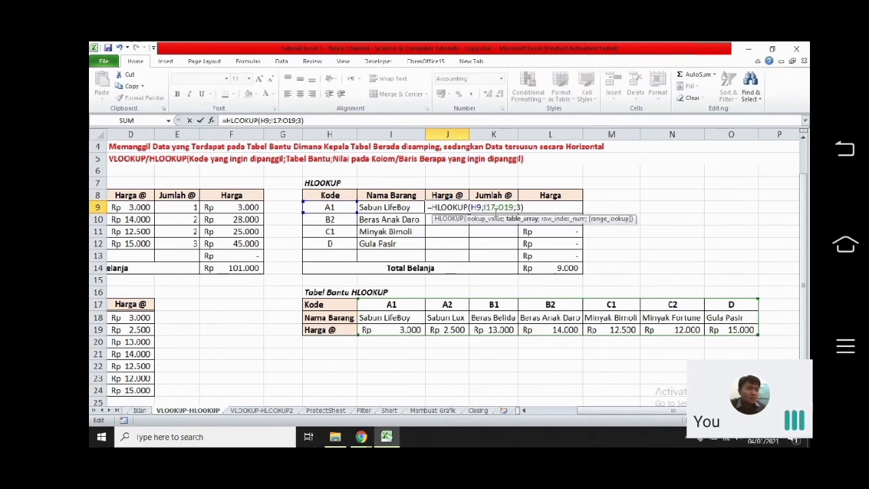
text($)
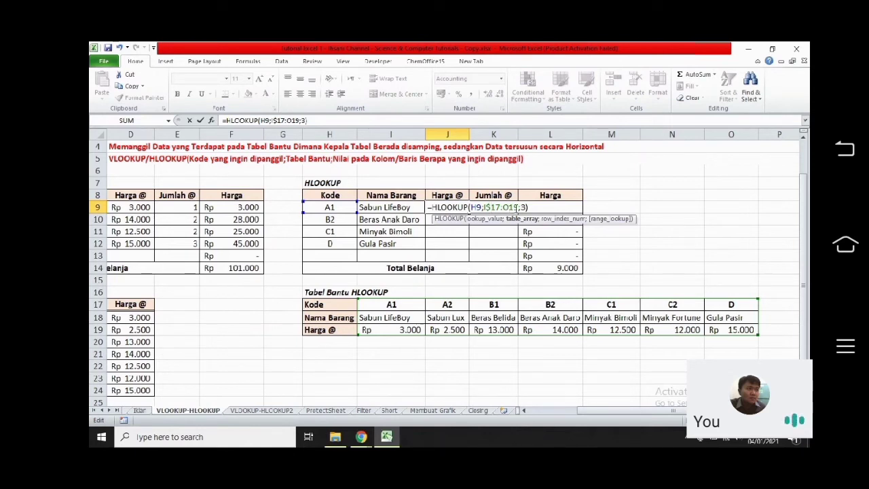
Lock the table rows in J9's formula as =HLOOKUP(H9;I$17:O$19;3) and fill it down to J12
text($)
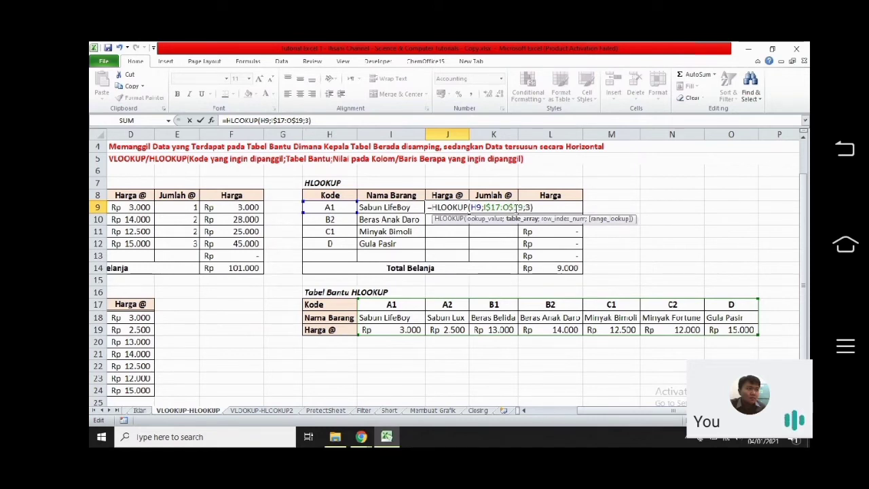
key(ctrl+Return)
drag(469, 213, 465, 246)
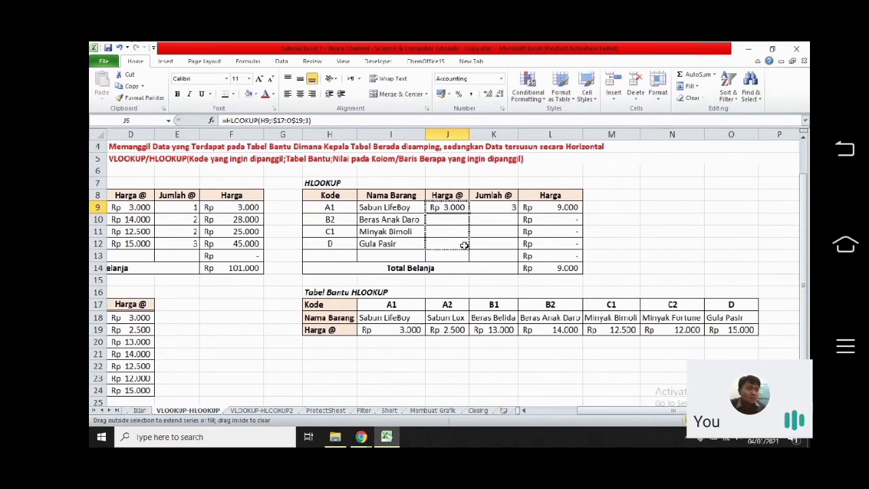
drag(464, 245, 464, 246)
Widen columns J and L of the HLOOKUP table slightly to fit their price values
drag(470, 133, 477, 134)
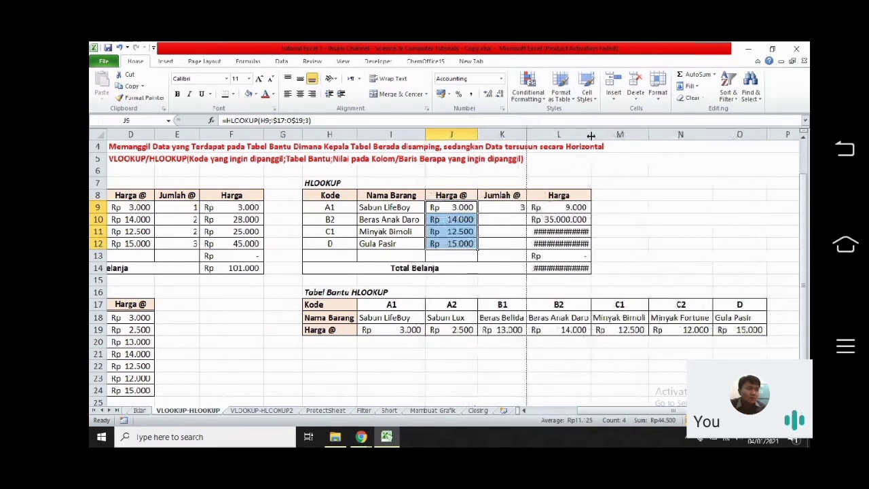
drag(591, 134, 597, 134)
click(517, 230)
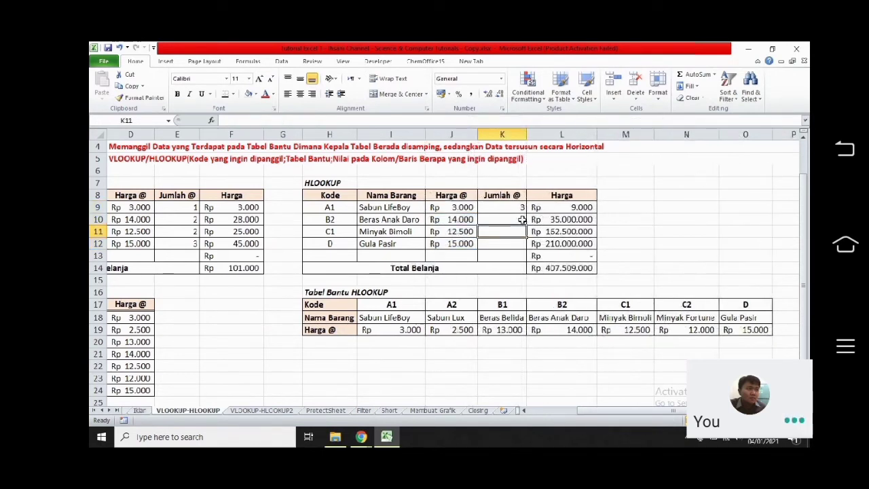
Fill the Harga formula =J9*K9 from L9 down through L14 in the HLOOKUP table
click(522, 220)
drag(556, 219, 571, 268)
click(573, 209)
double_click(573, 208)
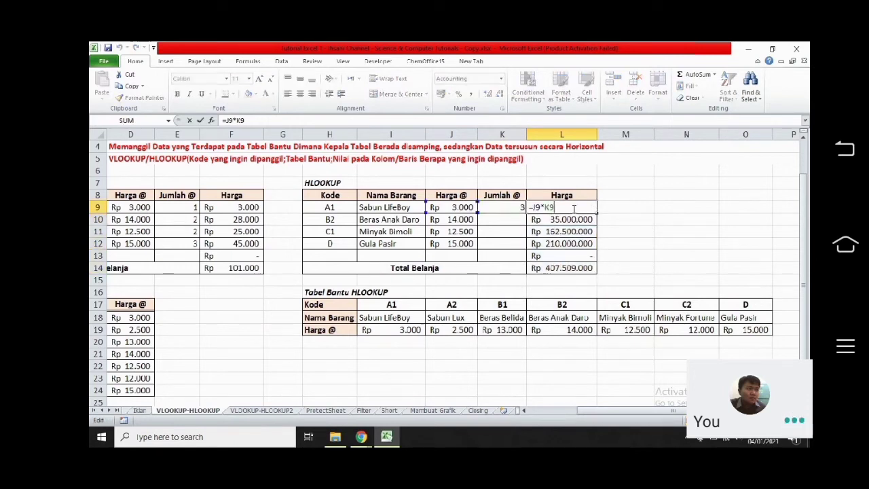
key(Return)
click(592, 207)
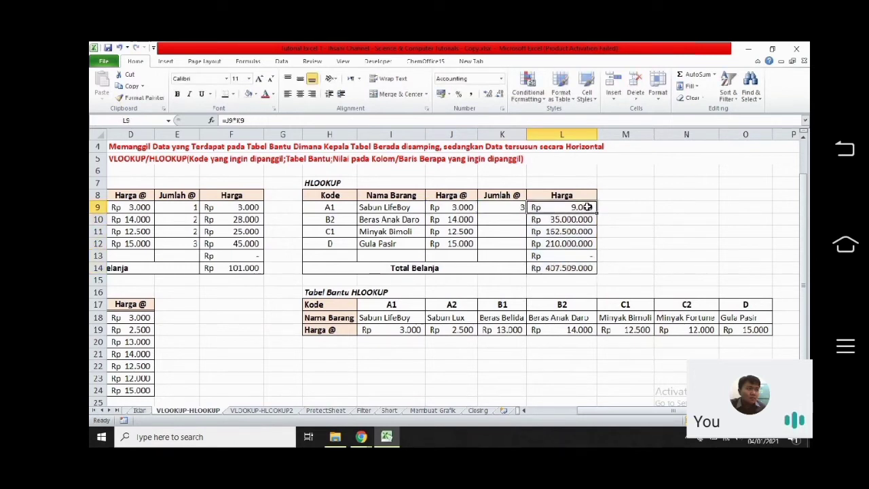
drag(595, 212, 595, 269)
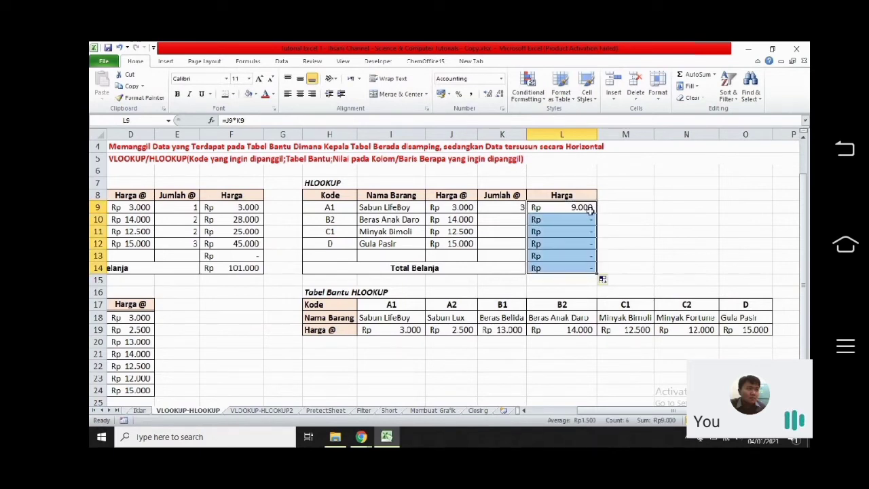
Enter quantities 10, 2 and 2 in K10:K12 for Beras Anak Daro, Minyak Bimoli and Gula Pasir
click(587, 219)
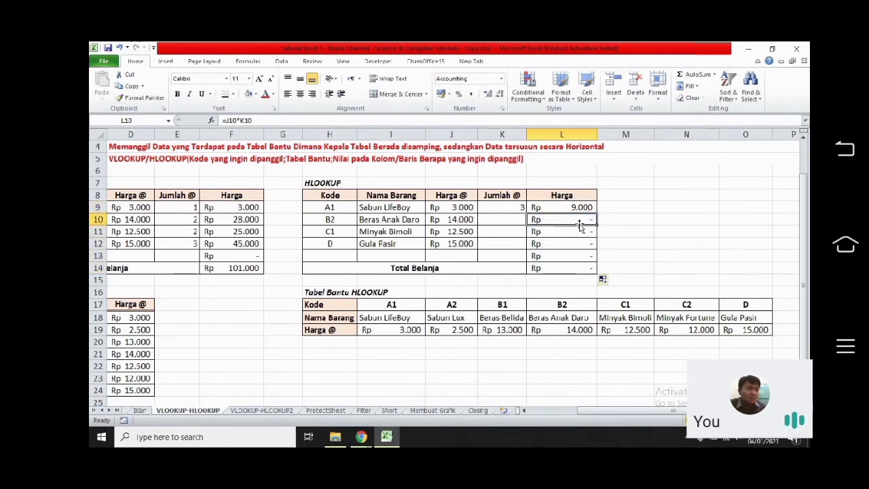
click(506, 223)
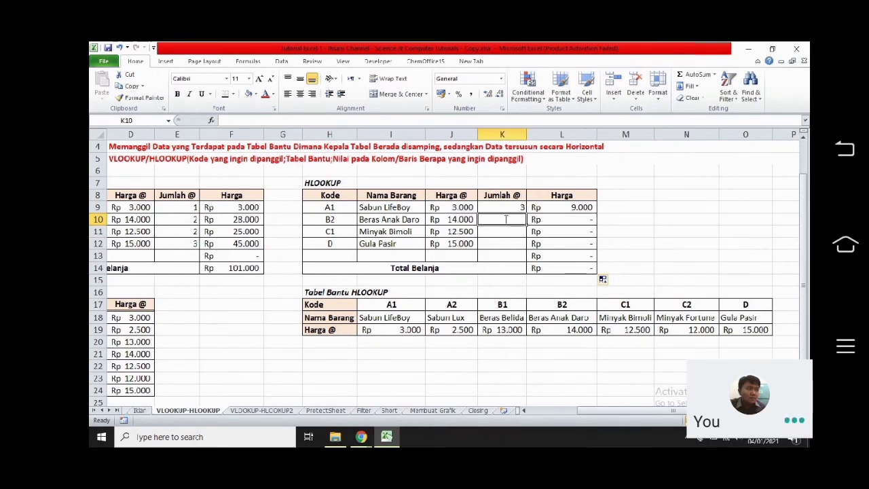
text(10)
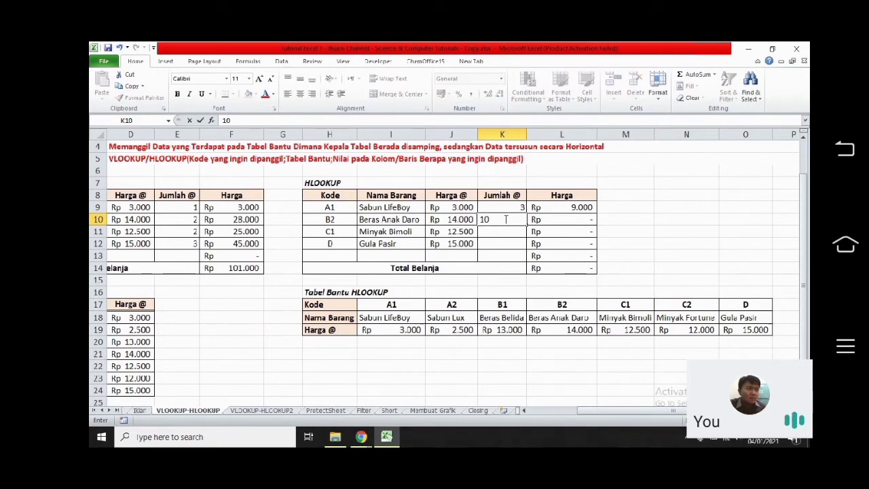
click(506, 231)
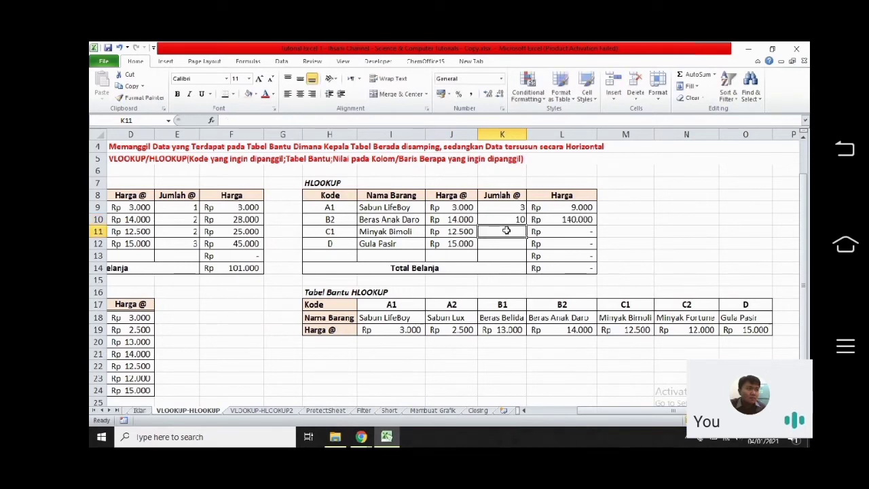
text(2)
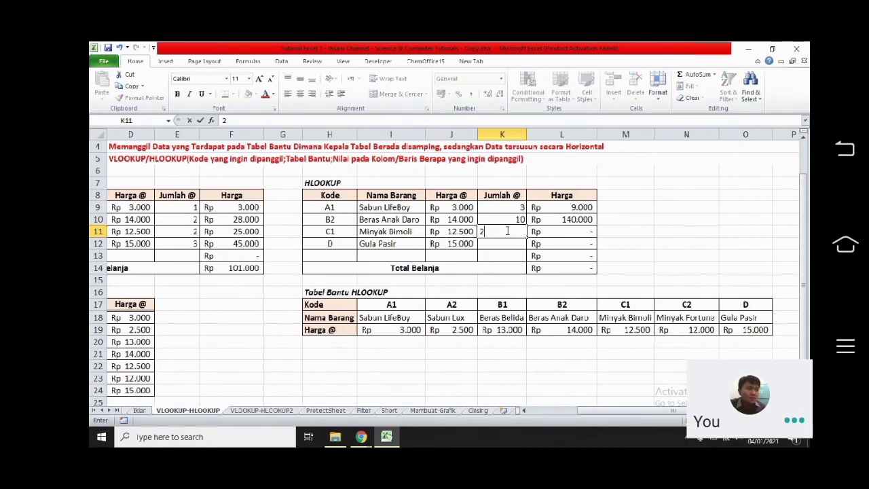
key(Return)
text(2)
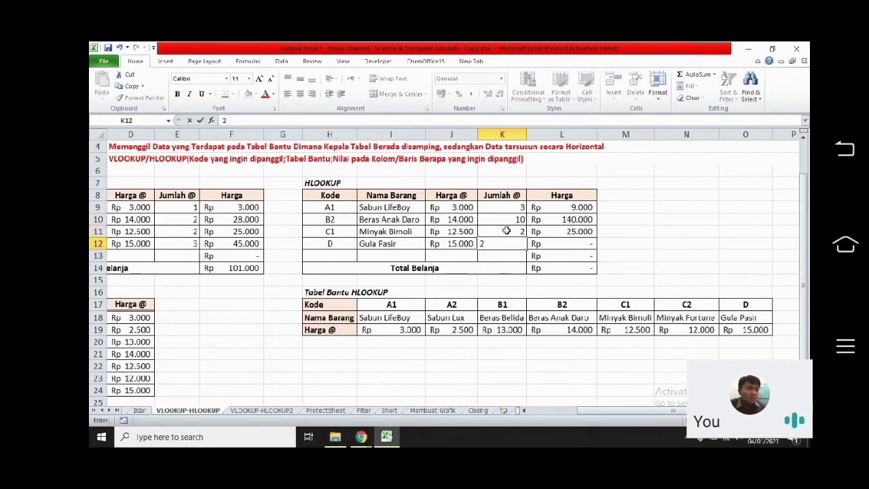
key(Return)
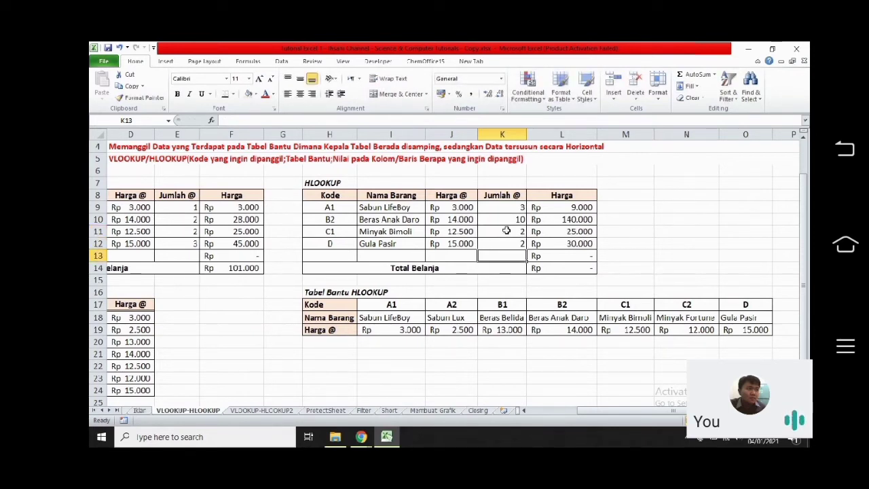
Replace the Total Belanja formula in L14 with a SUM of L9:L13
click(568, 268)
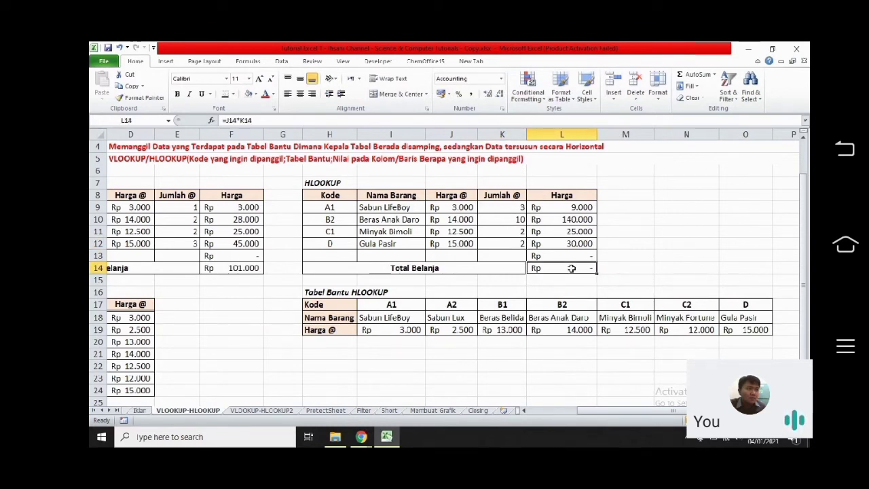
double_click(550, 268)
drag(563, 268, 533, 269)
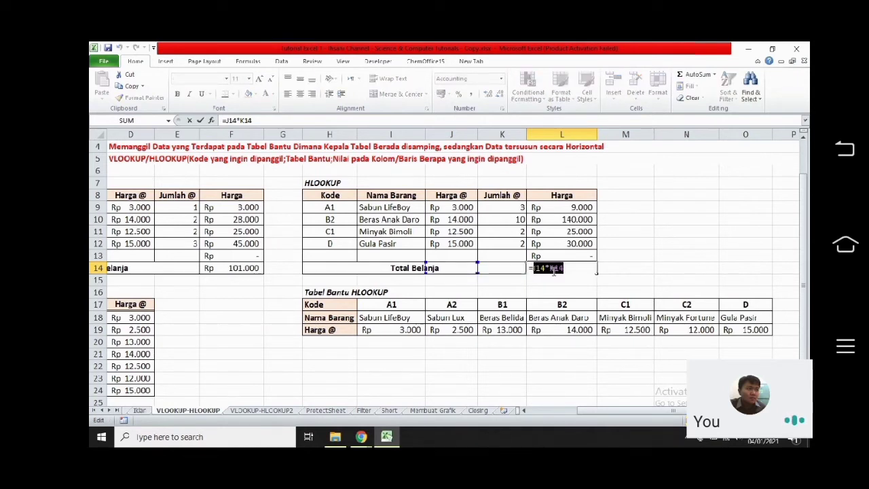
text(SUM()
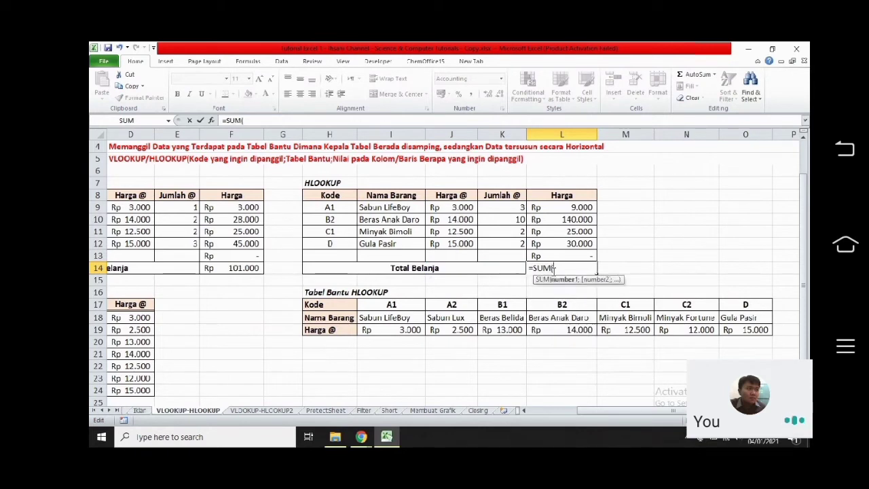
drag(563, 212, 558, 251)
key(Return)
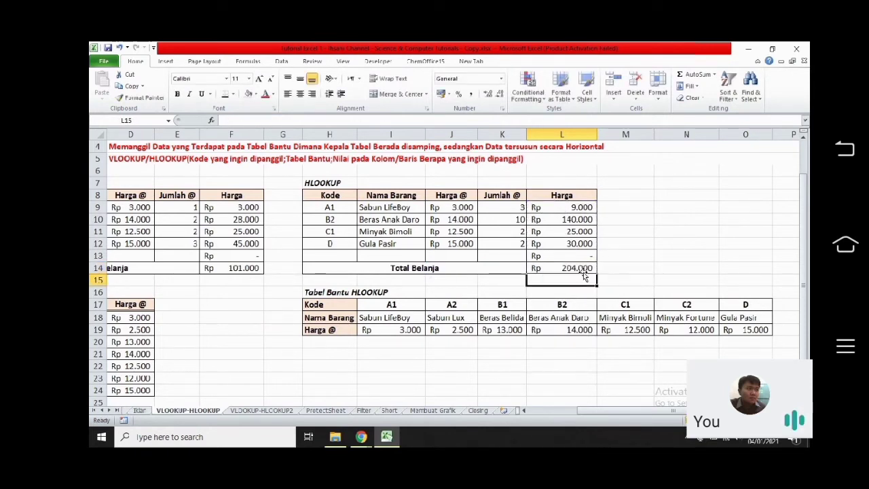
click(565, 268)
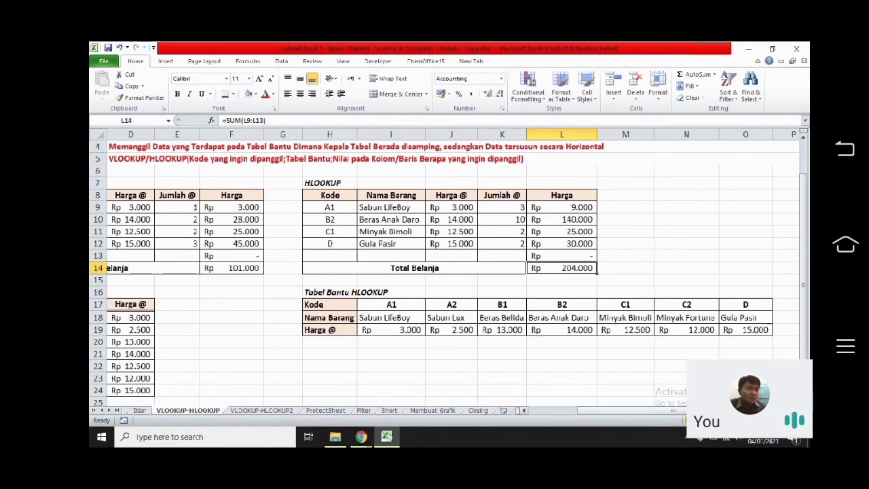
drag(691, 410, 631, 410)
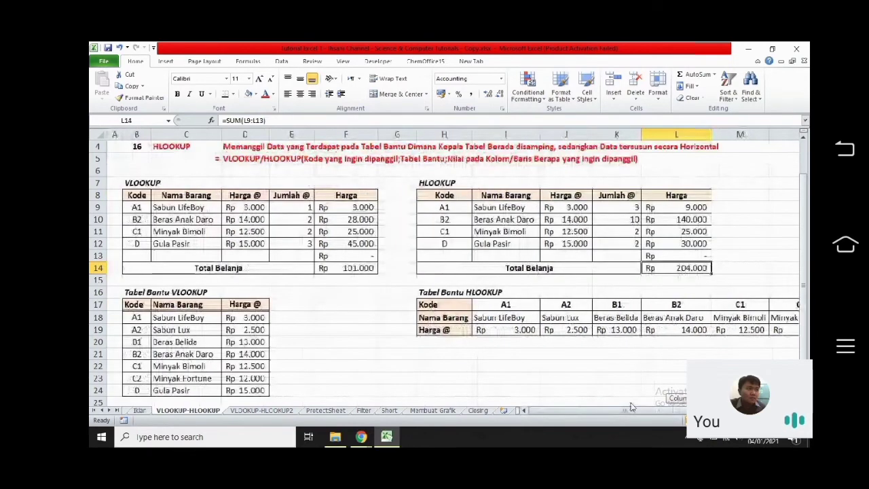
click(617, 402)
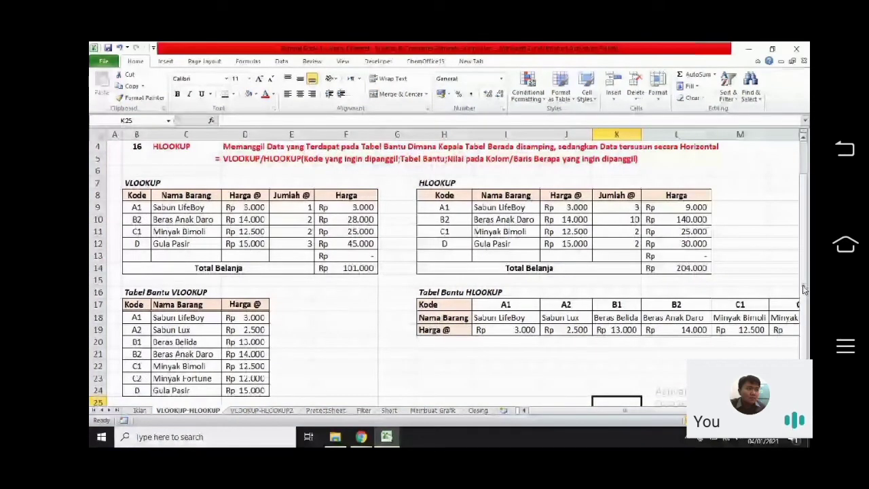
mouse_move(804, 289)
mouse_down()
mouse_move(804, 277)
mouse_move(804, 289)
mouse_up()
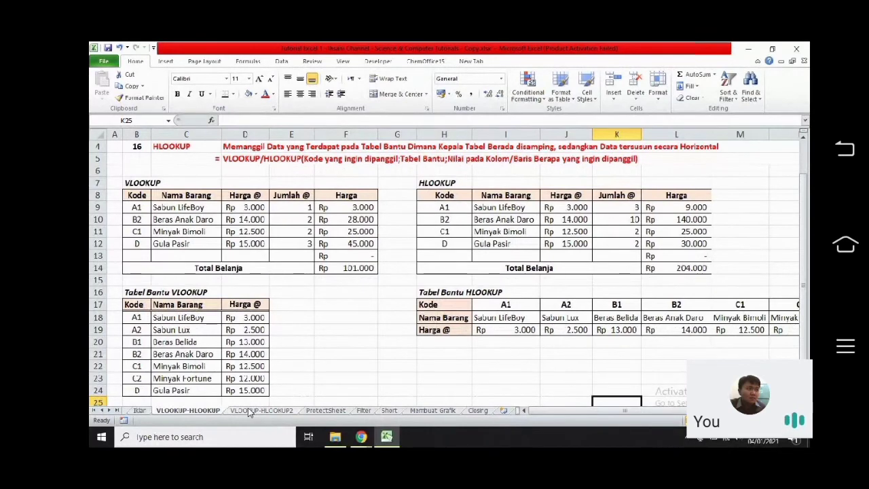
View the exam announcement form on VLOOKUP-HLOOKUP2, and examine the student score records in B9:J18 on ProtectSheet
click(250, 412)
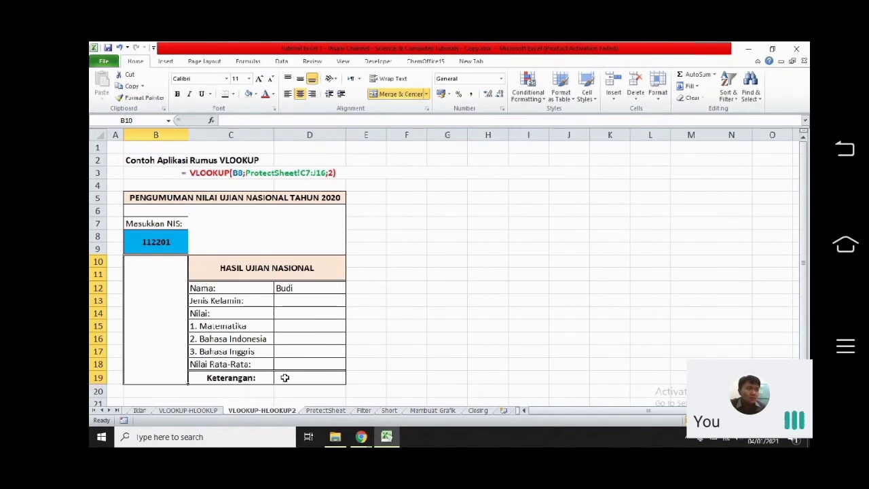
click(326, 411)
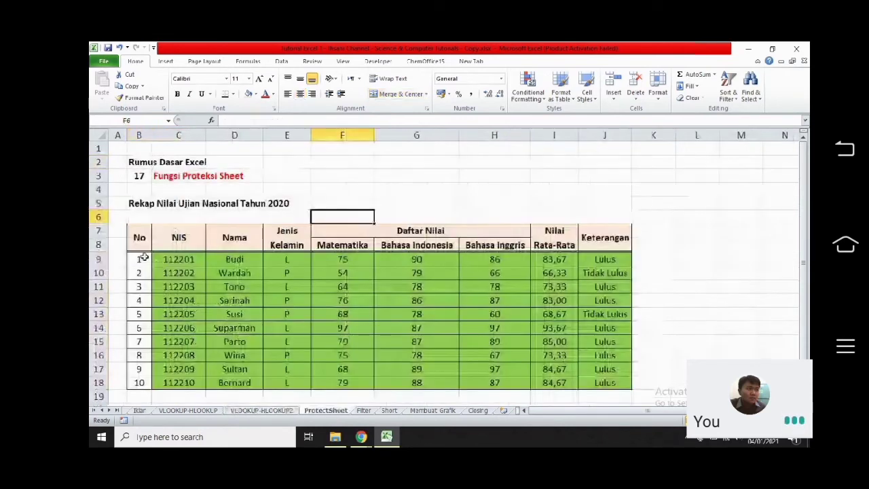
drag(139, 258, 596, 381)
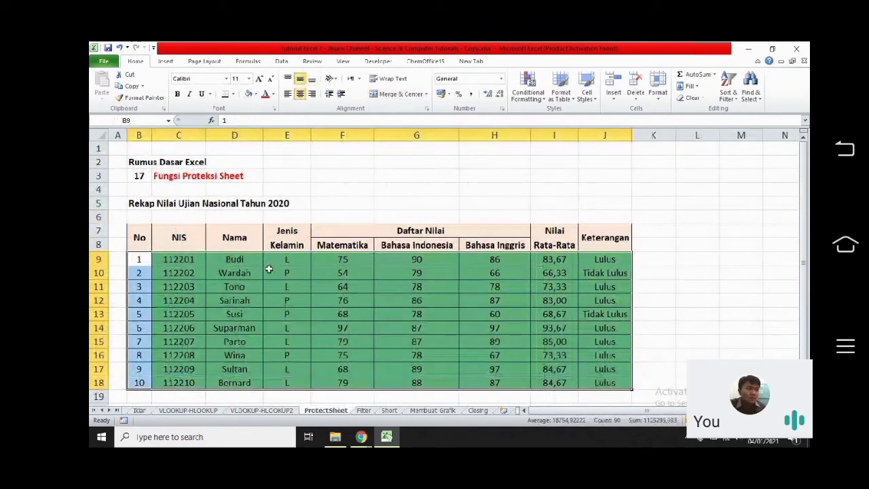
click(338, 327)
drag(139, 259, 605, 382)
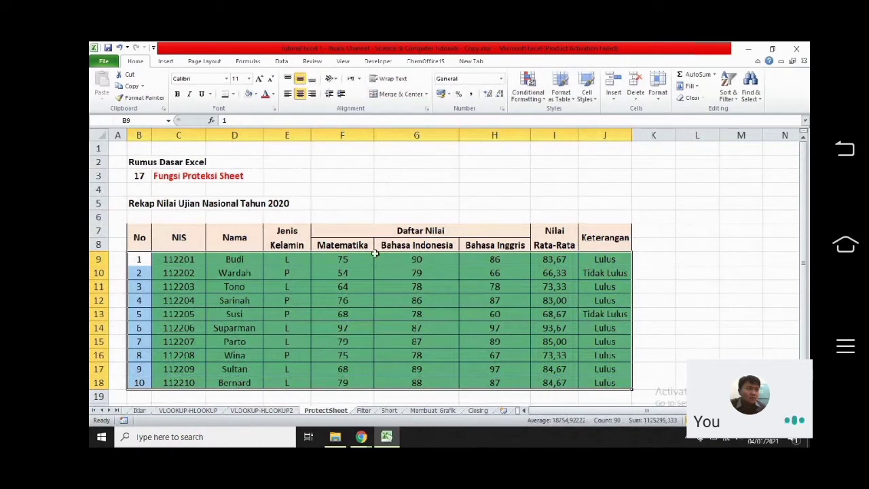
Check the NIS entry cell B8 on VLOOKUP-HLOOKUP2 against the source score table on ProtectSheet
click(275, 412)
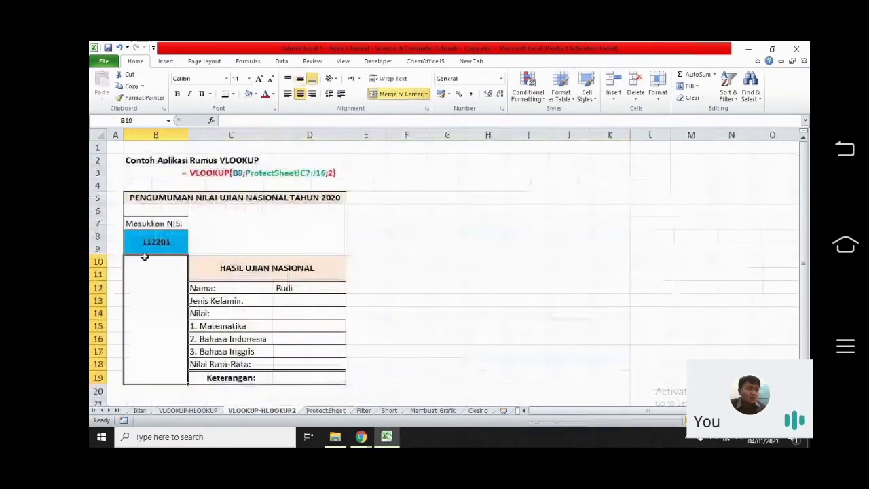
click(162, 246)
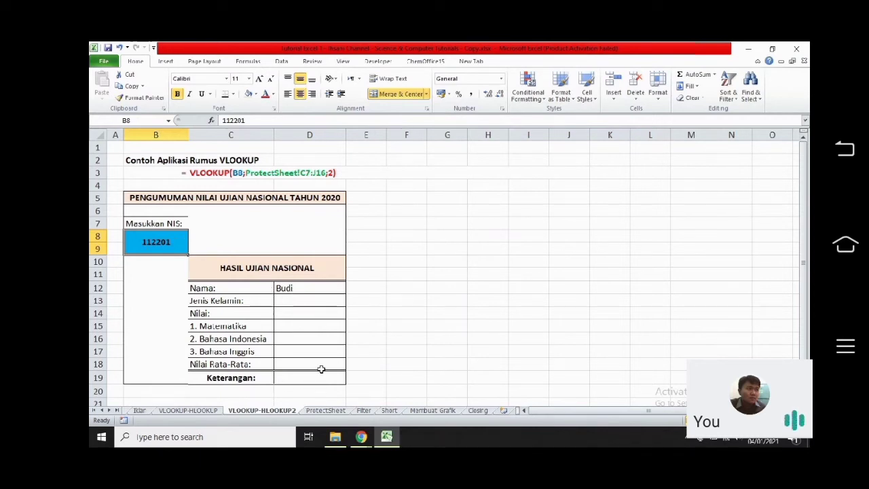
click(325, 411)
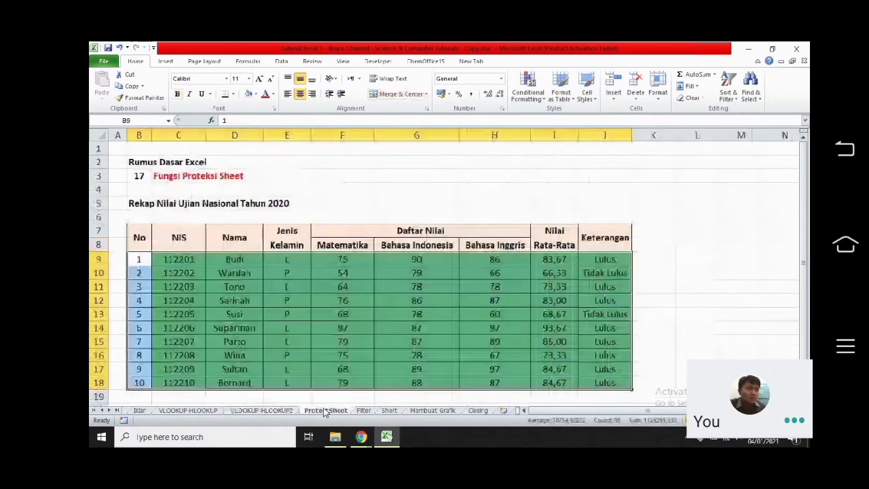
click(380, 353)
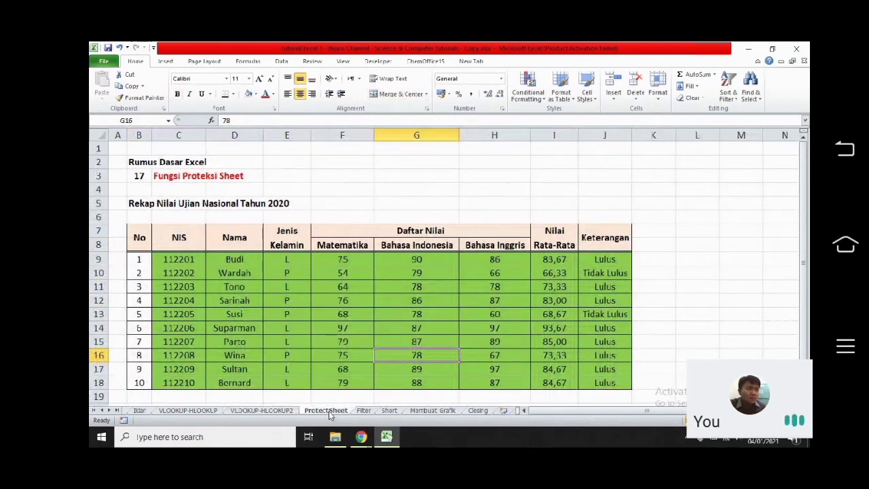
Examine the NIS entry in B8 and the result cells D12:D19 on VLOOKUP-HLOOKUP2, and return to the ProtectSheet data
click(278, 411)
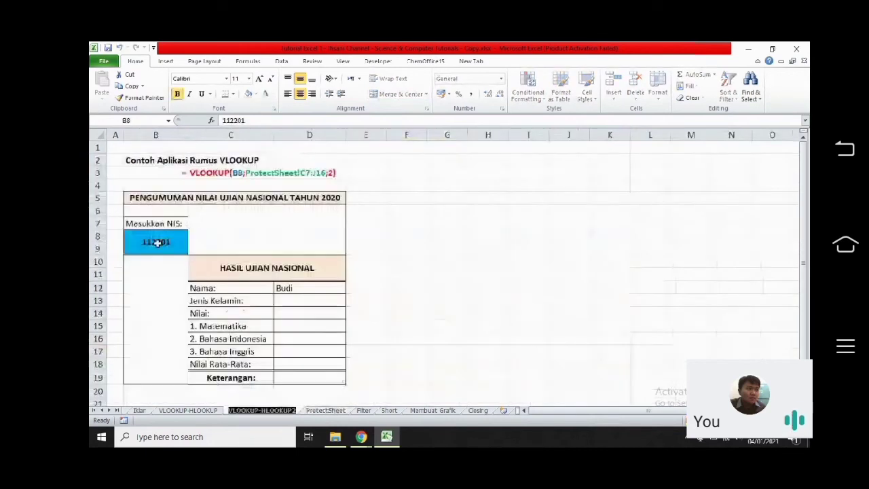
click(156, 242)
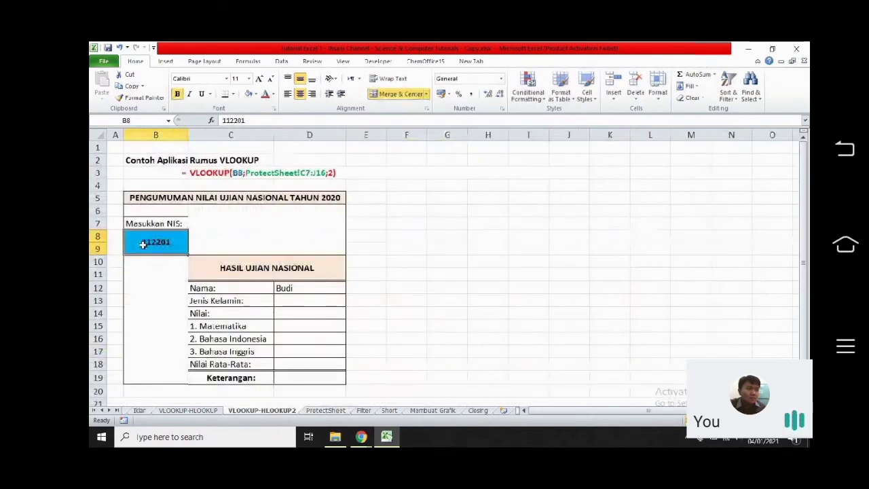
double_click(143, 246)
mouse_move(141, 245)
mouse_down()
mouse_move(180, 244)
mouse_move(142, 244)
mouse_up()
click(181, 245)
click(144, 245)
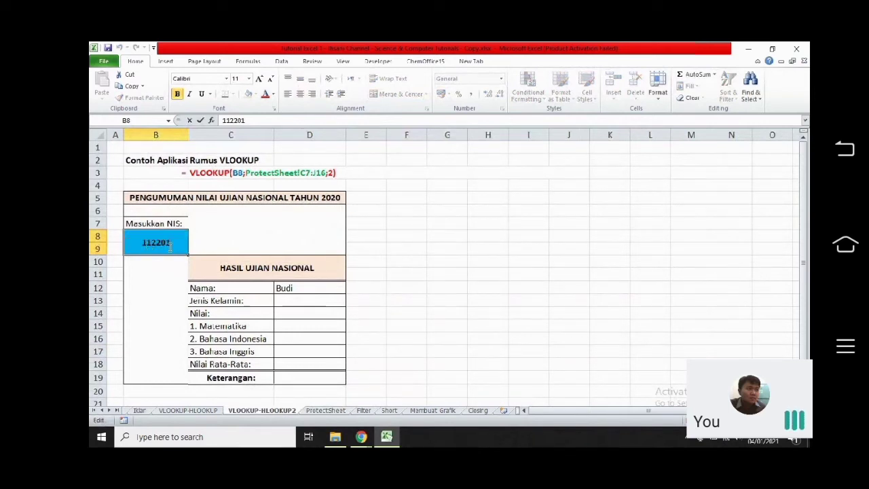
drag(289, 290, 304, 377)
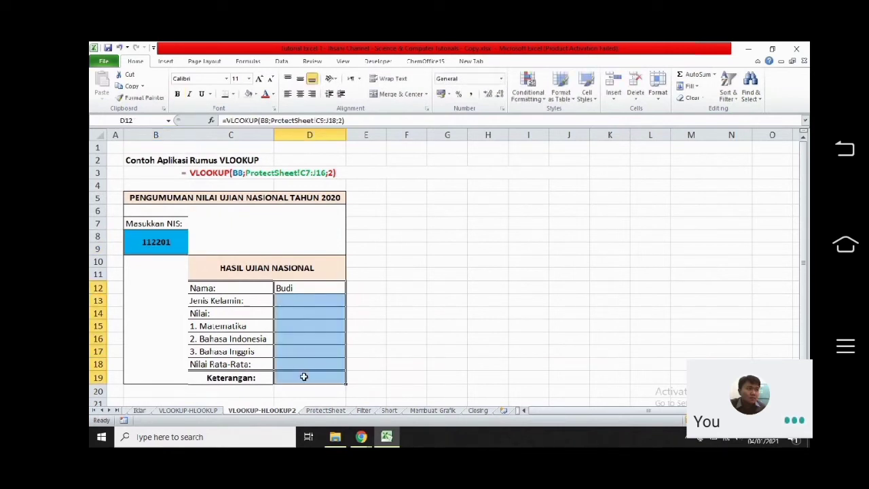
click(326, 411)
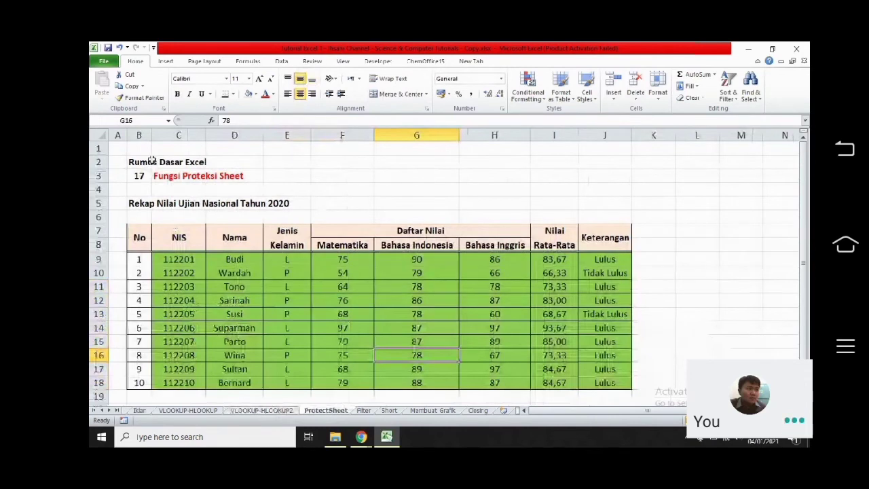
Compare the exam result form with the records in C9:J18 on ProtectSheet, and review that table's headers, No column and Nama column
click(252, 411)
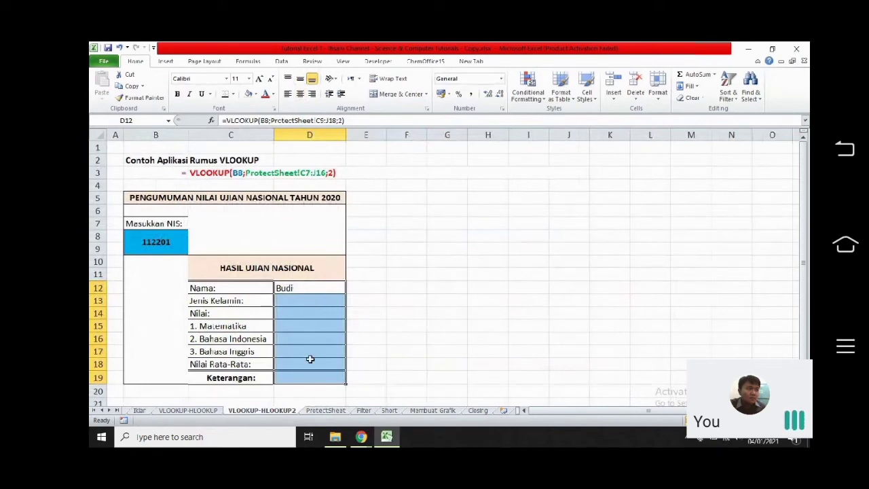
click(326, 410)
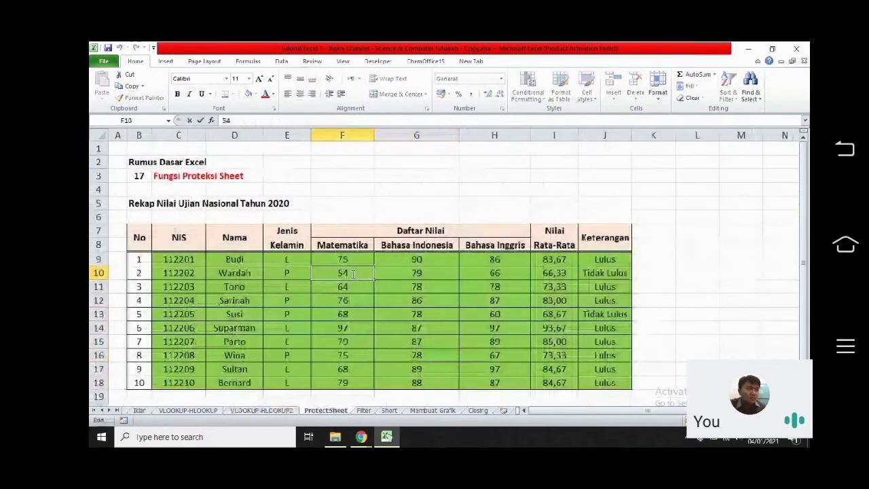
click(198, 260)
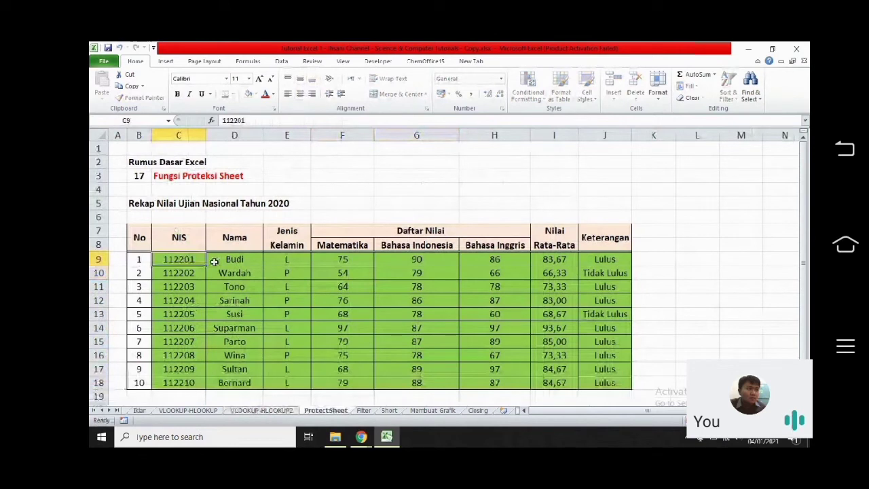
key(ctrl+shift+End)
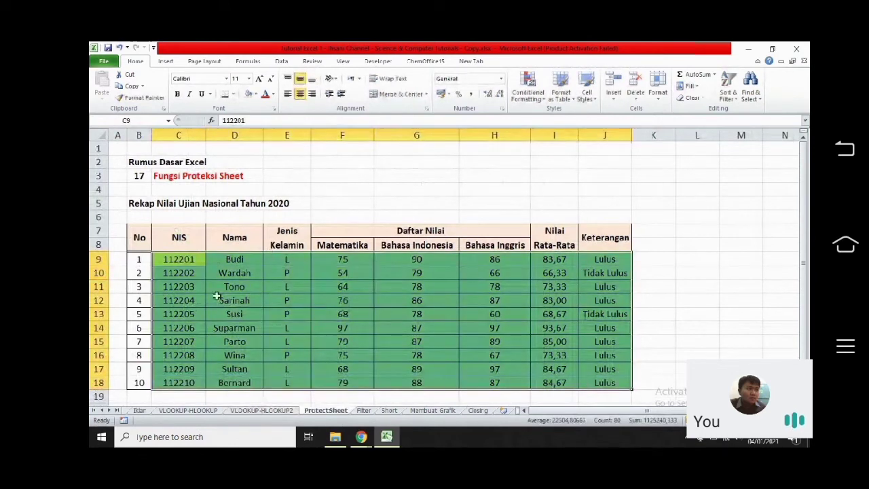
click(268, 411)
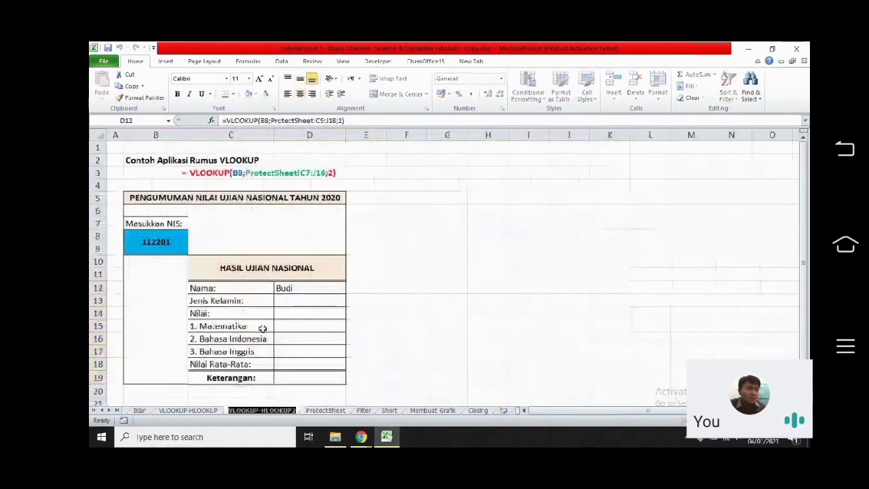
click(325, 410)
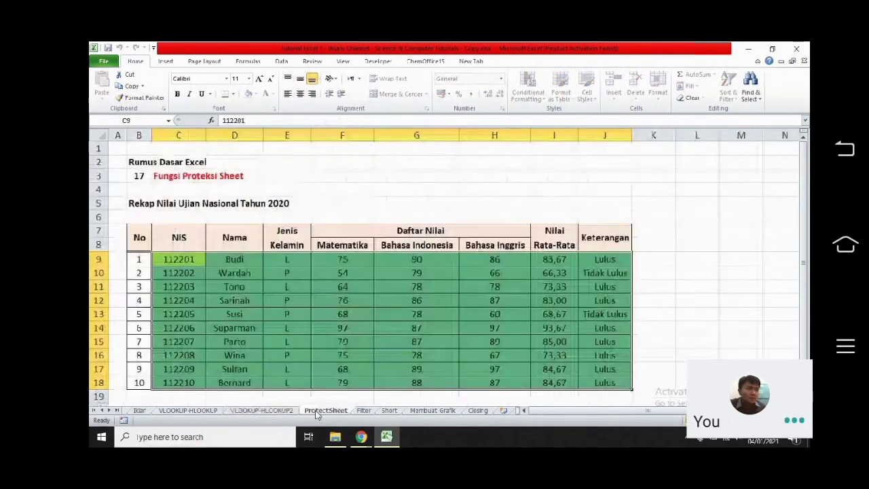
drag(139, 237, 593, 229)
drag(138, 259, 135, 381)
drag(234, 258, 231, 384)
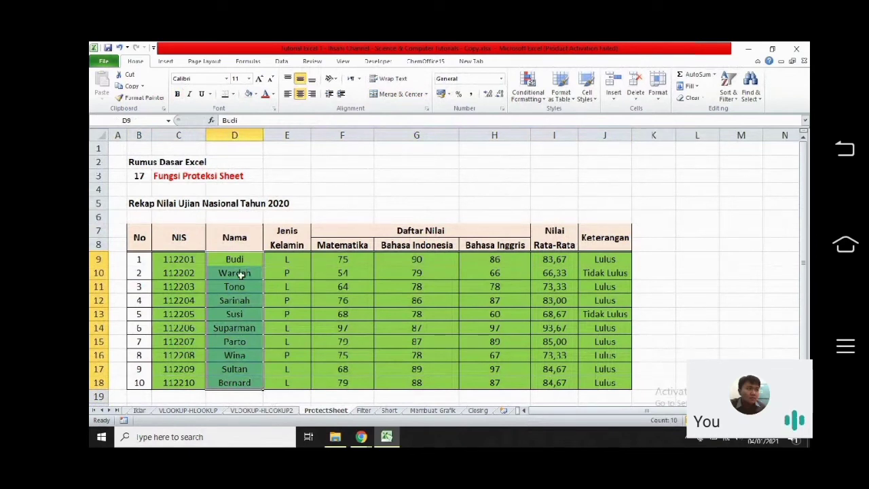
Examine the sample VLOOKUP formula in C3 on VLOOKUP-HLOOKUP2 and the NIS lookup cell B8
click(282, 414)
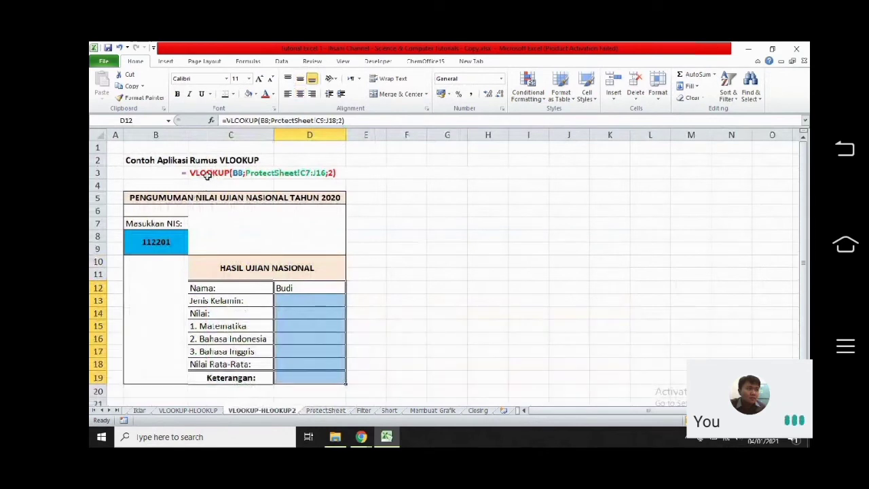
click(207, 176)
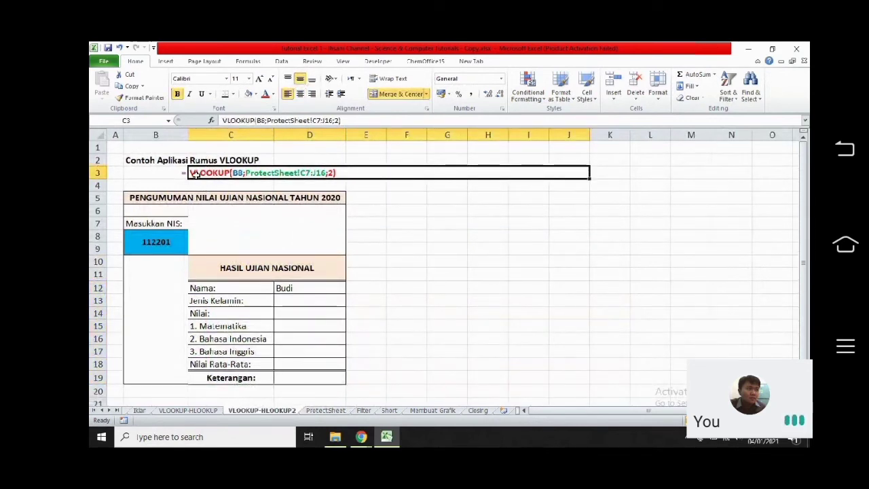
double_click(191, 173)
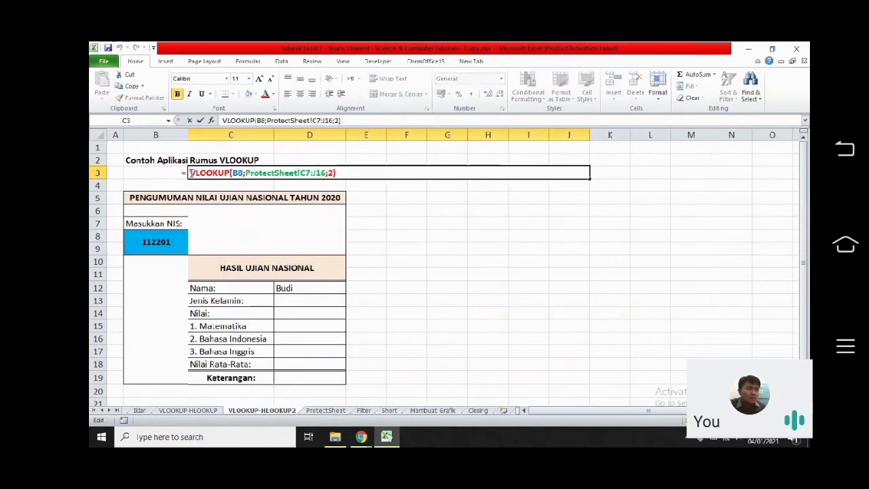
click(171, 244)
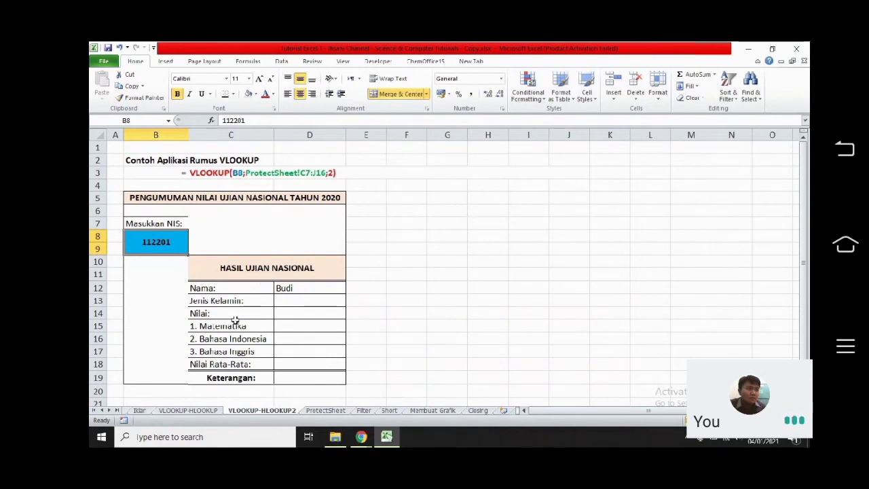
Trace the first student record across B9:E9 on ProtectSheet, and match its NIS with the entry in B8 on VLOOKUP-HLOOKUP2
click(322, 410)
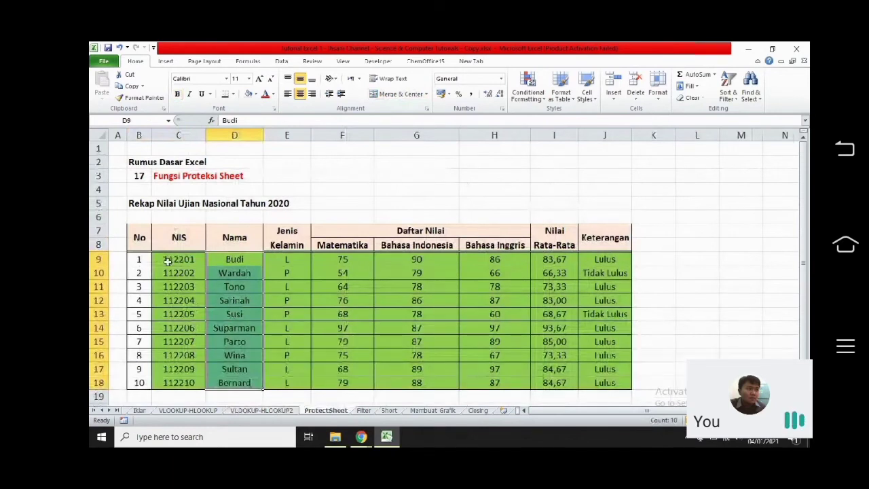
click(169, 261)
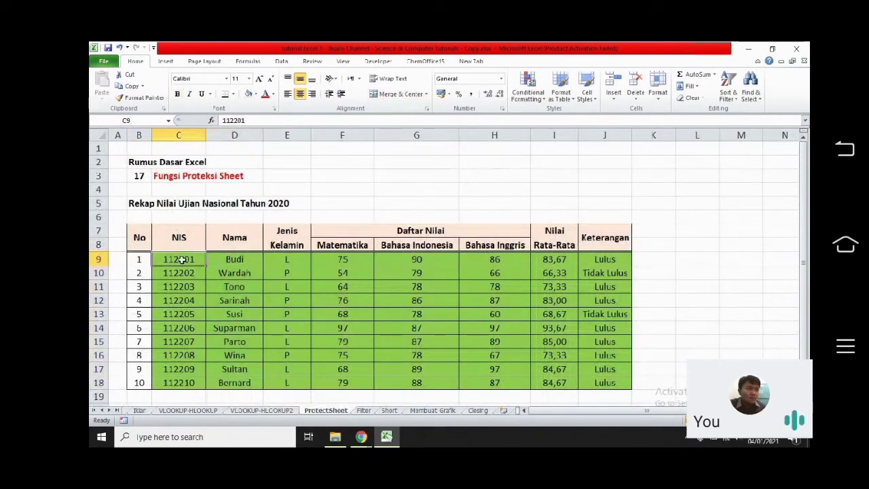
click(139, 262)
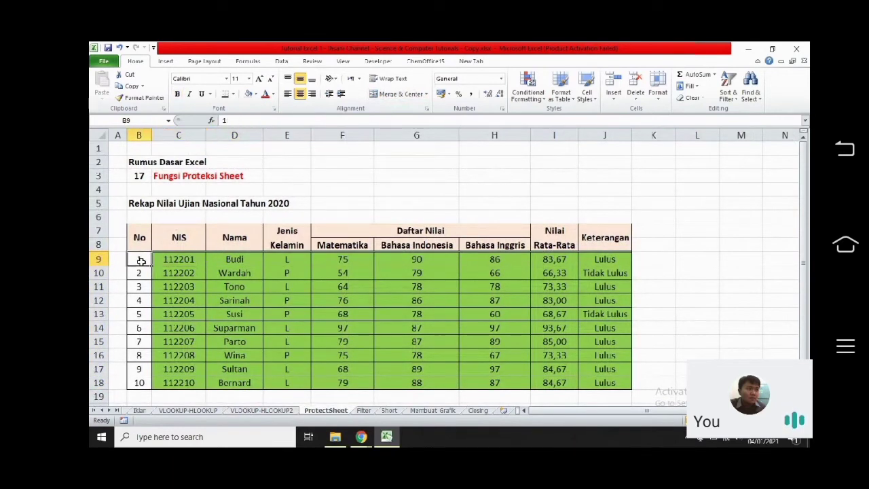
click(164, 261)
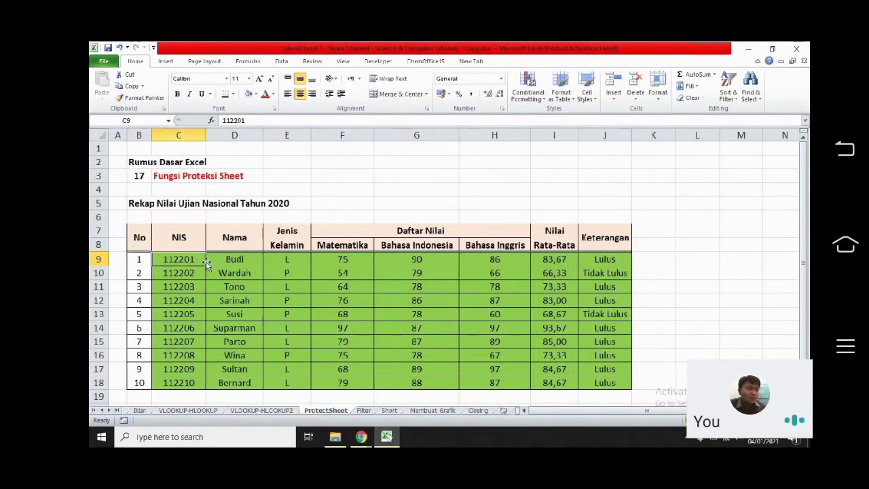
click(235, 259)
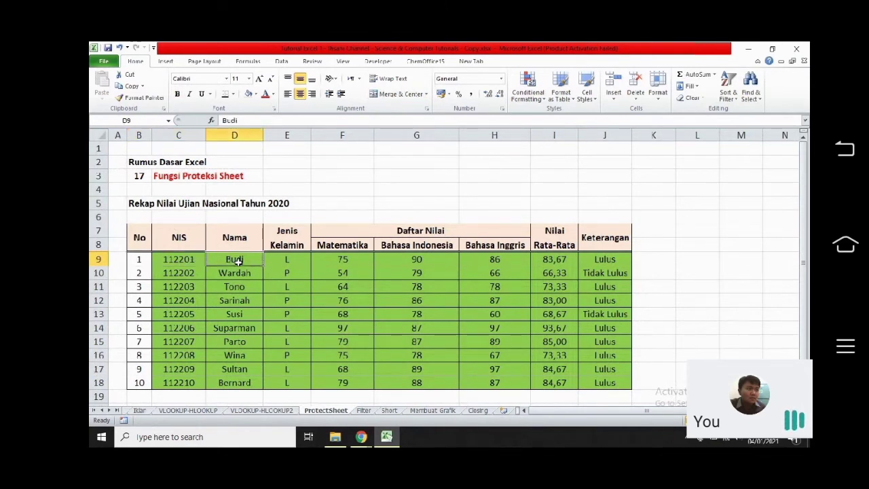
click(285, 259)
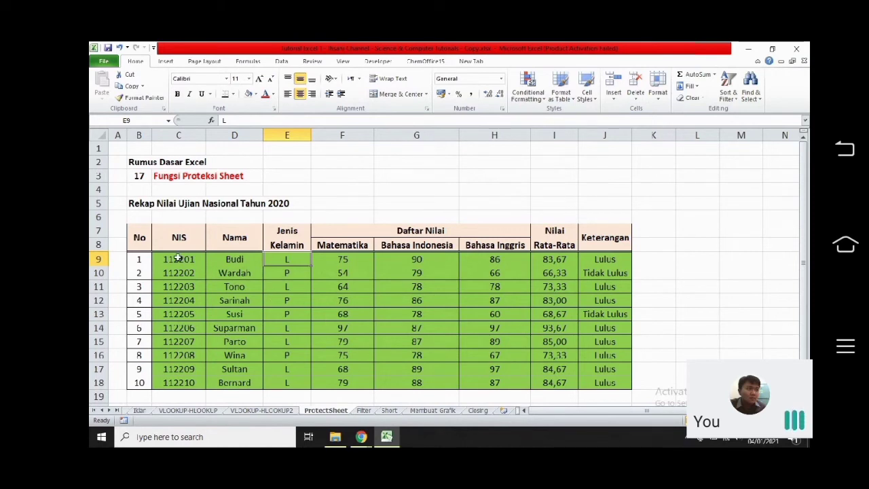
click(274, 412)
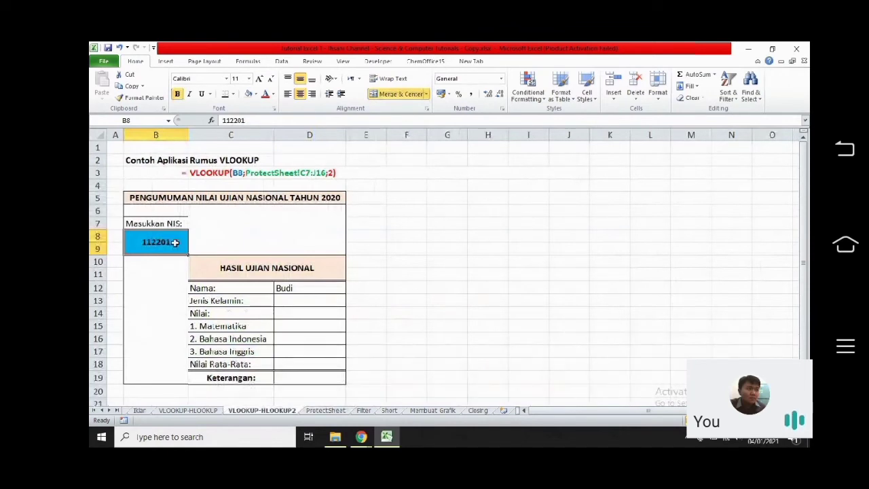
click(325, 410)
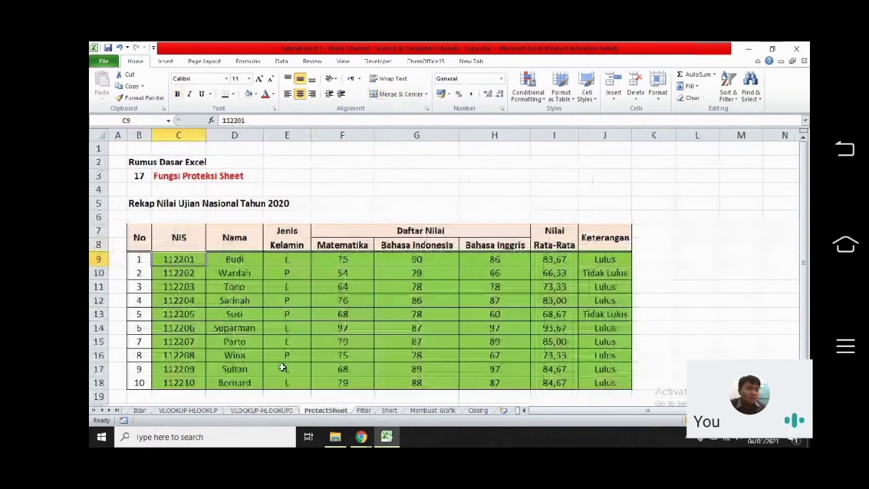
click(262, 411)
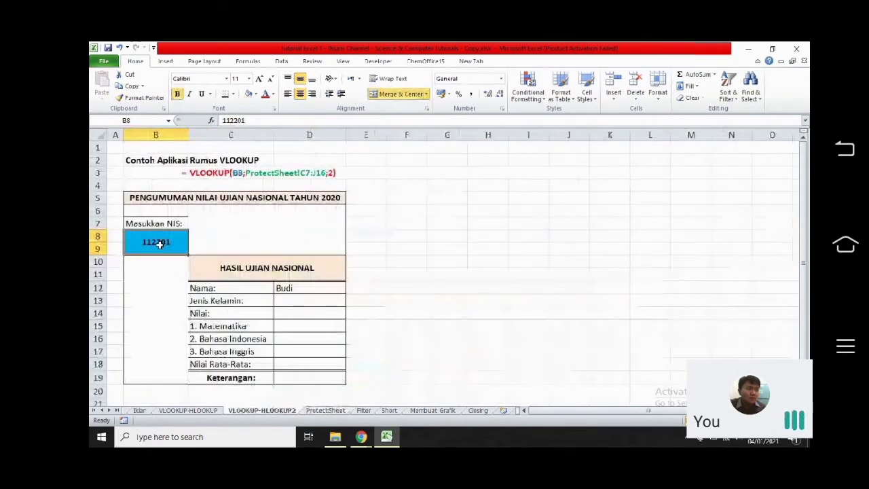
Inspect the function name, the B8 lookup value and the ProtectSheet reference in the Nama formula in D12
click(285, 288)
double_click(299, 288)
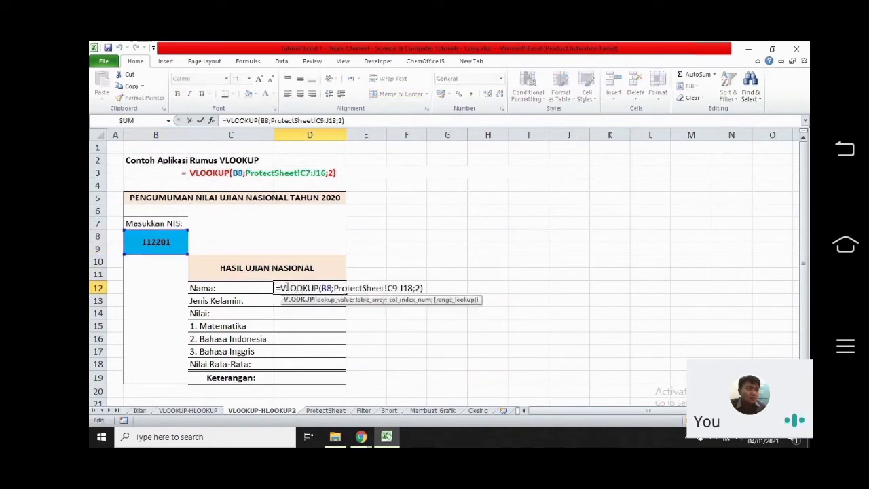
drag(282, 288, 294, 288)
double_click(318, 288)
click(322, 288)
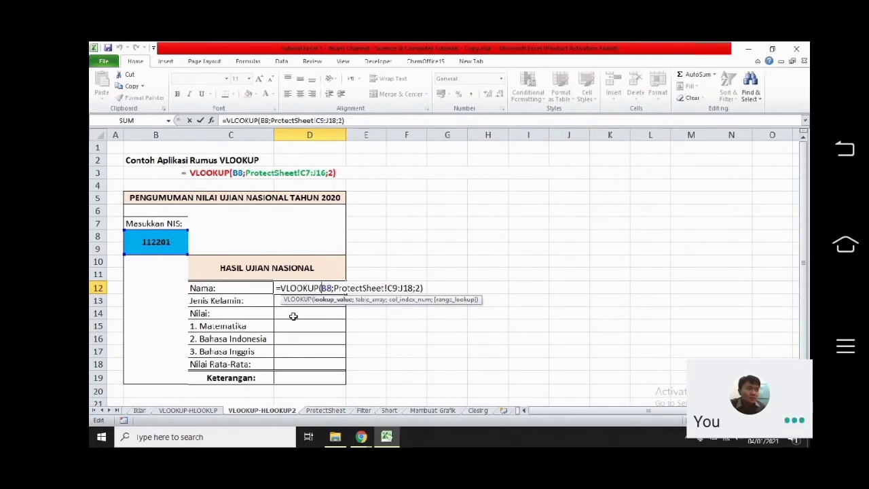
double_click(335, 288)
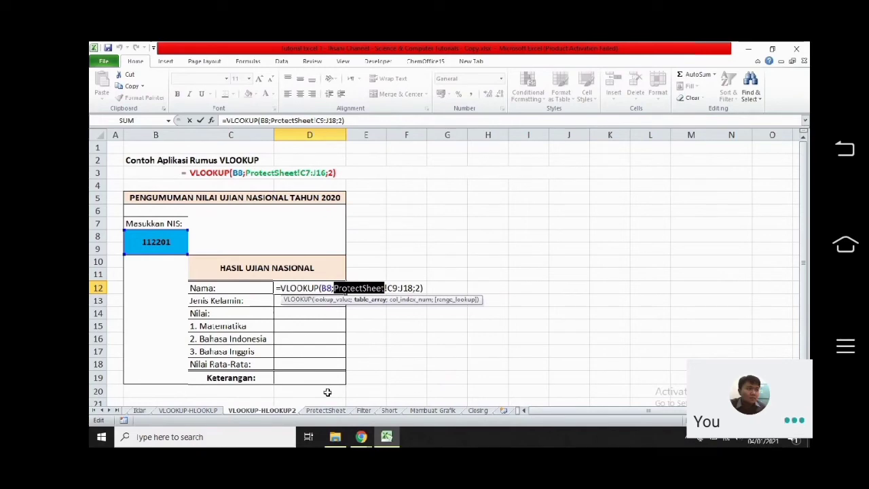
key(Return)
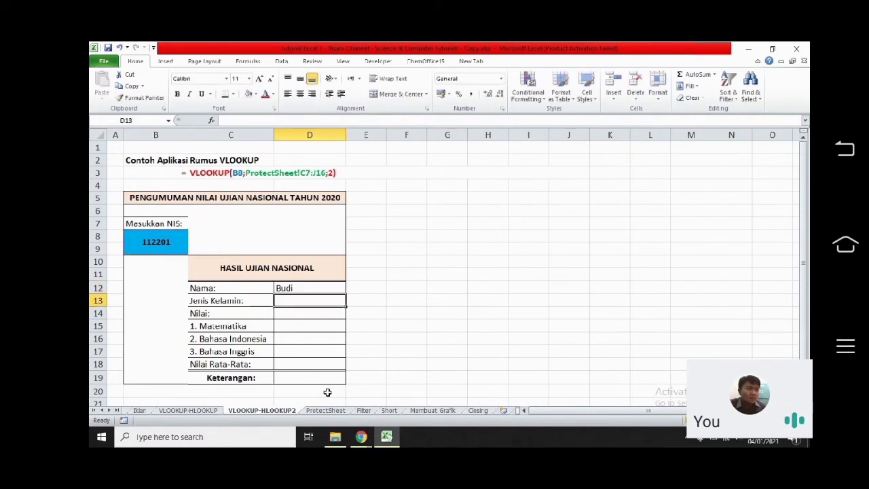
Define the name ProtectSheet for the student data range C9:J18 on the ProtectSheet sheet
click(326, 410)
key(ctrl+shift+End)
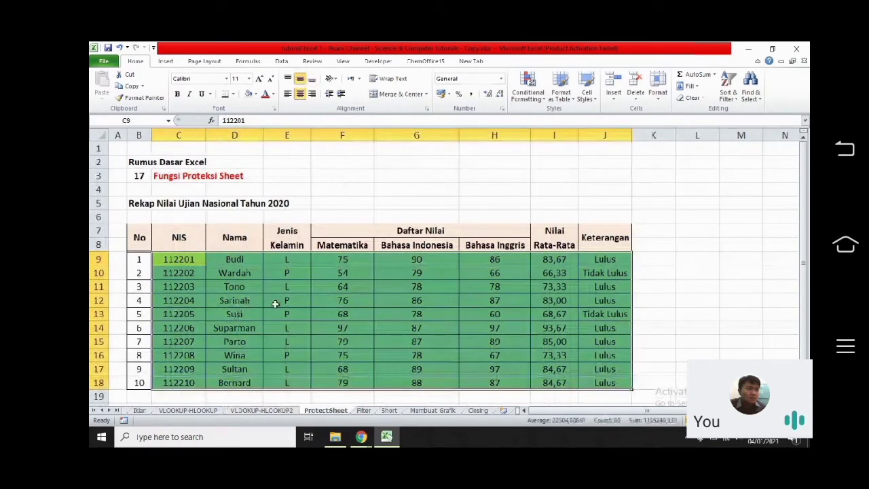
click(134, 123)
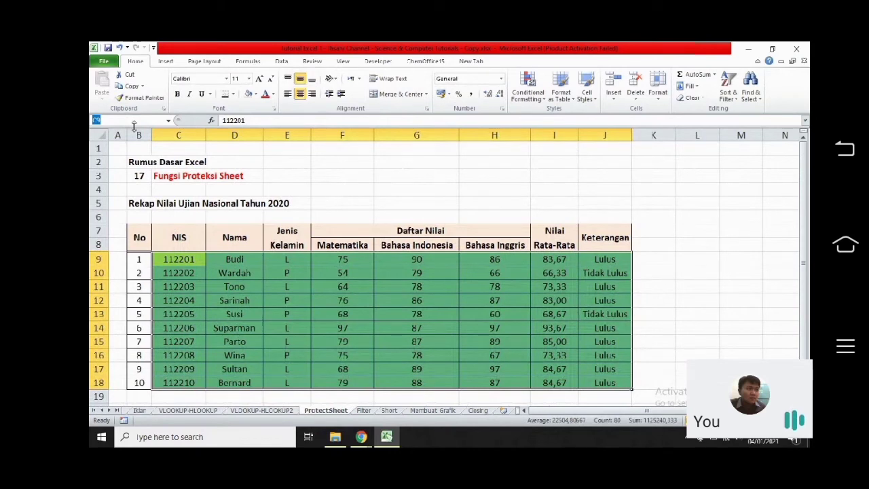
text(Prn)
text(tect Sheet)
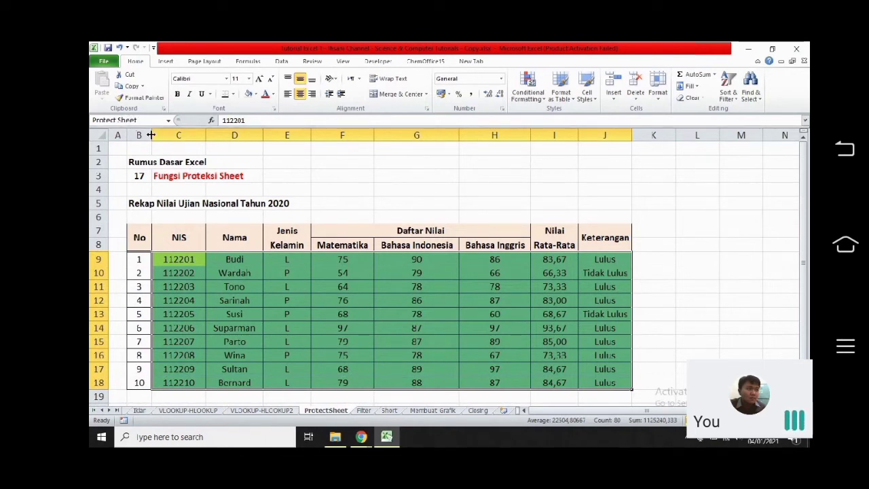
click(120, 120)
key(BackSpace)
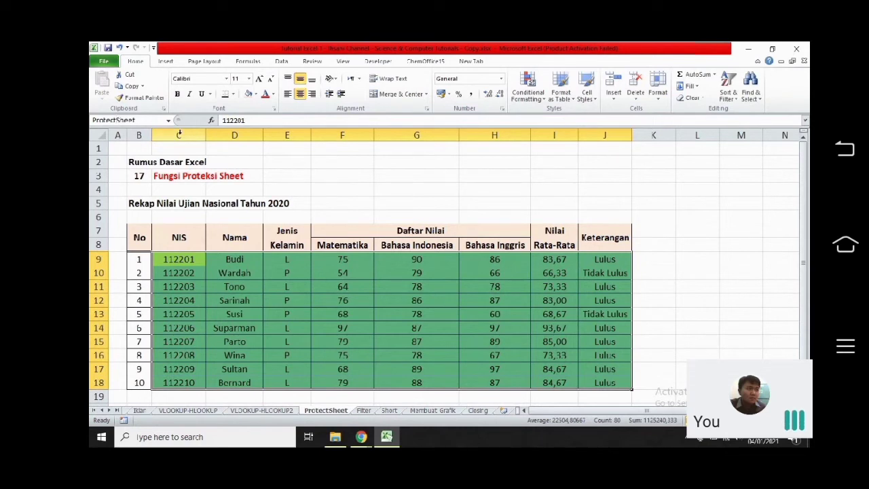
key(Return)
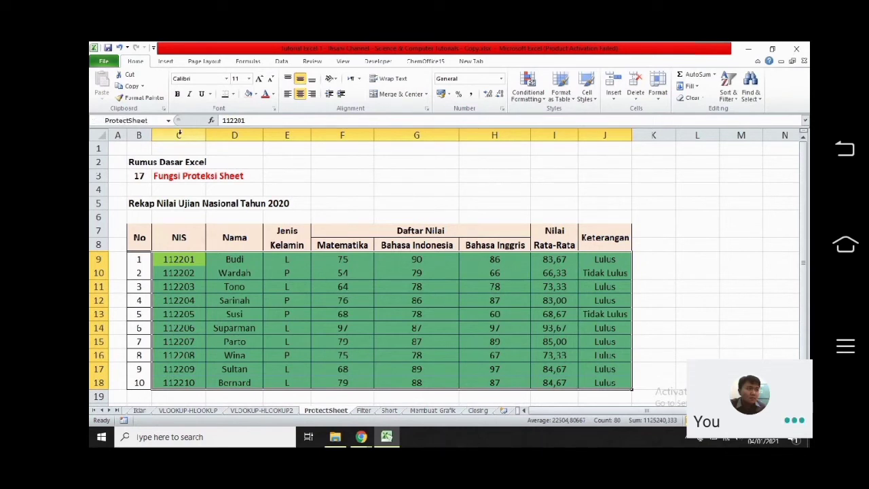
In the Nama formula in D12 on VLOOKUP-HLOOKUP2, replace the table range and everything after it with the named range ProtectSheet and a semicolon
click(260, 411)
click(309, 289)
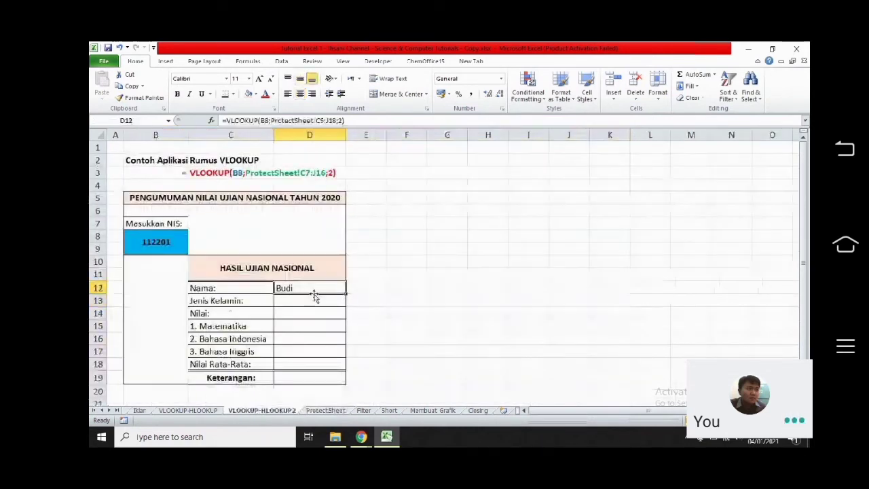
double_click(310, 289)
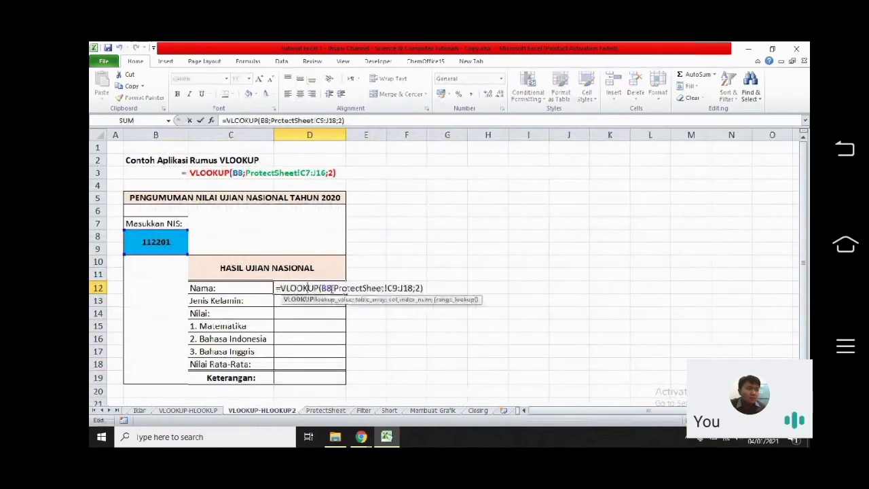
drag(334, 288, 429, 289)
key(Delete)
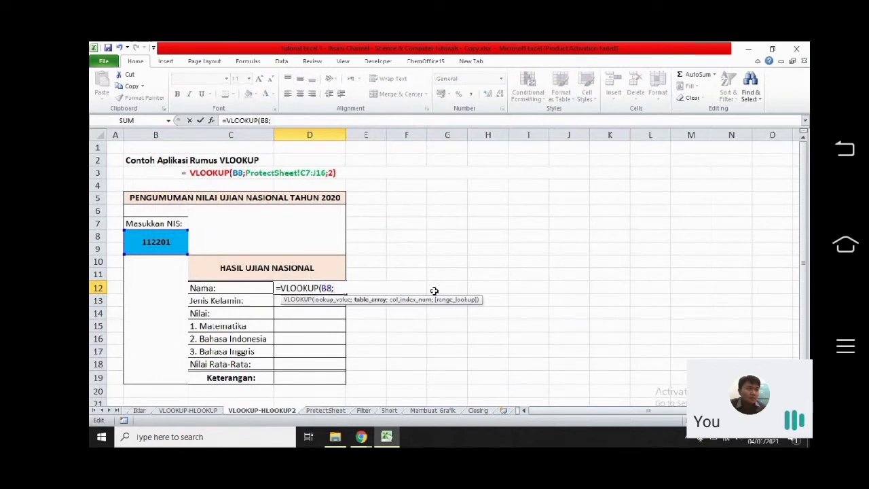
text(PRO)
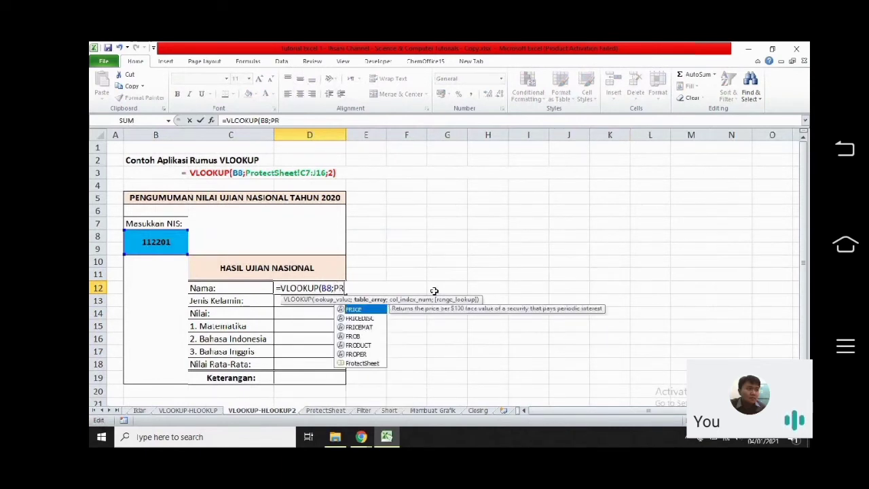
click(342, 288)
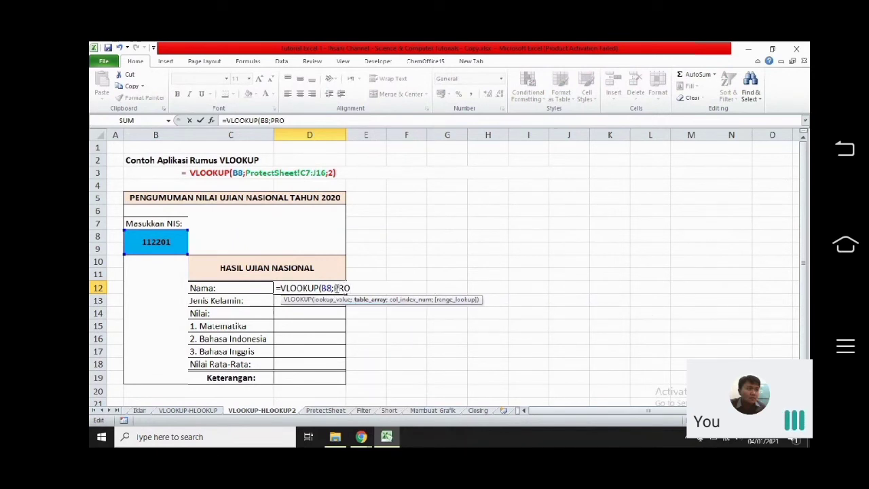
double_click(343, 289)
click(353, 289)
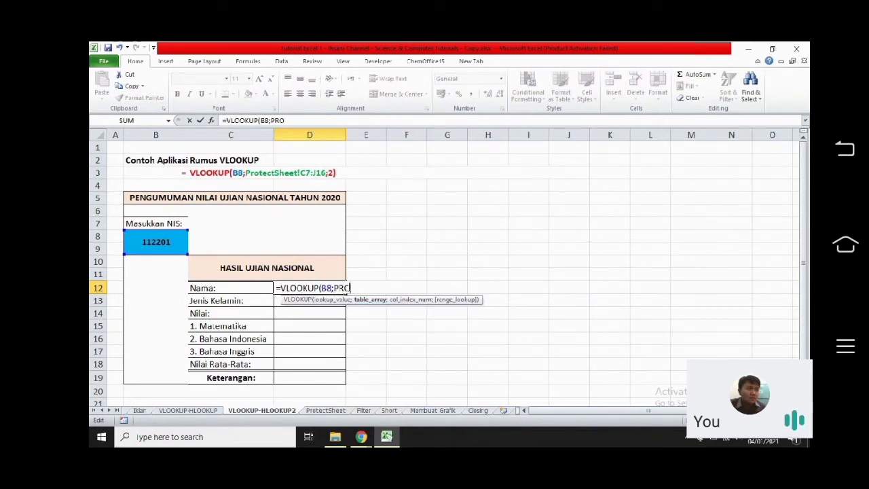
text(TE)
double_click(356, 311)
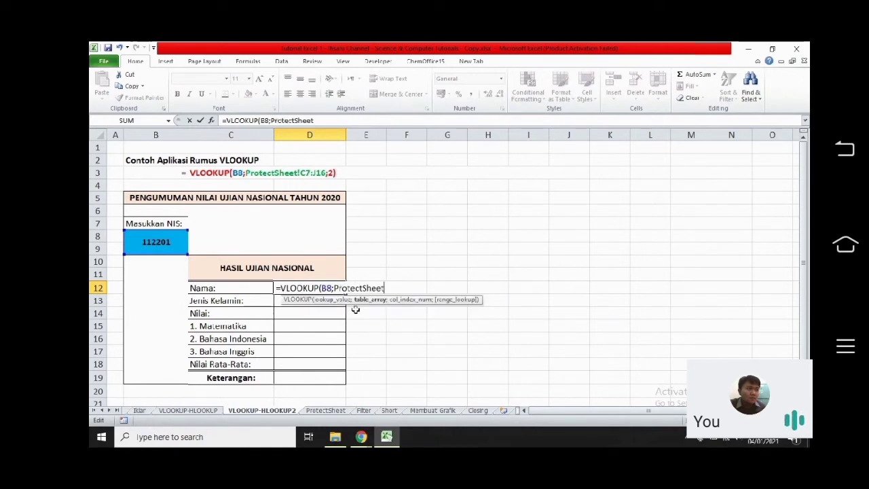
text(;)
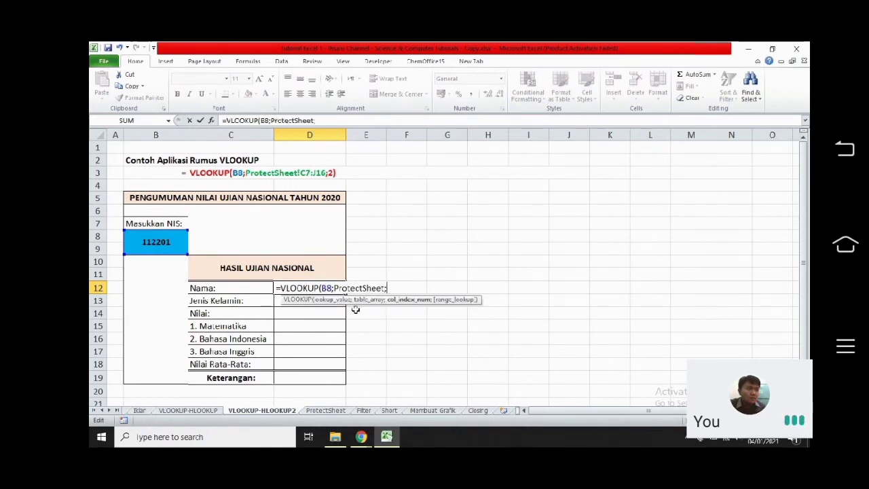
click(328, 411)
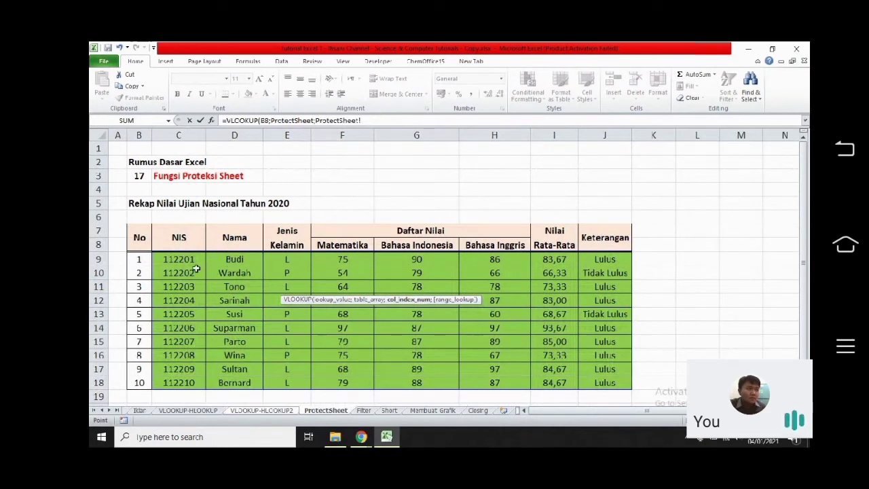
drag(179, 262, 629, 380)
click(291, 411)
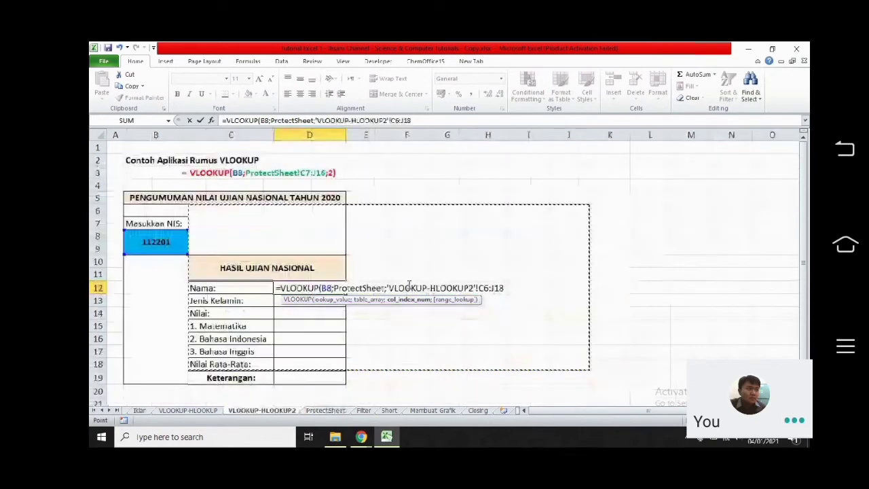
Replace the stray third argument in the D12 formula with column index 2 and complete the formula
drag(507, 288, 386, 288)
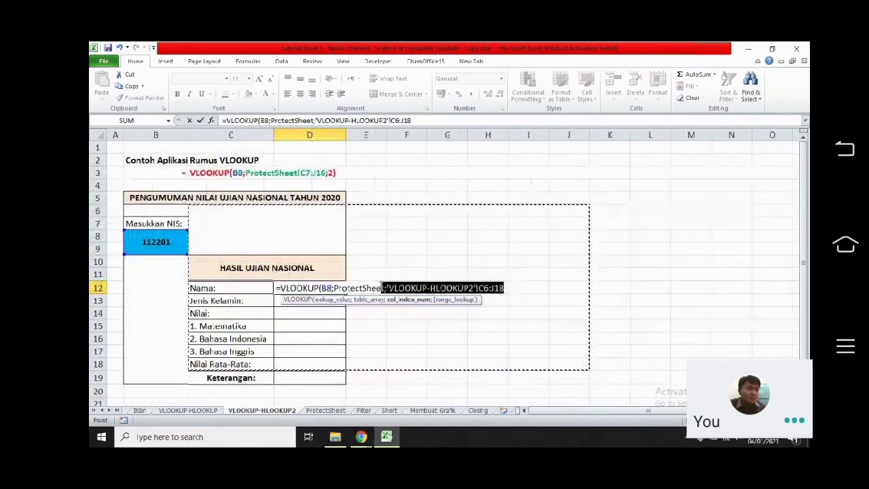
text(2)
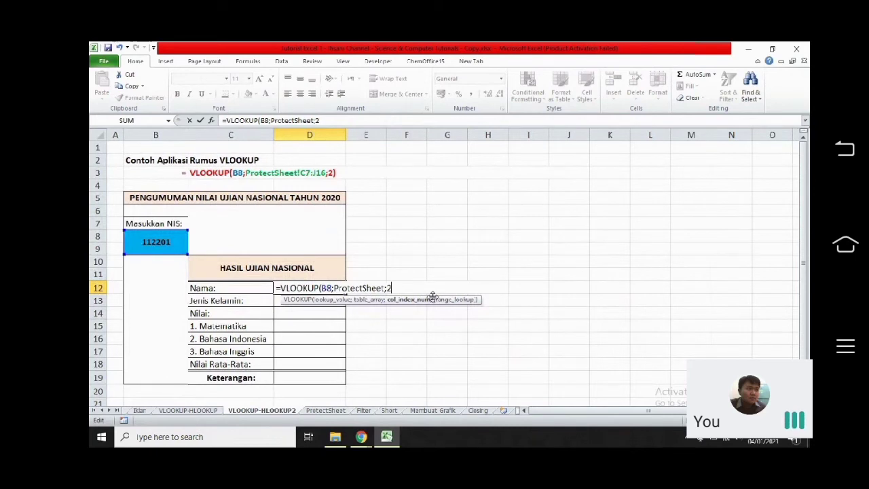
text())
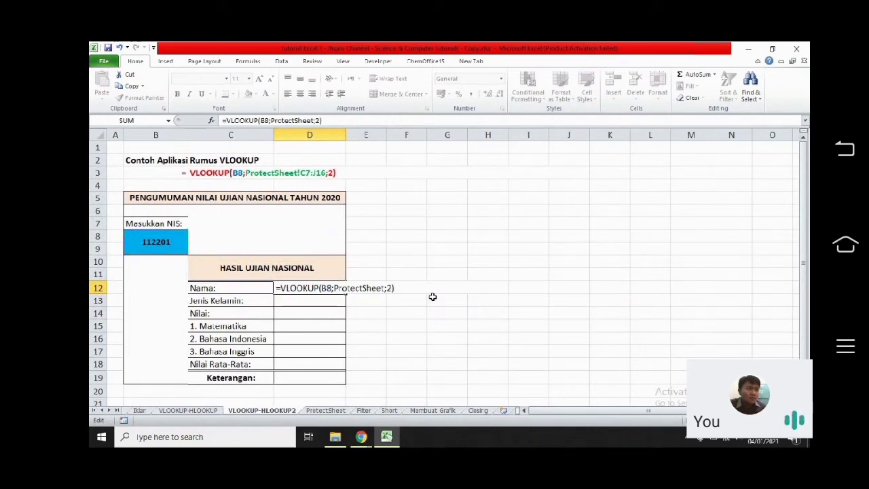
key(Return)
double_click(311, 288)
key(Return)
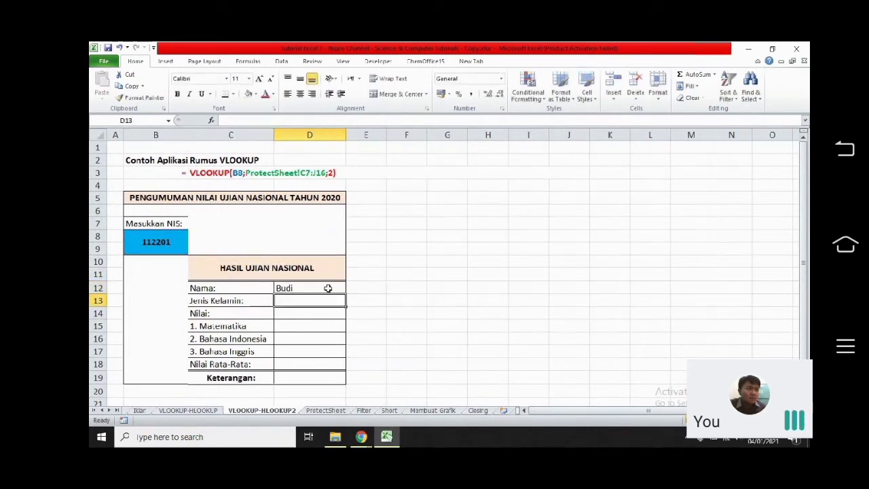
Change the lookup reference in the D12 formula to B$8 and fill the formula down through D19
click(326, 288)
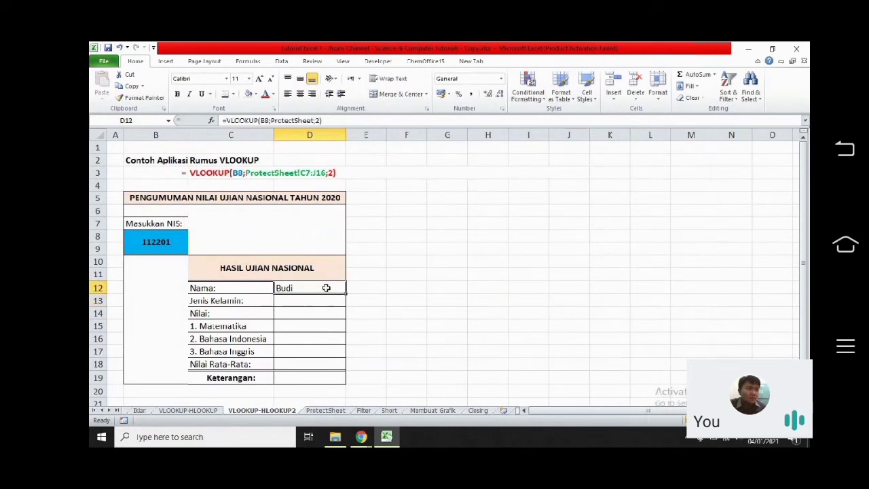
double_click(326, 288)
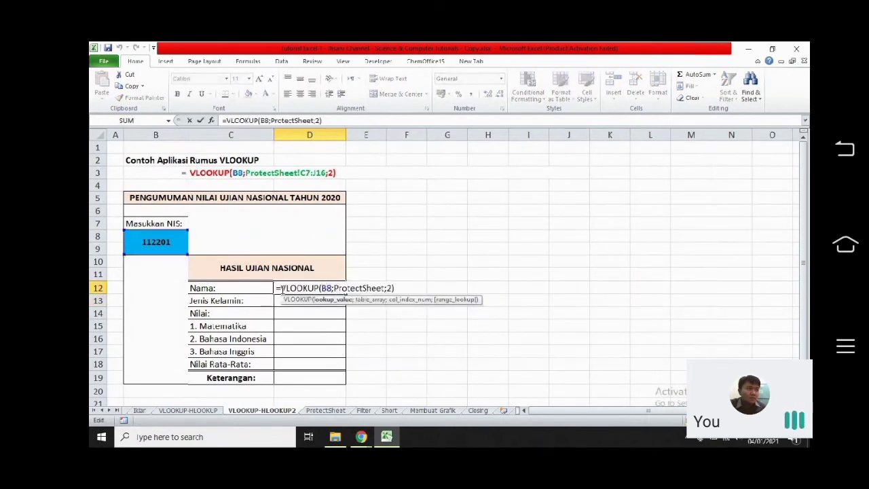
drag(277, 288, 395, 288)
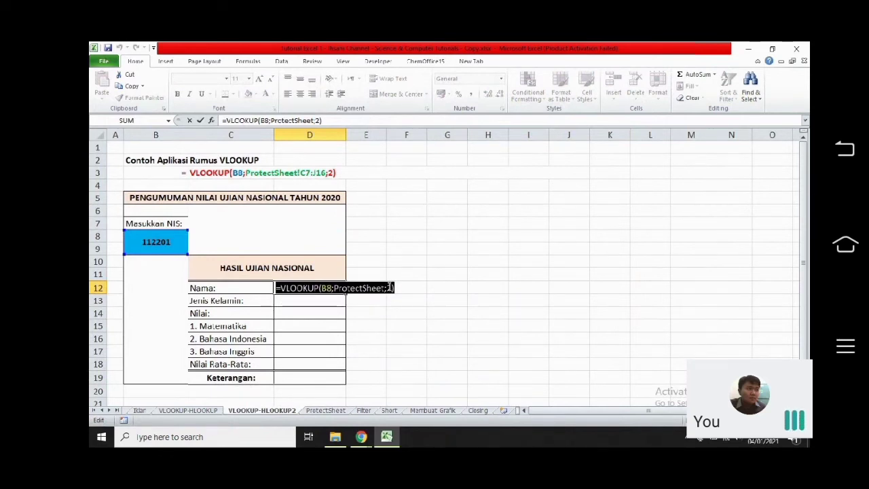
click(326, 288)
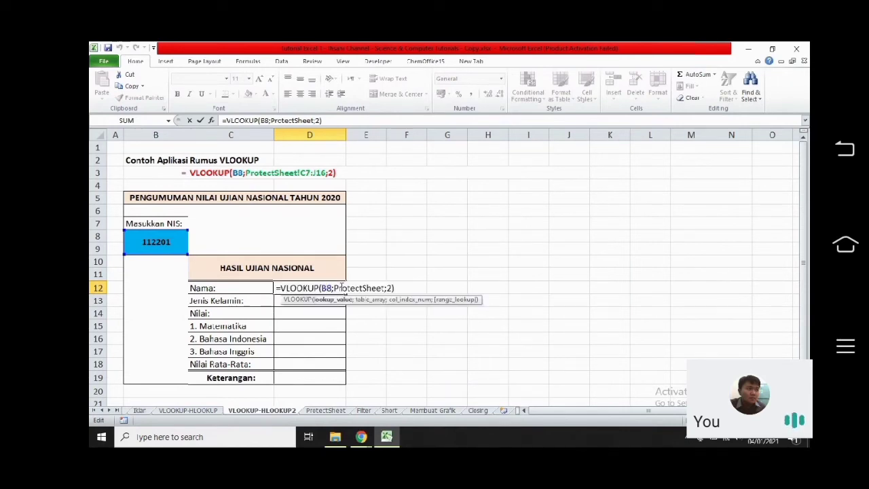
text($)
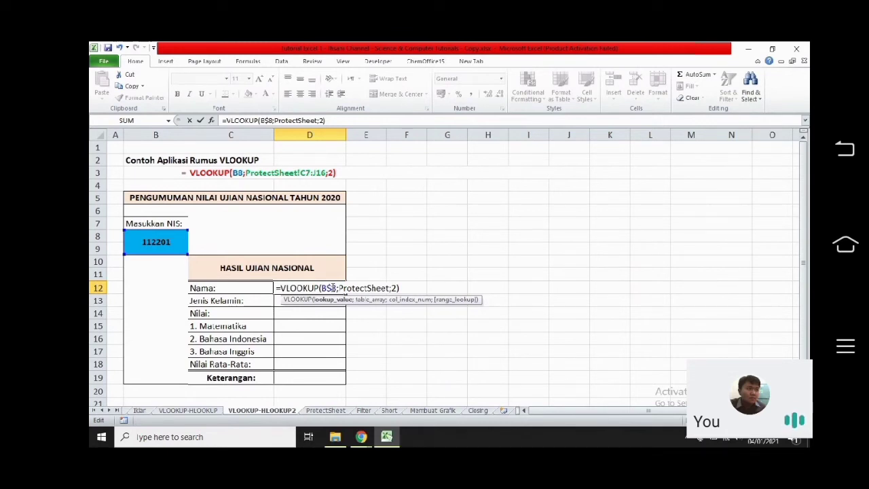
key(ctrl+Return)
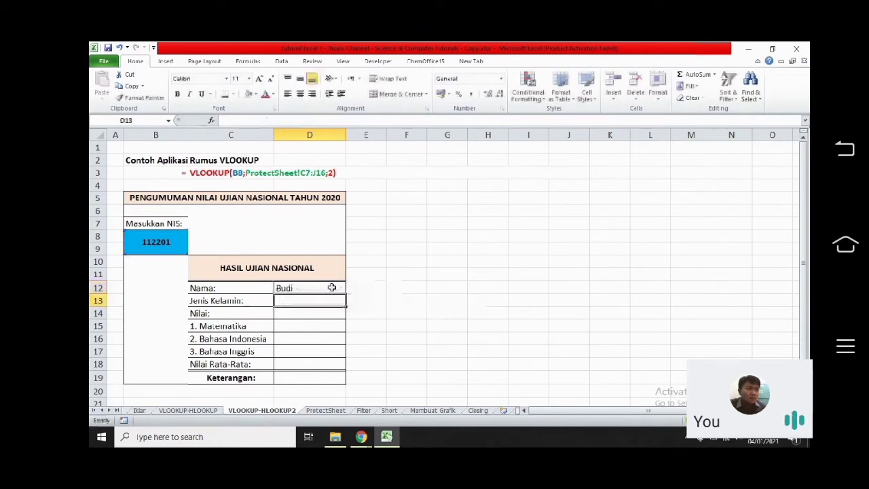
drag(339, 291, 334, 381)
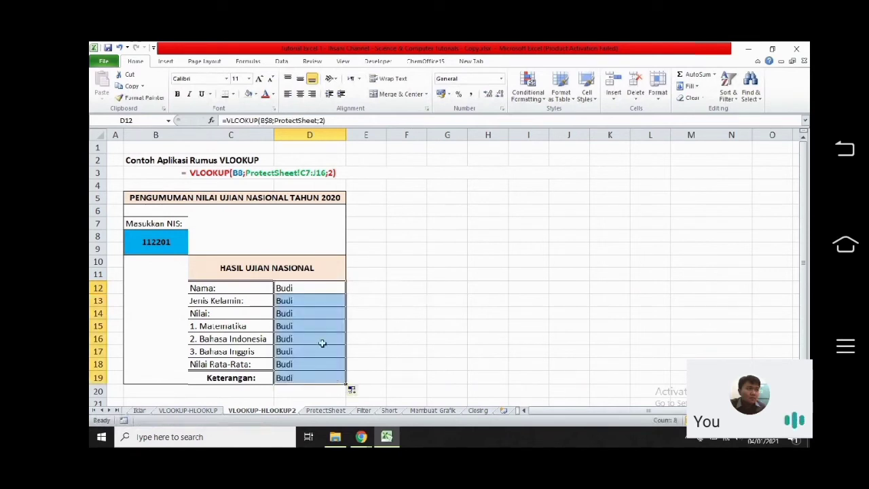
Set the column index of the Jenis Kelamin formula in D13 to 3, and check the result against E9 on ProtectSheet
click(301, 303)
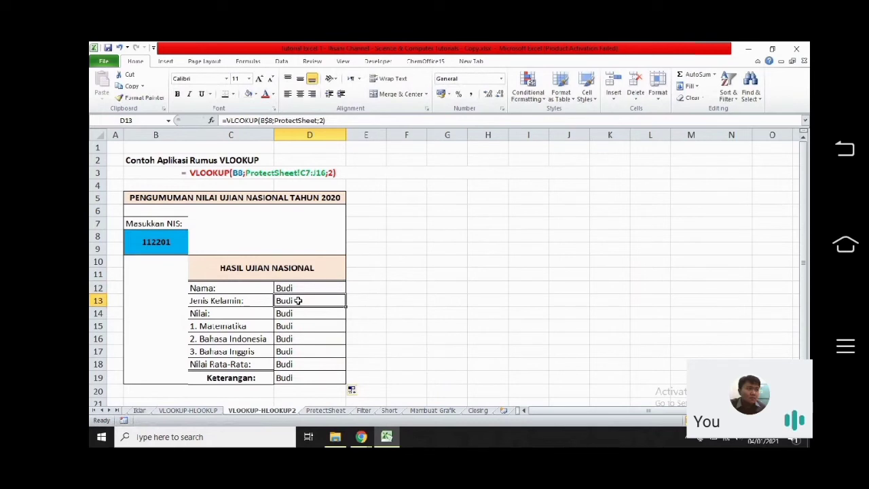
double_click(298, 301)
click(392, 301)
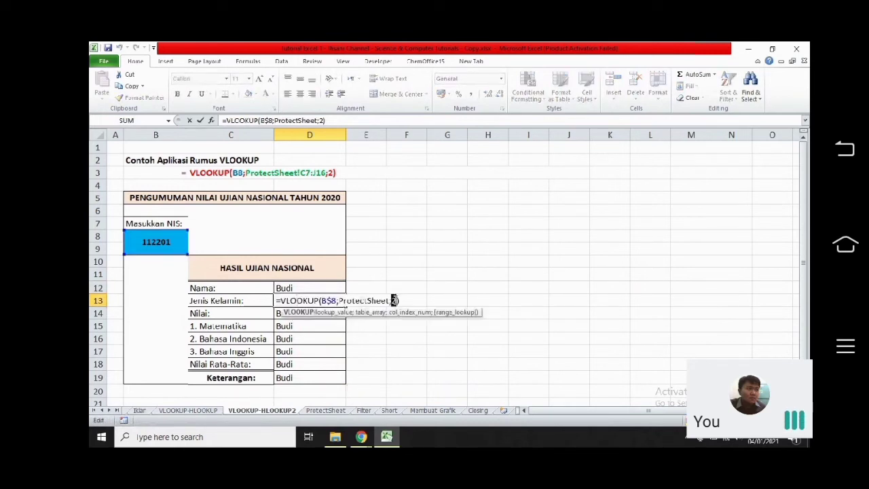
double_click(392, 301)
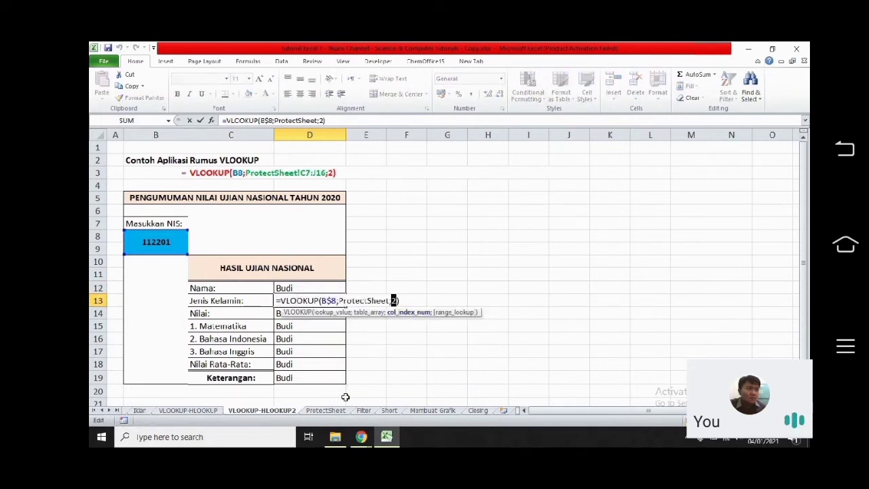
text(3)
key(Return)
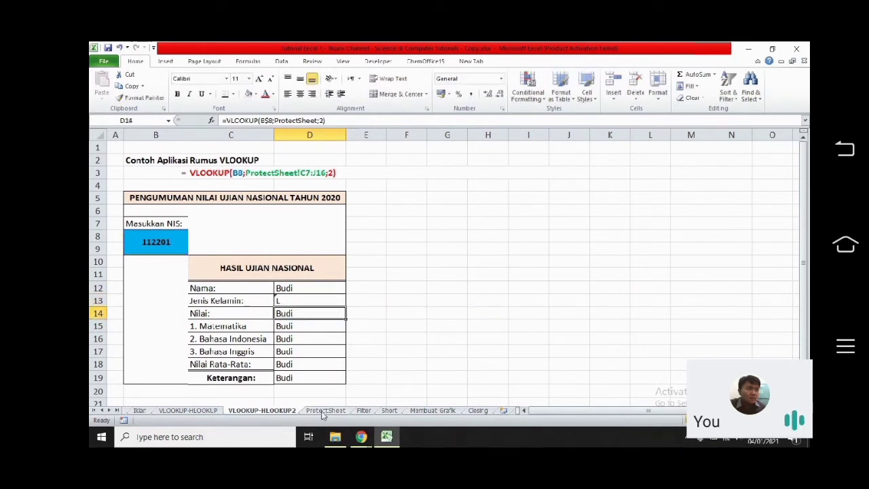
click(324, 411)
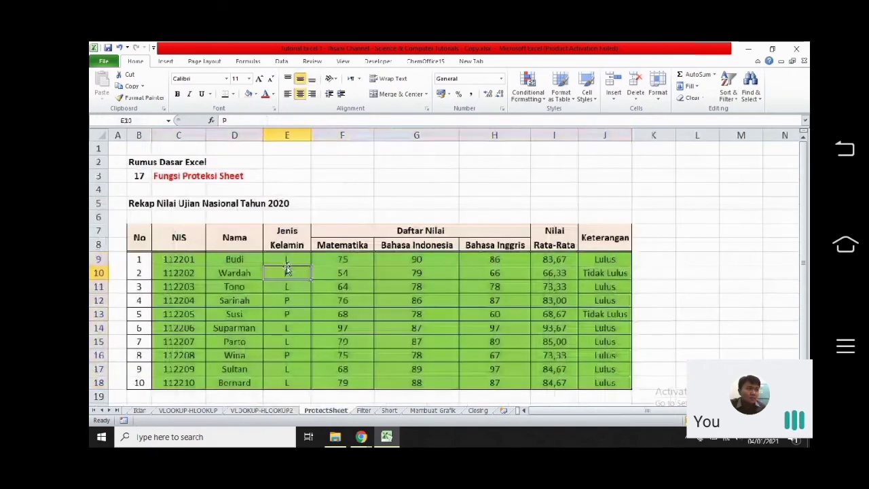
click(286, 259)
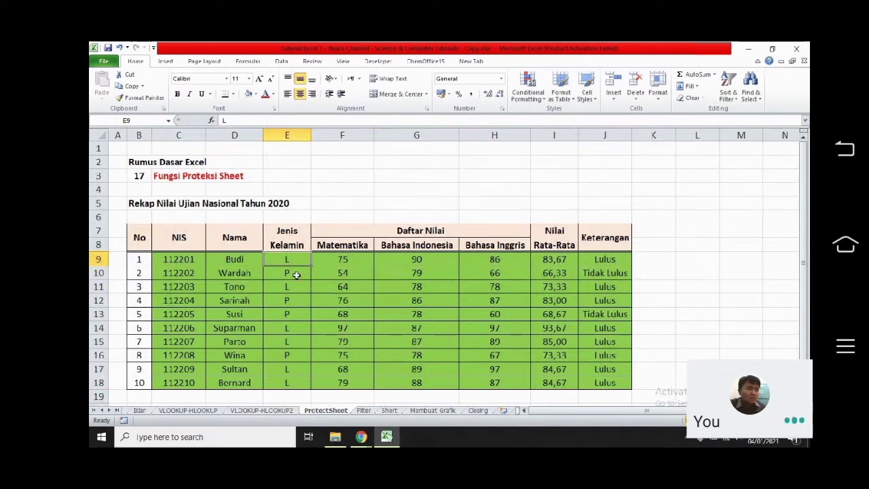
Clear the Nilai cell D14 on VLOOKUP-HLOOKUP2 and set the column index of the Matematika formula in D15 to 4
click(270, 413)
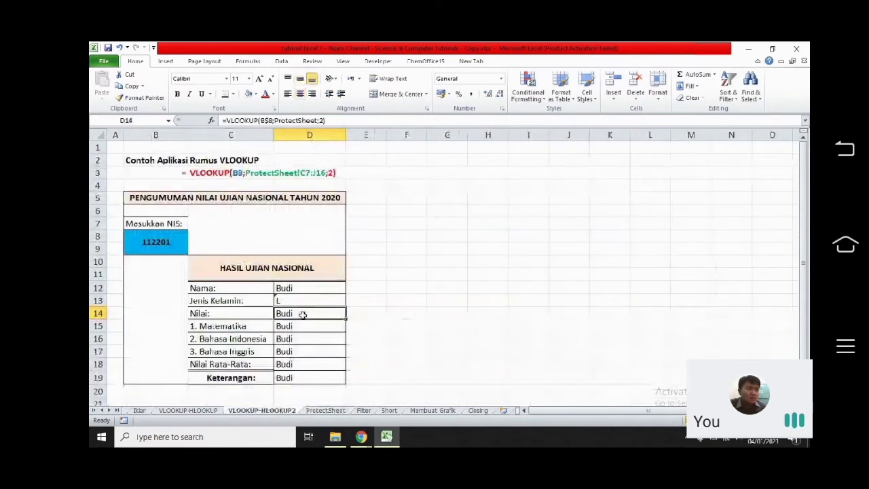
key(Delete)
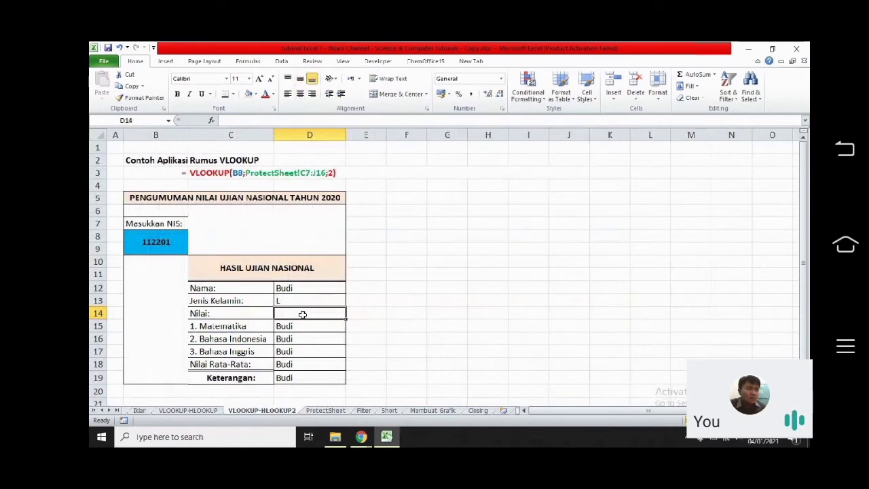
click(301, 326)
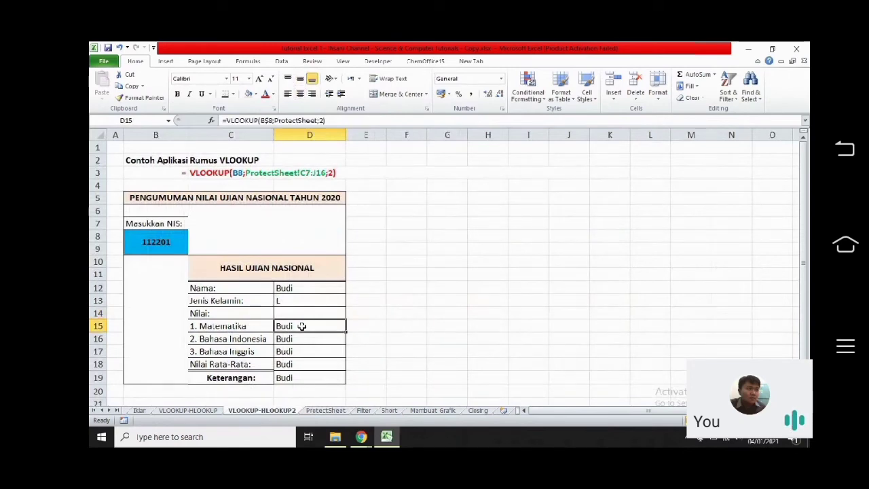
click(324, 411)
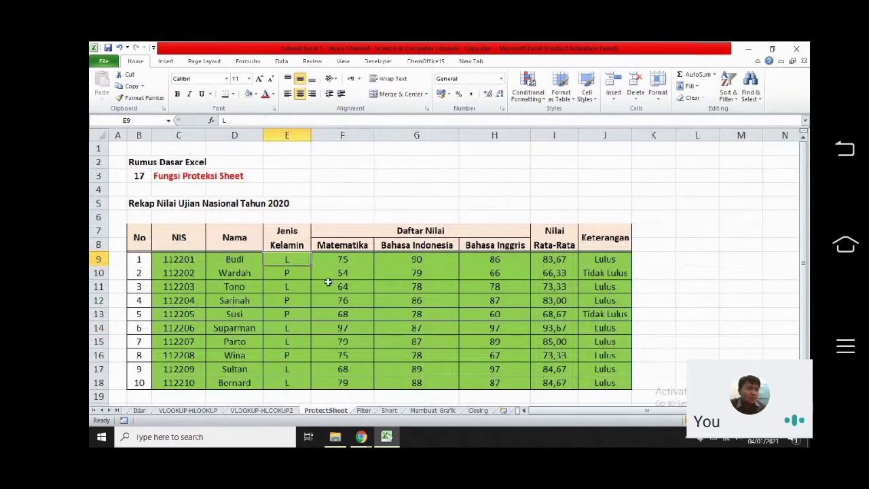
click(260, 411)
double_click(302, 324)
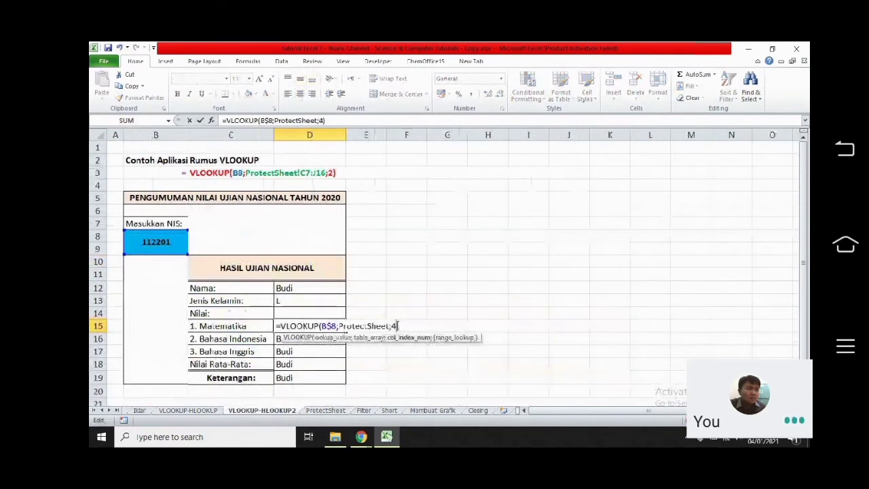
key(Return)
Set the column indexes of the Bahasa Indonesia and Bahasa Inggris formulas in D16 and D17 to their matching score columns
double_click(336, 337)
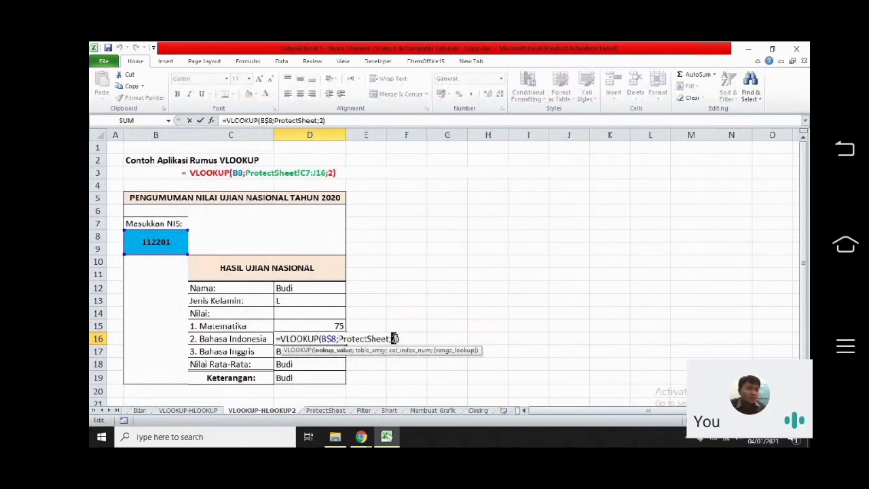
key(Return)
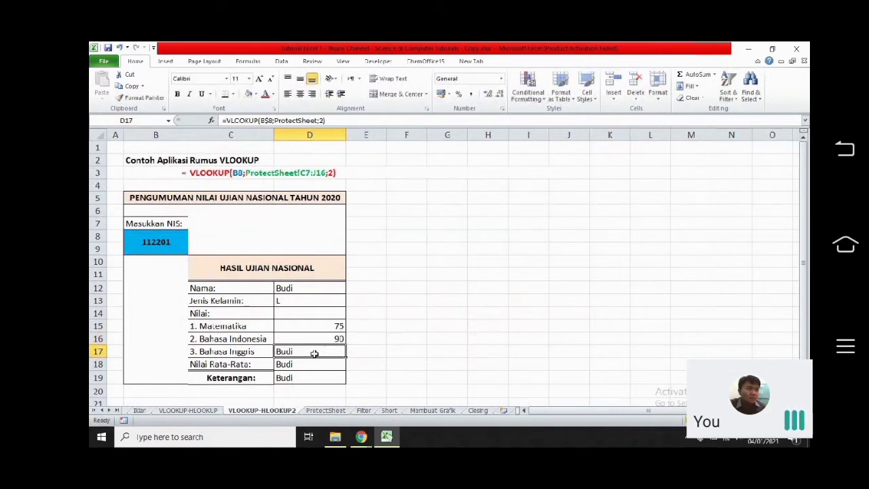
double_click(314, 353)
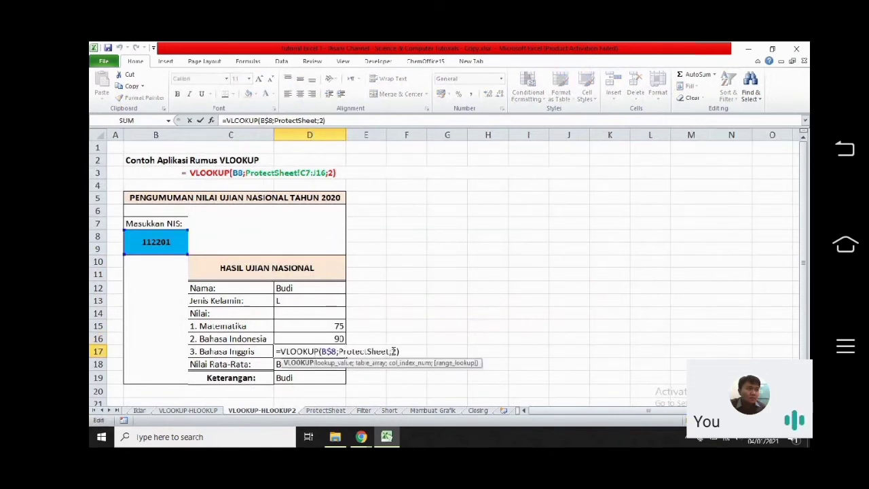
key(Return)
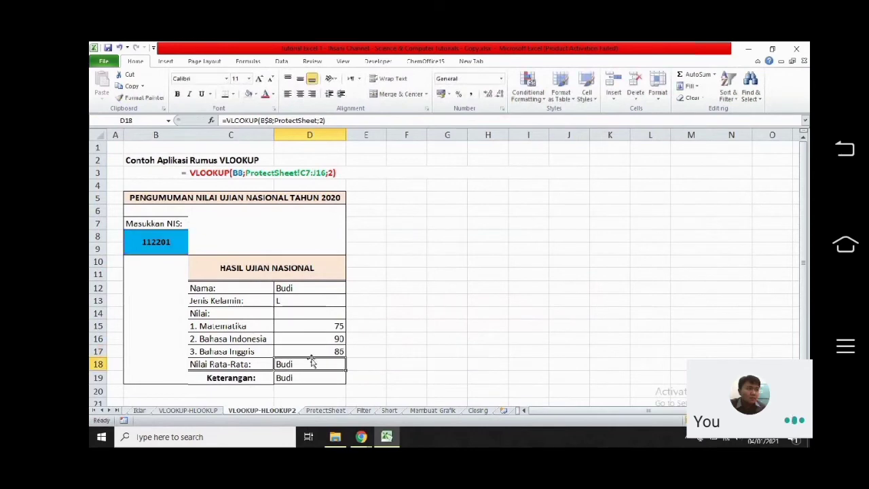
Check the column order on ProtectSheet and set the column index of the Nilai Rata-Rata formula in D18 to 7
click(322, 411)
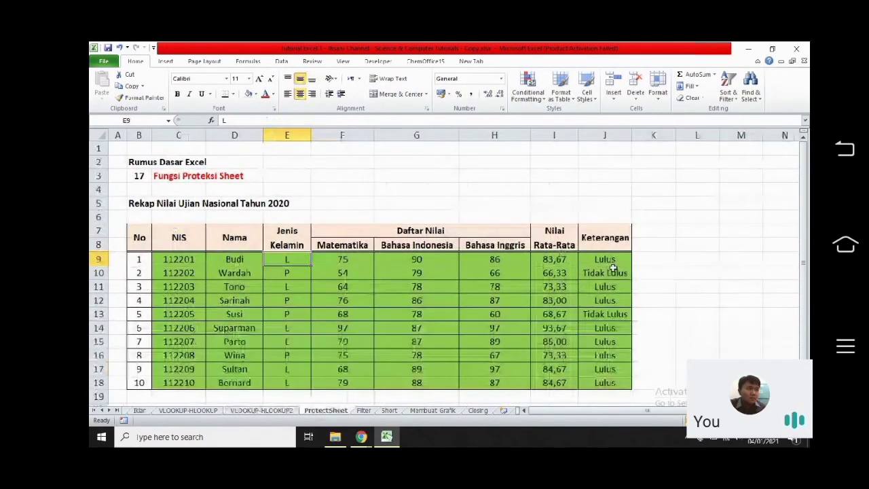
click(282, 411)
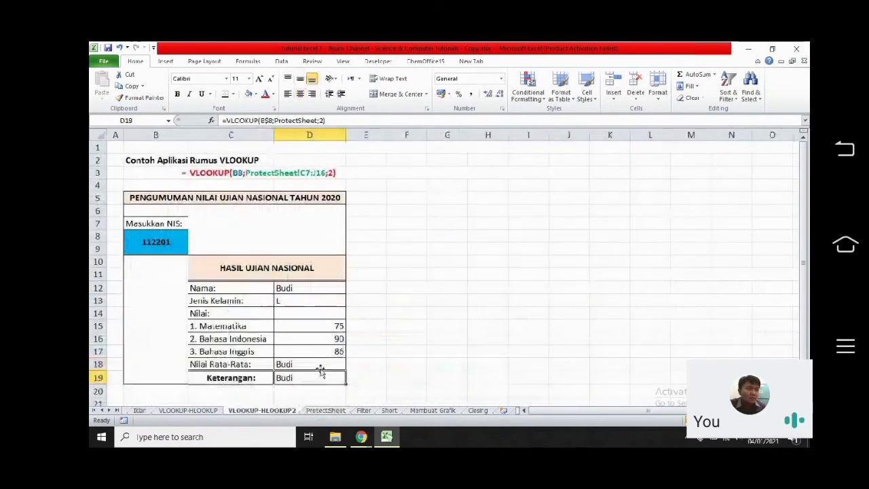
double_click(317, 365)
double_click(395, 365)
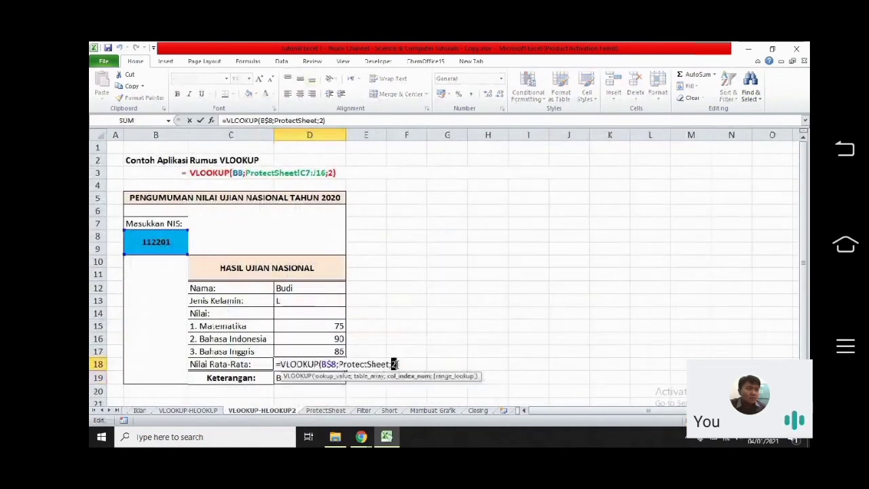
text(7)
key(Return)
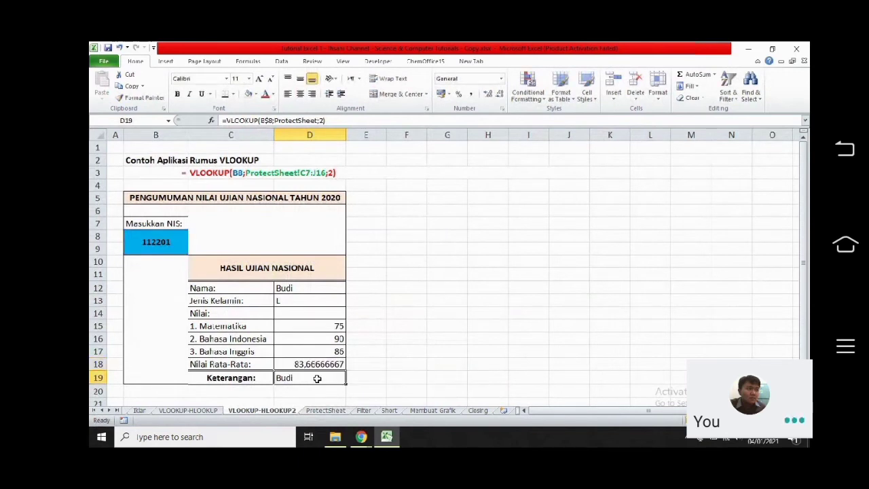
Set the column index of the Keterangan formula in D19 to 8
double_click(317, 378)
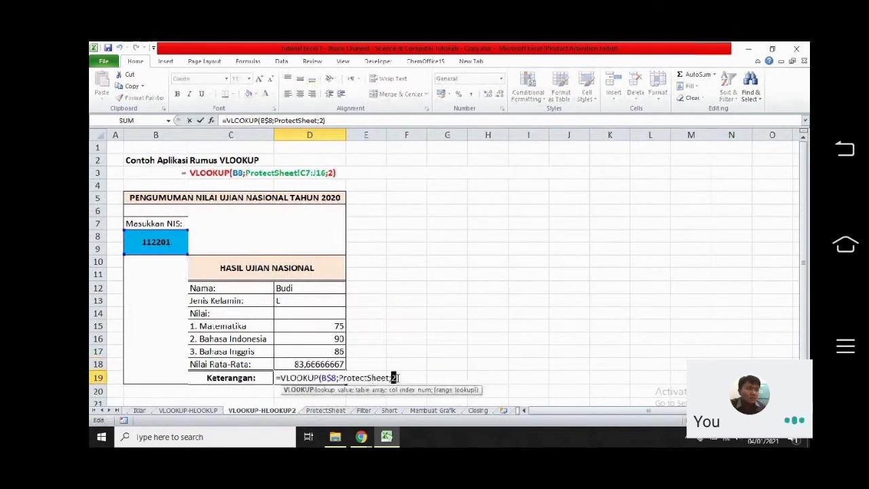
text(8)
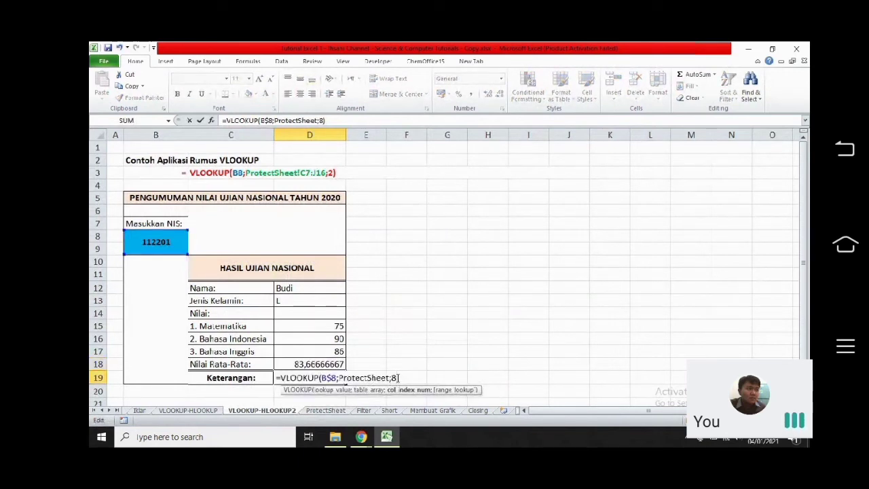
key(Return)
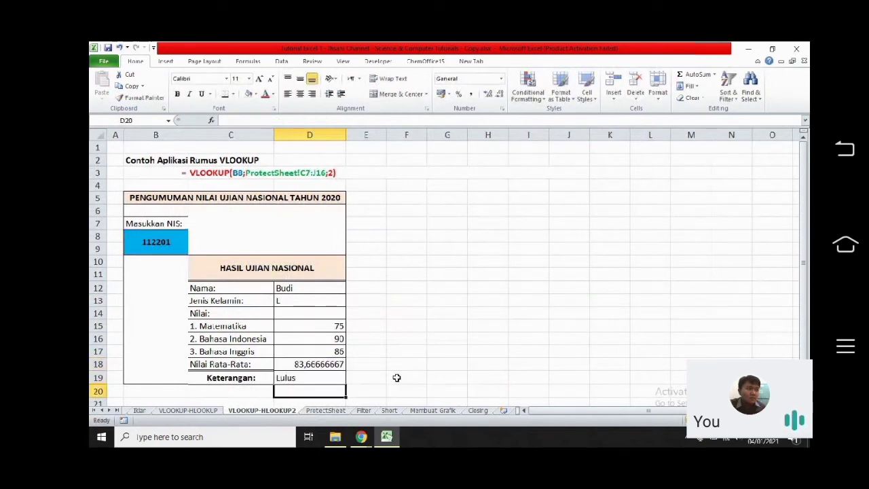
Center the result cells D12:D19 horizontally and vertically
click(149, 243)
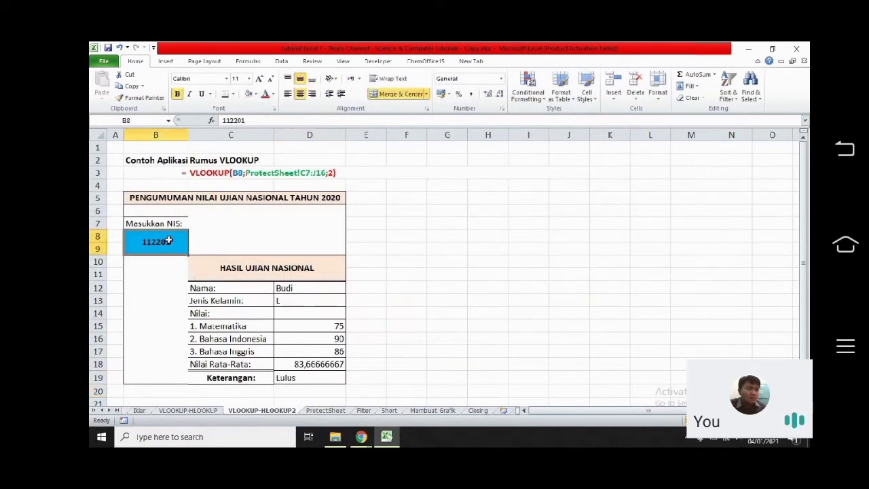
drag(280, 289, 311, 372)
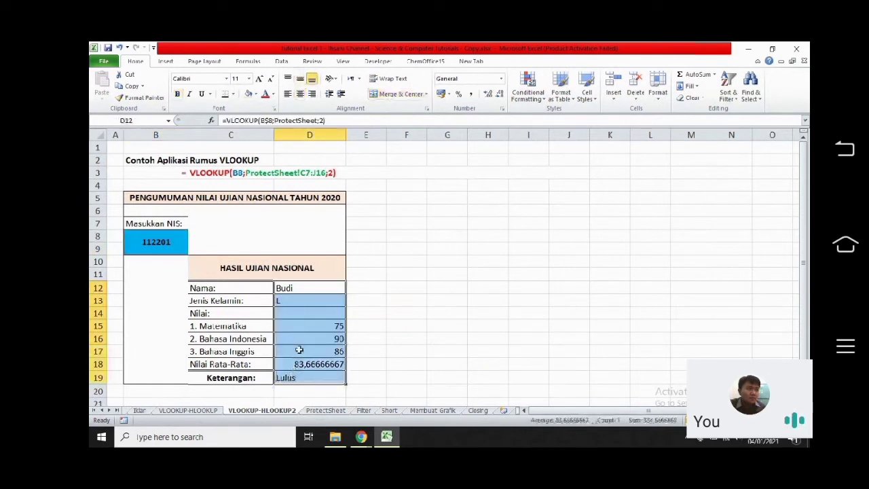
click(301, 94)
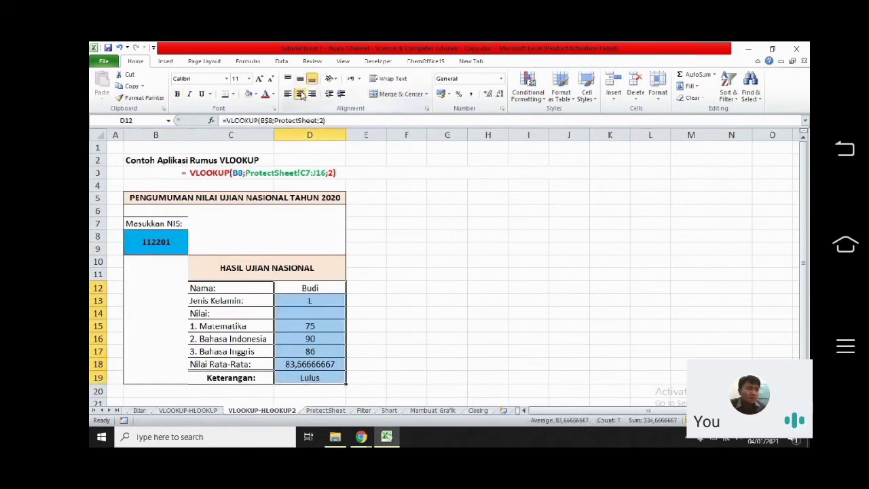
click(299, 79)
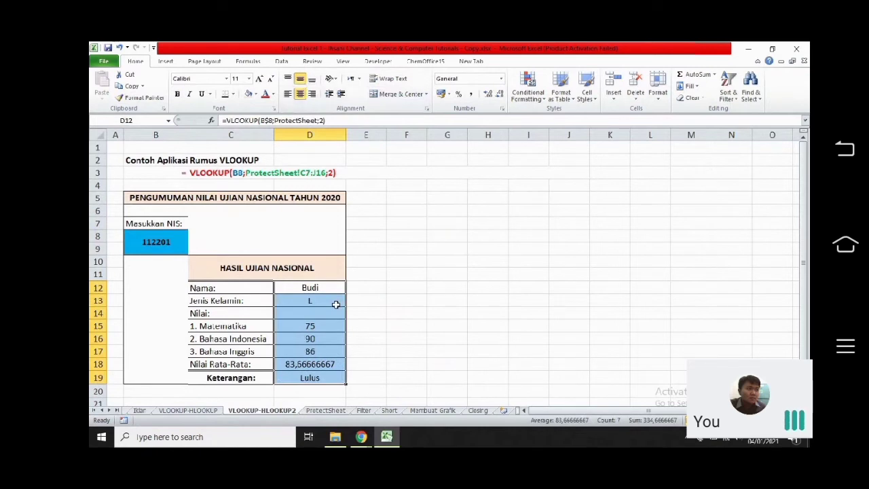
click(335, 304)
Reduce the Nilai Rata-Rata result in D18 to two decimals and make the Keterangan result in D19 bold
click(297, 365)
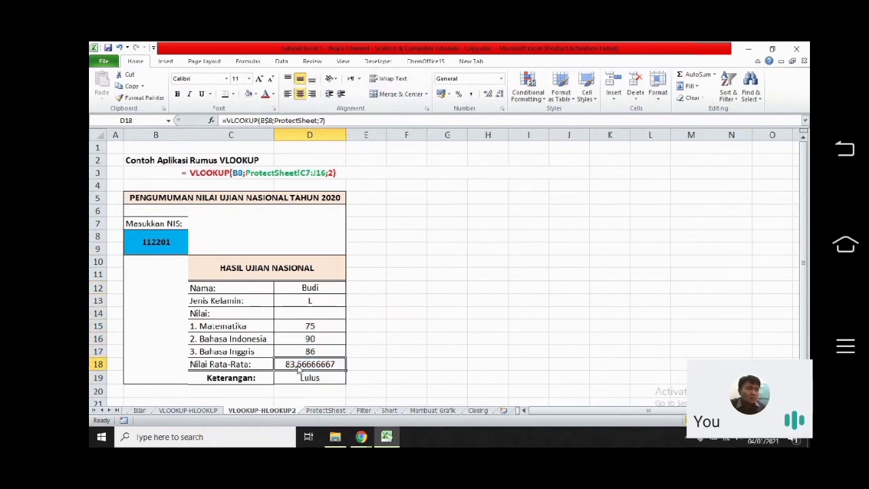
click(501, 97)
click(501, 97)
click(501, 97)
click(500, 96)
click(501, 97)
click(500, 97)
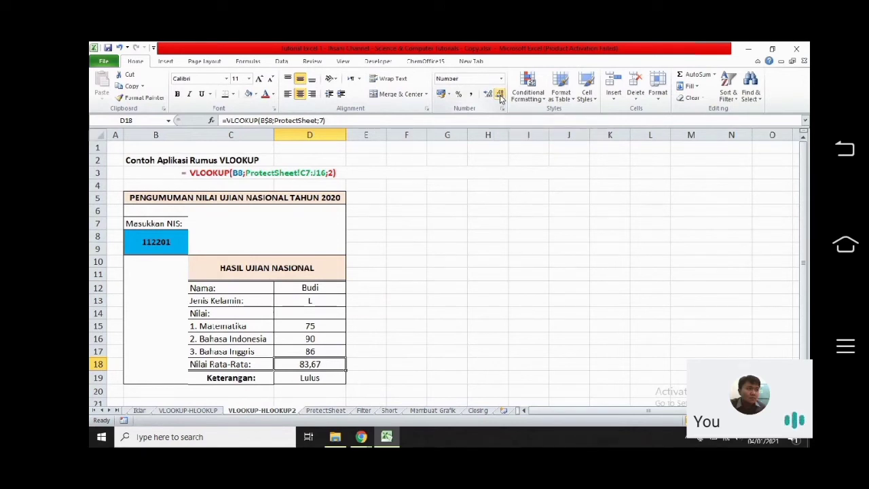
click(303, 377)
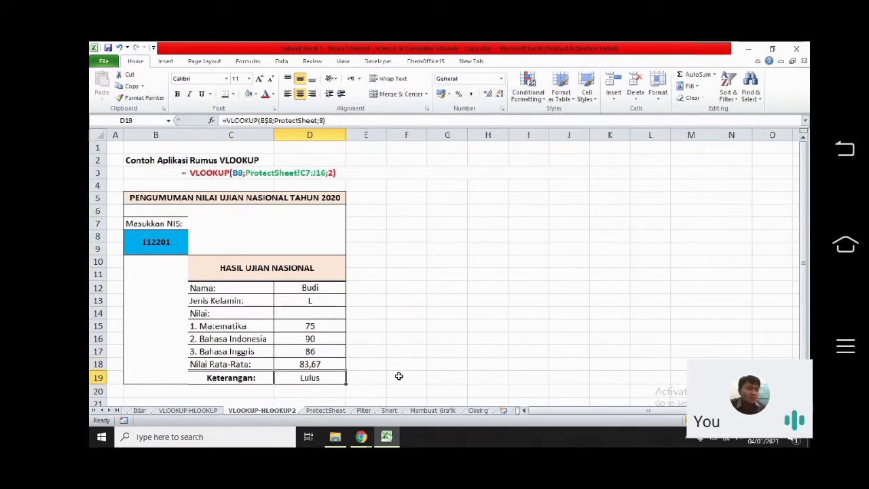
click(406, 326)
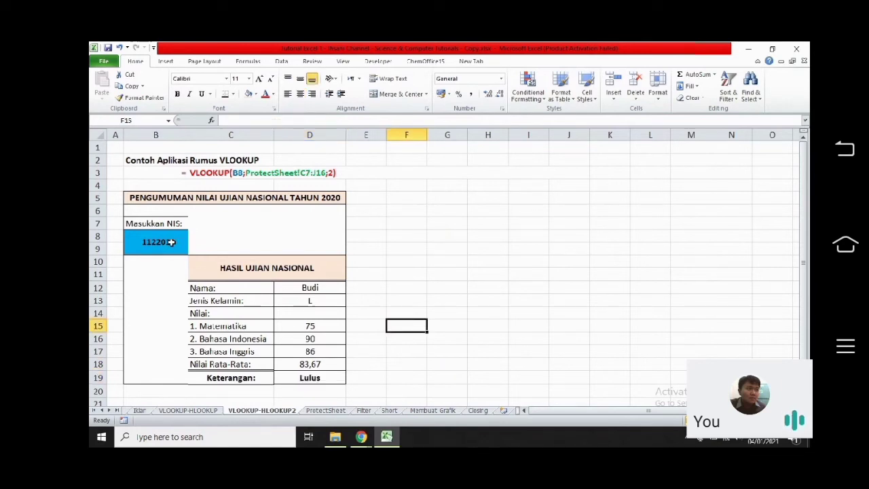
Change the NIS in B8 to that of the second student on ProtectSheet, and check the form results against row 10 there
click(327, 411)
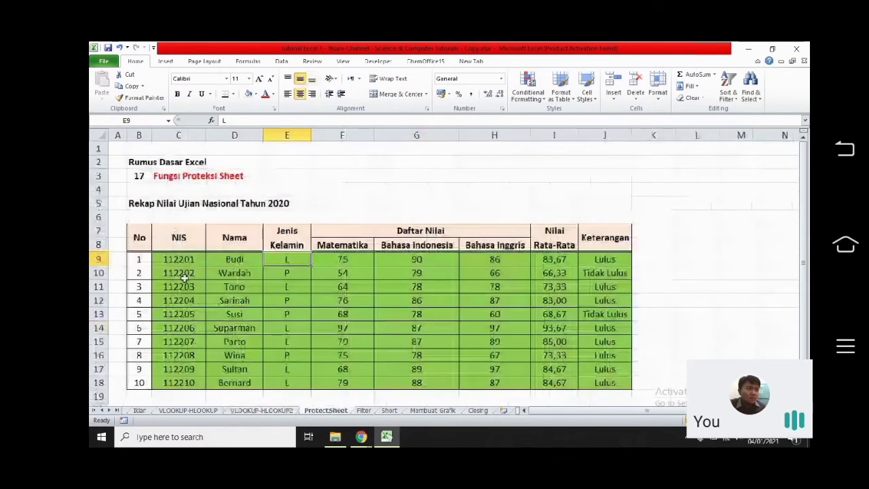
click(283, 412)
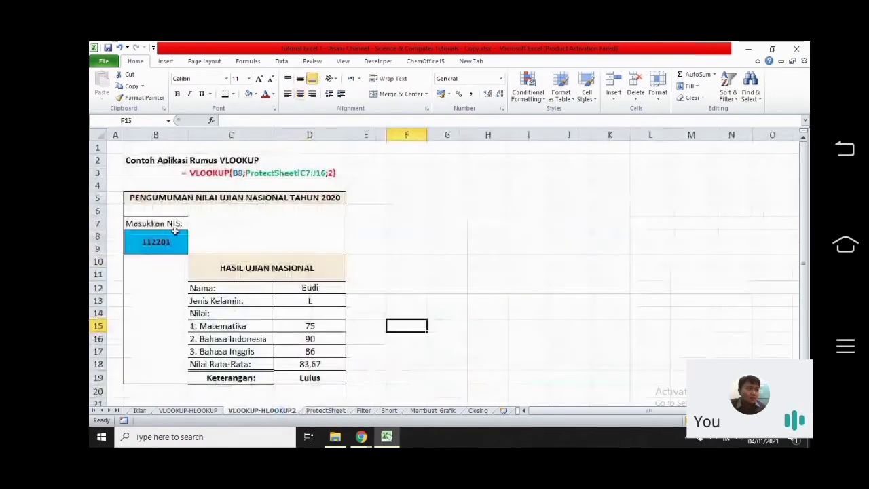
double_click(175, 235)
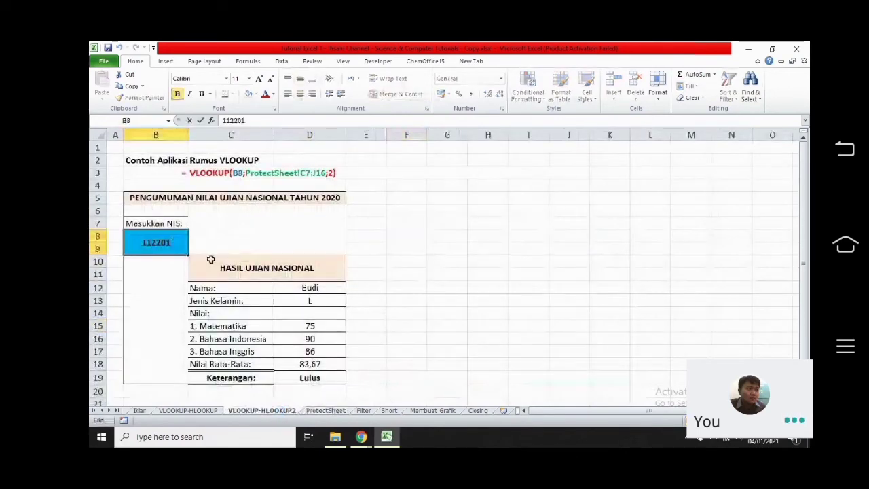
key(Return)
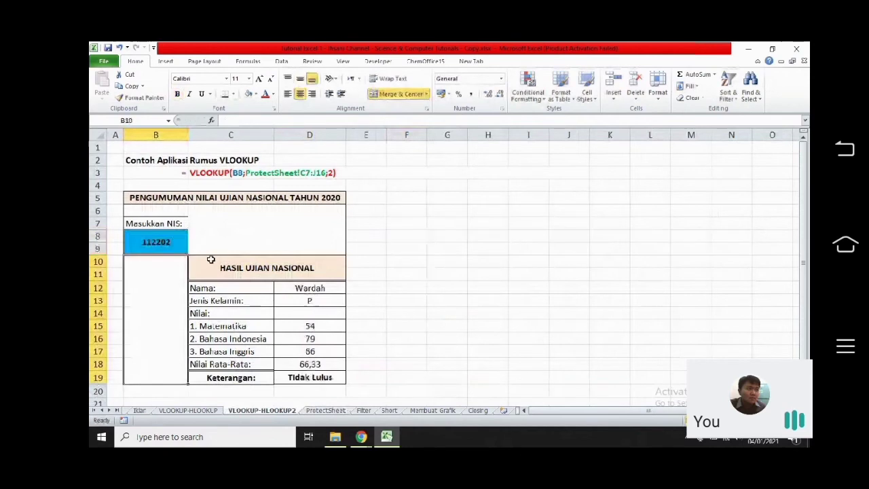
click(310, 288)
click(298, 379)
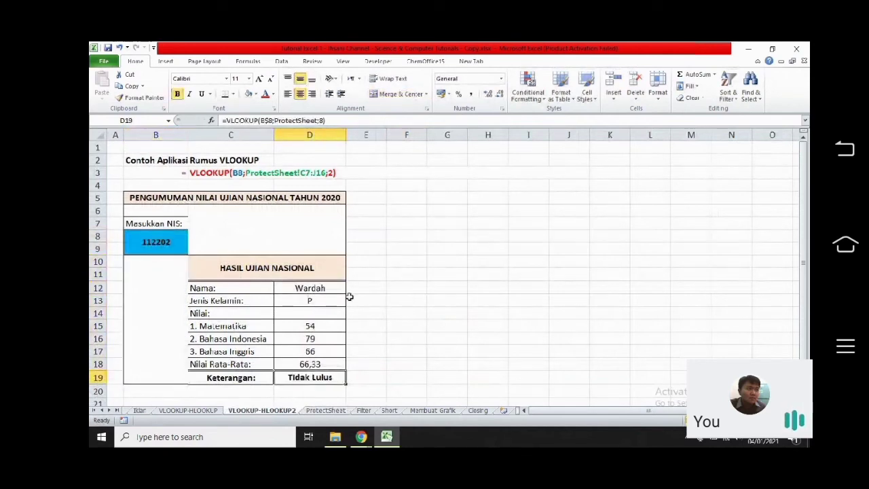
click(324, 411)
click(180, 274)
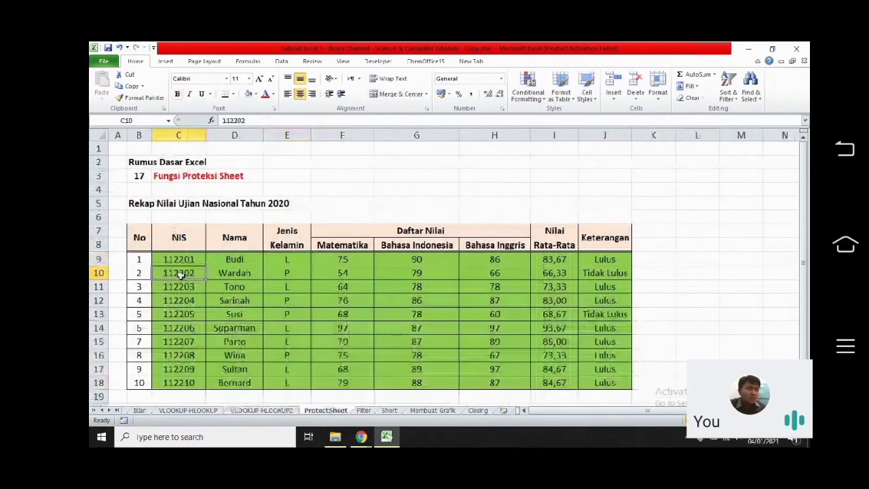
key(Right)
click(619, 273)
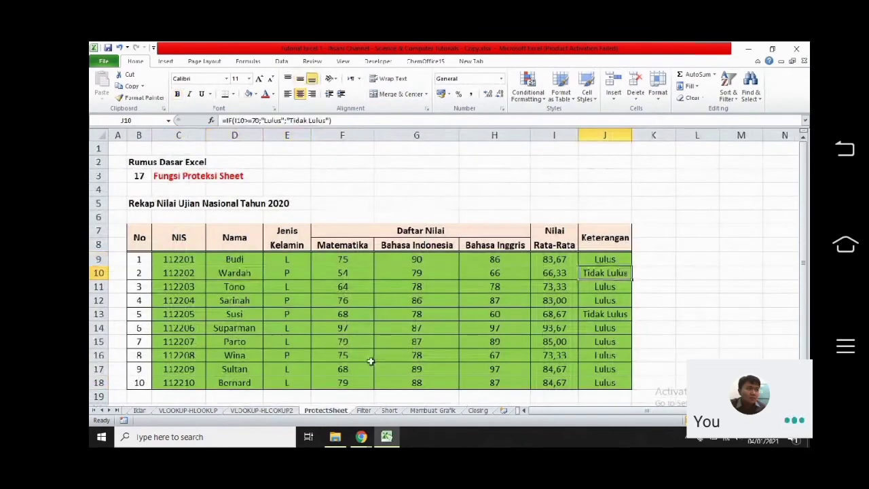
Change the NIS in B8 on VLOOKUP-HLOOKUP2 to the fifth student's, and check the form results against row 13 on ProtectSheet
click(278, 411)
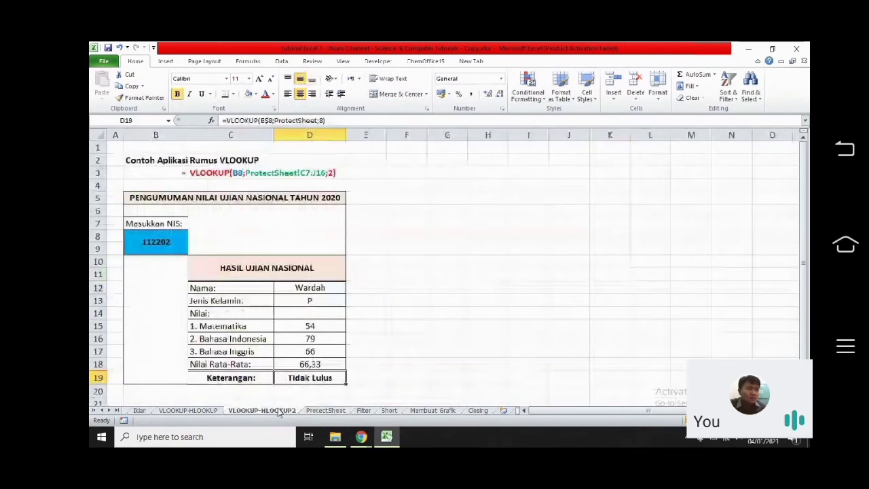
double_click(171, 242)
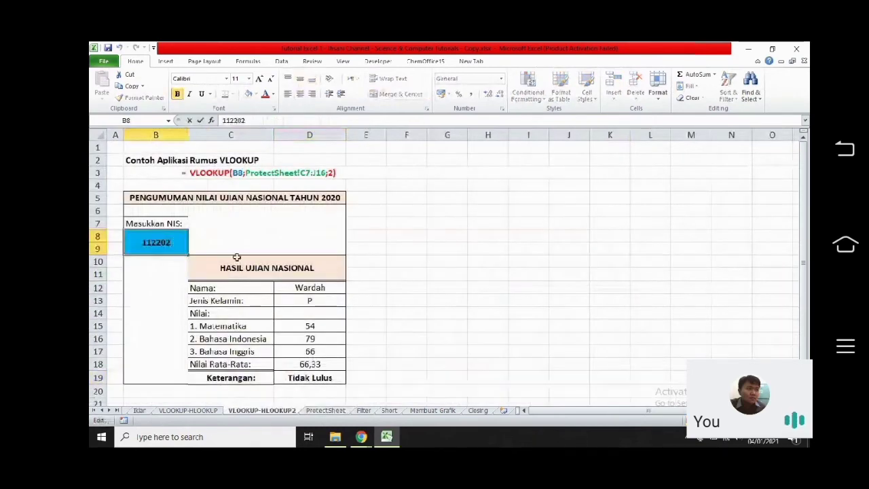
key(BackSpace)
text(5)
key(Return)
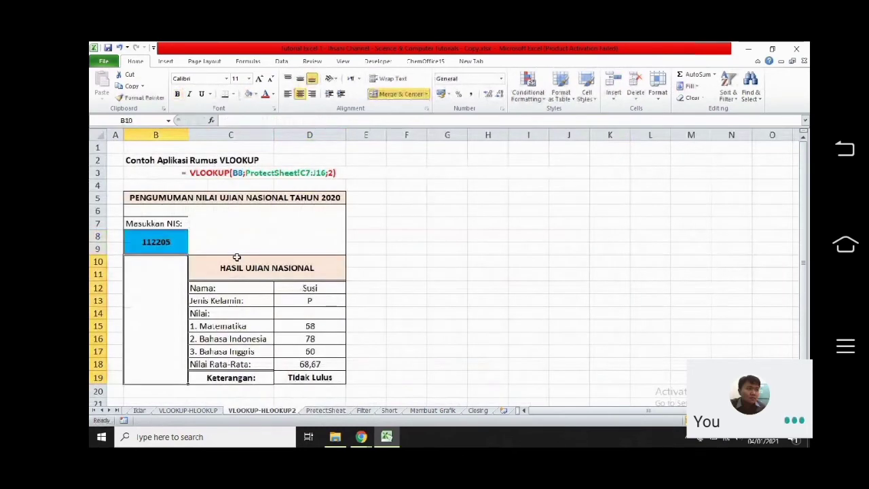
click(309, 380)
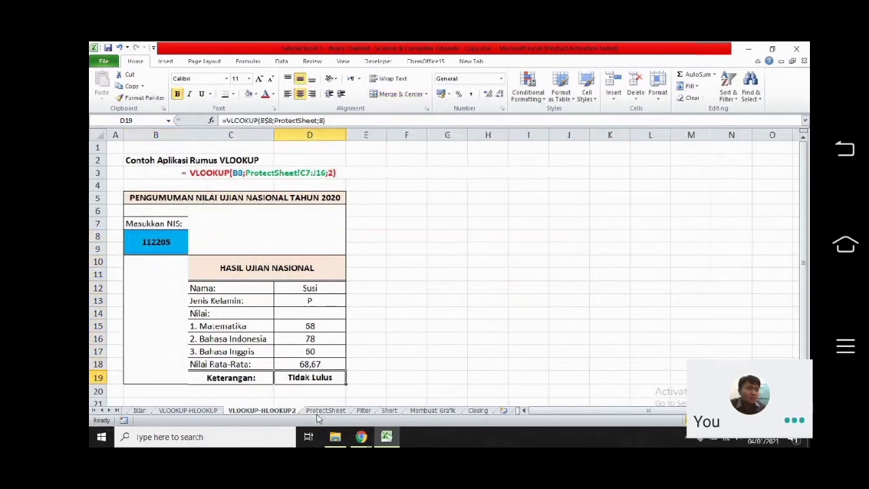
click(321, 411)
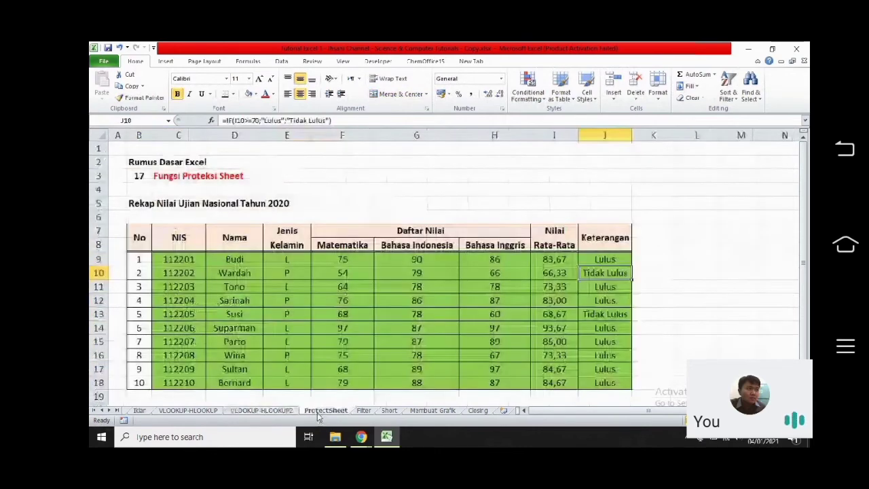
click(181, 317)
click(233, 315)
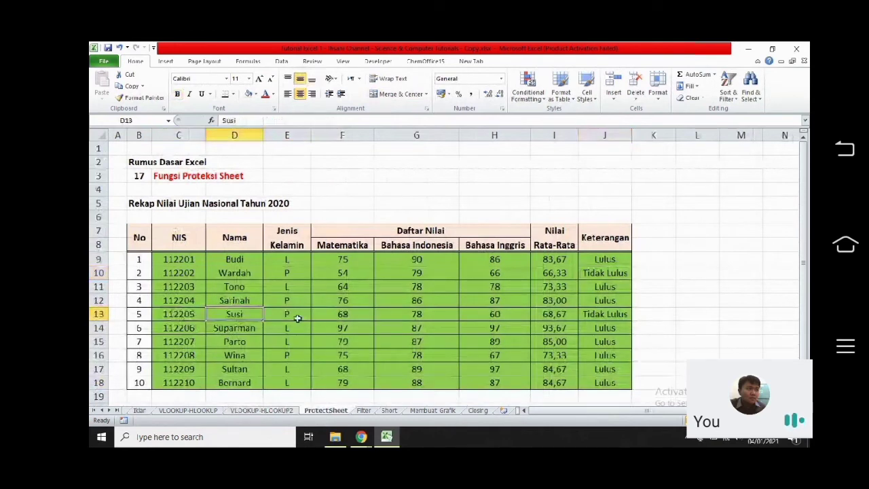
click(590, 316)
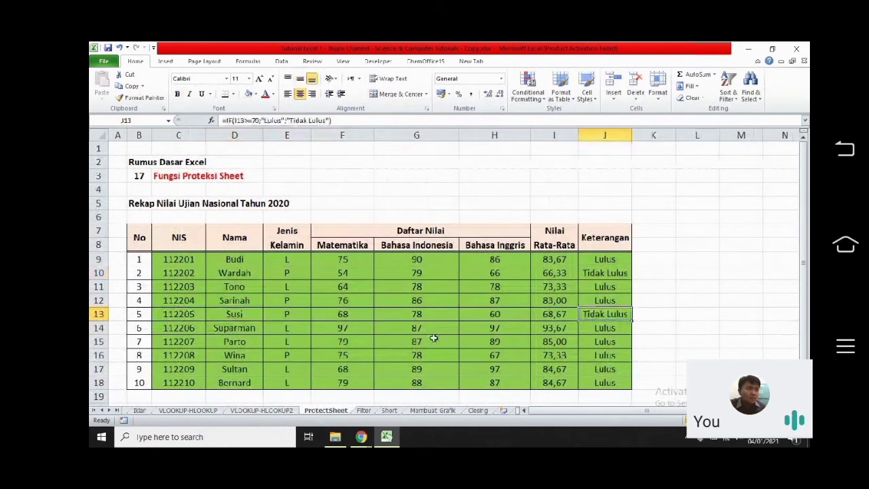
click(262, 411)
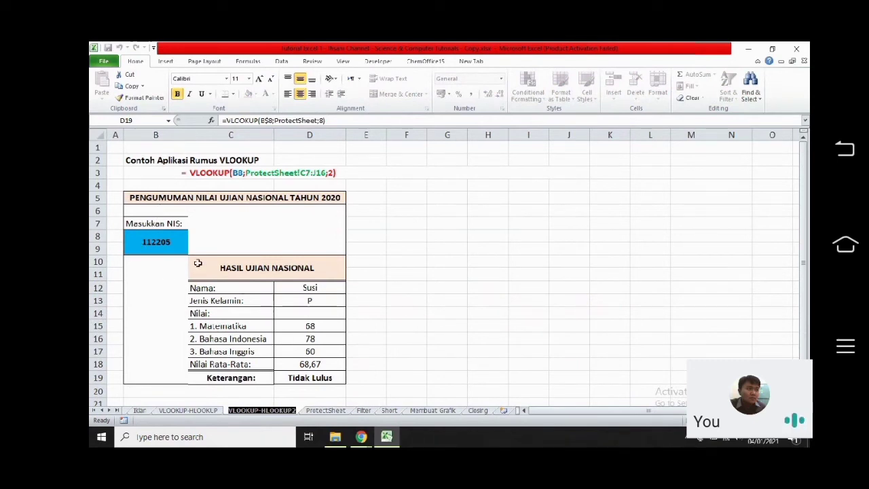
click(326, 411)
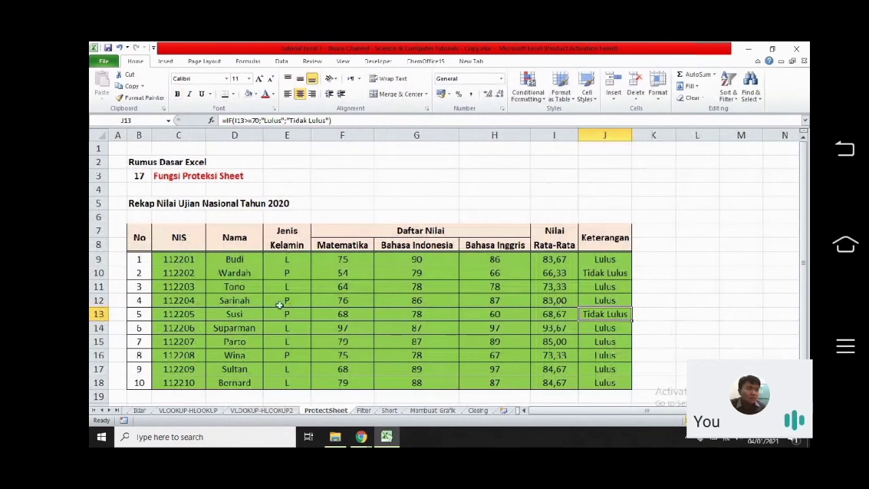
Compare the form results on VLOOKUP-HLOOKUP2 with the student table on ProtectSheet
click(262, 411)
click(158, 240)
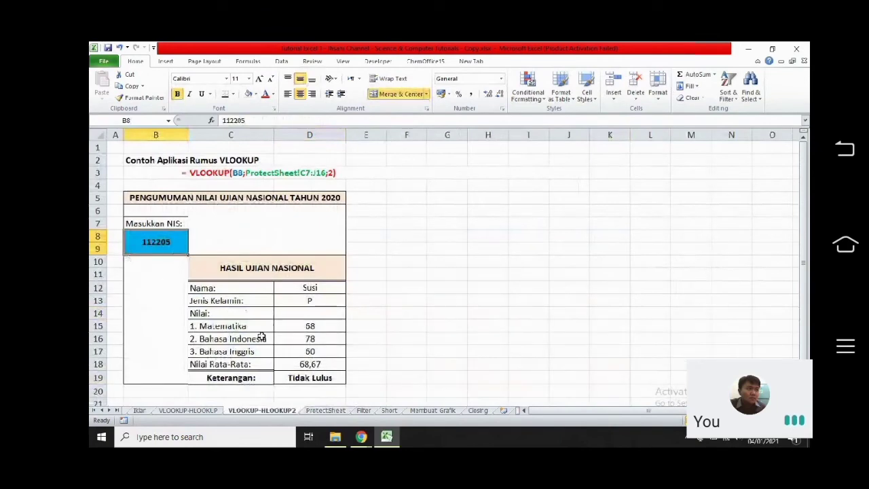
click(326, 411)
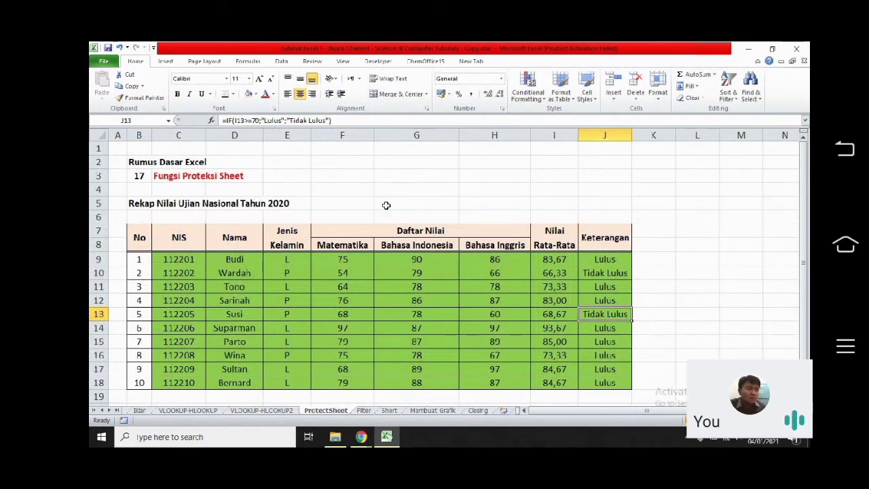
click(264, 411)
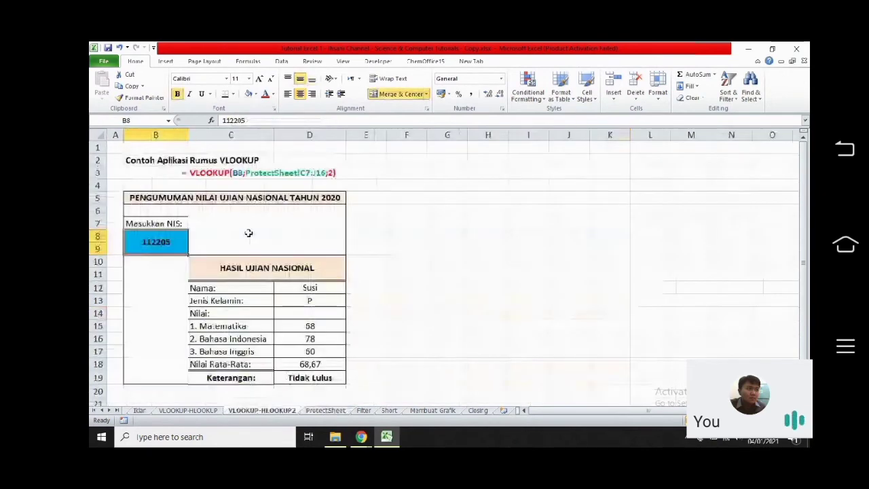
click(327, 411)
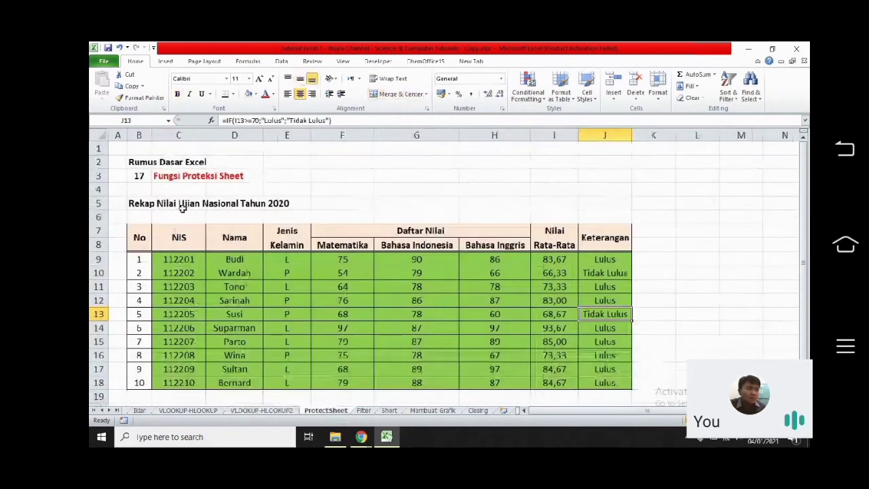
Protect the ProtectSheet worksheet with a password, keeping the default permissions, and re-enter the password to confirm
right_click(325, 413)
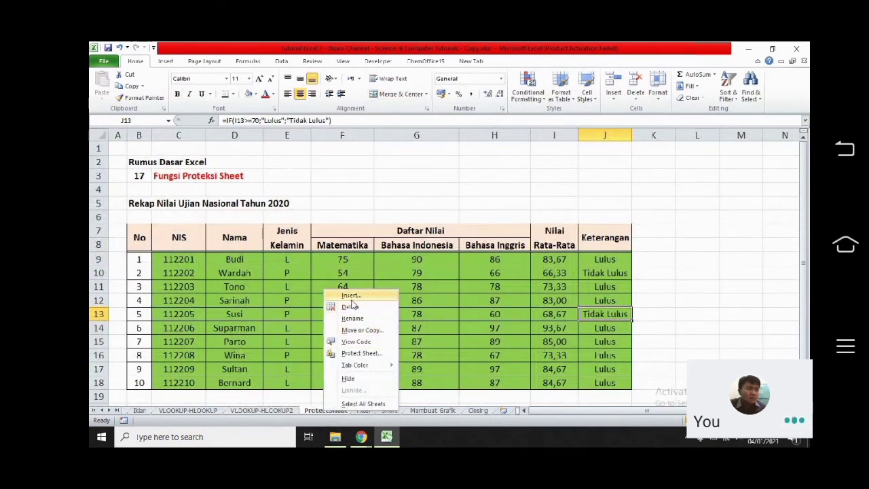
click(348, 354)
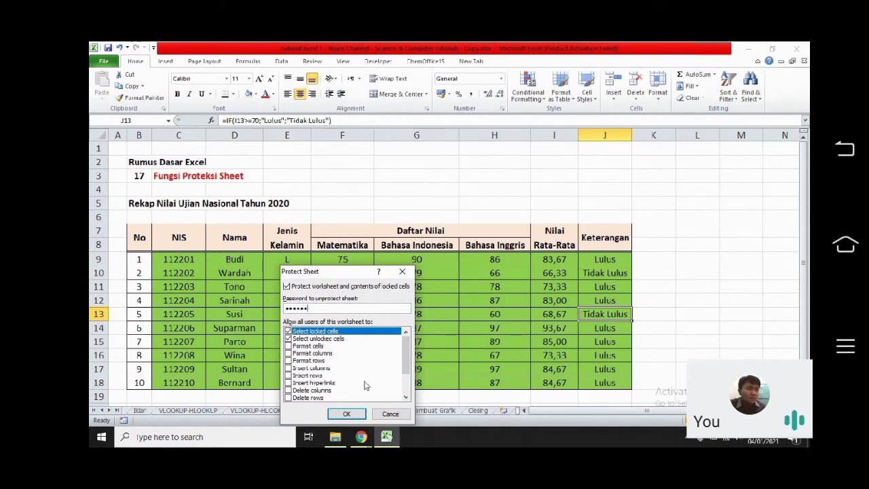
click(347, 415)
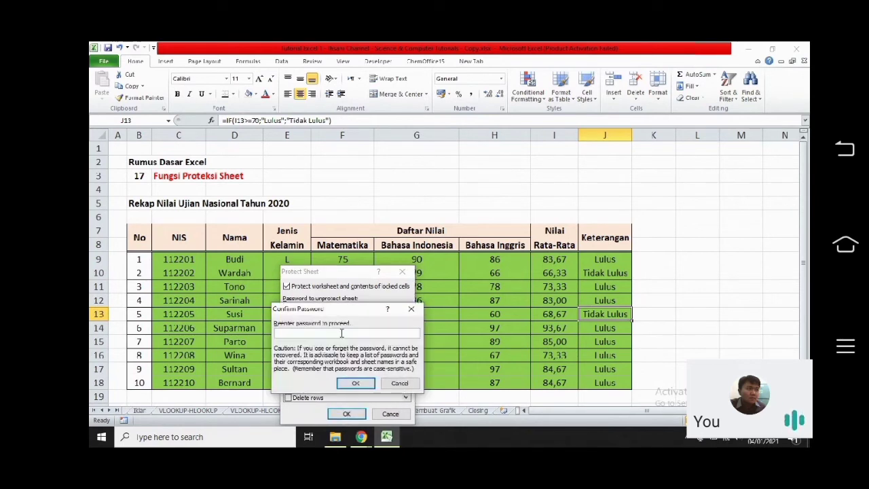
text(••••)
click(357, 384)
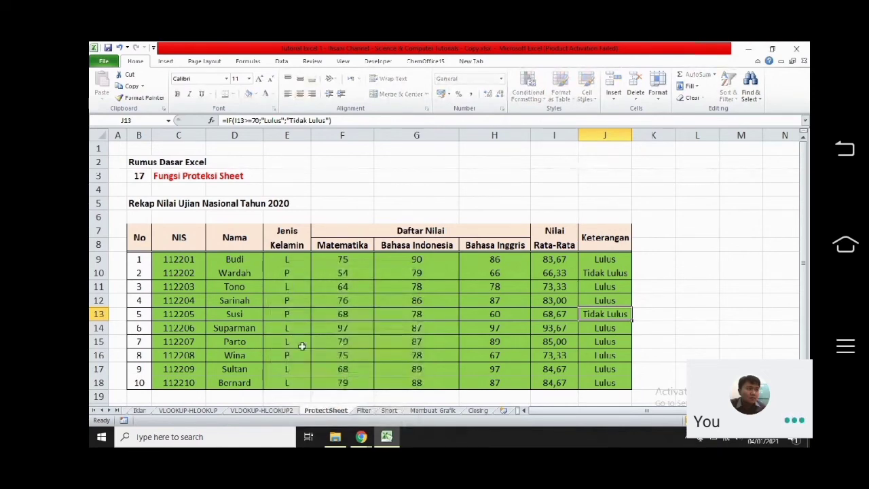
Test the sheet protection on ProtectSheet by trying to edit locked table cells such as E9 and J10
click(271, 410)
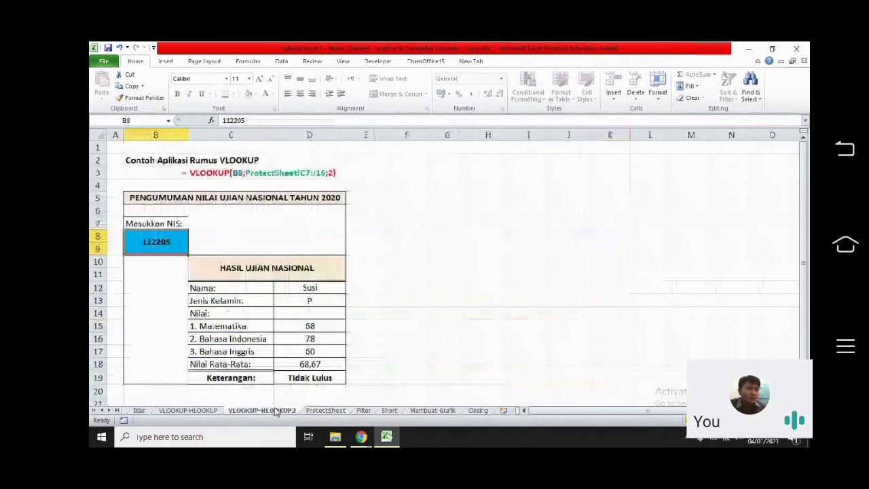
click(326, 411)
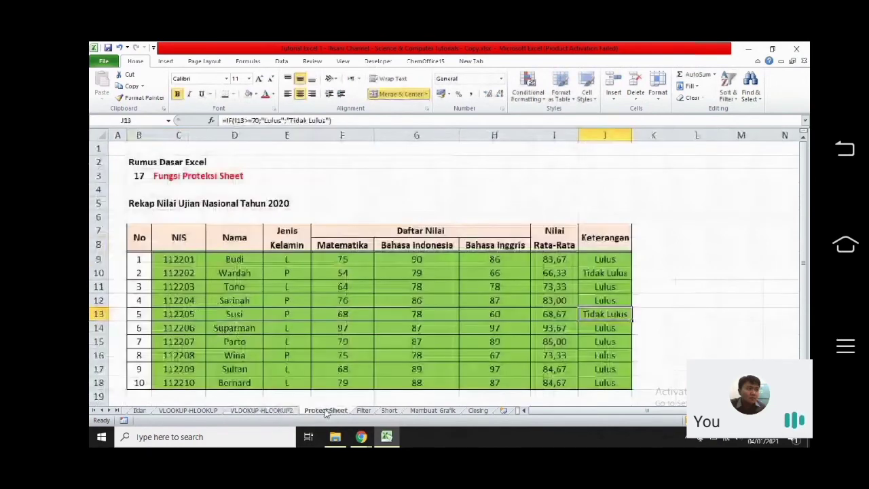
double_click(286, 259)
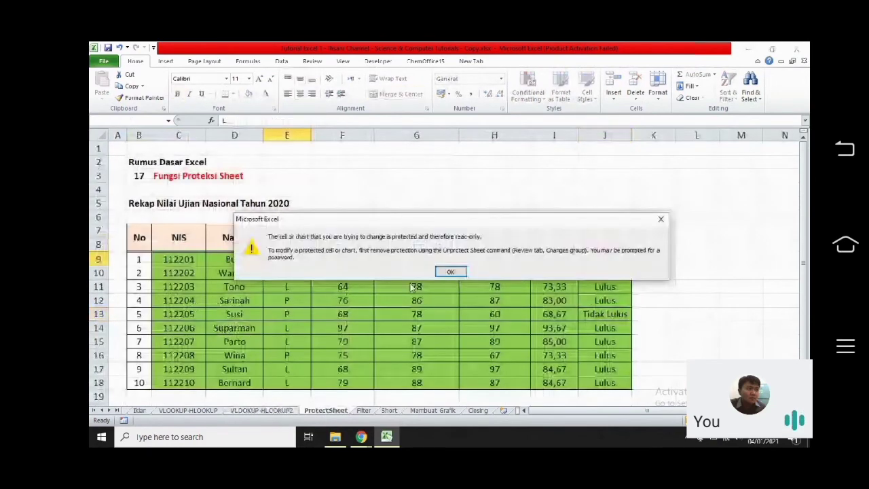
click(451, 273)
click(344, 299)
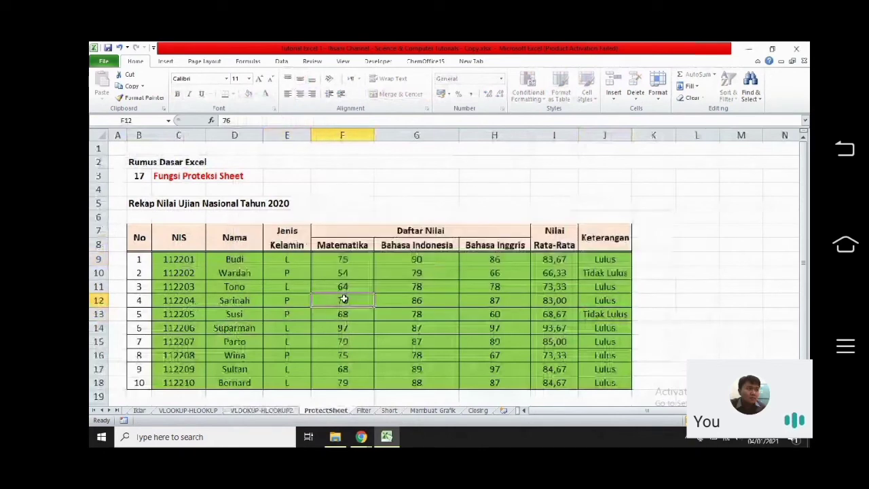
double_click(310, 341)
key(Return)
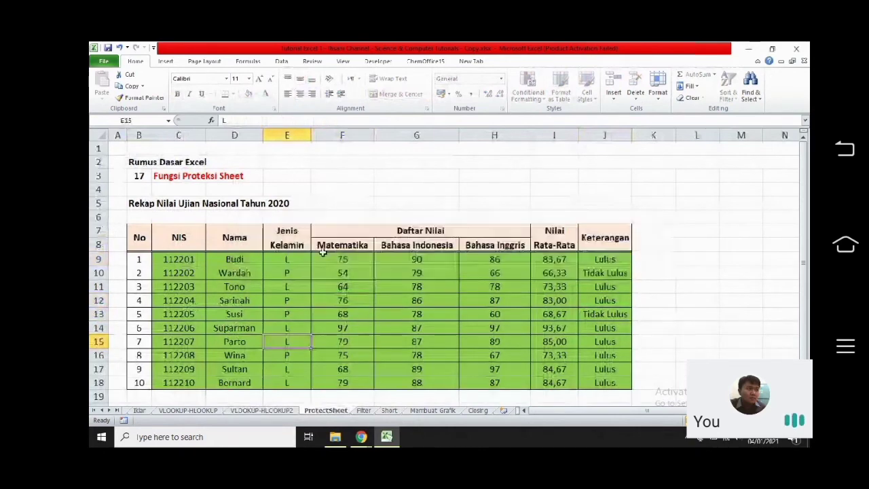
click(342, 261)
double_click(603, 274)
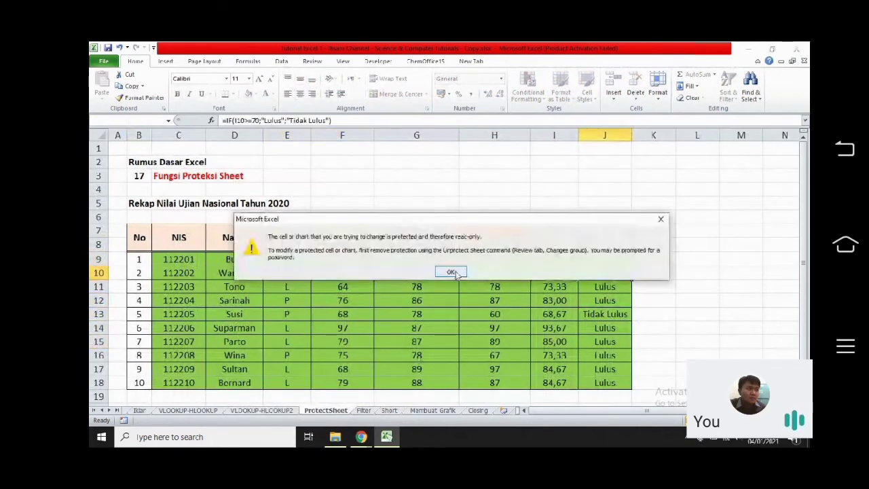
click(452, 273)
click(557, 272)
click(620, 273)
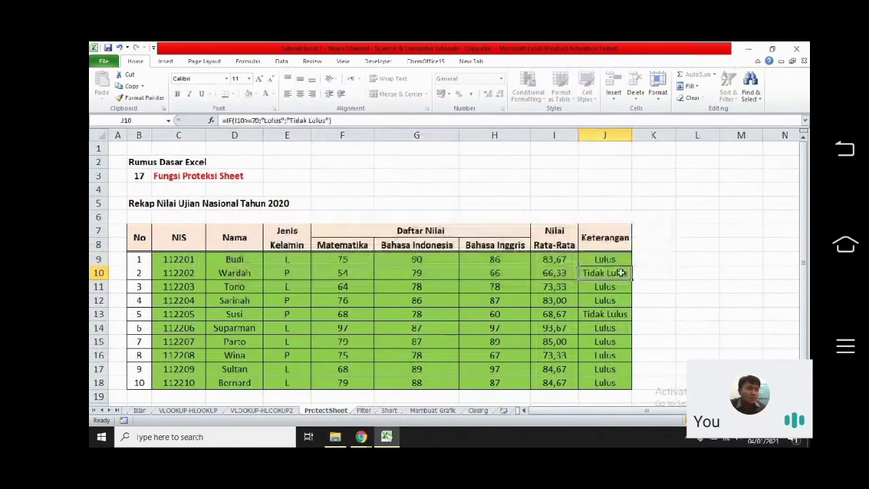
Hide the ProtectSheet worksheet
key(ctrl+Page_Up)
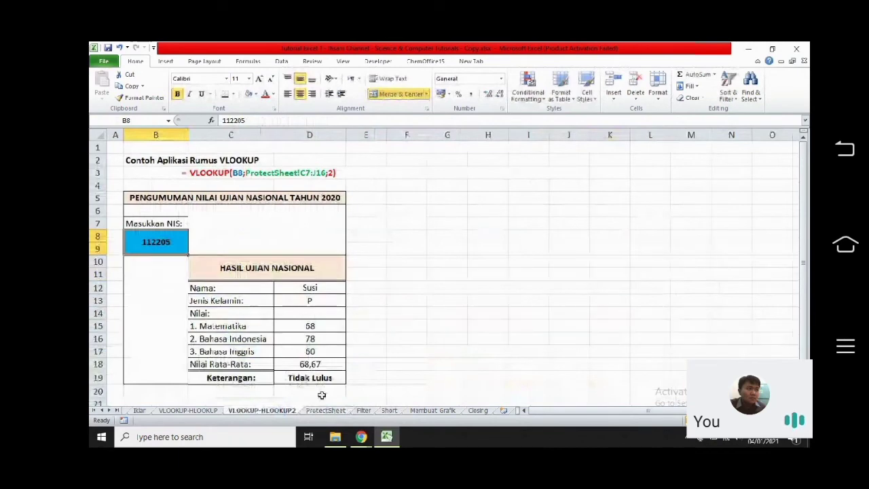
click(323, 411)
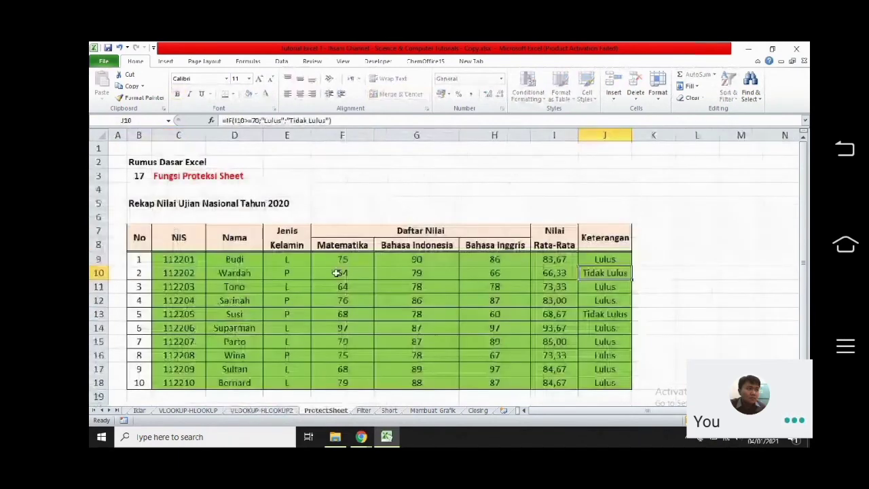
right_click(327, 412)
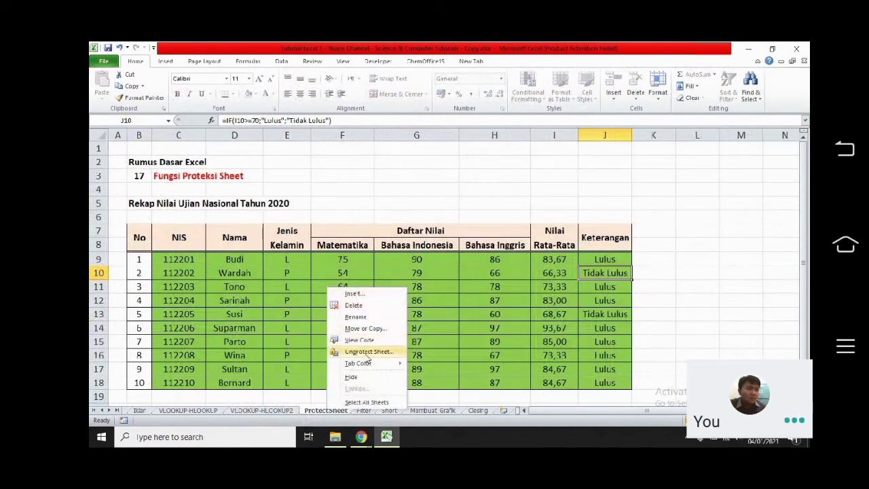
mouse_move(364, 366)
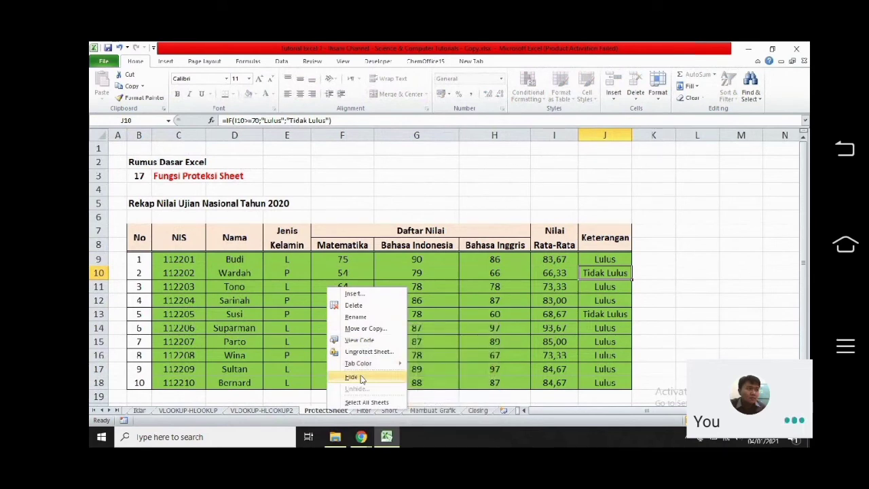
click(362, 378)
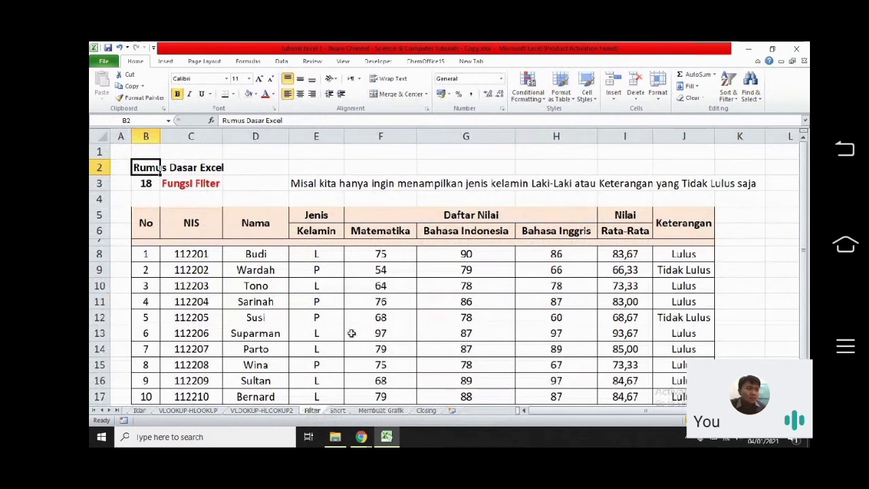
Go to VLOOKUP-HLOOKUP2 and select the whole form area A1:J20
click(275, 411)
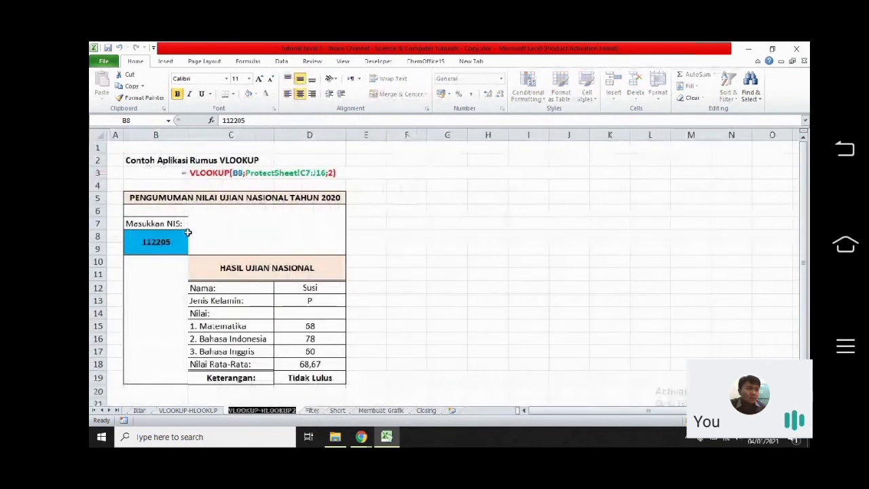
drag(126, 157, 333, 387)
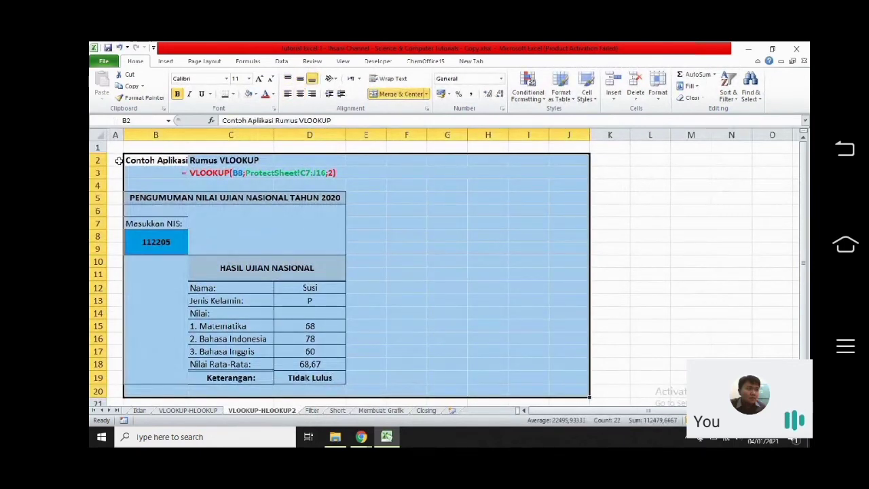
drag(113, 149, 330, 396)
click(376, 313)
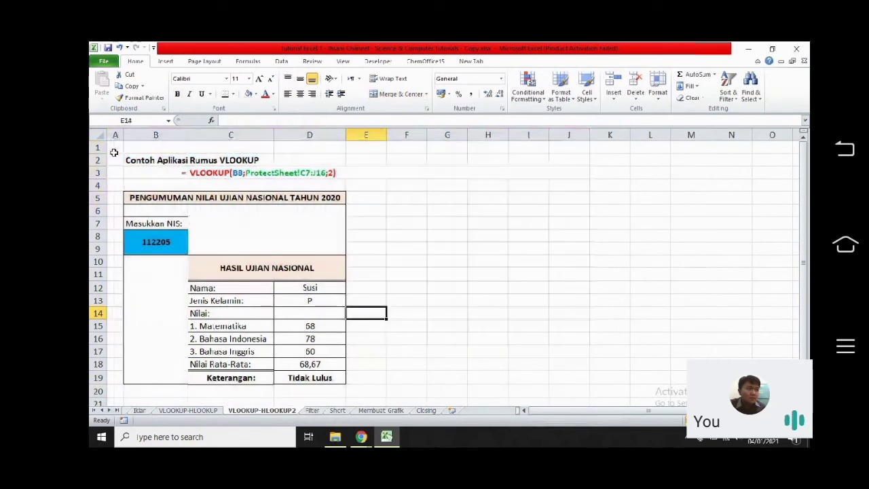
drag(117, 151, 330, 398)
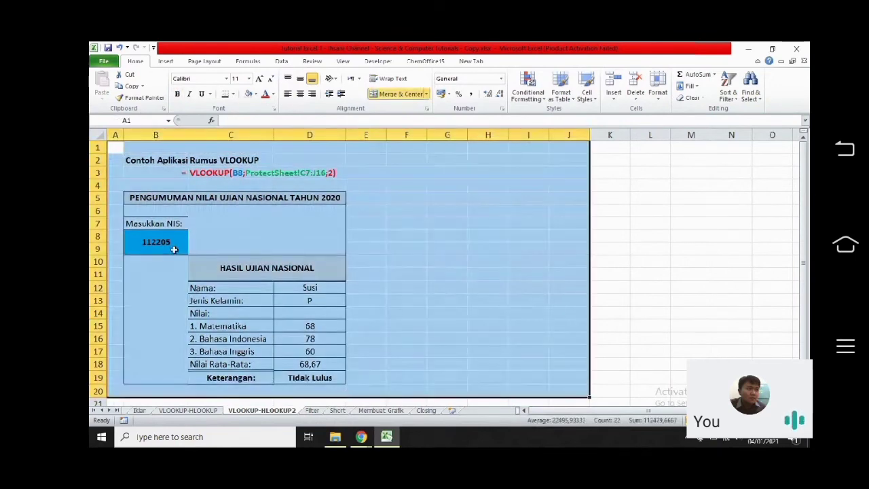
Change the NIS in B8 to the tenth student's, and check the Nama result in D12 and the Keterangan result in D19
click(173, 244)
double_click(173, 244)
drag(173, 244, 119, 242)
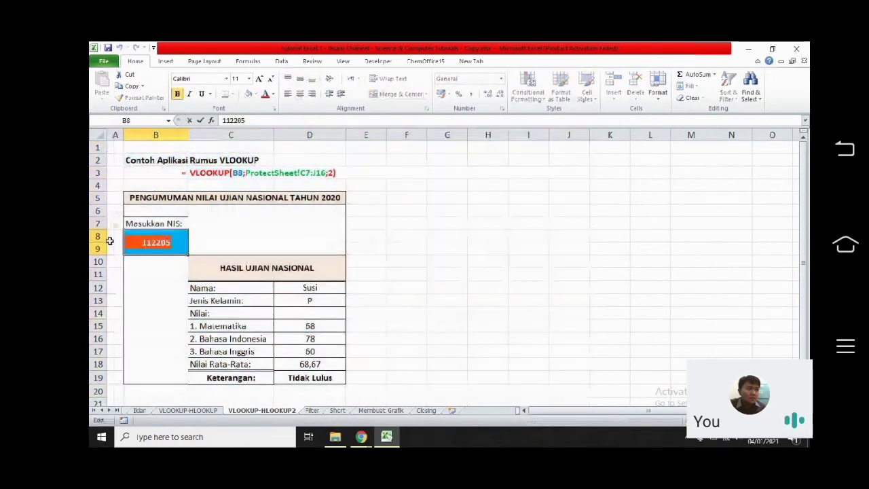
text(1122)
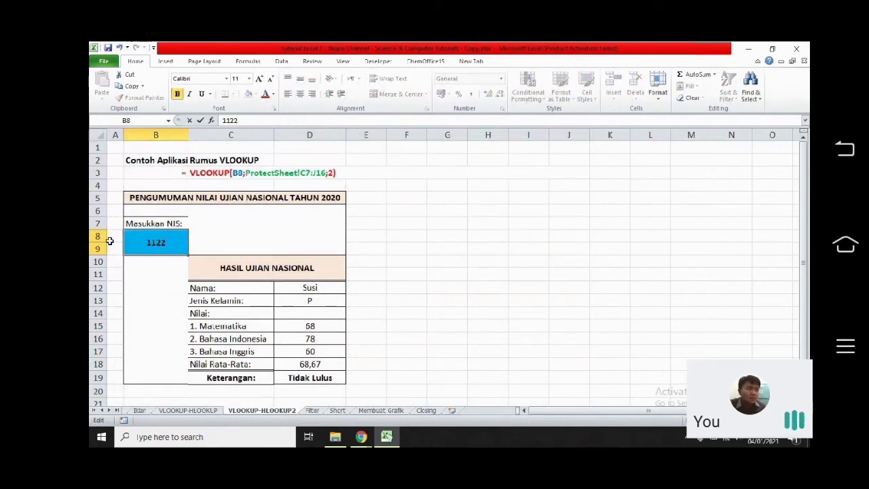
text(10)
key(Return)
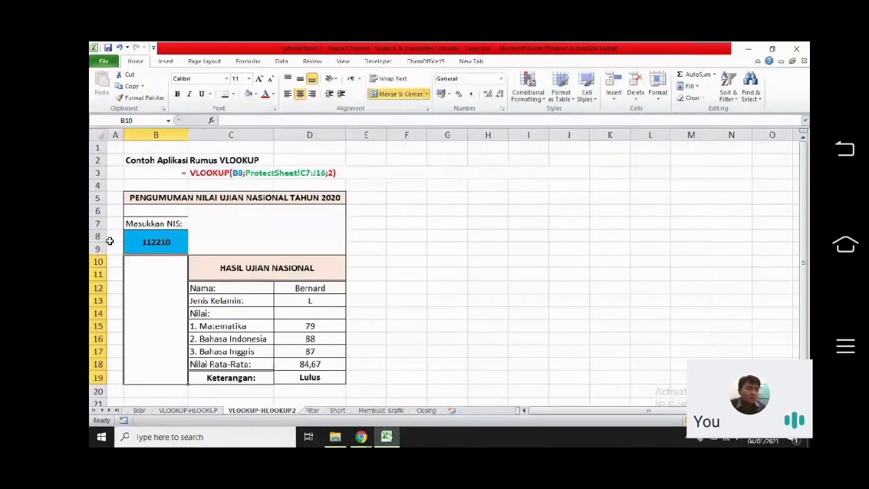
click(296, 292)
click(292, 377)
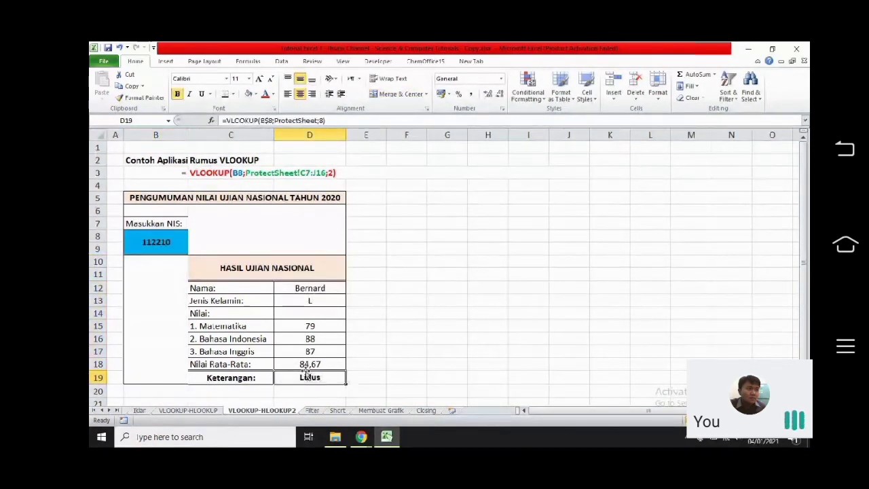
Delete the empty row 7 between the header and the student data on the Filter sheet
click(311, 412)
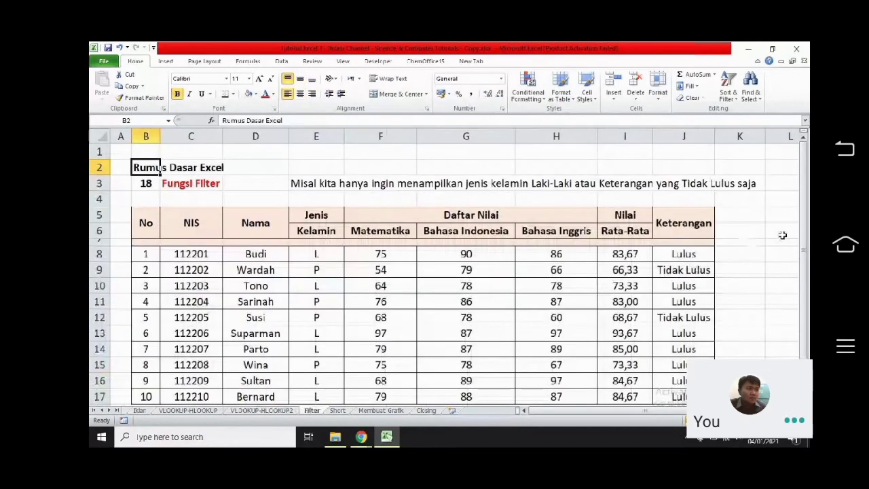
drag(805, 221, 805, 234)
click(191, 168)
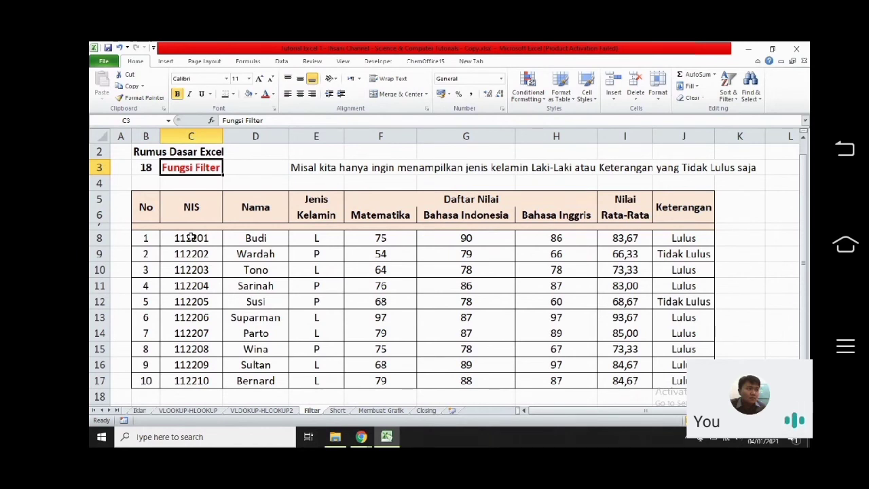
click(191, 226)
click(149, 227)
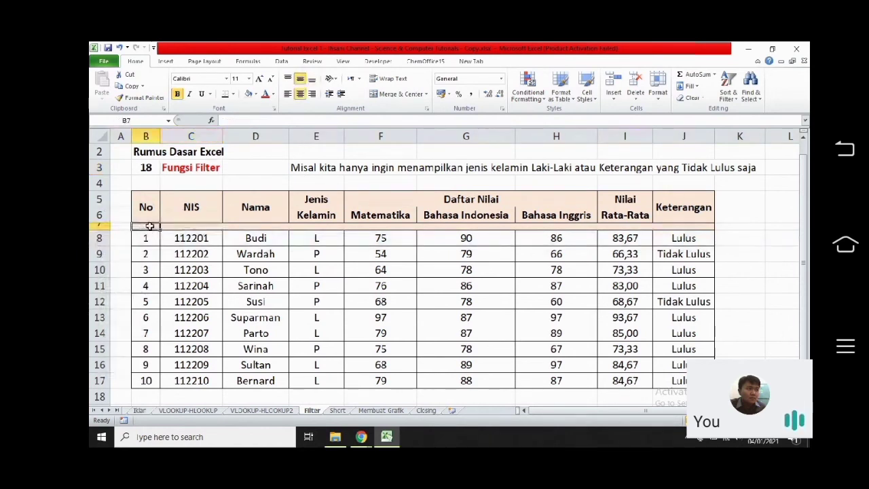
drag(150, 226, 682, 224)
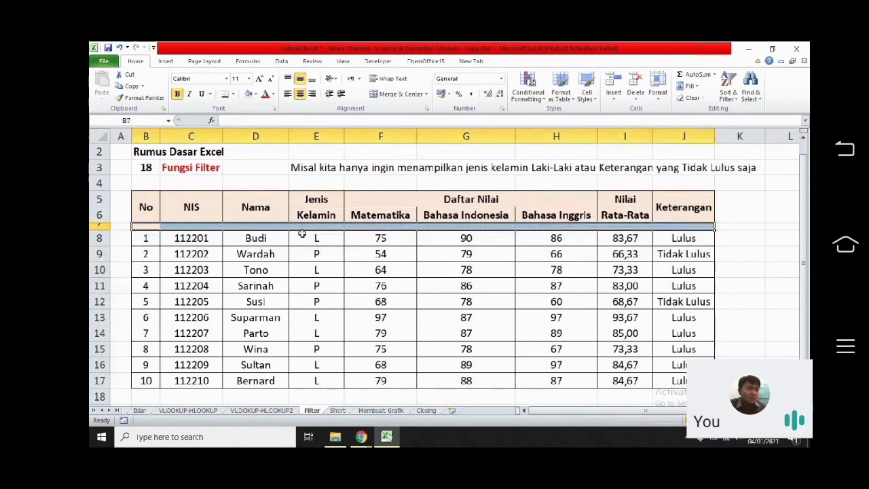
click(99, 226)
right_click(99, 226)
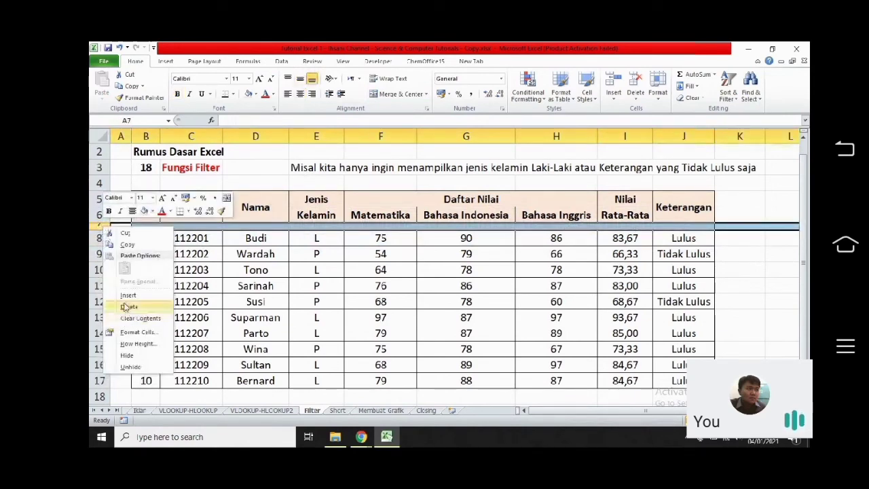
click(126, 305)
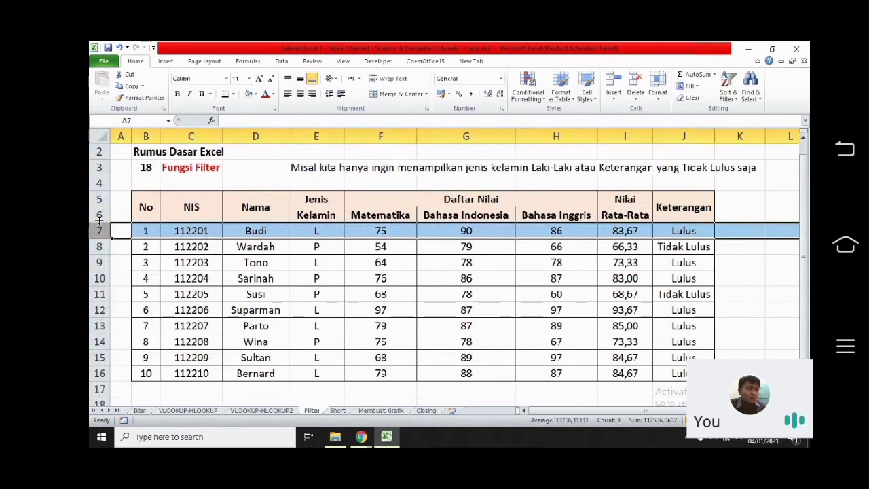
Insert an empty row 7 between the table header and the first student, and reduce its height to a narrow strip
right_click(99, 231)
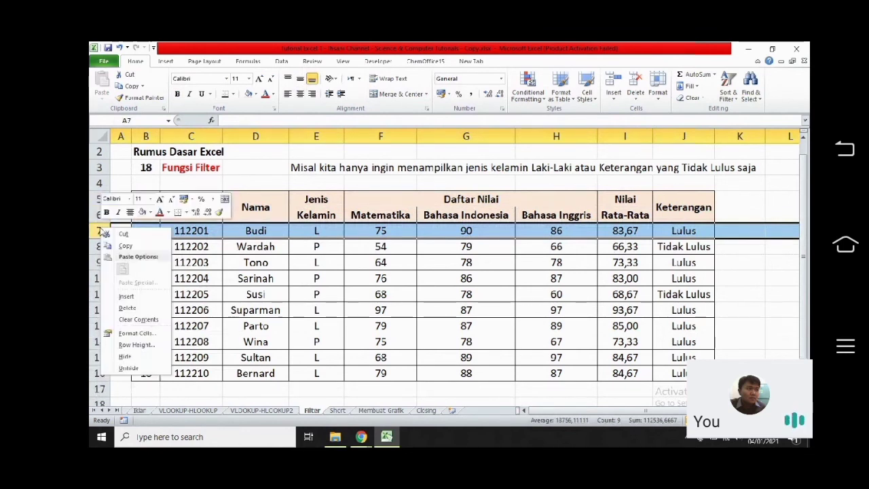
click(127, 297)
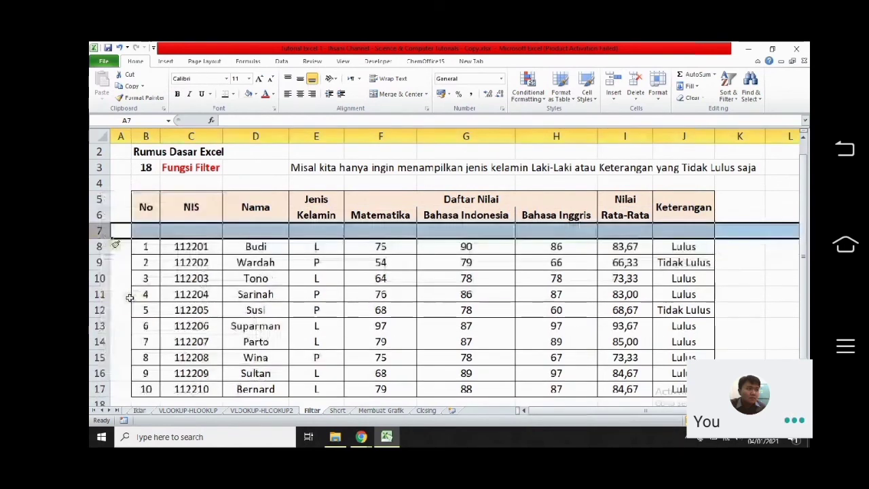
click(144, 233)
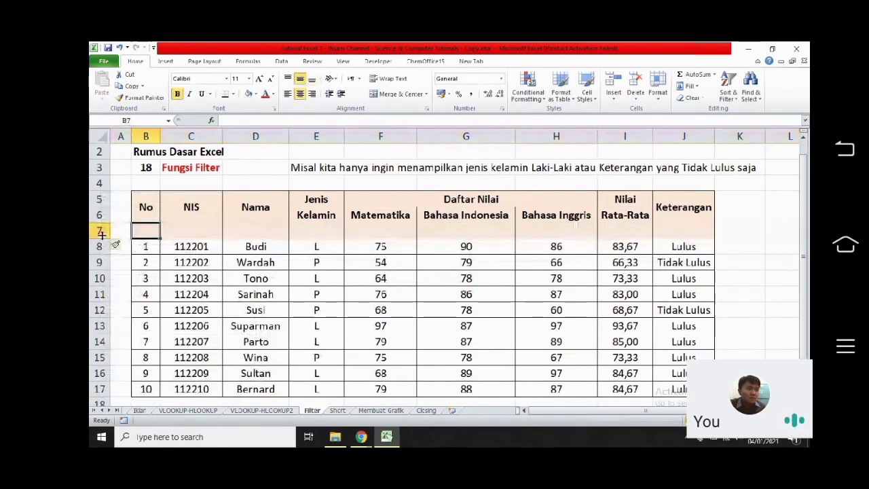
drag(101, 239, 103, 229)
Apply all borders to the narrow empty cells B7:J7 beneath the table header
drag(150, 212, 659, 213)
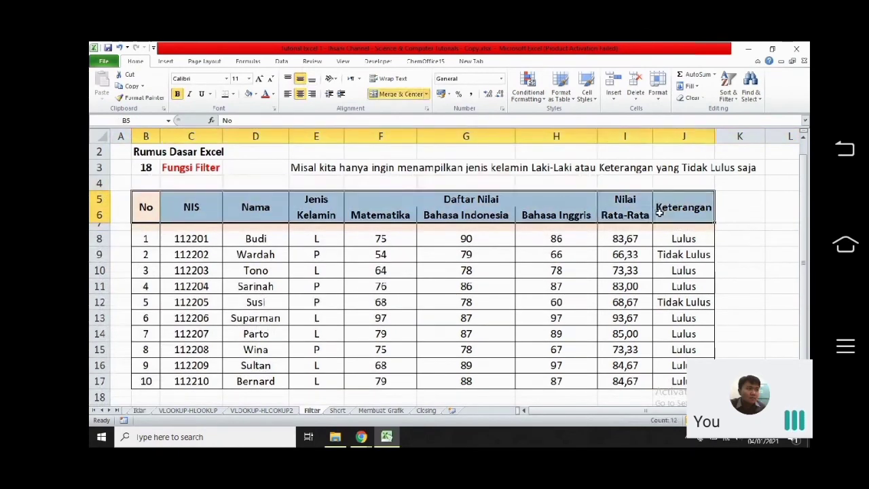
click(223, 93)
click(246, 253)
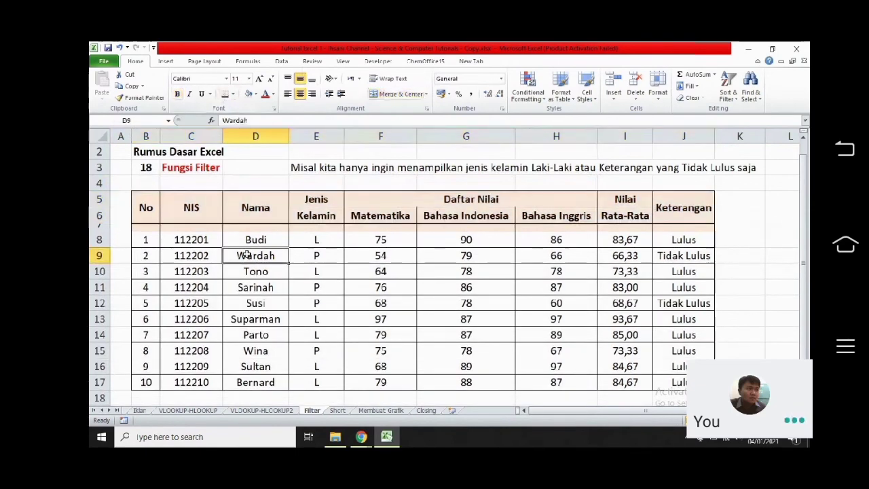
click(136, 228)
click(190, 239)
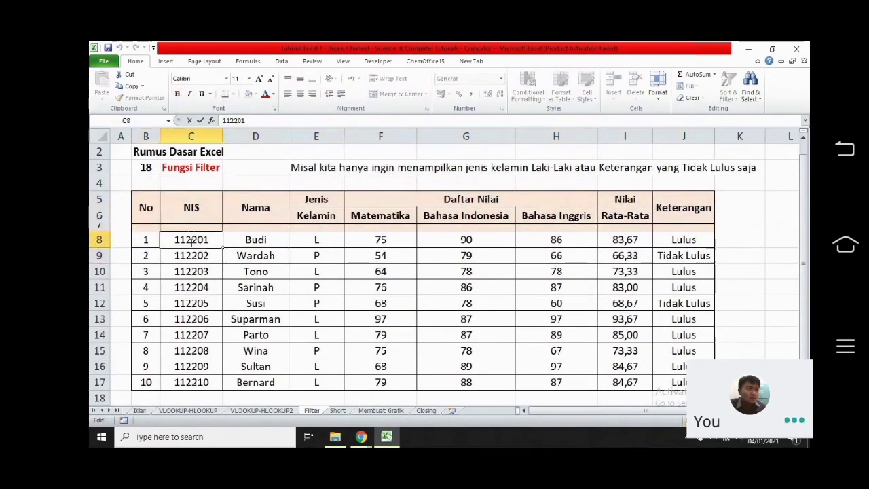
drag(145, 227, 663, 225)
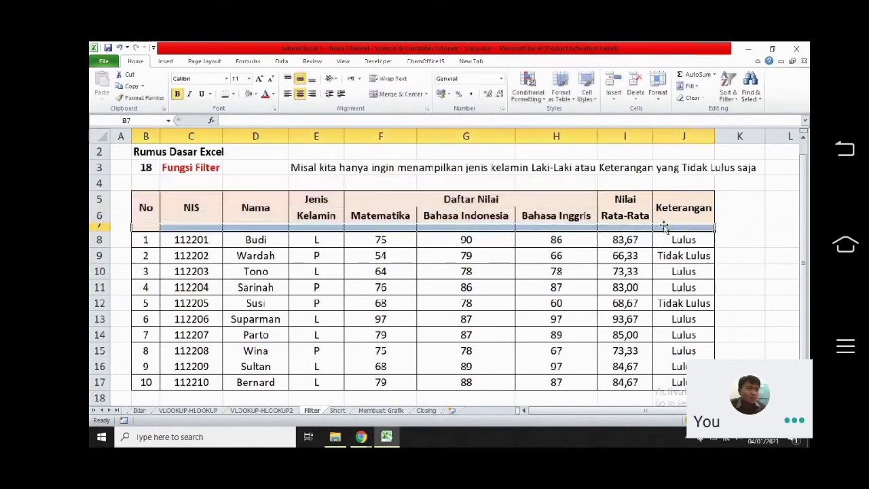
click(234, 94)
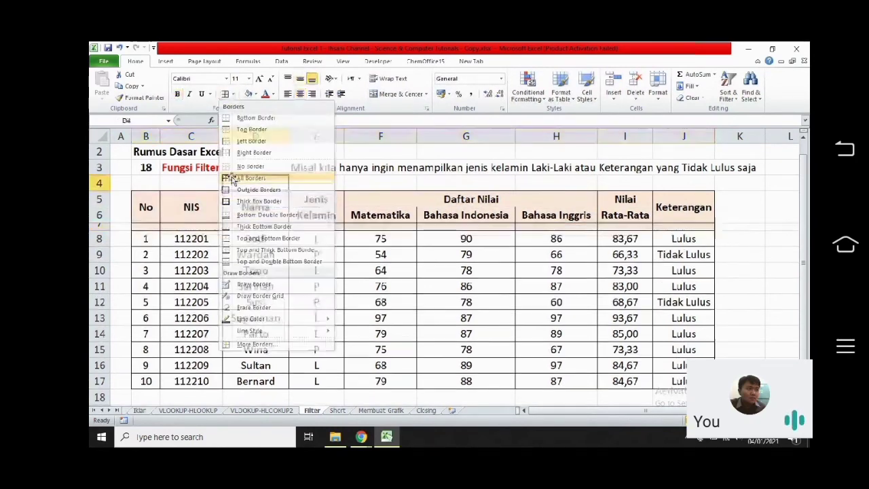
click(233, 180)
click(244, 254)
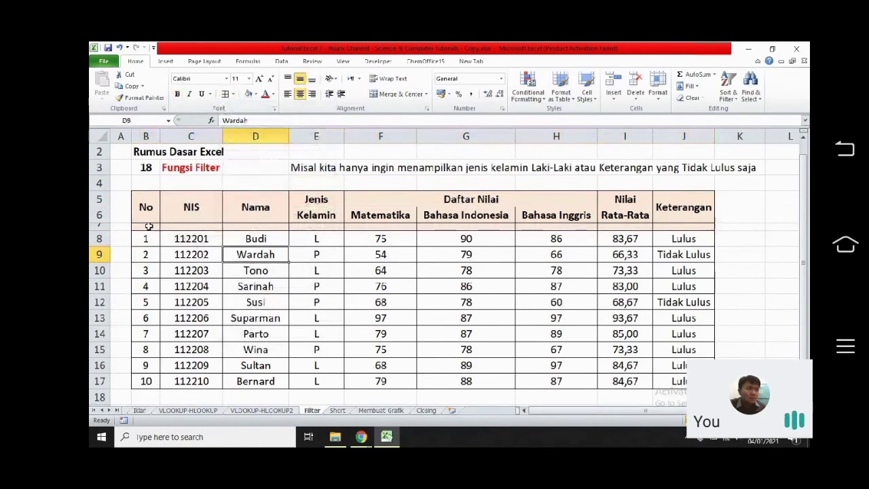
Turn on Filter for the narrow row B7:J7 so that each table column can be filtered
drag(145, 227, 659, 227)
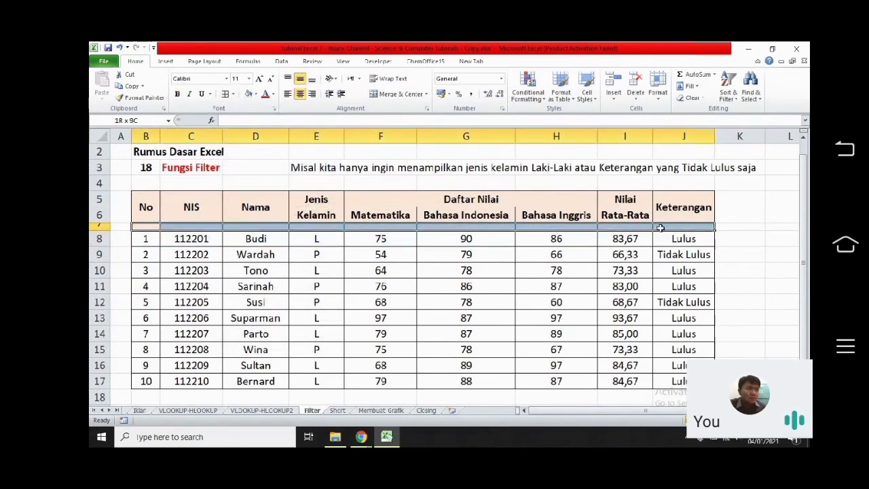
click(281, 61)
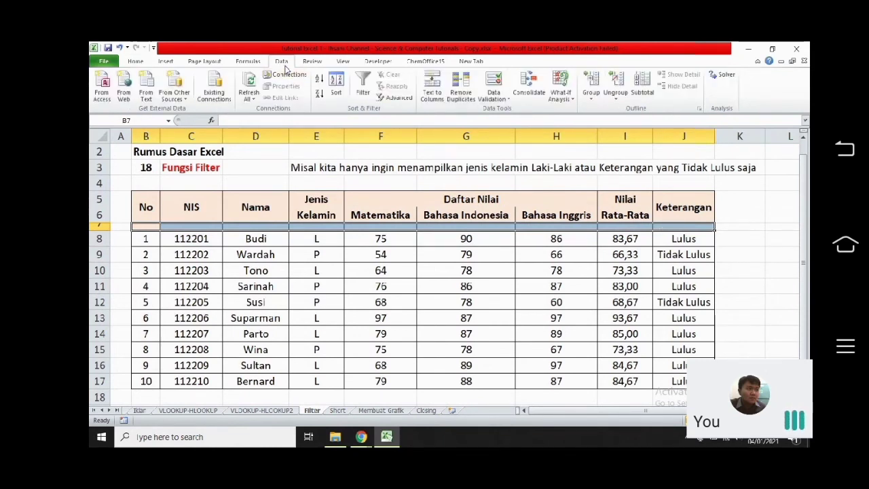
click(362, 92)
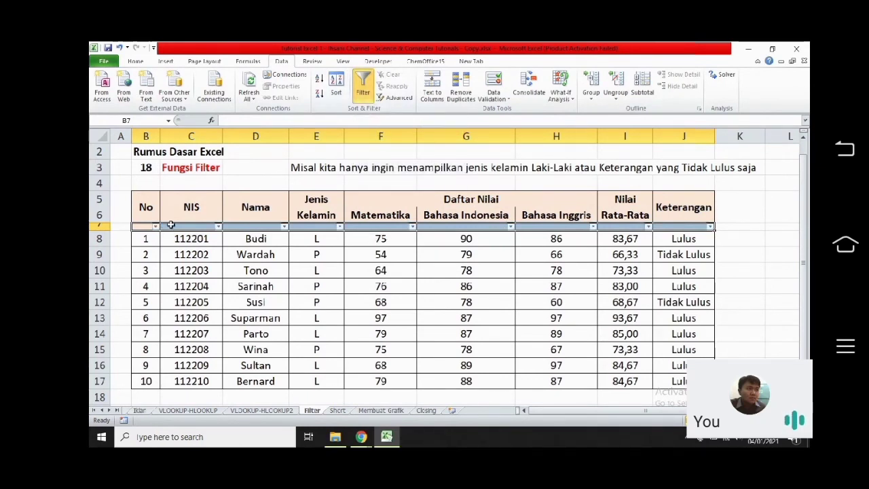
click(191, 267)
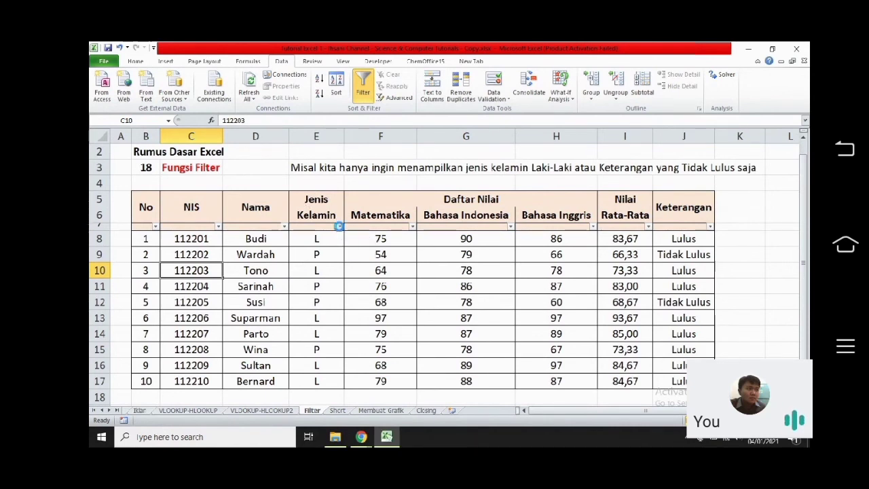
Filter the Jenis Kelamin column to show only L, and review the remaining student rows
click(339, 227)
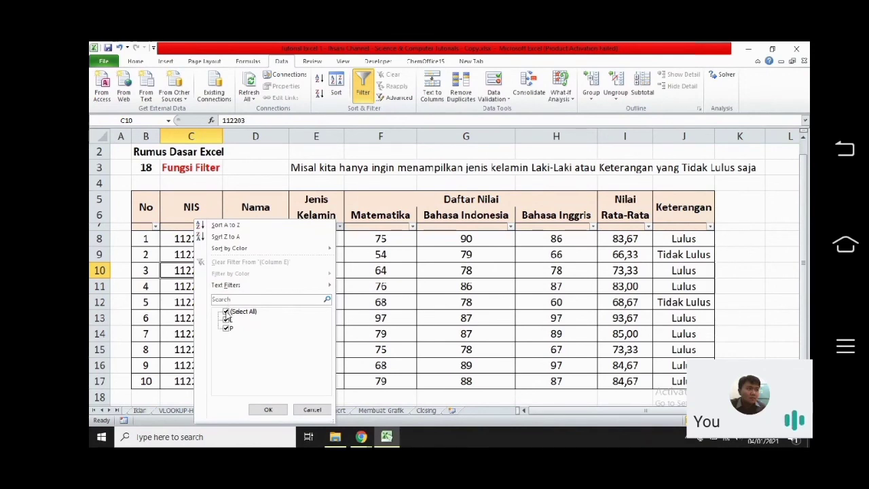
click(227, 313)
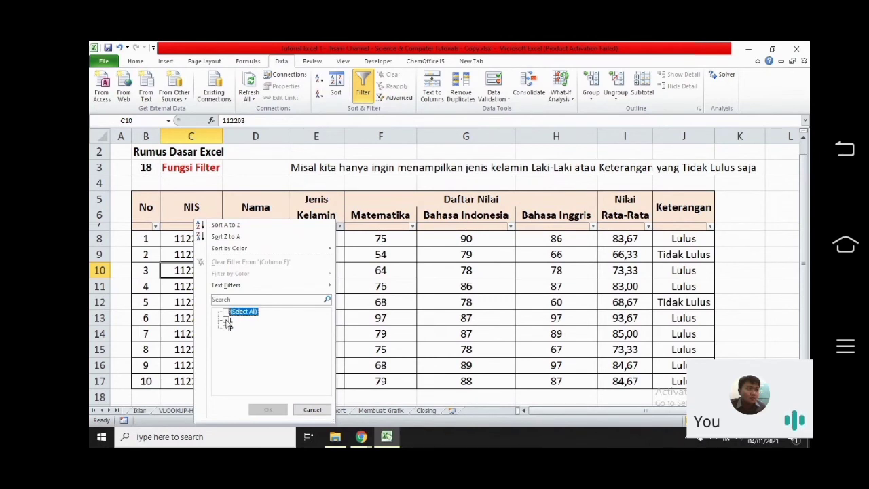
click(227, 321)
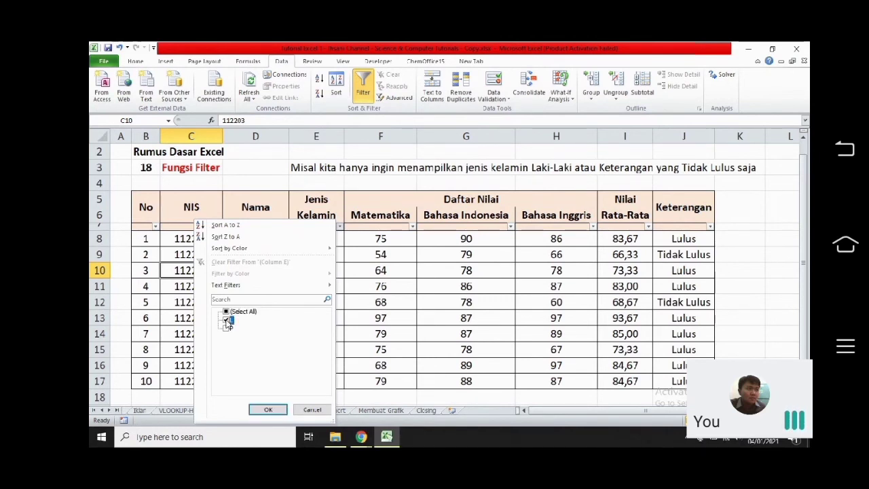
click(268, 410)
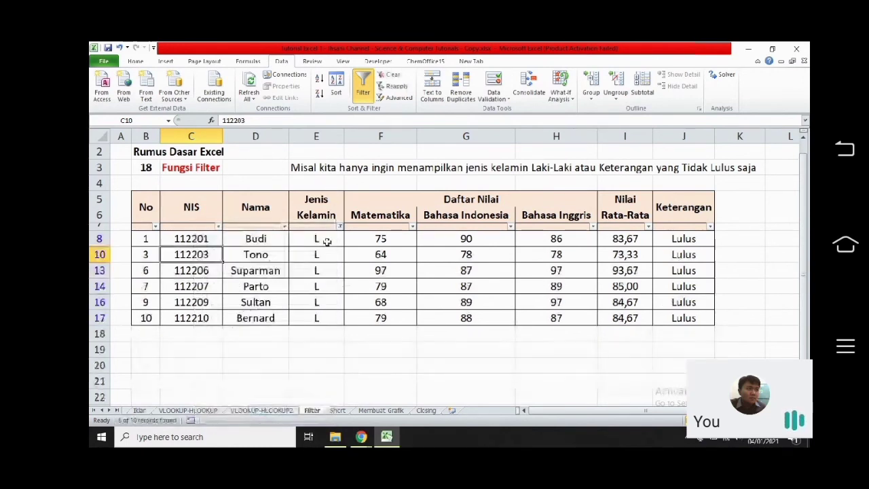
drag(314, 240, 308, 318)
drag(309, 319, 308, 319)
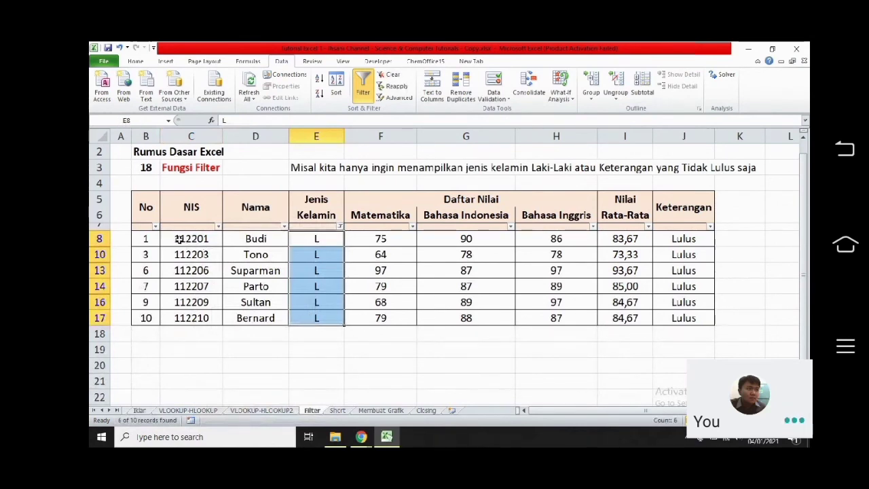
drag(179, 238, 672, 319)
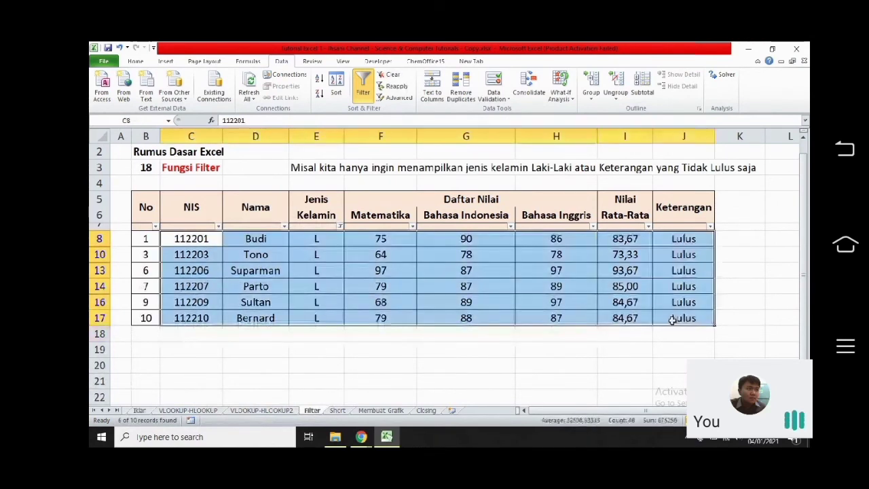
click(466, 286)
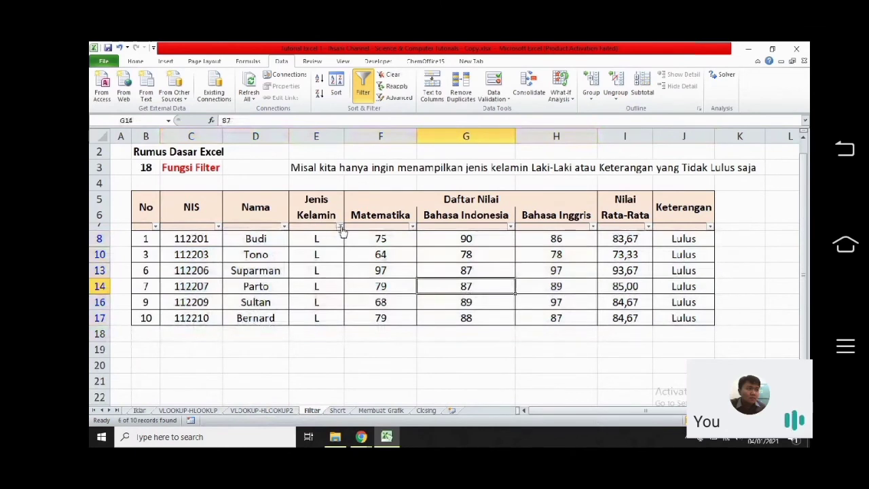
Reset the Jenis Kelamin filter by selecting all values again
click(341, 228)
click(226, 311)
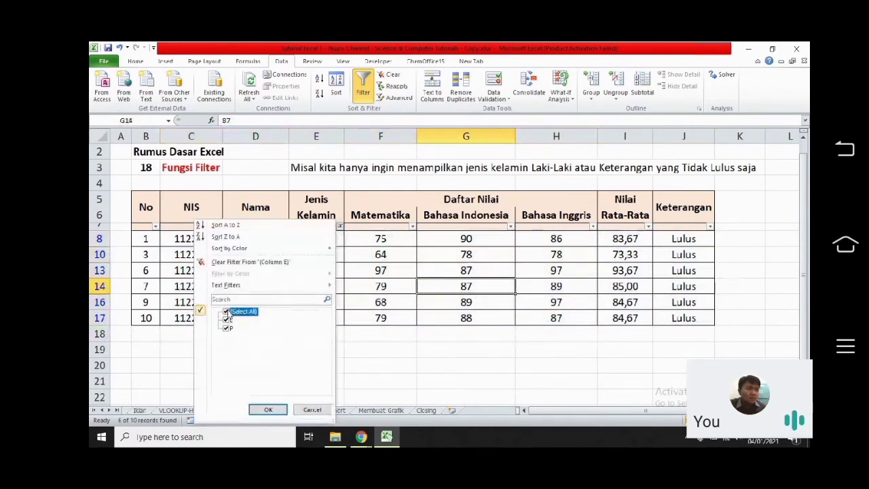
click(268, 410)
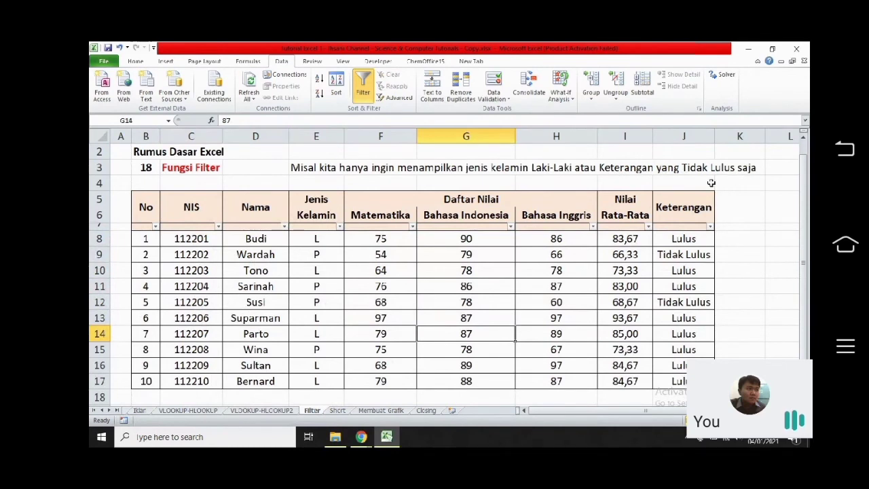
Filter the Keterangan column to show only Tidak Lulus, and review the remaining student rows
click(711, 226)
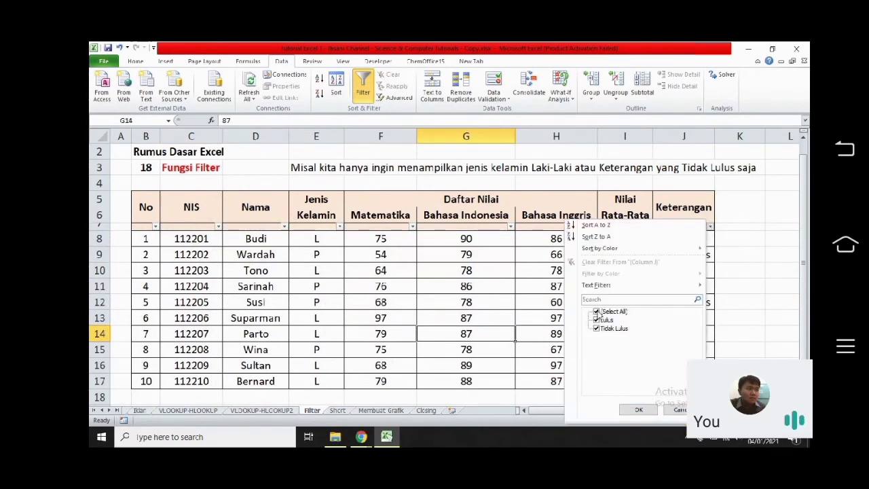
click(597, 311)
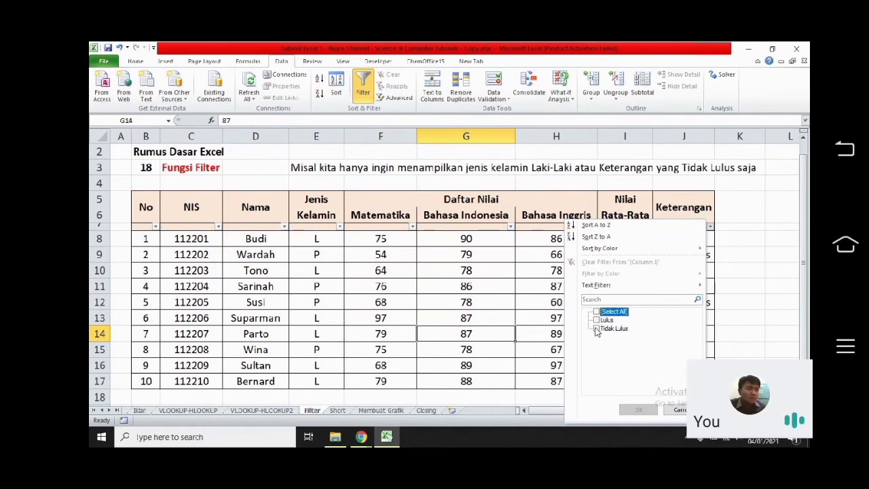
click(596, 329)
click(638, 410)
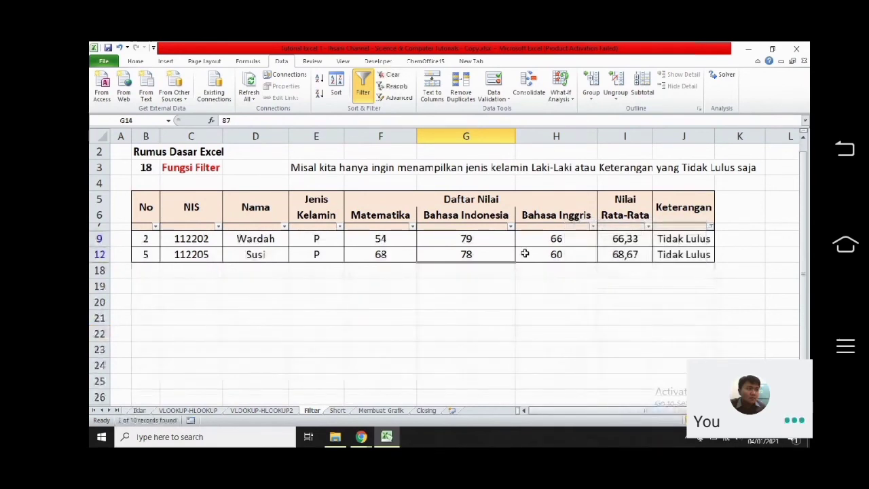
drag(149, 239, 669, 250)
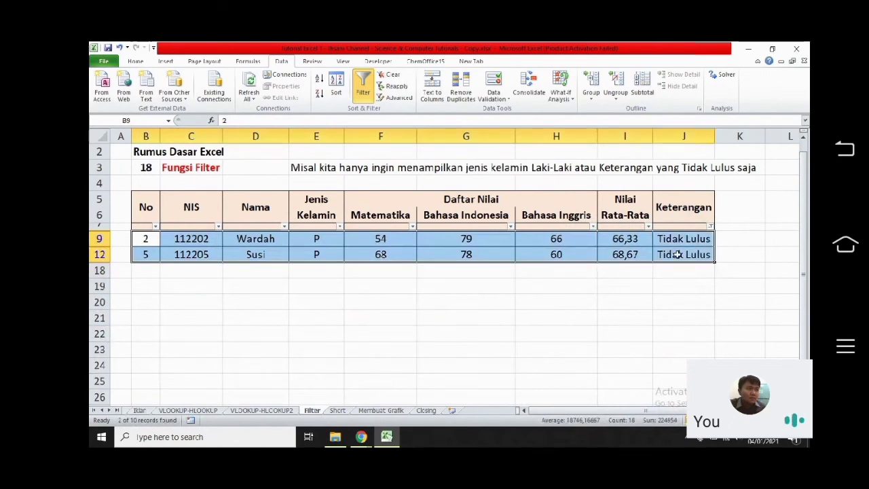
click(678, 254)
click(271, 238)
click(271, 254)
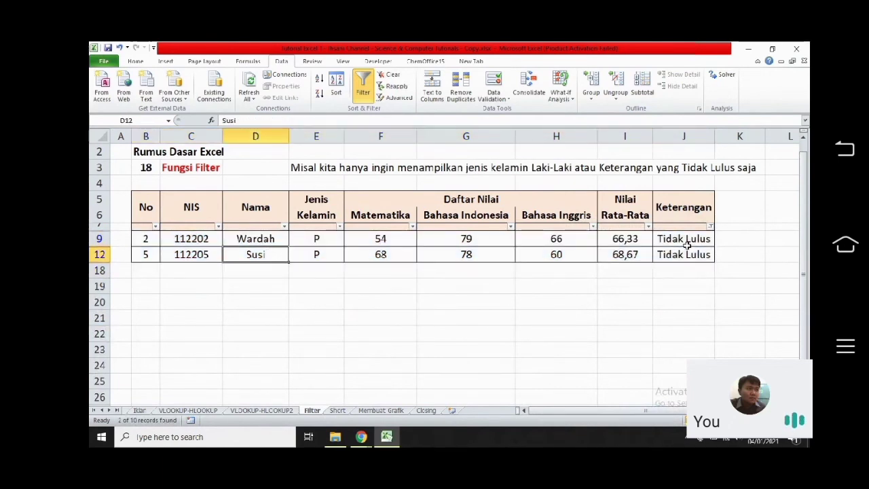
drag(673, 255, 146, 240)
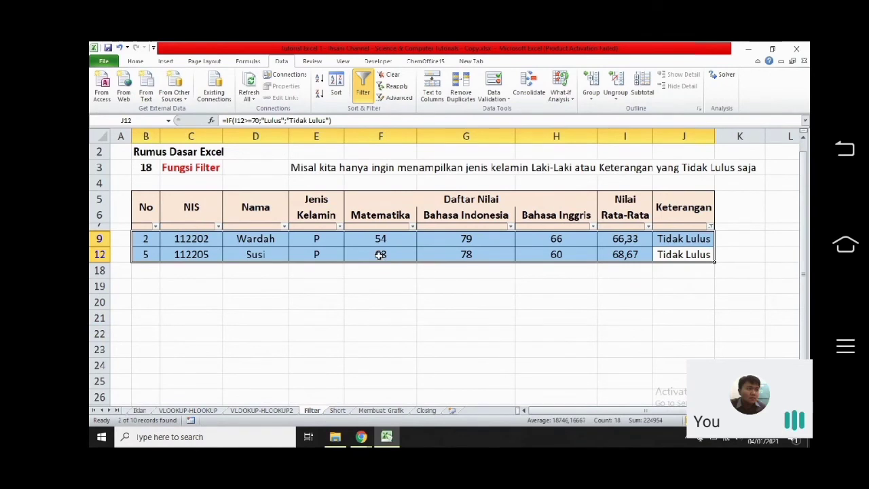
click(380, 255)
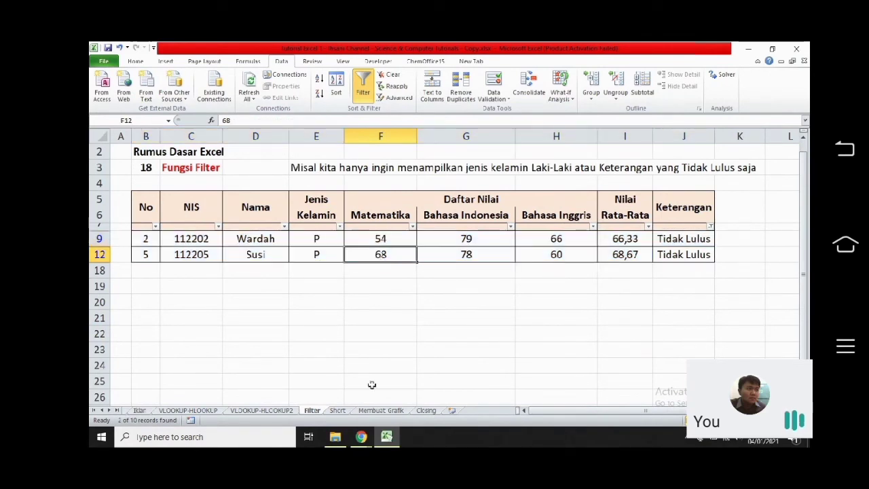
Go to the Short sheet and examine the order of the NIS values in C7:C16
click(338, 411)
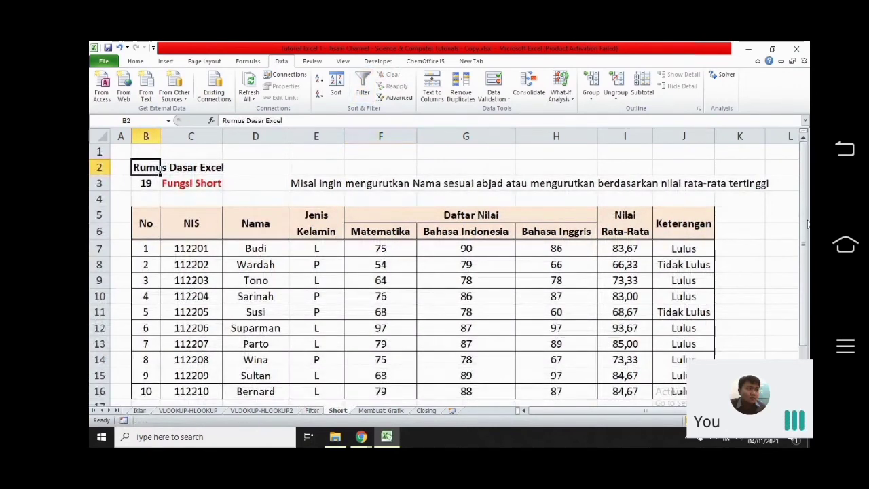
drag(808, 224, 806, 229)
drag(174, 248, 184, 391)
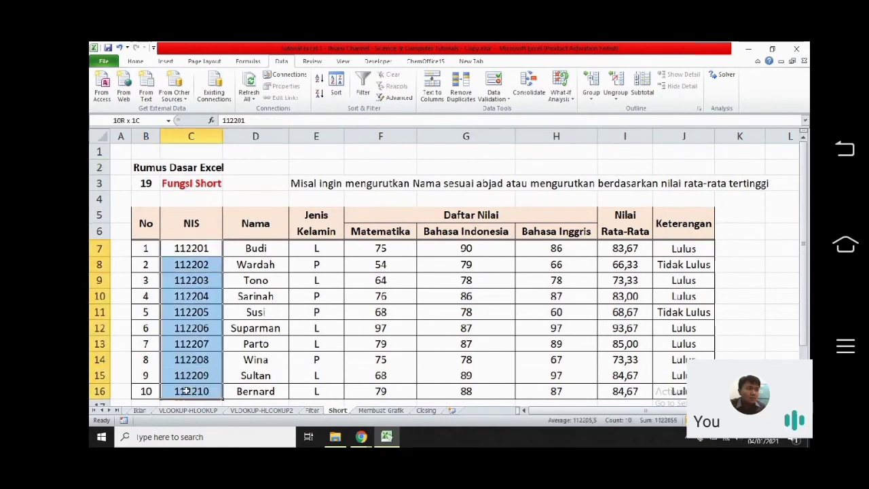
drag(218, 248, 192, 389)
Examine the order of the student names in D7:D16 and leave the whole name range selected
drag(249, 248, 248, 393)
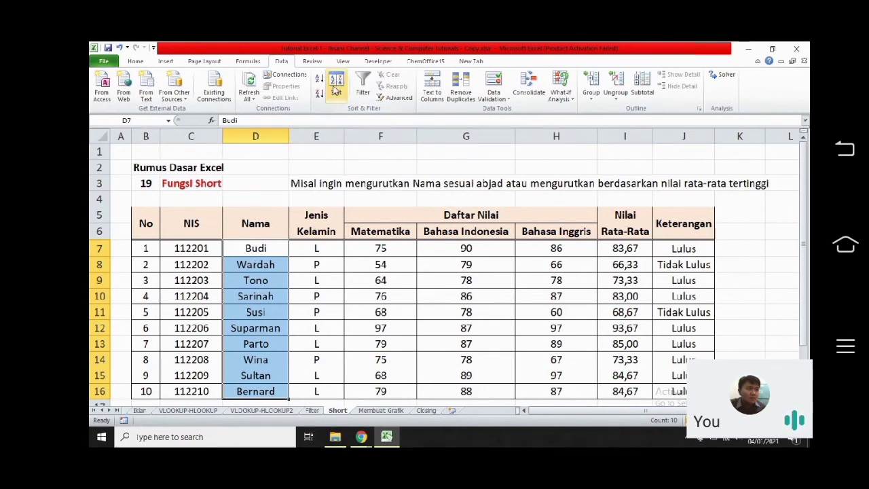
drag(250, 248, 237, 367)
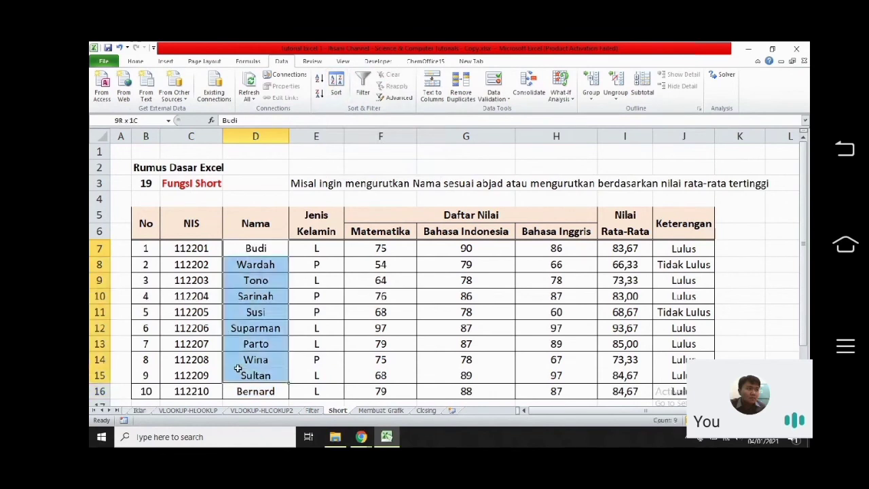
click(234, 390)
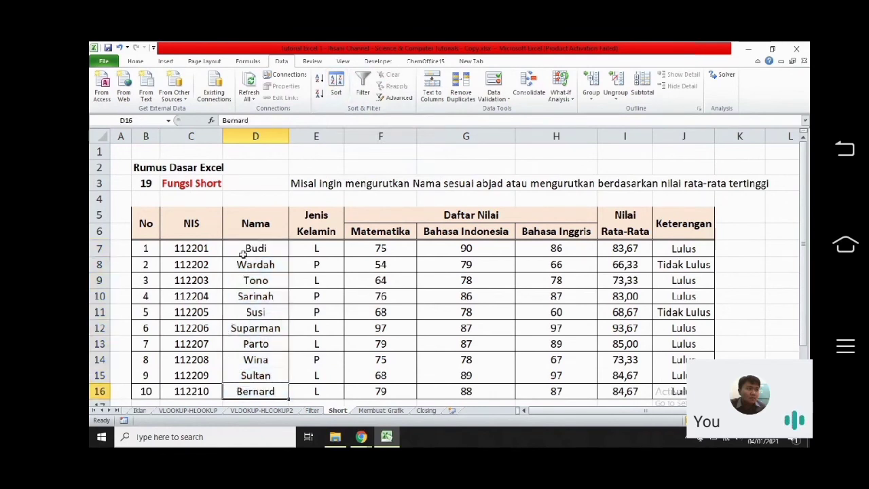
drag(243, 253, 254, 389)
click(254, 390)
drag(256, 250, 267, 388)
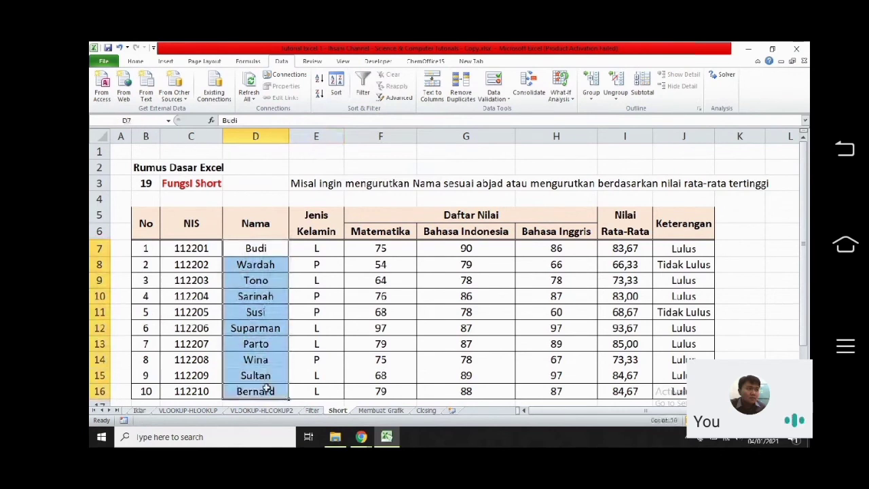
Sort the student table by Nama on values from A to Z, expanding the selection to all columns
click(338, 90)
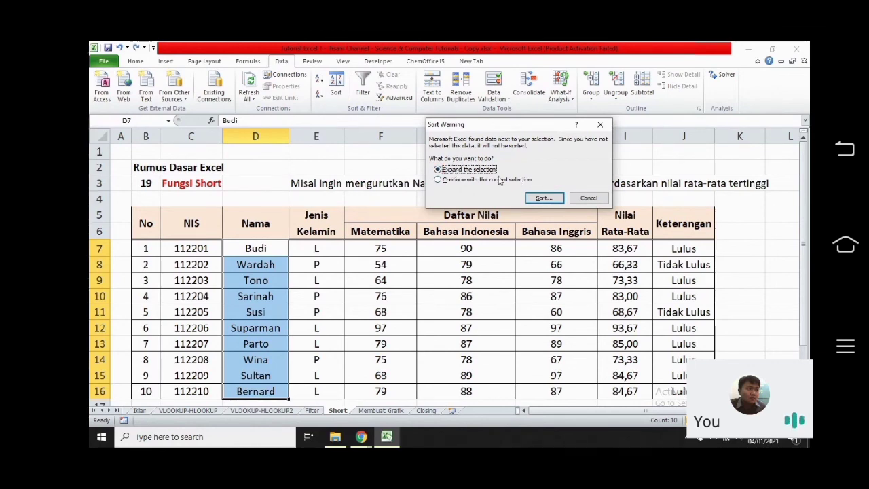
click(546, 198)
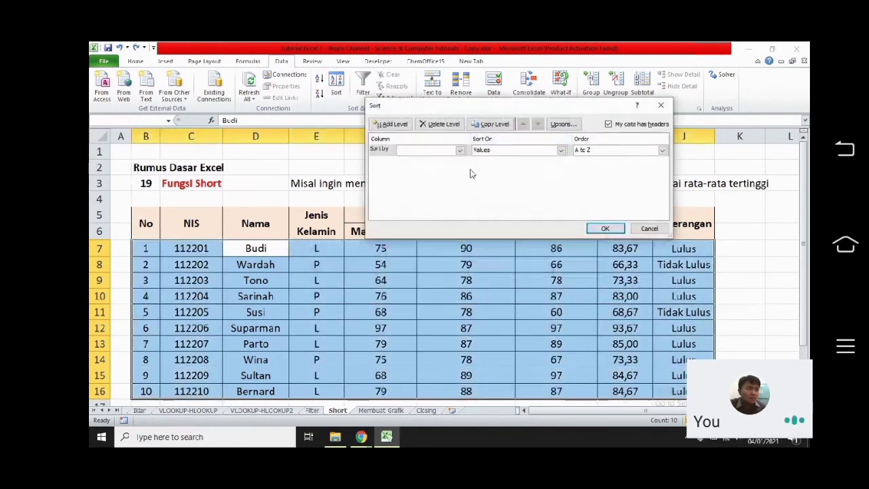
click(459, 150)
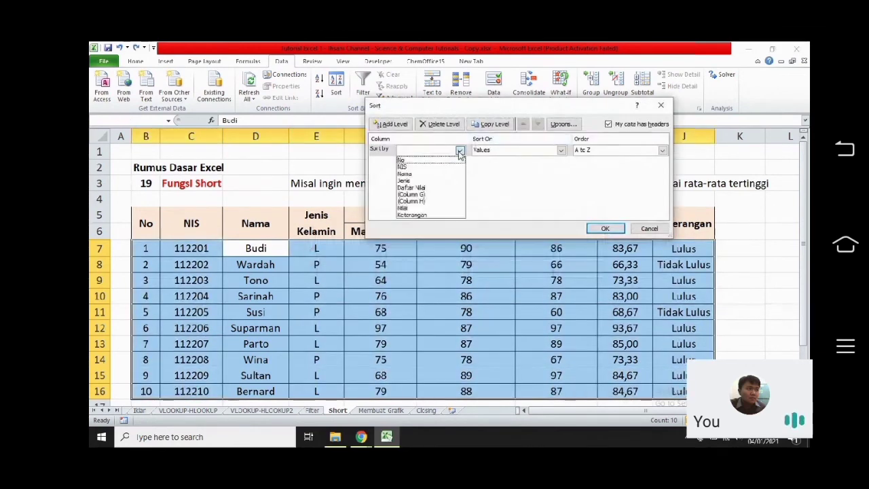
click(414, 175)
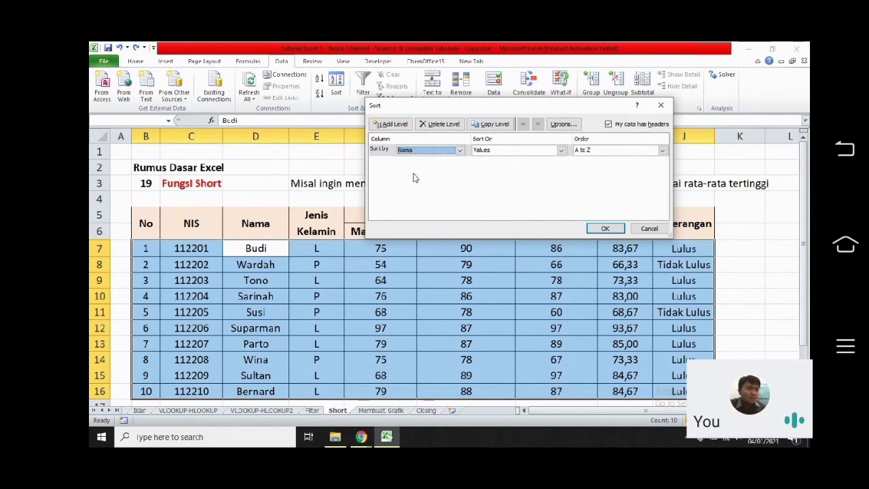
click(520, 151)
click(489, 161)
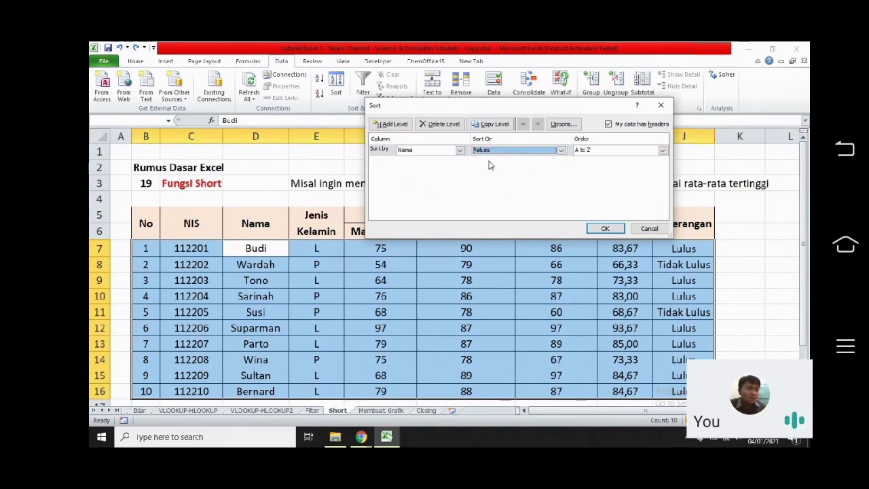
click(592, 151)
click(592, 151)
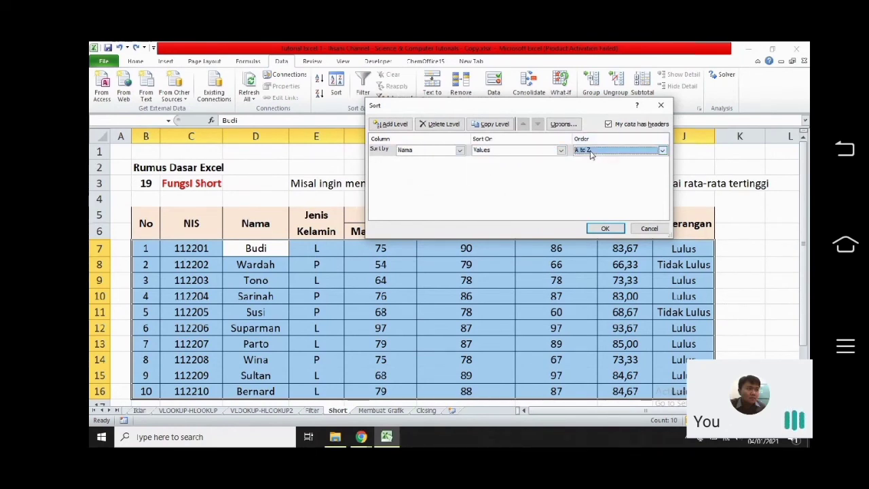
click(591, 151)
click(590, 151)
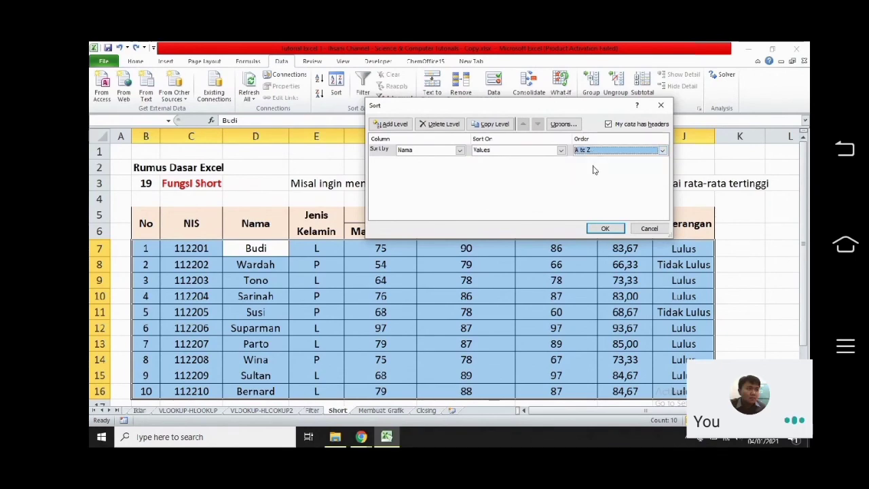
click(605, 228)
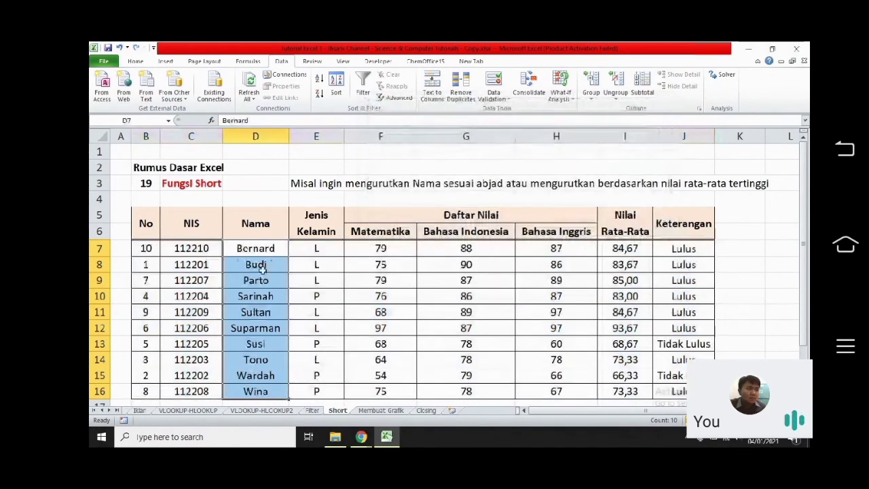
Examine the reordered names together with their matching NIS and No values in B7:D16
click(251, 250)
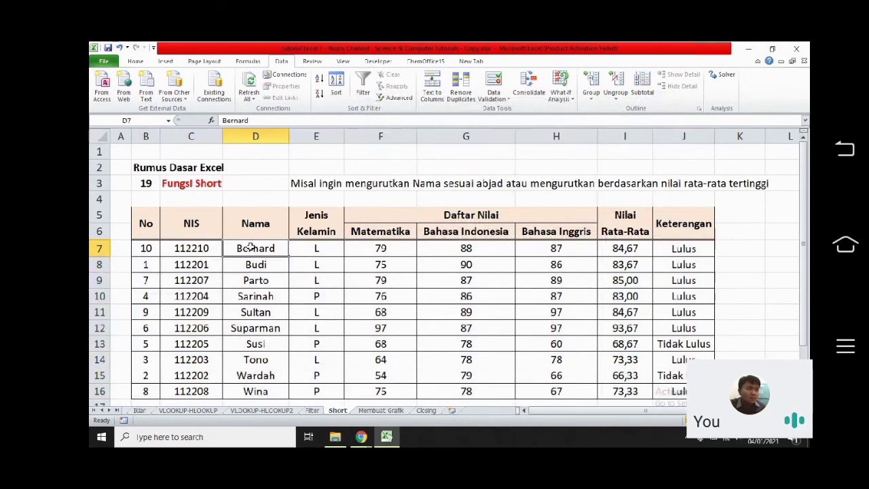
click(204, 249)
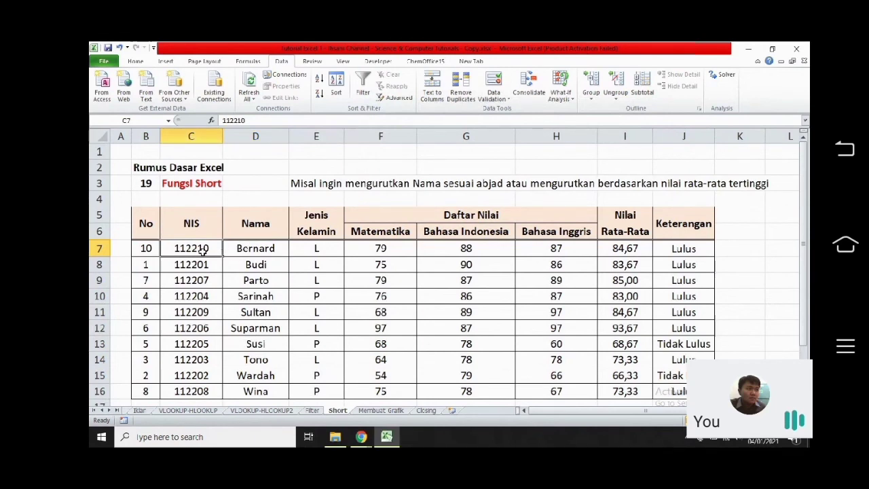
click(237, 250)
click(205, 268)
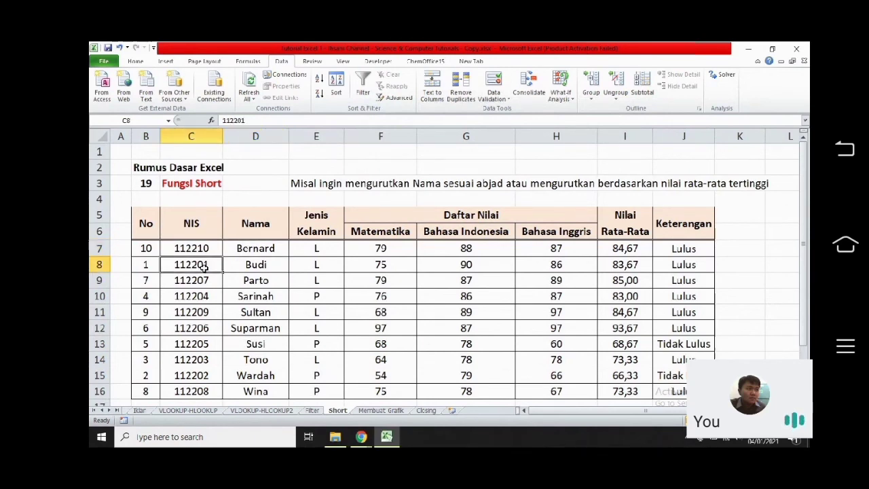
click(233, 266)
click(210, 266)
click(236, 249)
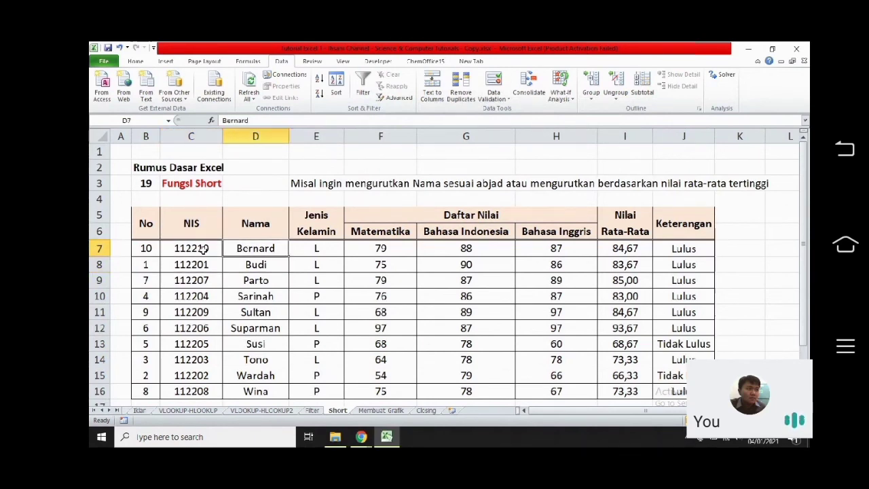
click(205, 249)
drag(145, 249, 145, 391)
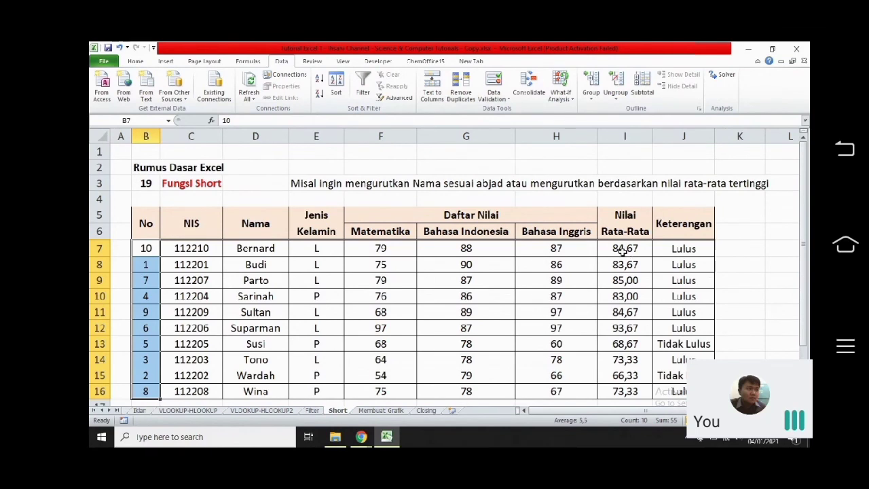
Sort the whole student table by the Nilai Rata-Rata column from largest to smallest, expanding the selection from I7:I16
drag(623, 251, 623, 392)
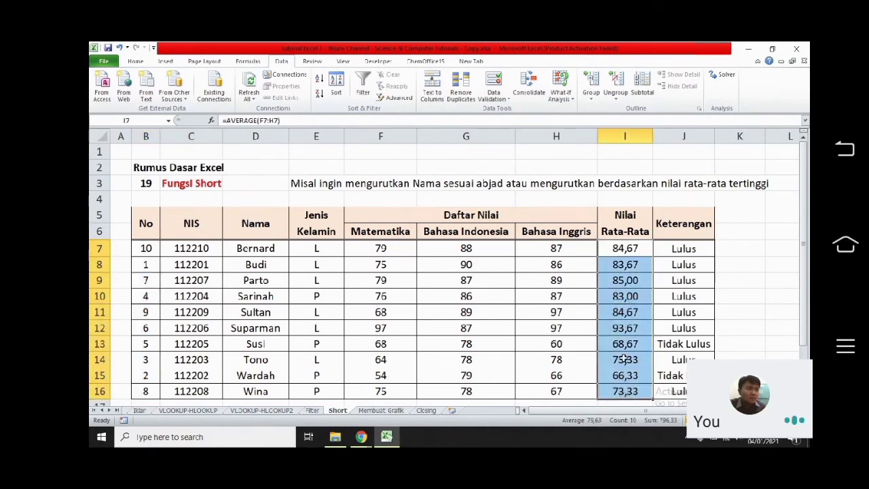
click(337, 93)
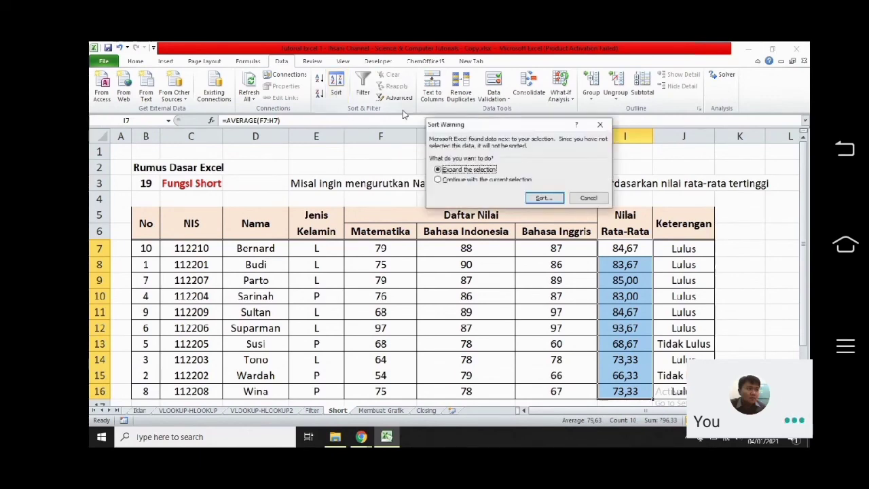
click(533, 198)
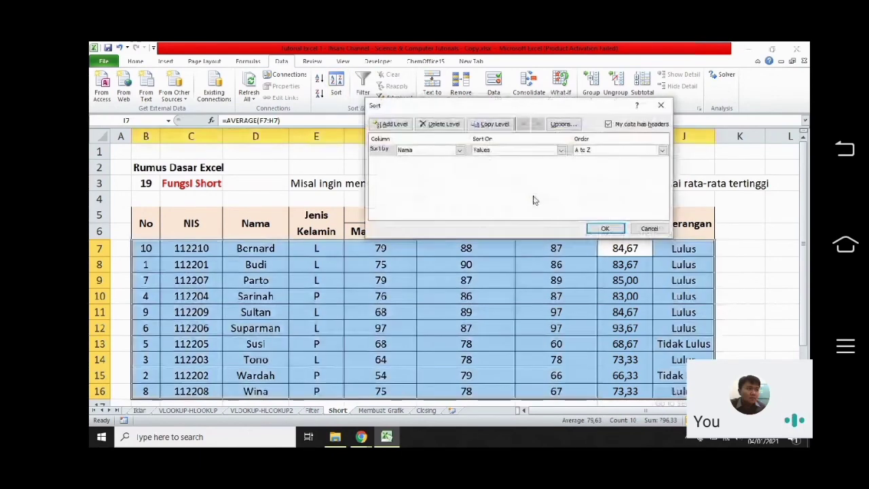
click(460, 152)
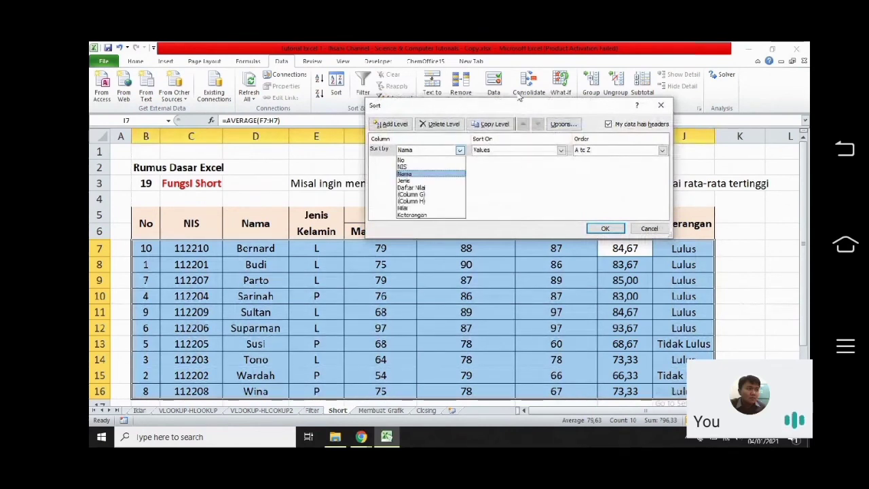
click(481, 56)
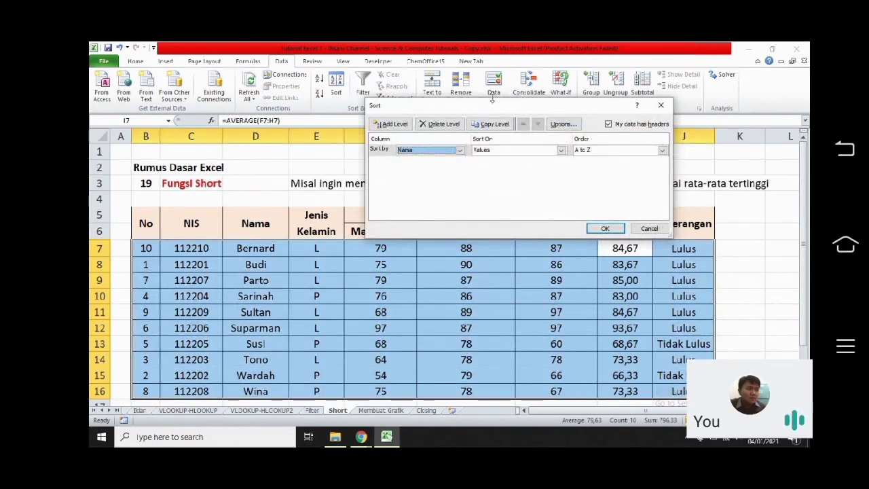
drag(492, 100, 413, 54)
click(379, 104)
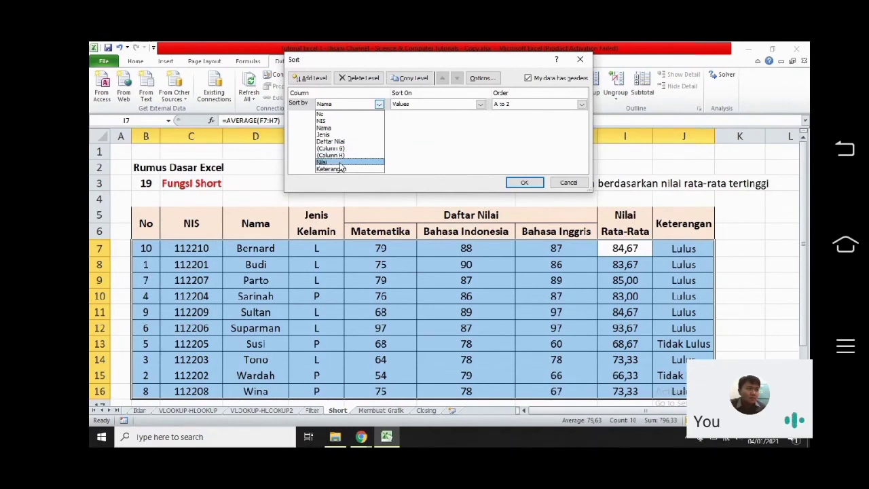
click(341, 163)
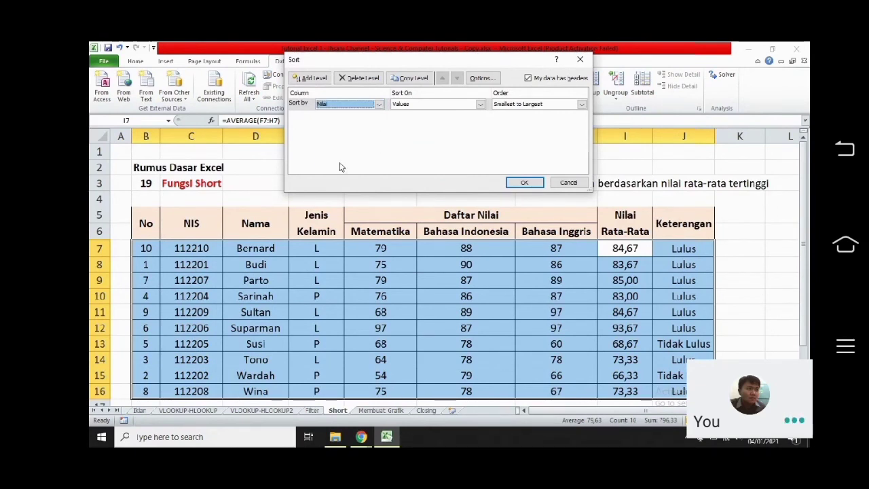
click(516, 105)
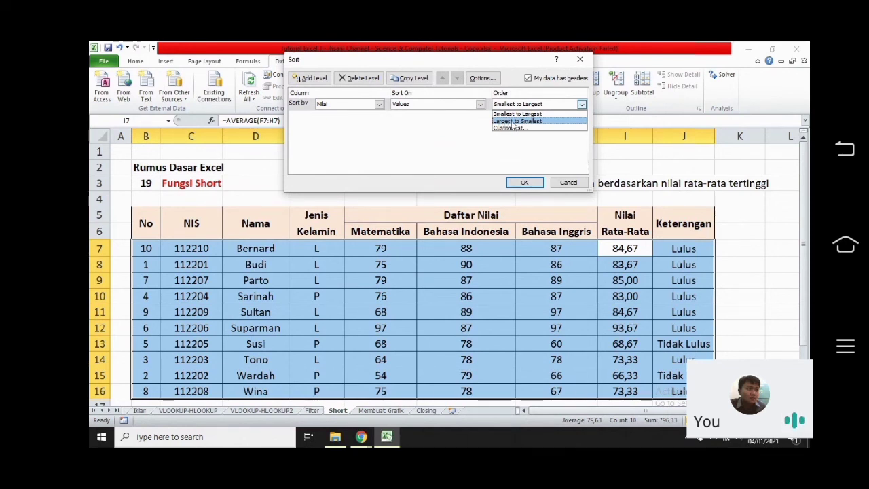
click(514, 122)
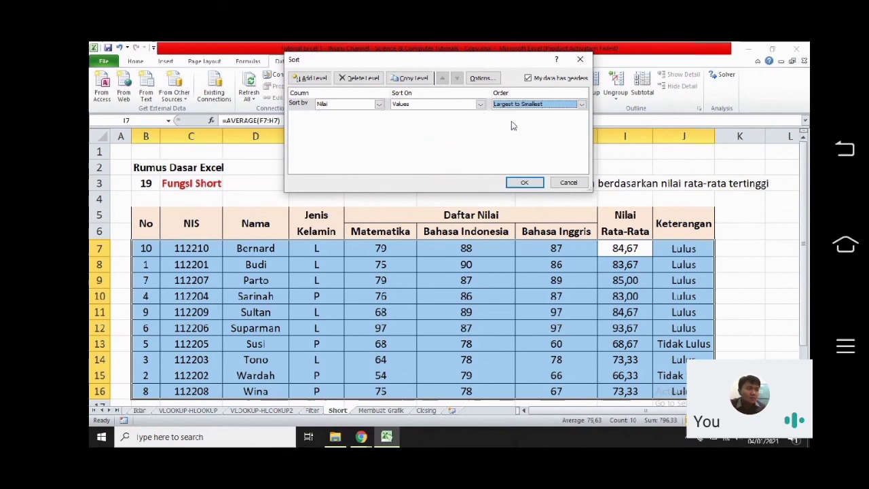
click(522, 183)
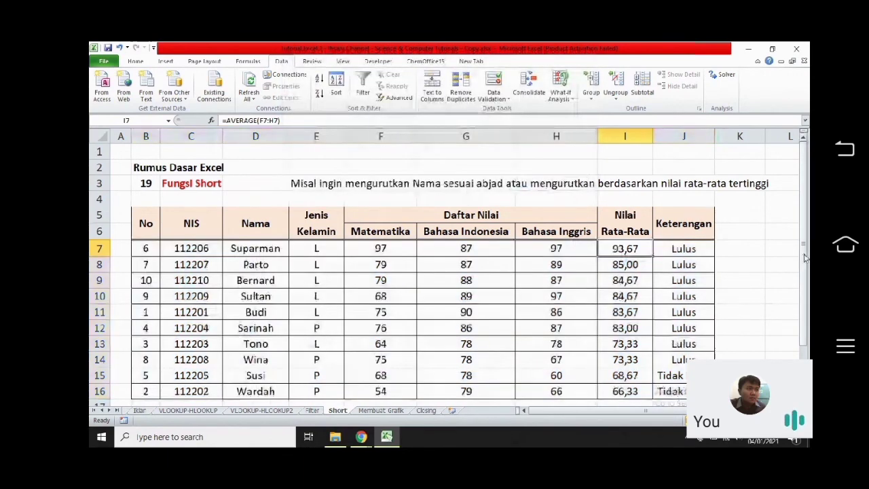
Examine the order of the average scores, checking the formula in I16 and the student record in row 7
drag(805, 257, 805, 288)
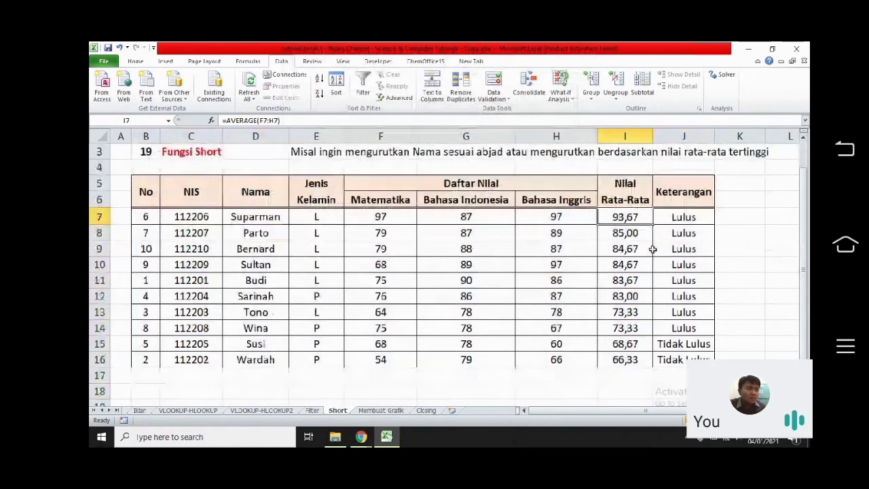
click(622, 361)
double_click(622, 361)
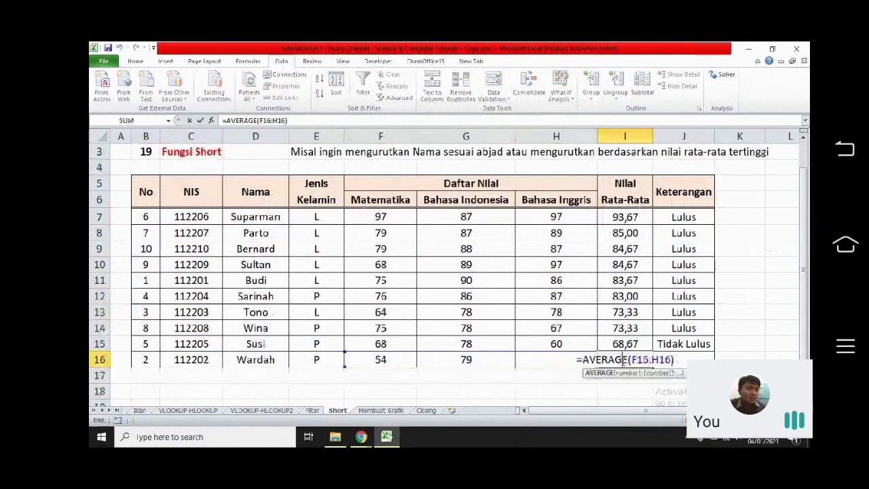
key(Return)
click(620, 360)
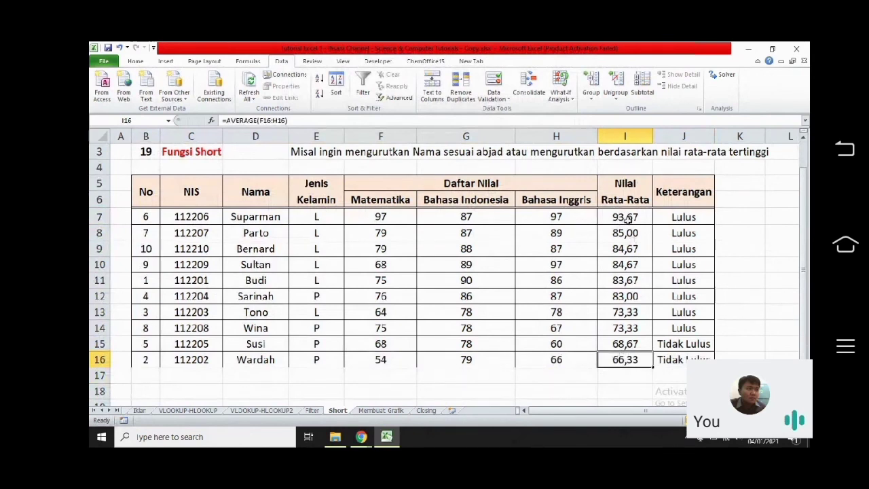
drag(190, 216, 672, 216)
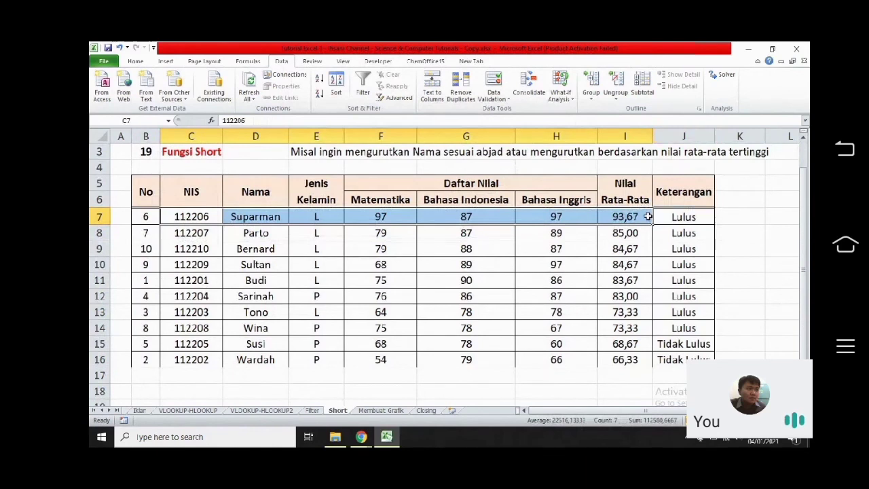
click(625, 216)
scroll(409, 369, up, 1)
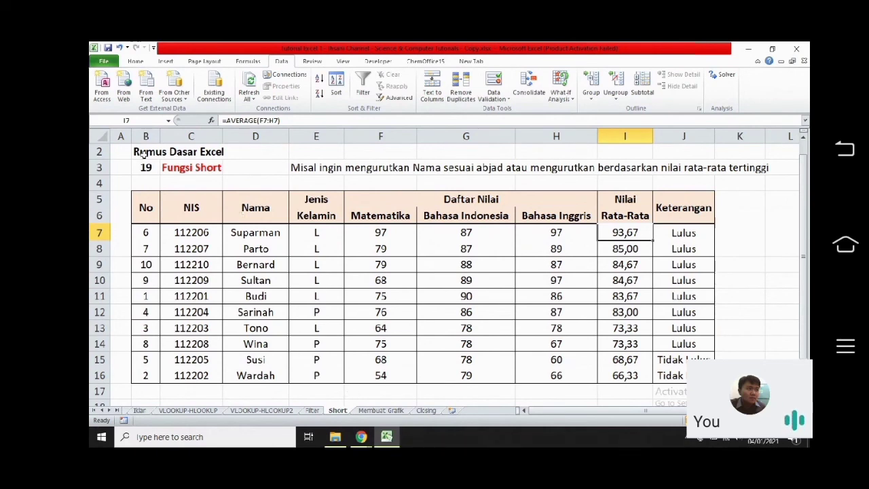
Go to the Membuat Grafik sheet and examine the monthly sales in E7:P11 and the blank summary columns Q7:T11
click(383, 411)
click(147, 174)
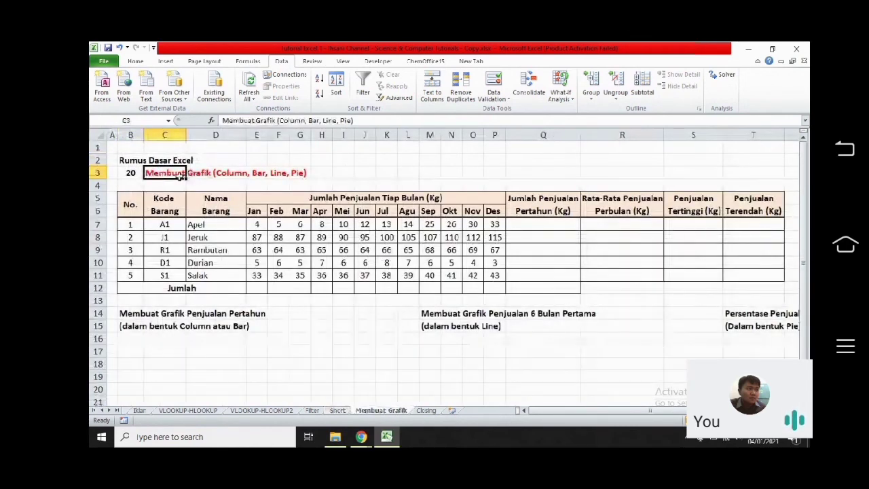
double_click(306, 189)
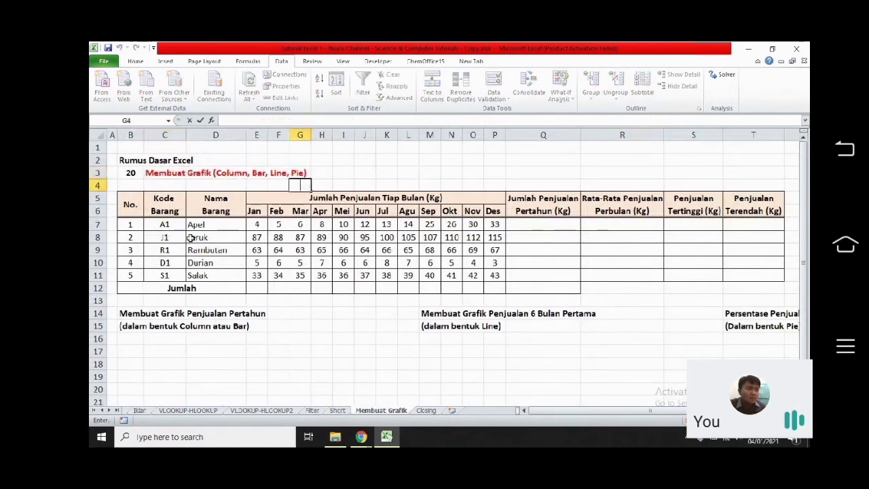
drag(258, 225, 495, 275)
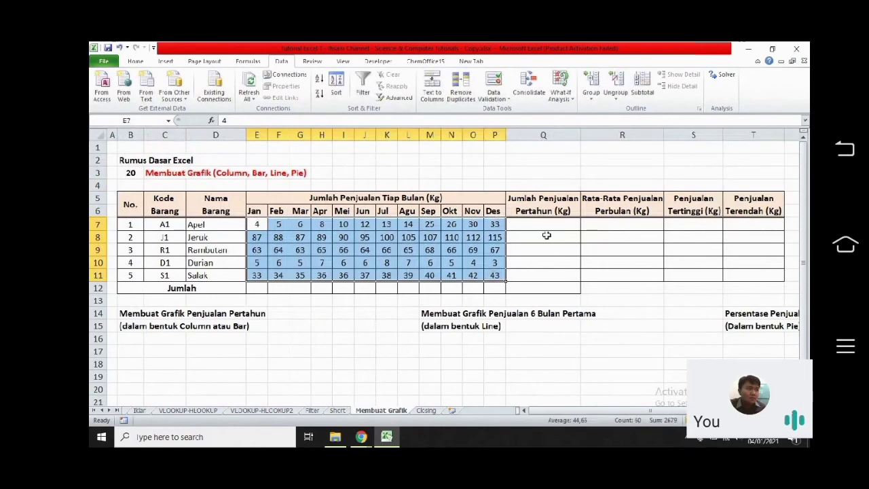
drag(546, 223, 543, 280)
drag(602, 229, 606, 276)
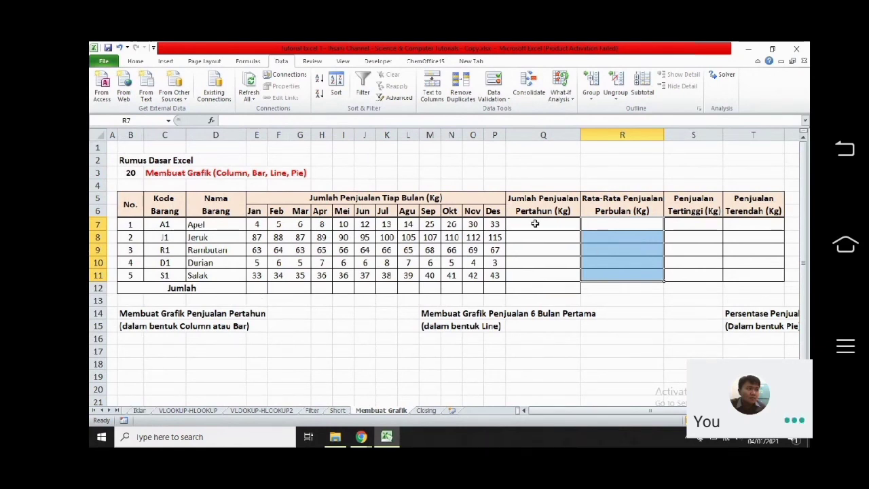
drag(535, 223, 743, 276)
click(387, 403)
double_click(386, 409)
drag(804, 273, 794, 258)
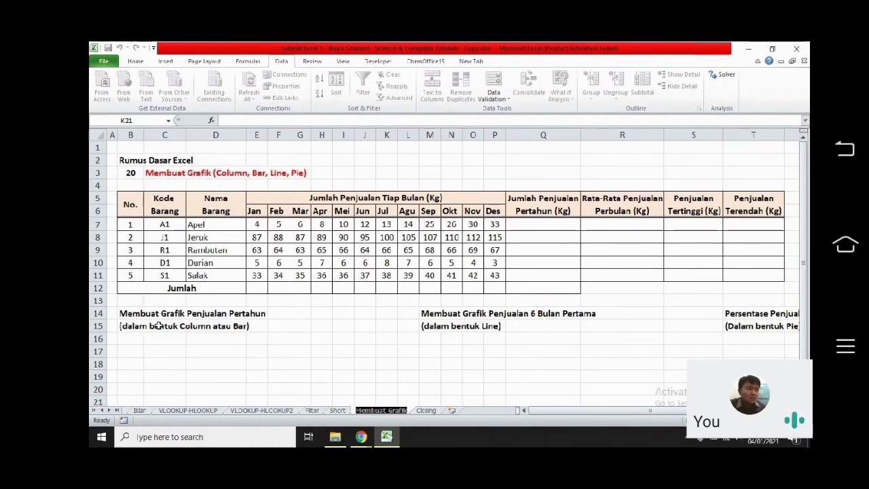
Insert a 3-D clustered column chart of the monthly sales per item from D6:P11
click(128, 327)
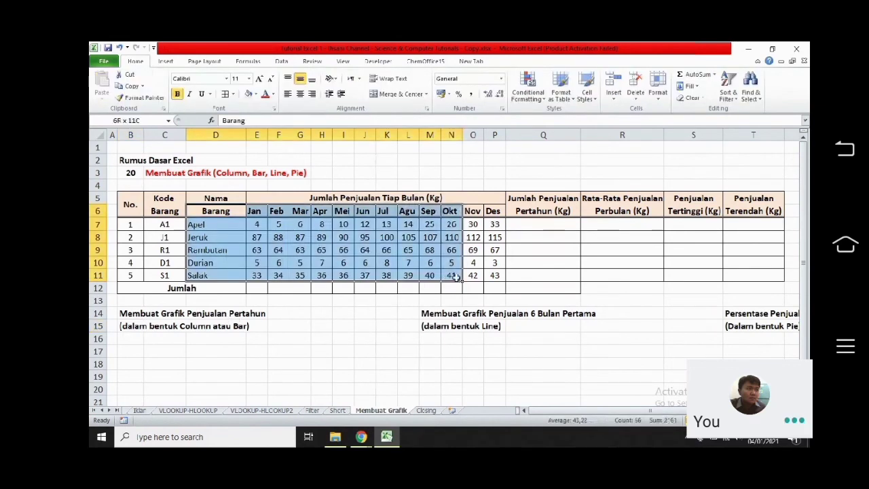
drag(453, 278, 495, 276)
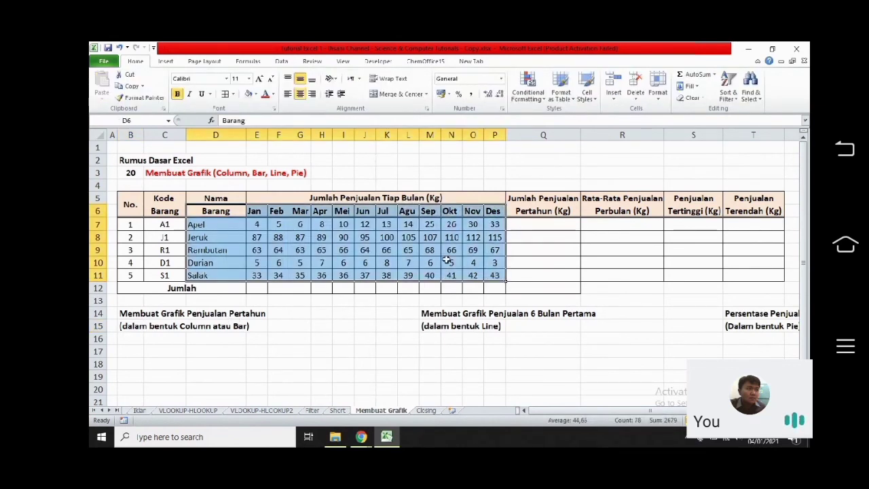
click(166, 62)
click(289, 87)
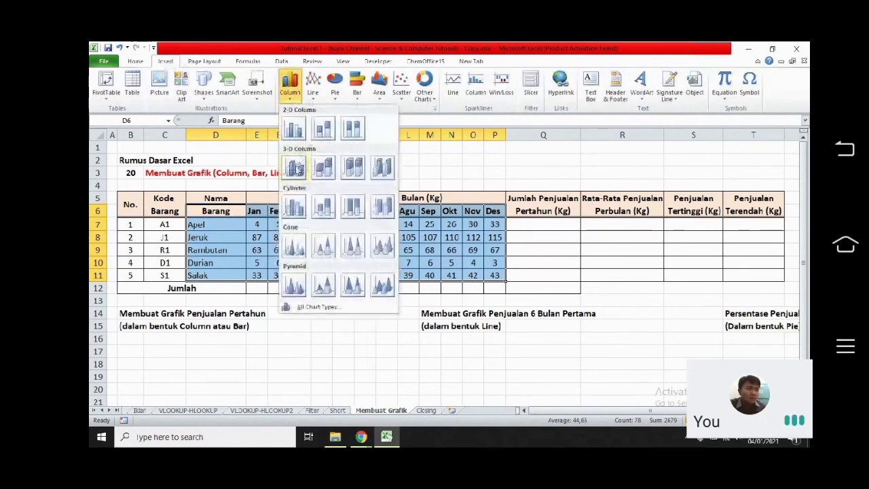
click(296, 170)
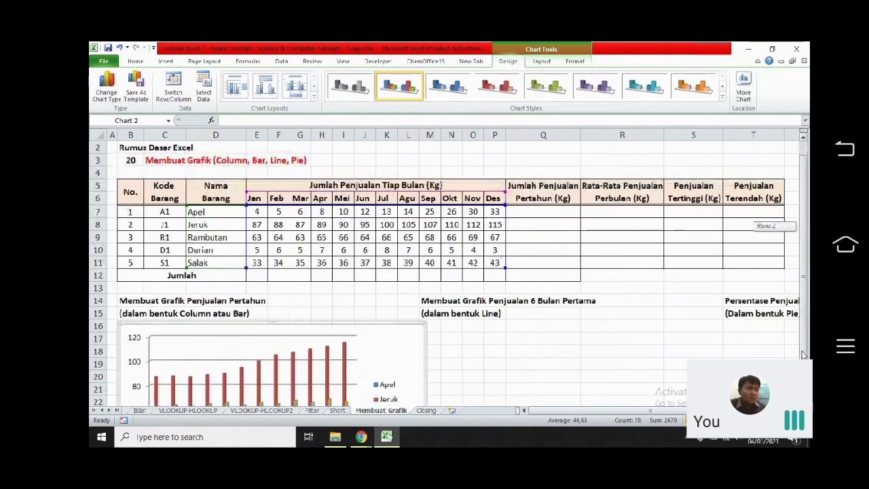
Fit the column chart under the Membuat Grafik Penjualan Pertahun heading, covering columns B to K and rows 17 to 30
scroll(448, 273, down, 1)
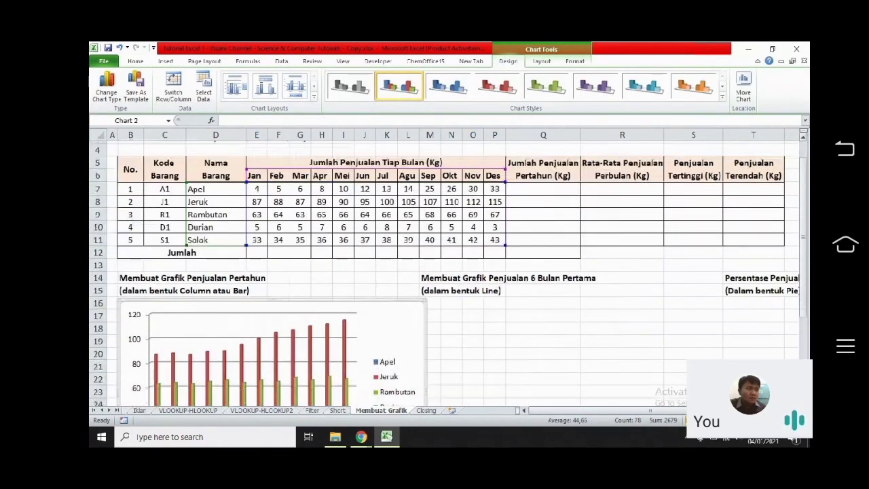
scroll(448, 272, down, 3)
drag(425, 181, 398, 193)
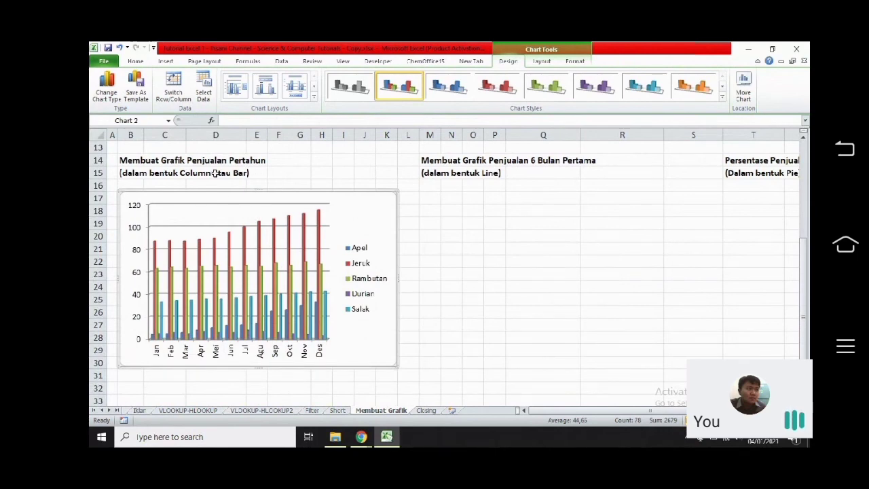
Insert a 3-D clustered bar chart of the monthly sales per item from D5:P11
drag(807, 310, 806, 190)
drag(257, 222, 495, 275)
drag(804, 234, 800, 294)
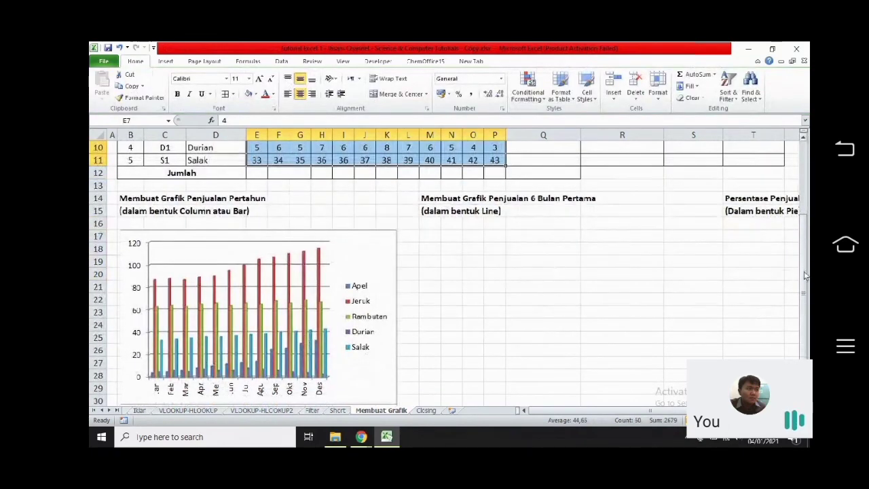
drag(805, 275, 805, 216)
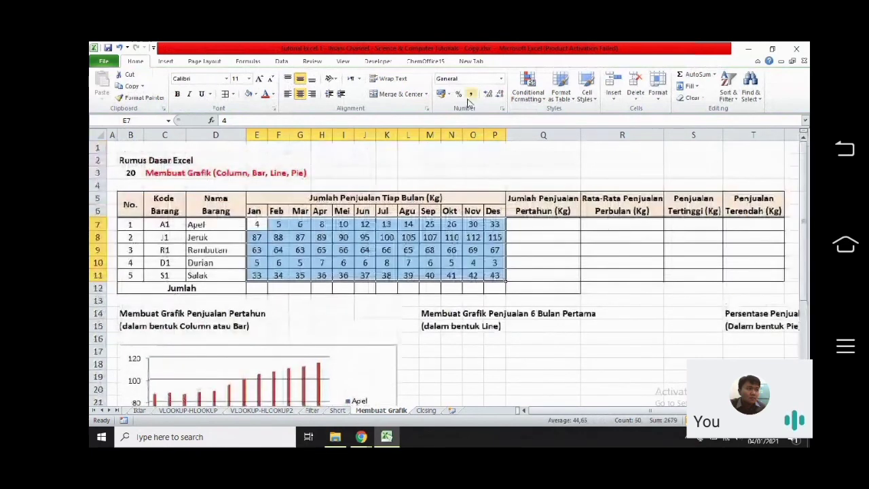
drag(224, 197, 494, 275)
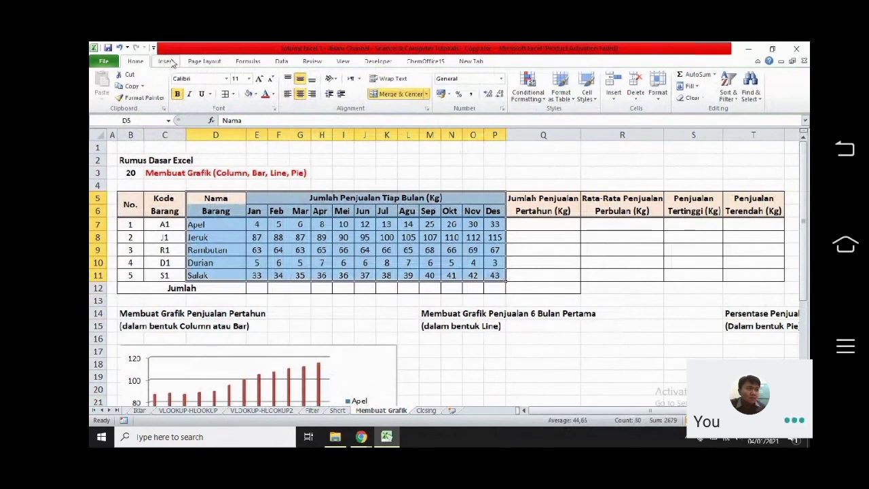
click(172, 62)
click(356, 85)
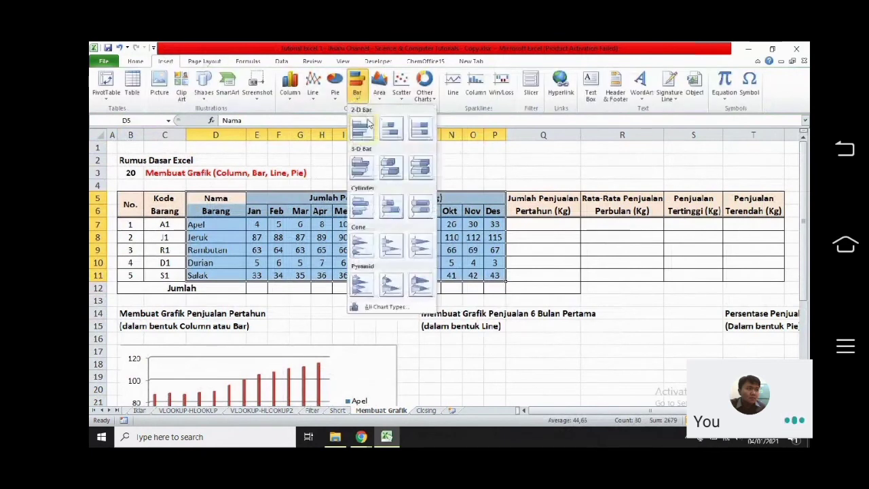
click(362, 164)
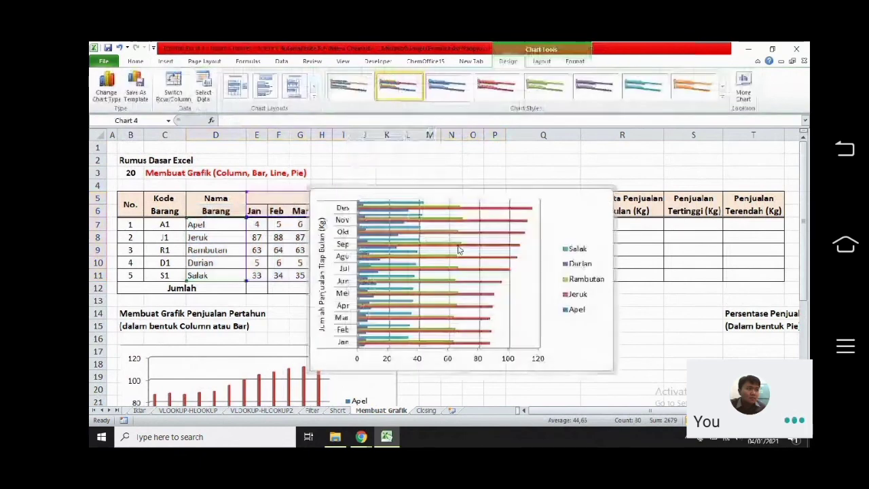
Place the bar chart directly below the column chart from row 31 and narrow it to the same width
mouse_move(578, 191)
mouse_down()
mouse_move(549, 412)
mouse_move(382, 243)
mouse_move(389, 223)
mouse_up()
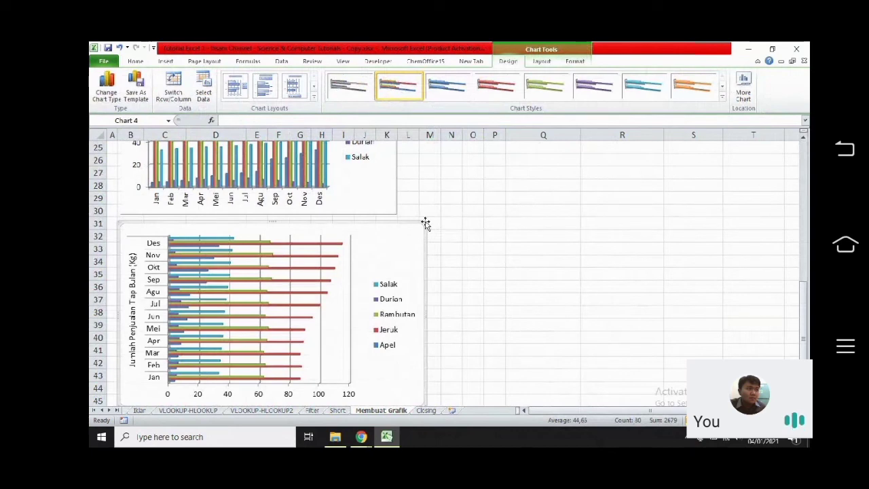
drag(425, 223, 396, 234)
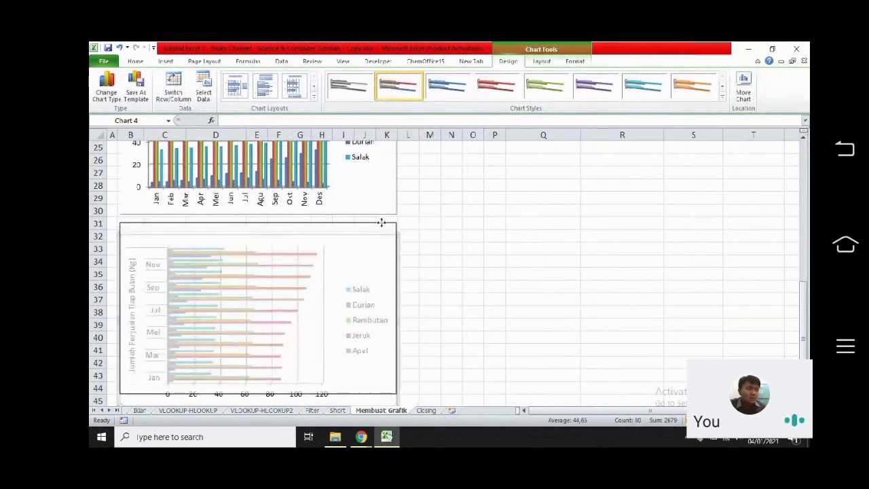
click(481, 235)
click(369, 286)
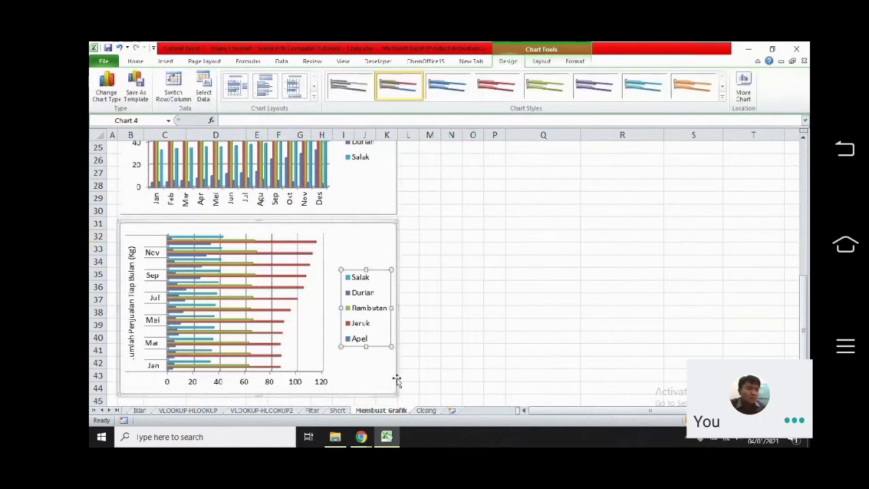
drag(806, 315, 806, 324)
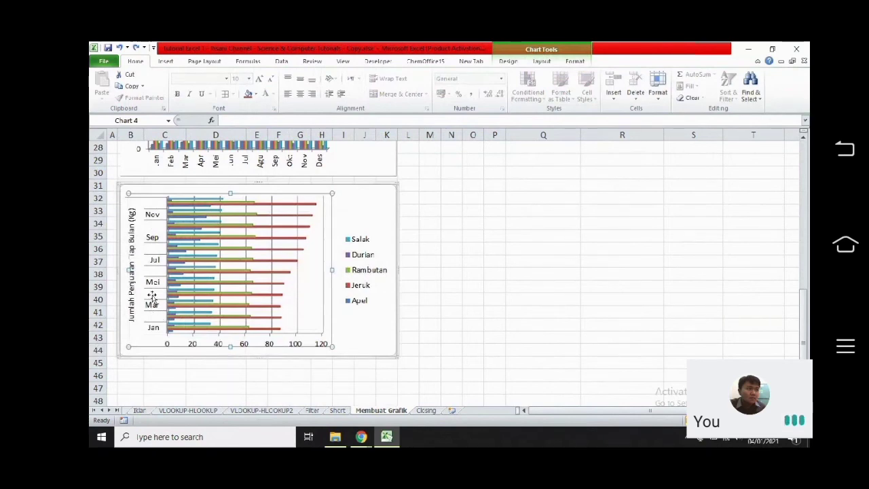
double_click(153, 292)
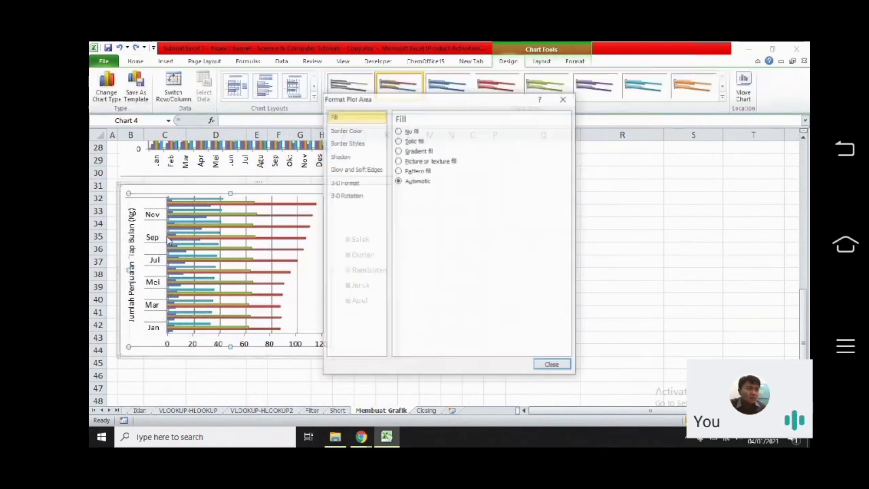
click(541, 367)
click(322, 360)
click(319, 354)
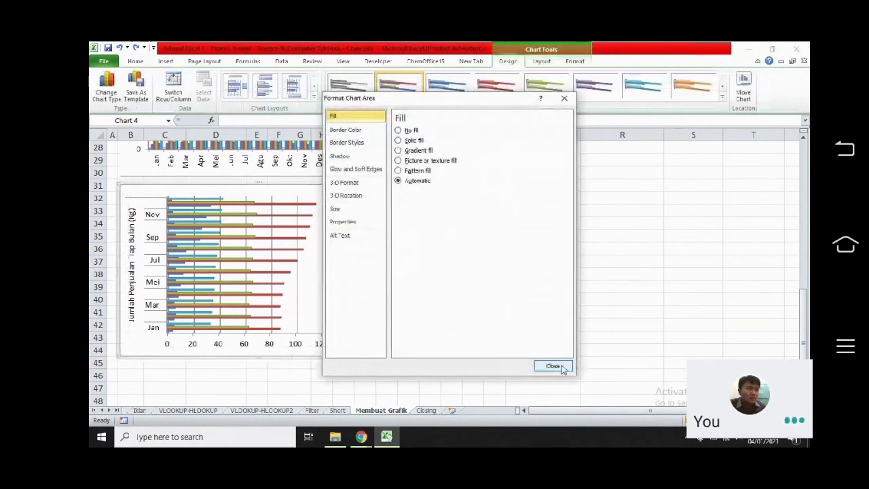
click(554, 367)
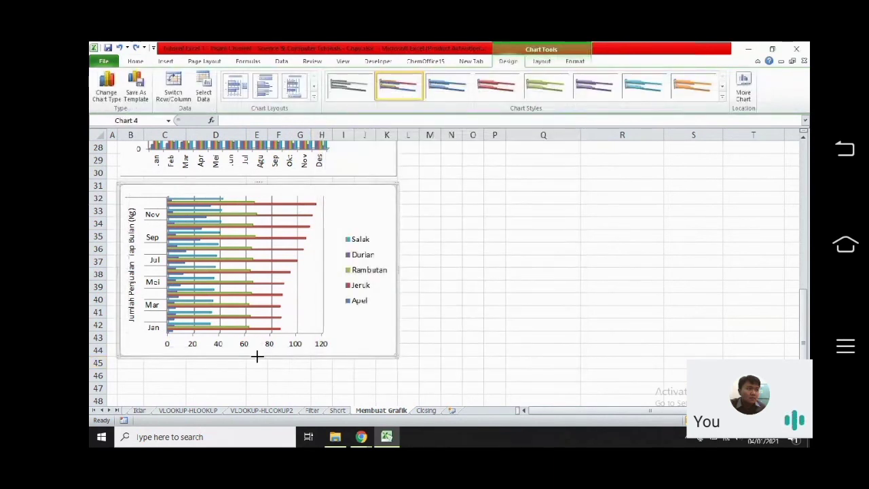
Make the bar chart taller by extending its lower edge to row 46
drag(257, 357, 256, 381)
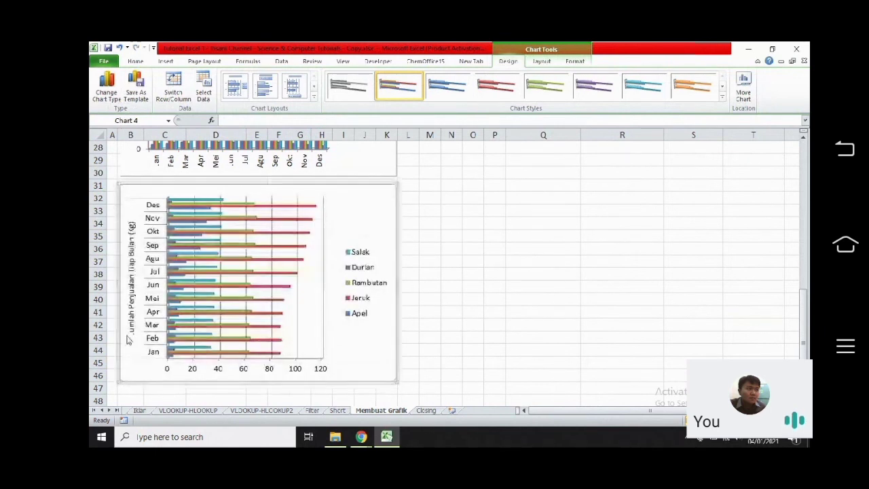
click(159, 274)
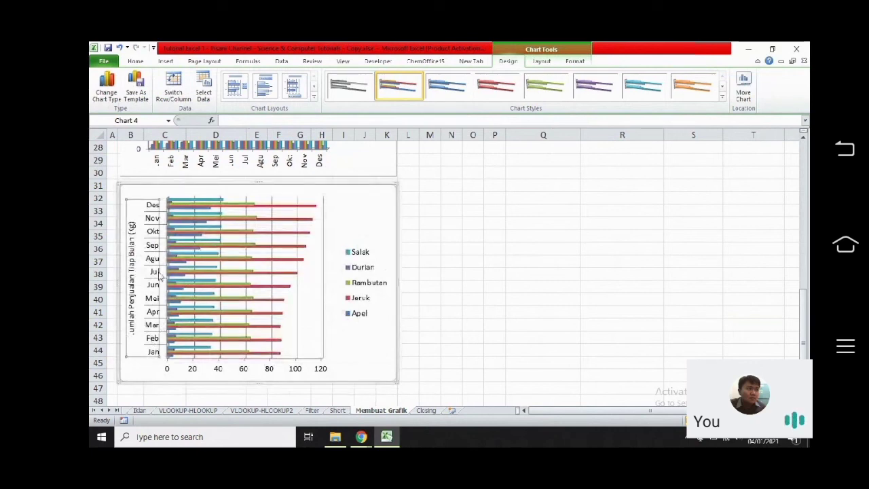
click(357, 231)
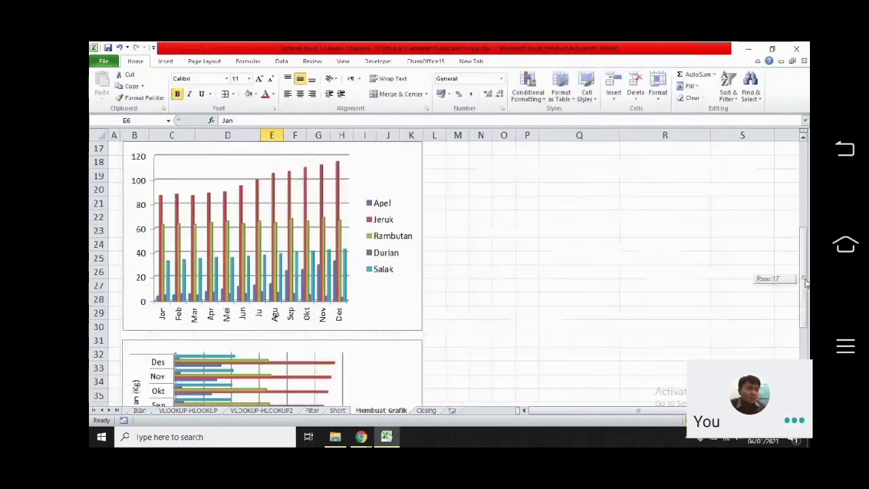
Insert a basic 2-D line chart of the January to June sales per item from D6:J11
drag(806, 284, 806, 231)
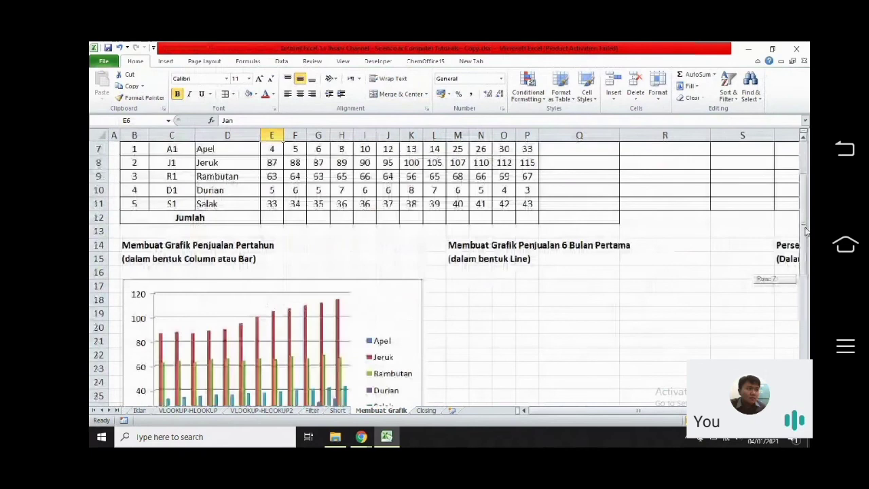
scroll(806, 231, up, 1)
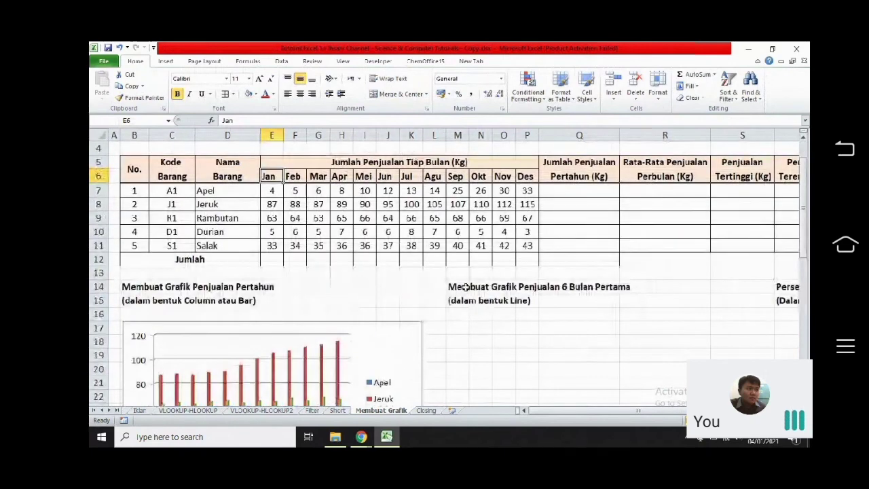
drag(464, 288, 606, 286)
click(667, 315)
mouse_move(804, 244)
mouse_down()
mouse_move(805, 266)
mouse_move(804, 234)
mouse_up()
drag(227, 205, 384, 273)
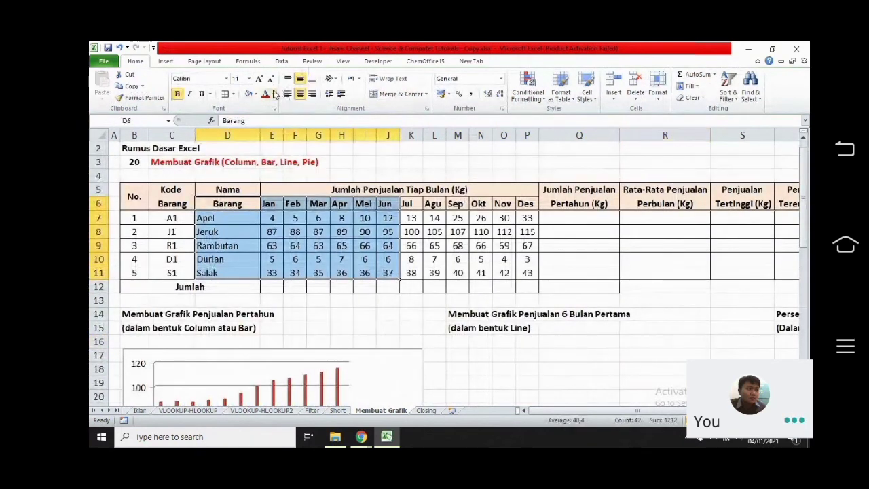
click(163, 62)
click(312, 85)
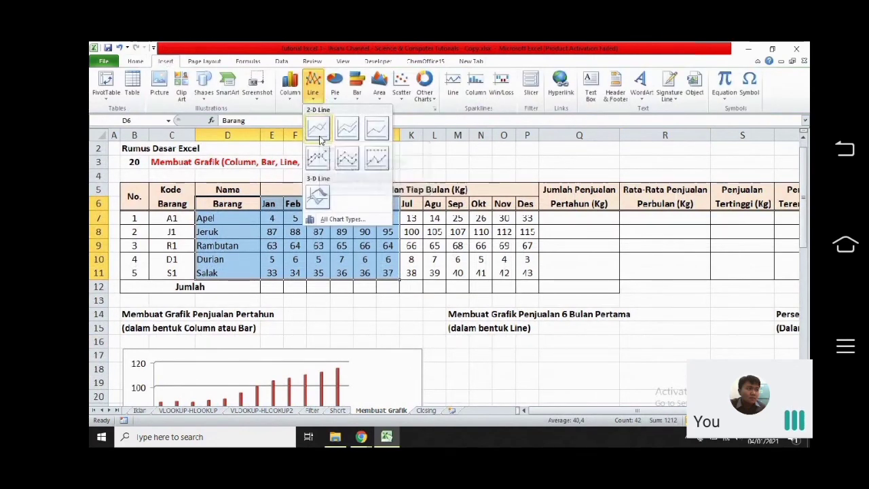
click(319, 129)
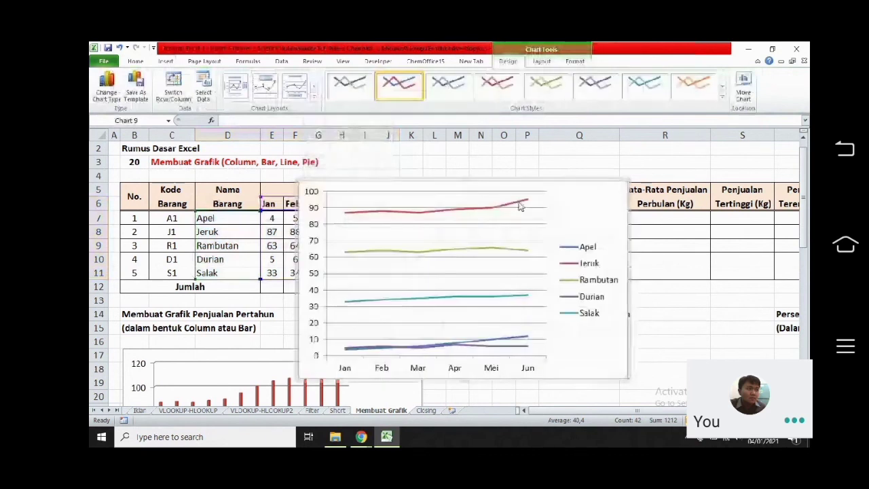
Place the line chart under the Membuat Grafik Penjualan 6 Bulan Pertama heading and shrink it to end in column S at row 30
drag(569, 185, 715, 339)
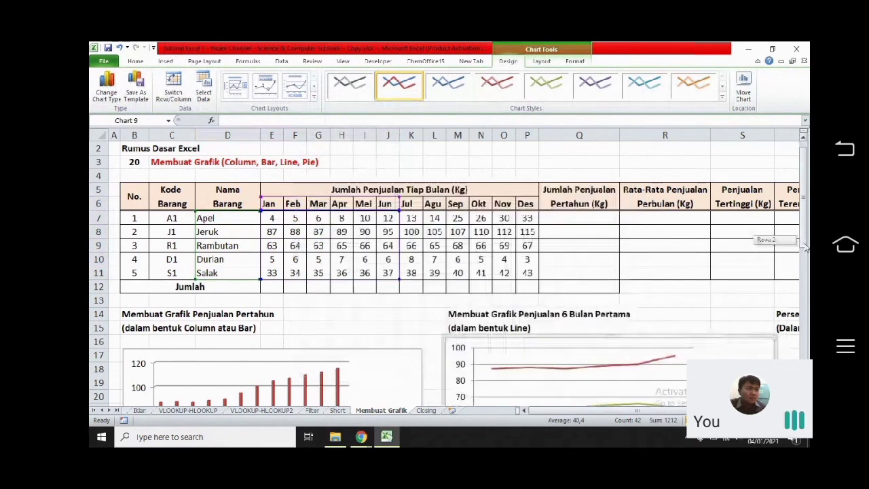
drag(806, 247, 806, 247)
drag(776, 380, 744, 373)
click(767, 321)
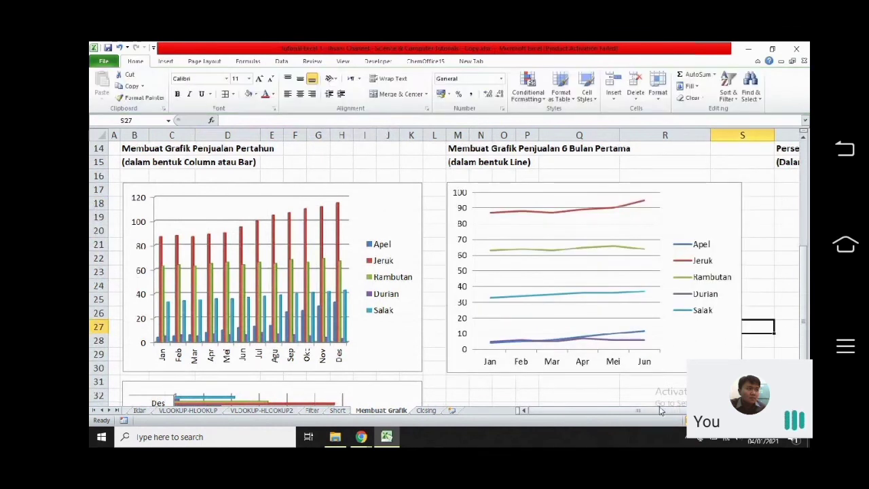
Insert an exploded 3-D pie chart of the June sales per item from D6:D11 and J6:J11
scroll(599, 367, right, 2)
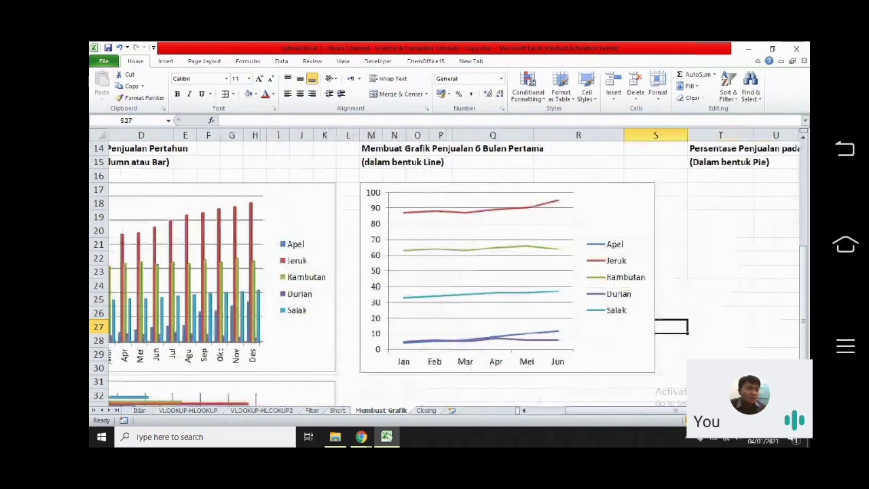
scroll(454, 271, right, 1)
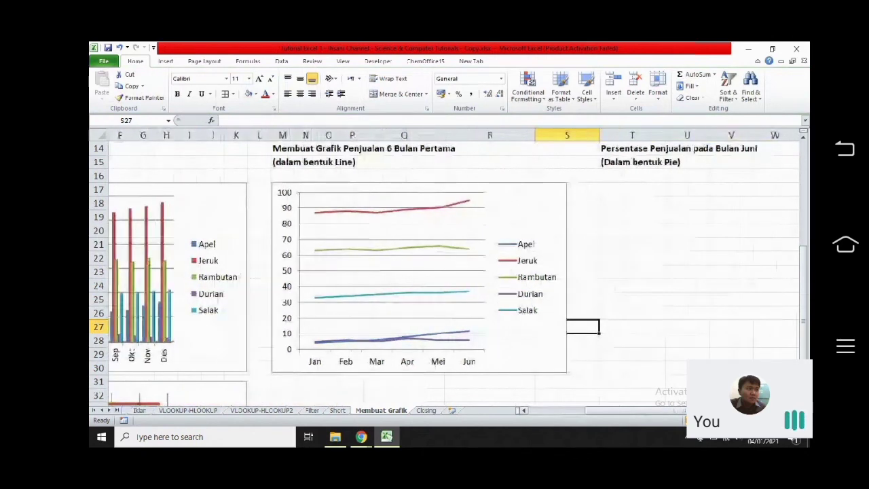
scroll(803, 321, right, 2)
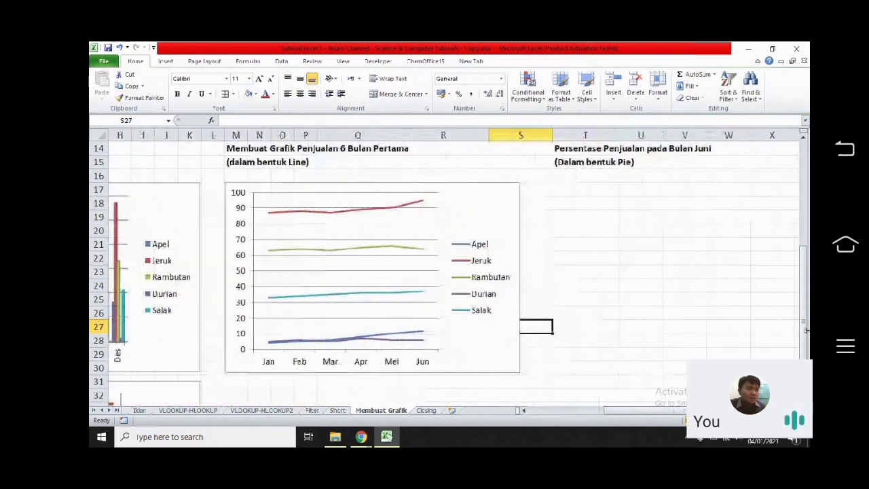
drag(803, 321, 805, 269)
scroll(684, 414, left, 1)
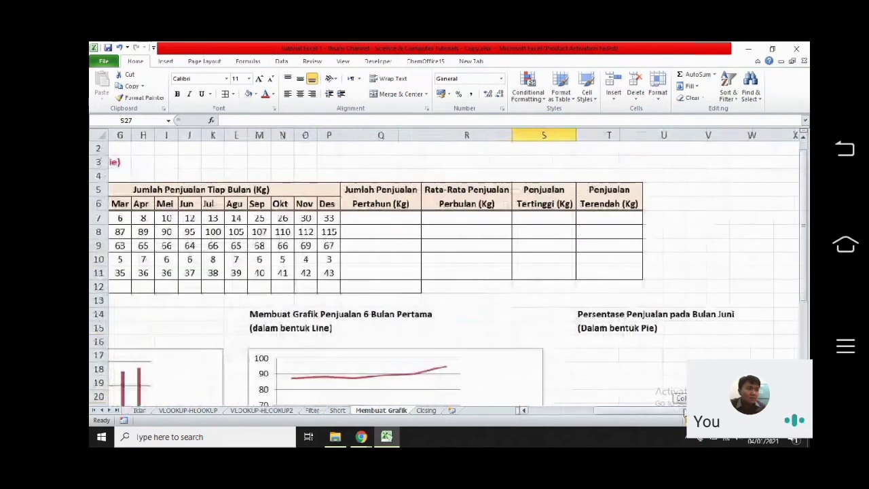
scroll(684, 414, left, 6)
drag(228, 204, 237, 275)
drag(385, 205, 387, 277)
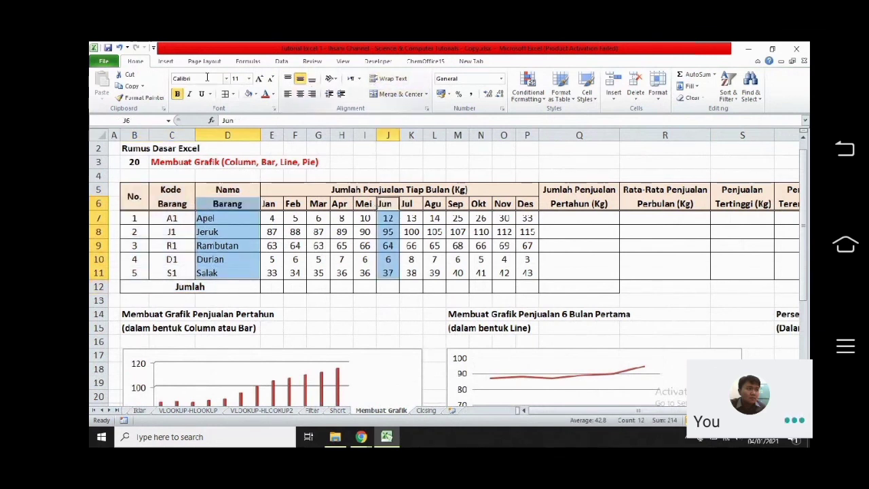
click(166, 62)
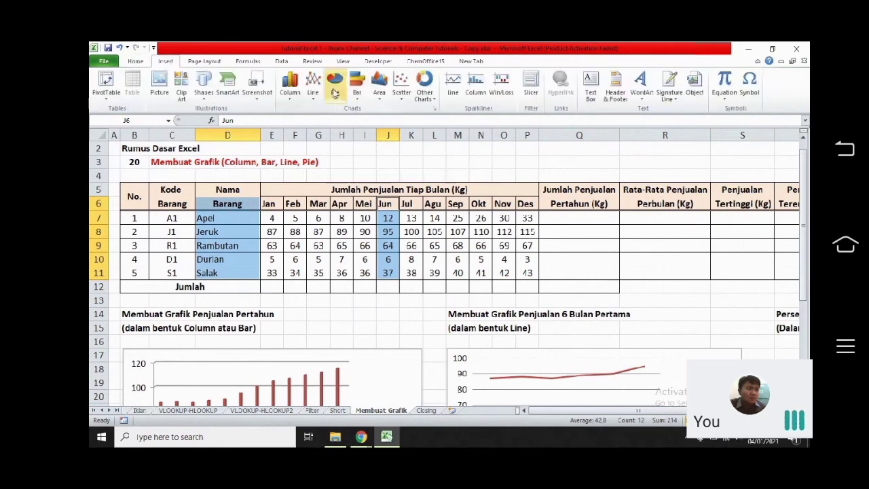
click(335, 92)
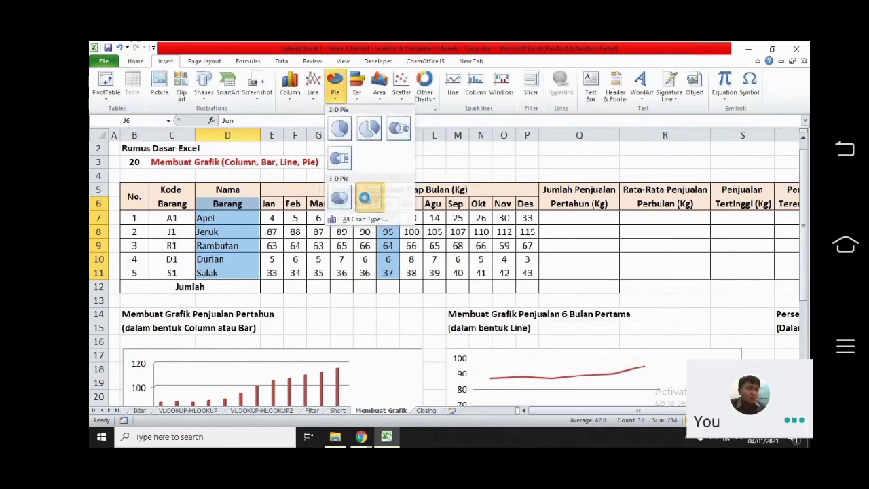
click(365, 198)
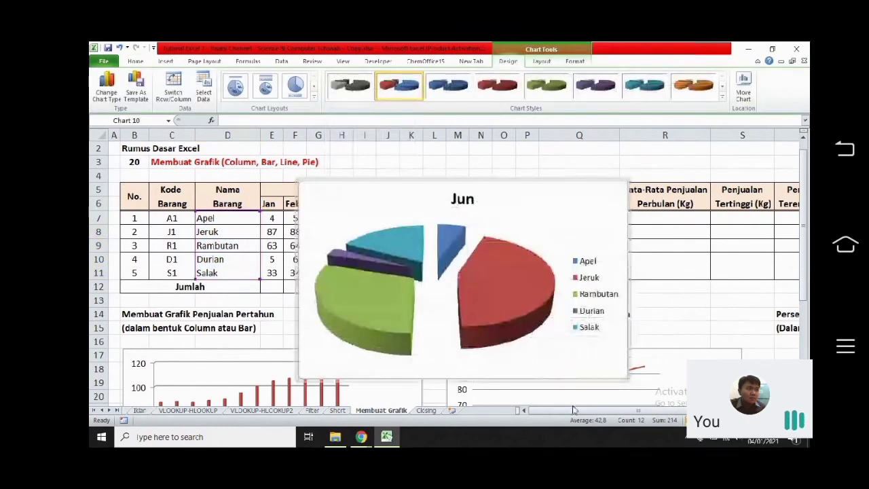
Move the pie chart over columns O to T and apply the layout labelling each slice with its item name and percentage, without a legend
drag(572, 413, 582, 412)
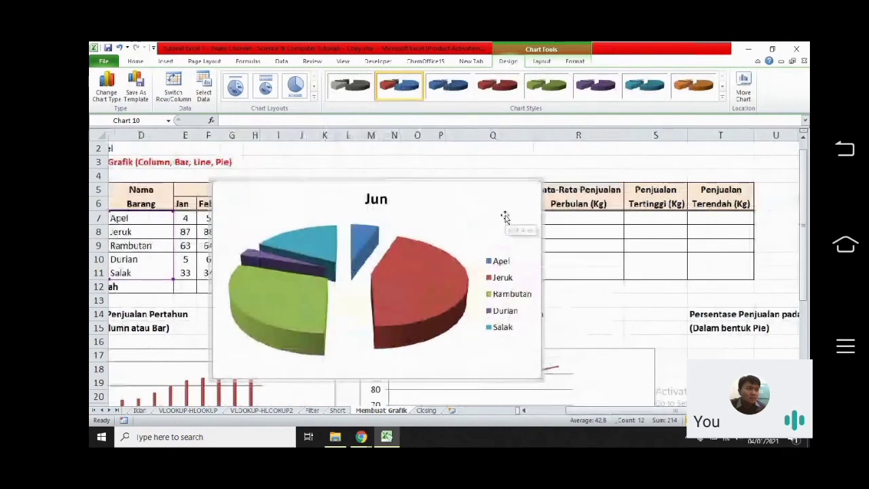
drag(505, 215, 700, 190)
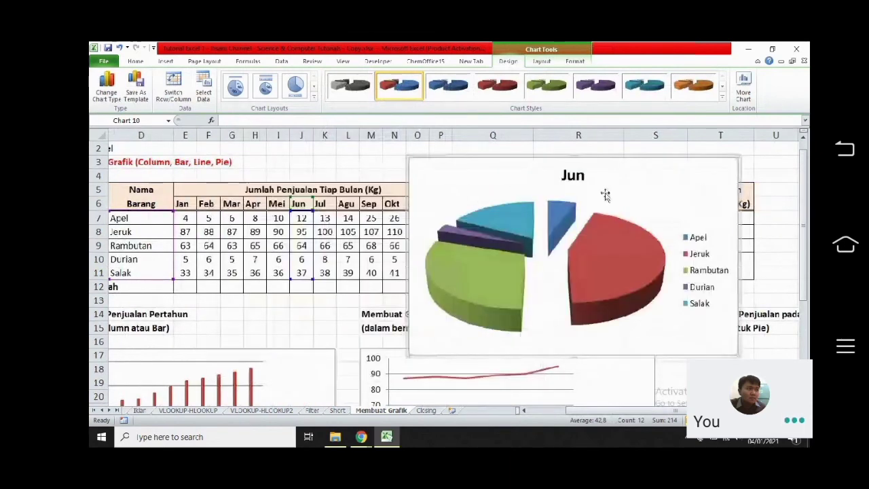
click(614, 260)
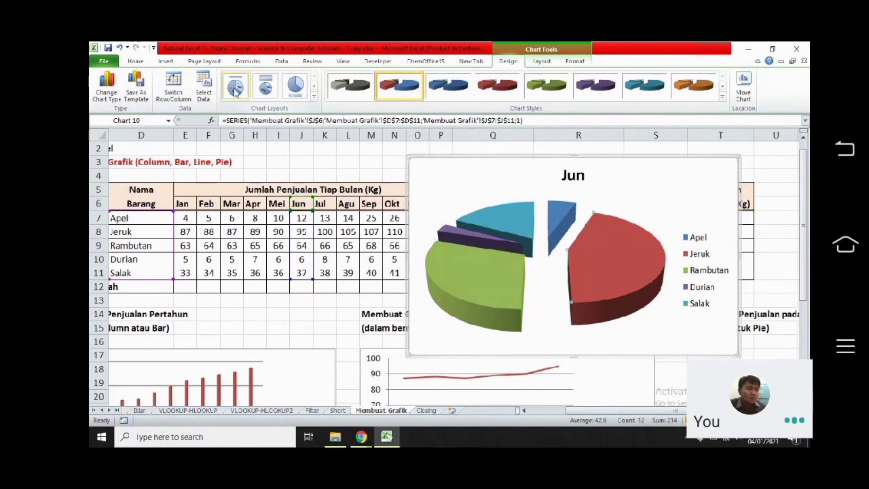
click(263, 90)
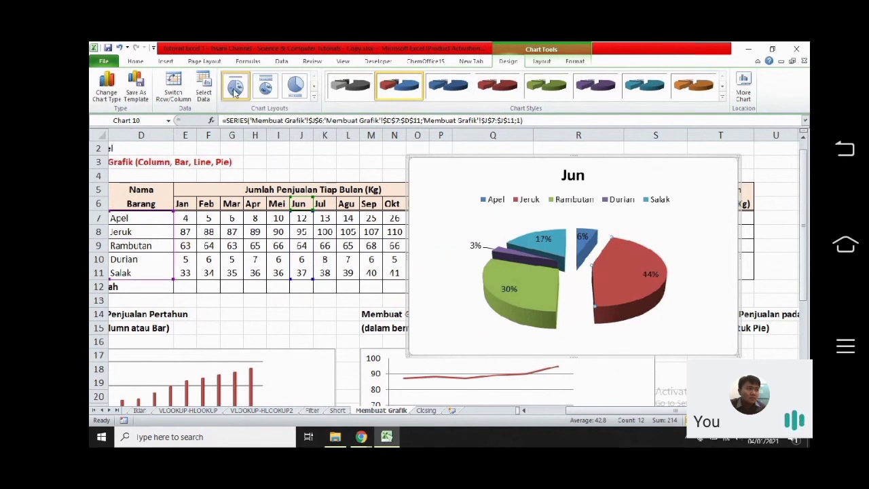
click(235, 90)
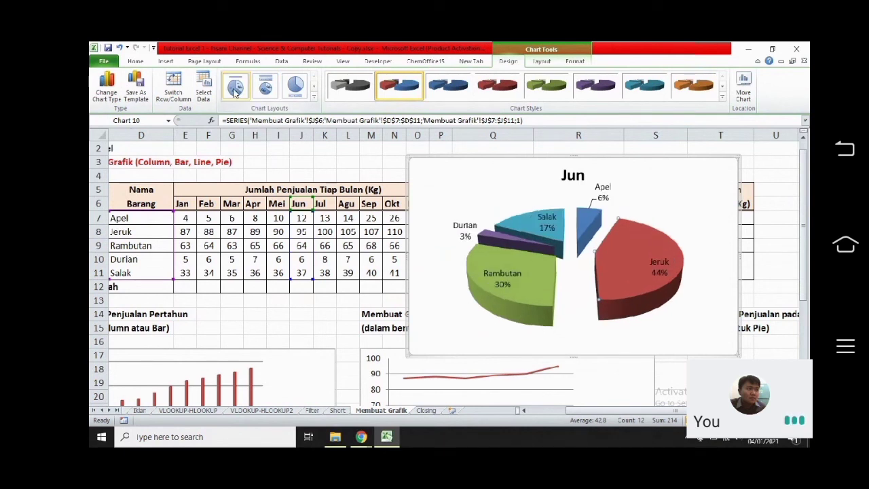
click(265, 88)
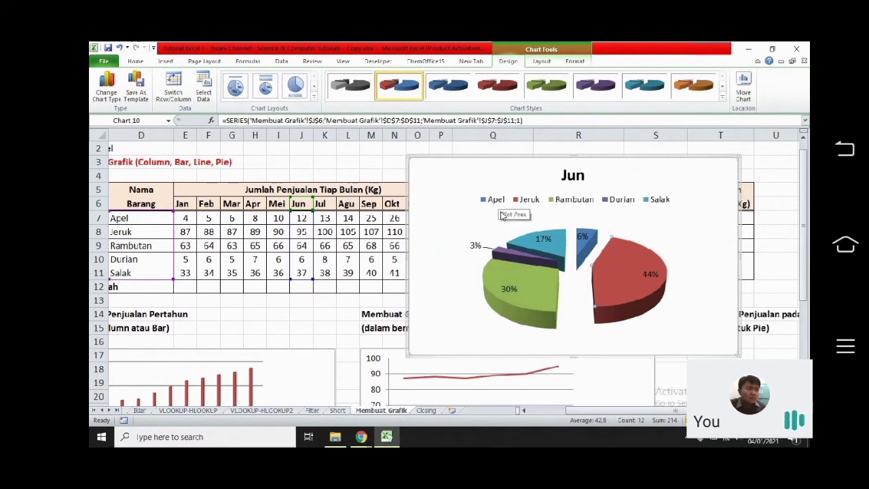
click(229, 90)
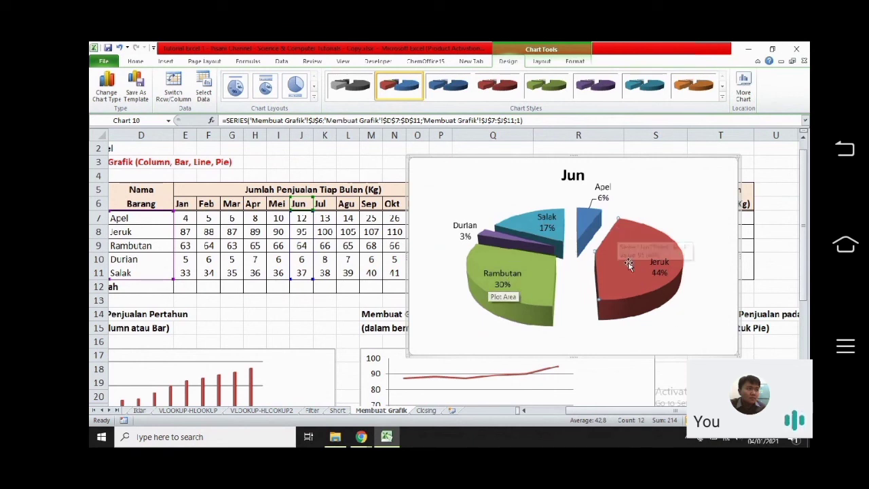
Replace the pie chart's title with text beginning "Persentase Penjualan Buah pad"
click(559, 175)
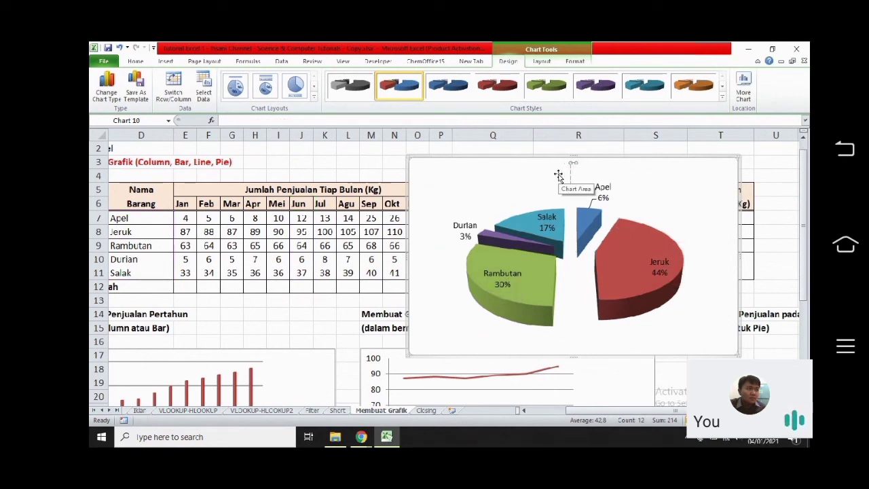
text(Perse)
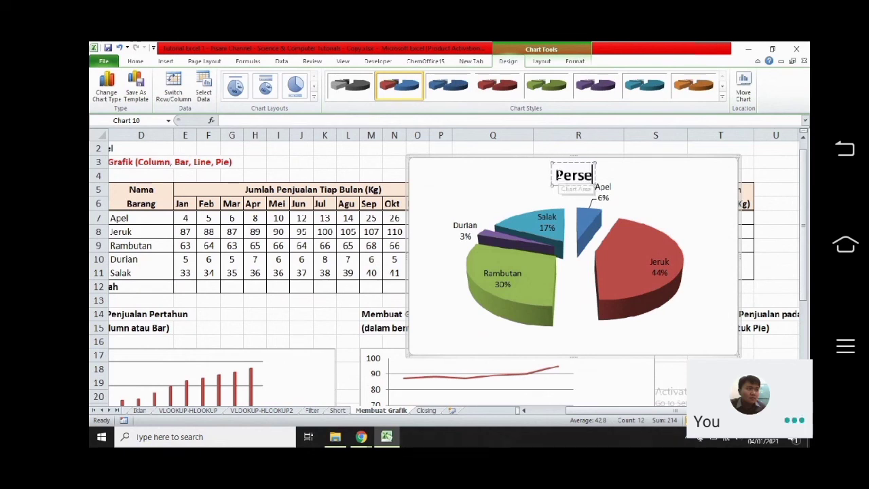
text(ntase Penjualan)
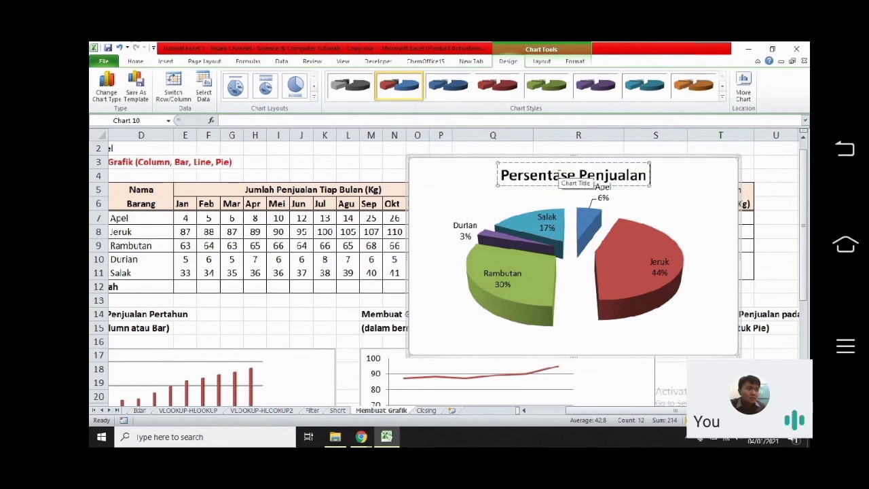
text( Buah pad)
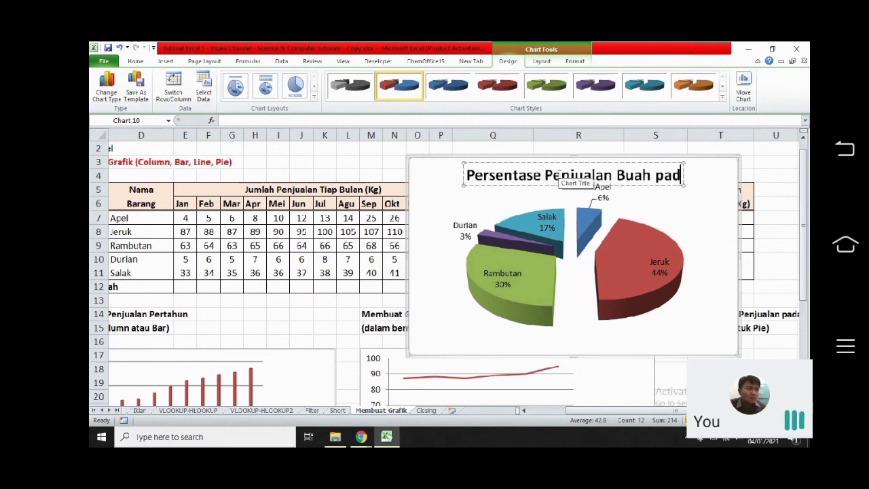